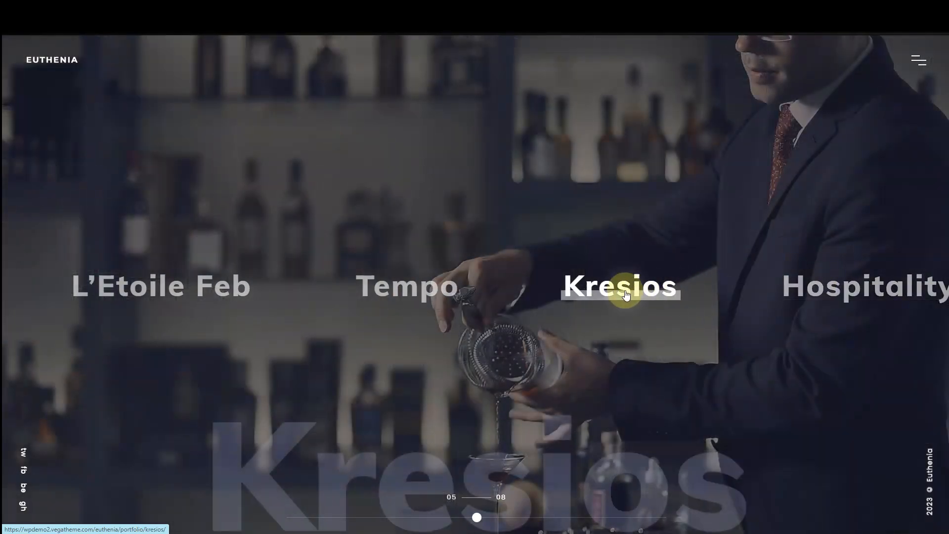
Open the Kresios project from the portfolio slider and examine its images and text down to the project navigation.
left_click(625, 294)
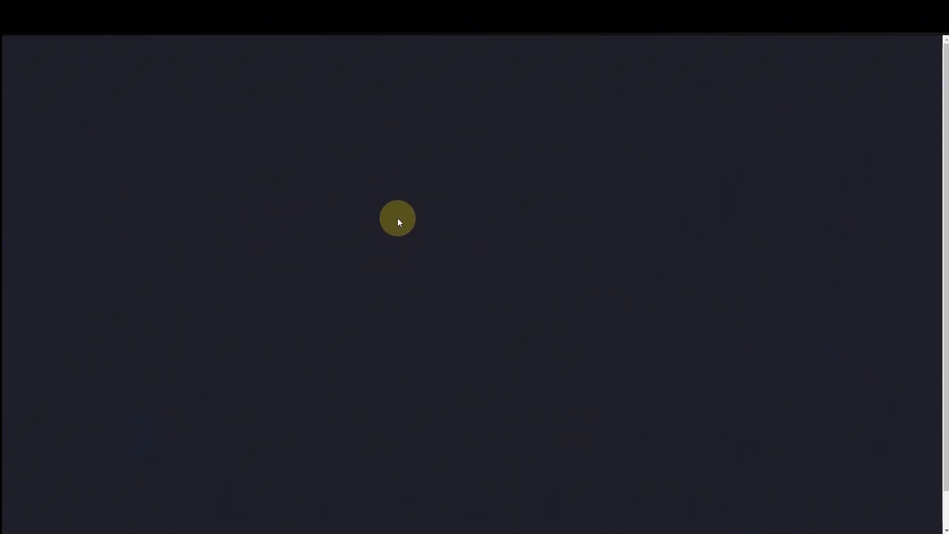
scroll(682, 247, "down", 7)
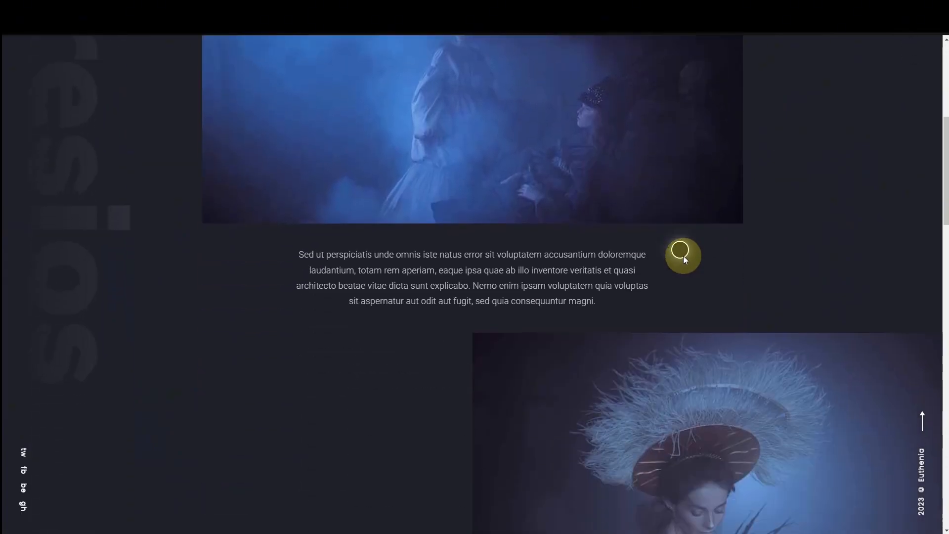
scroll(683, 256, "down", 10)
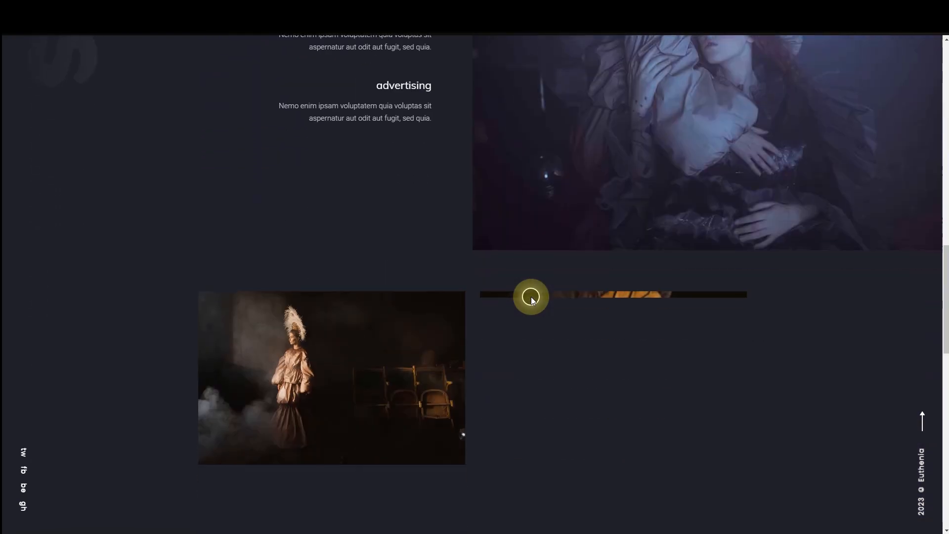
scroll(531, 300, "down", 7)
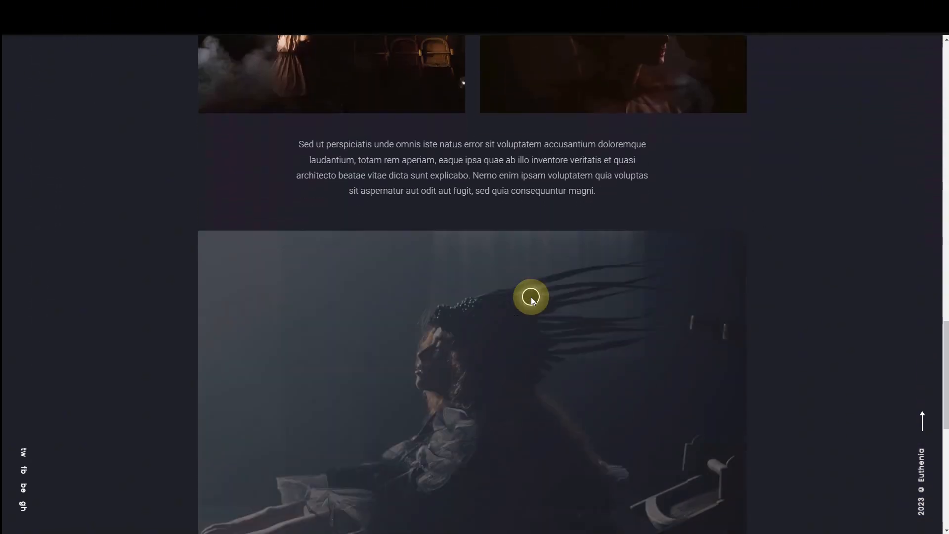
scroll(532, 300, "down", 10)
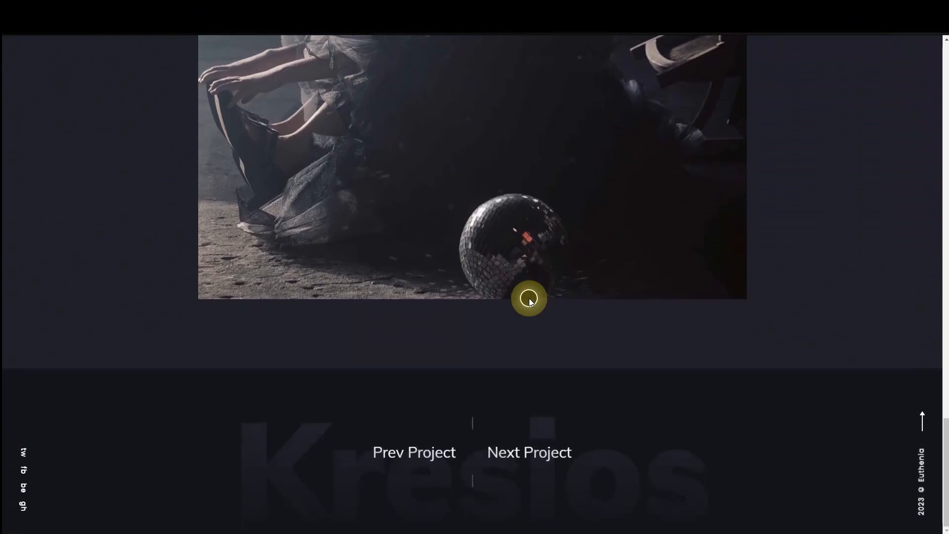
scroll(501, 339, "up", 7)
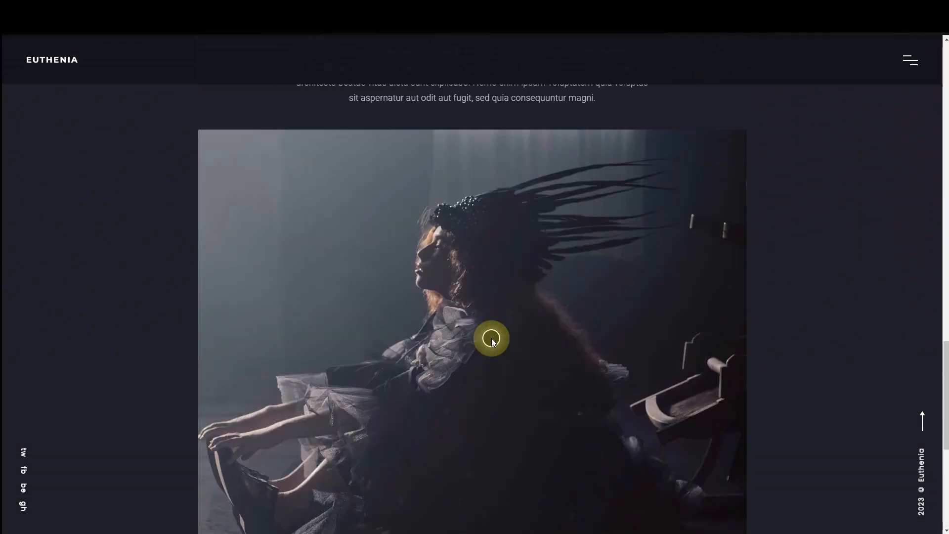
scroll(492, 341, "up", 5)
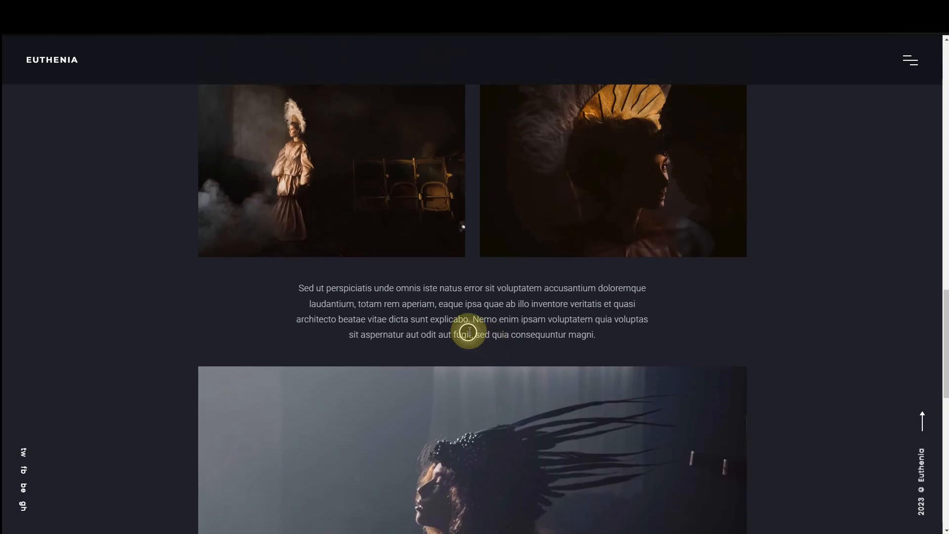
scroll(468, 331, "up", 15)
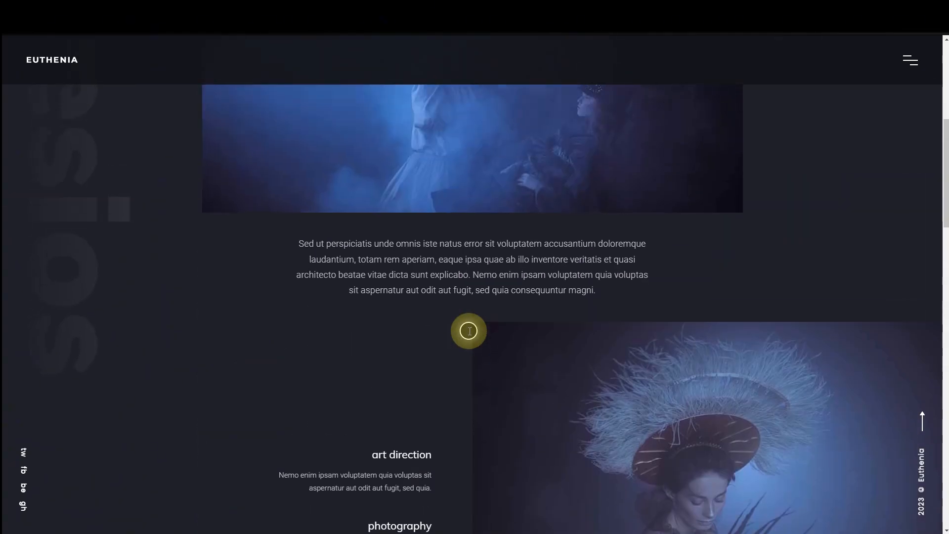
scroll(469, 330, "down", 20)
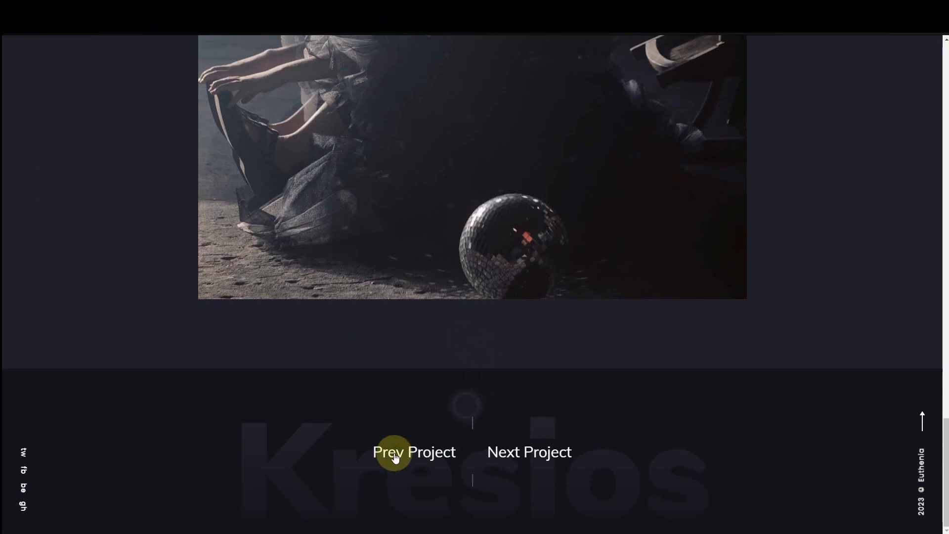
Continue to the next project, Tempo, and look through its page.
left_click(538, 458)
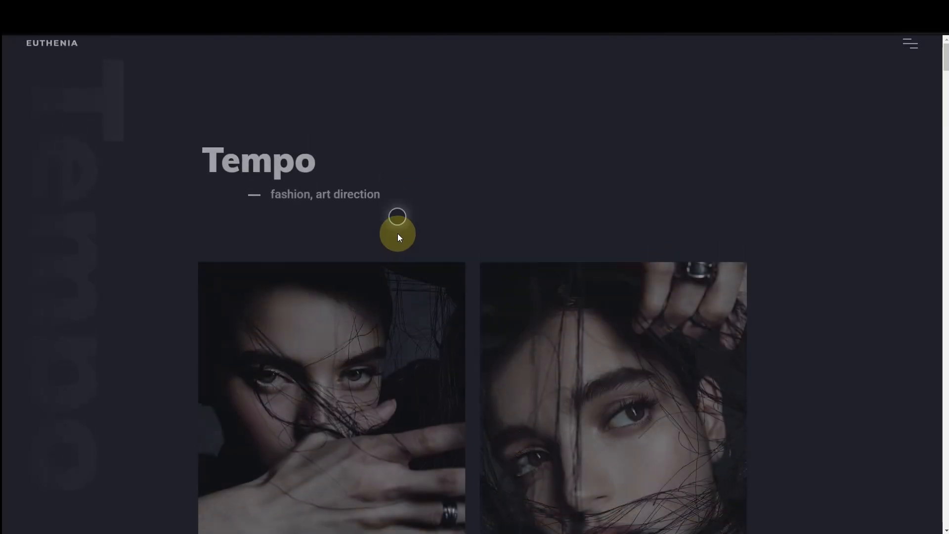
scroll(399, 238, "down", 5)
scroll(400, 241, "down", 9)
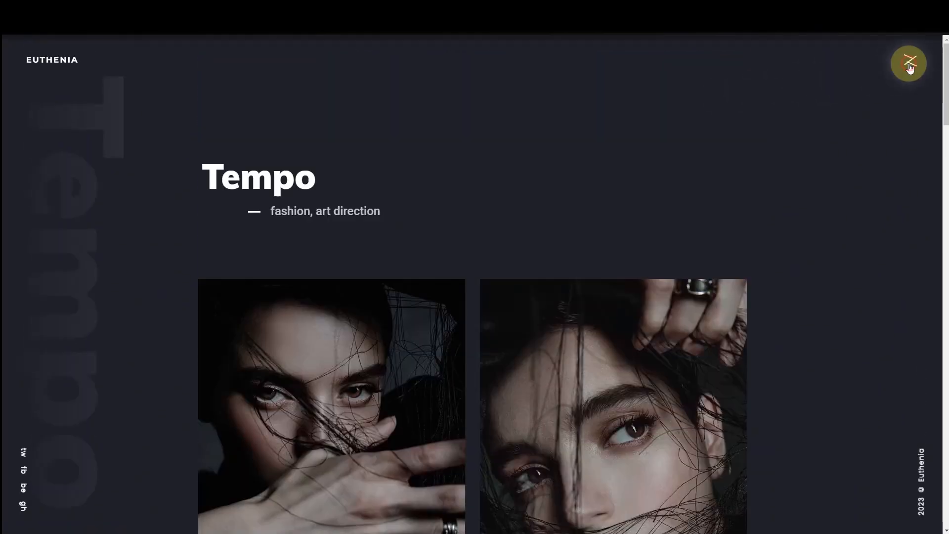
Open the "slider centerd image" version of the work showcase and browse its projects through to the last one, Mrsoet.
left_click(911, 64)
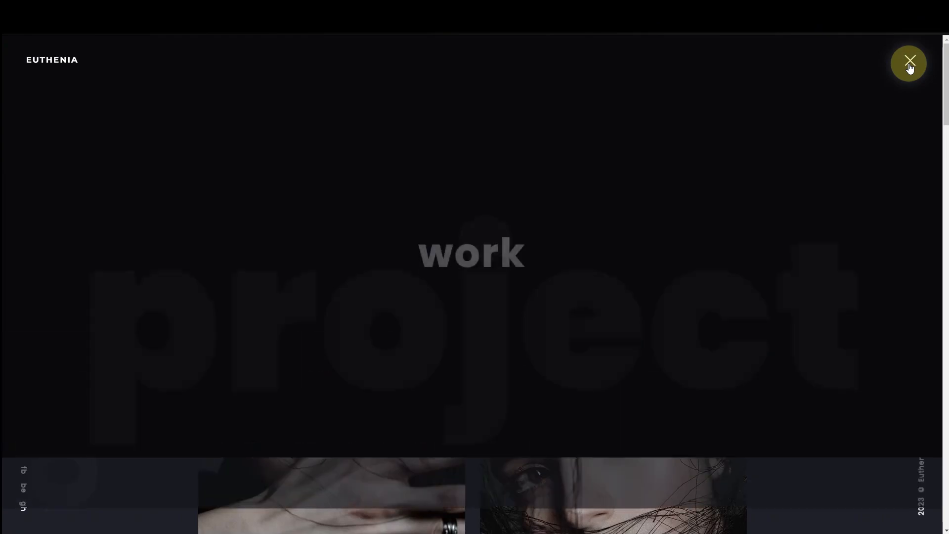
left_click(466, 231)
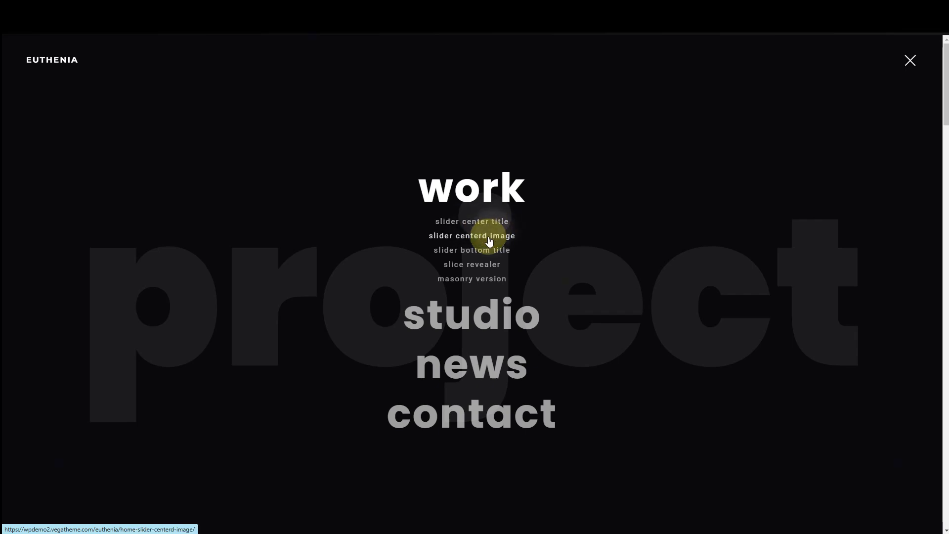
left_click(489, 237)
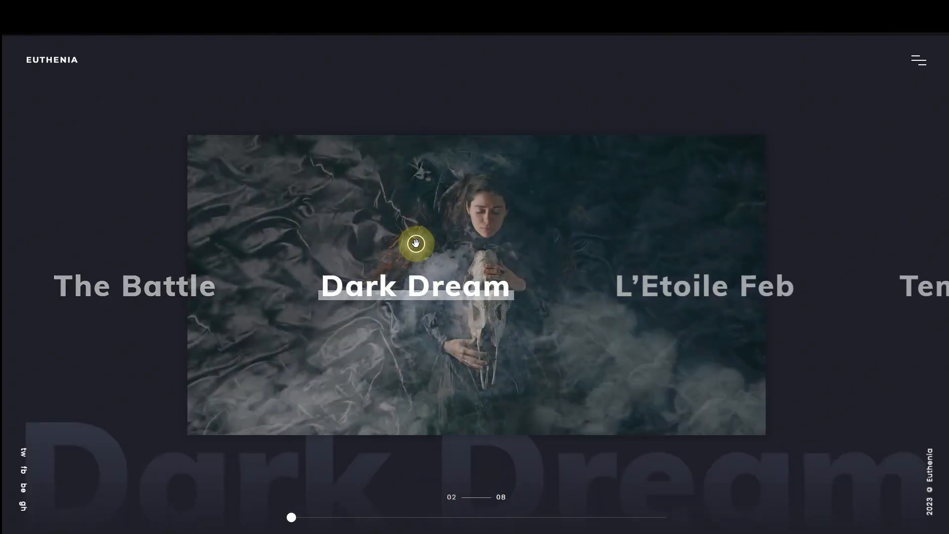
mouse_move(655, 271)
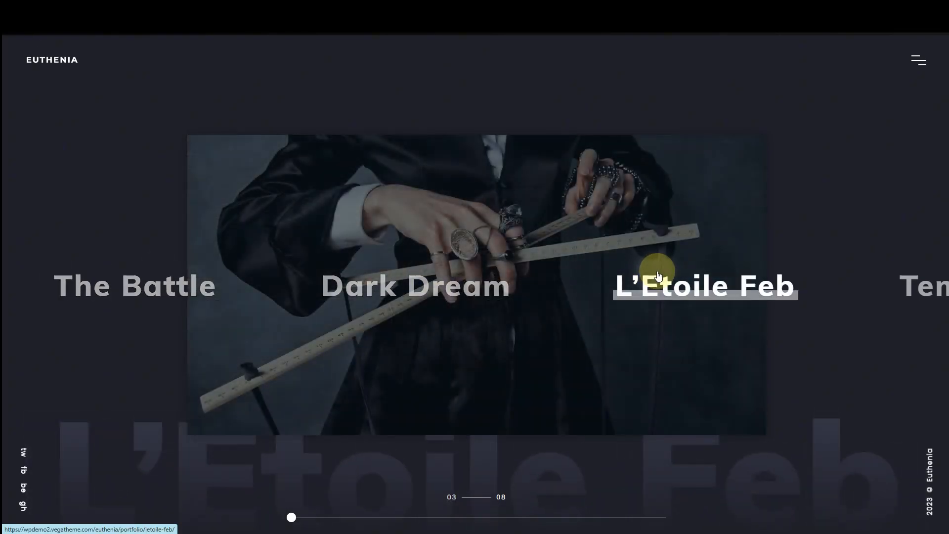
scroll(657, 273, "down", 10)
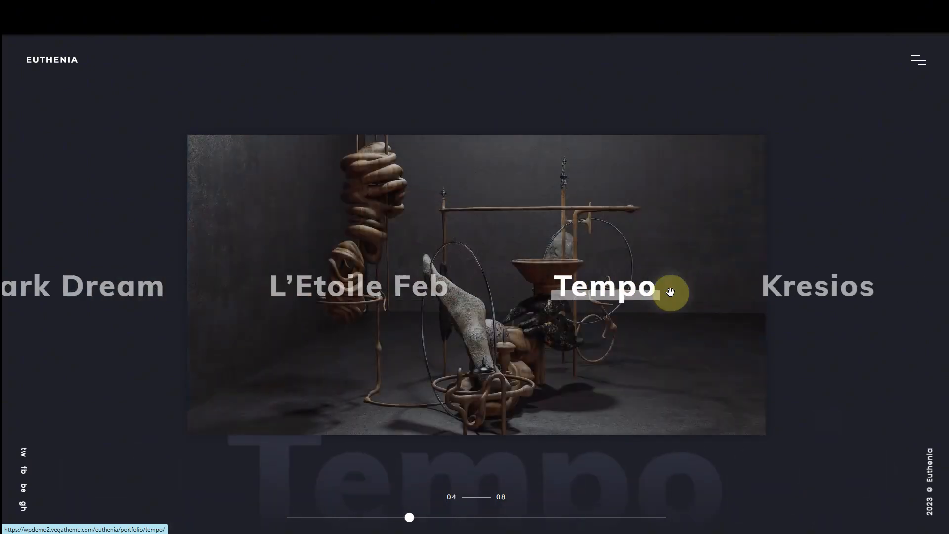
scroll(636, 296, "down", 8)
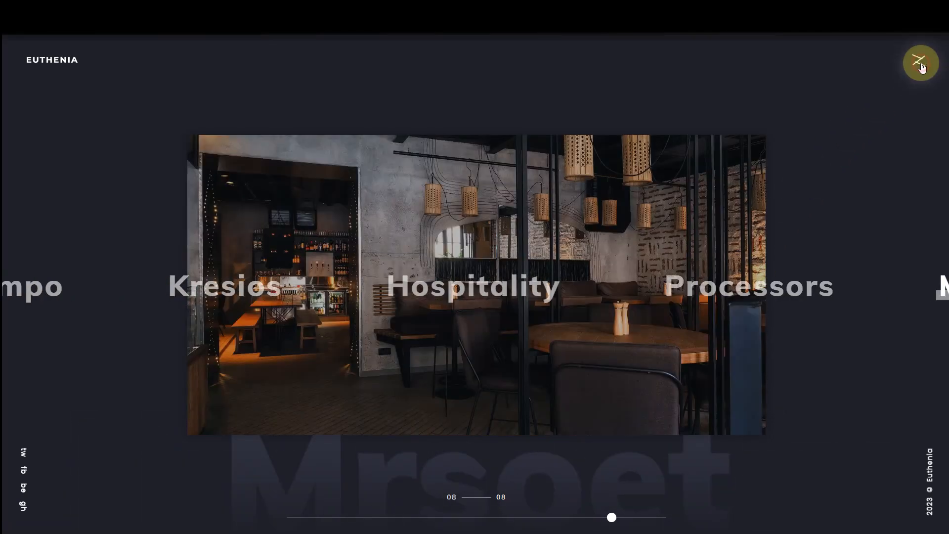
Switch the work showcase to its "slider bottom title" version.
left_click(918, 61)
left_click(509, 230)
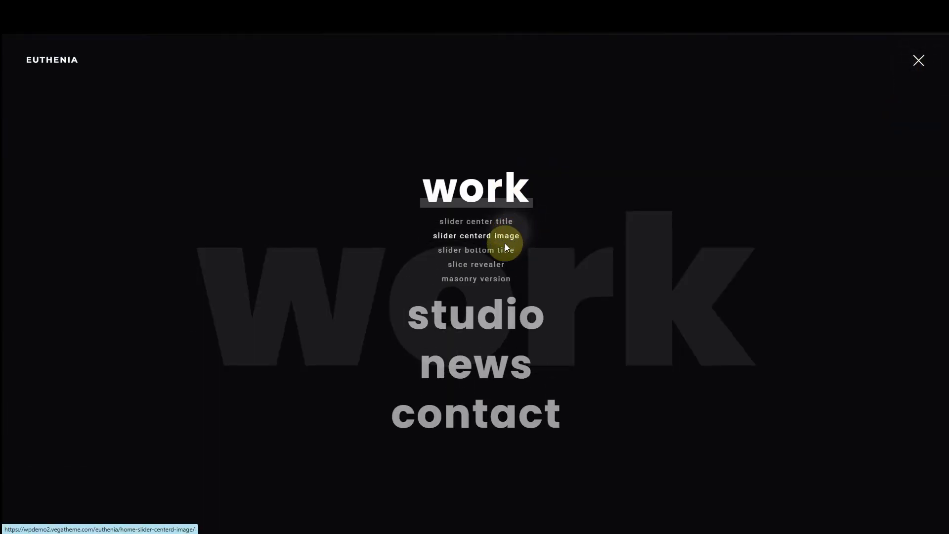
left_click(472, 252)
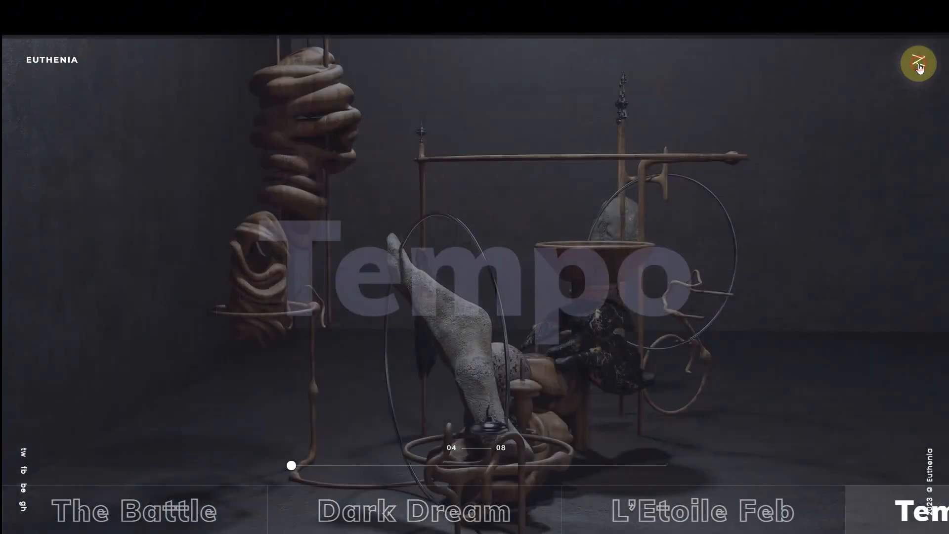
Open the studio page and examine the Design Studio heading, its tagline and the office image.
left_click(919, 60)
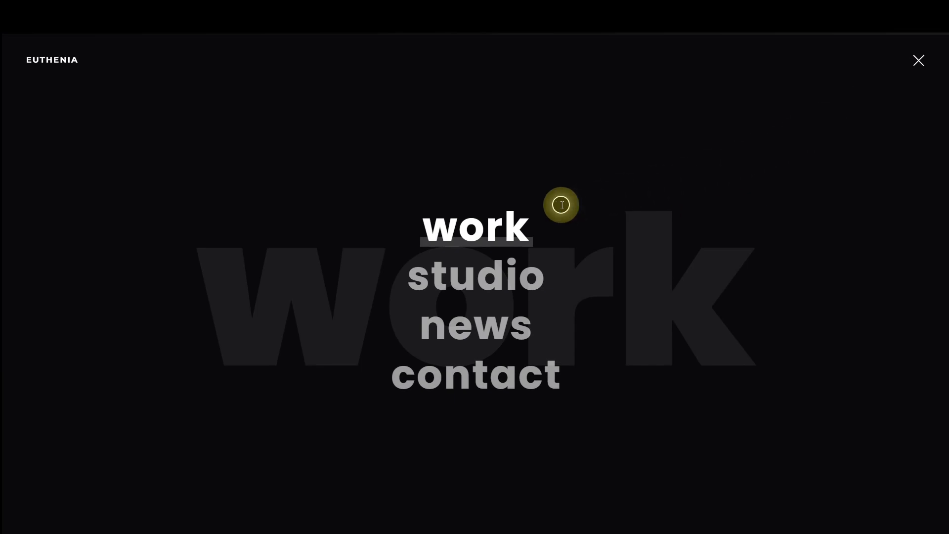
left_click(489, 280)
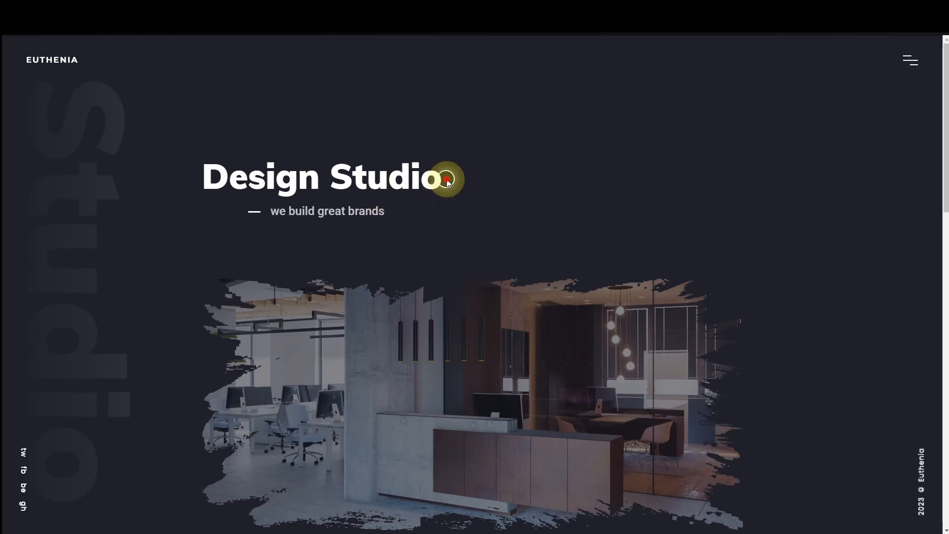
left_click_drag(447, 182, 196, 186)
left_click_drag(409, 216, 271, 212)
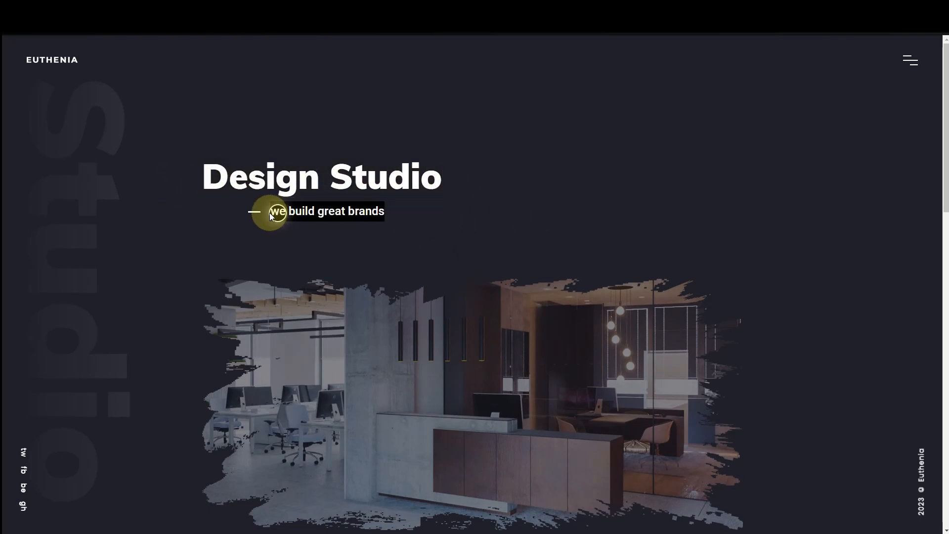
scroll(556, 214, "down", 2)
scroll(555, 214, "down", 2)
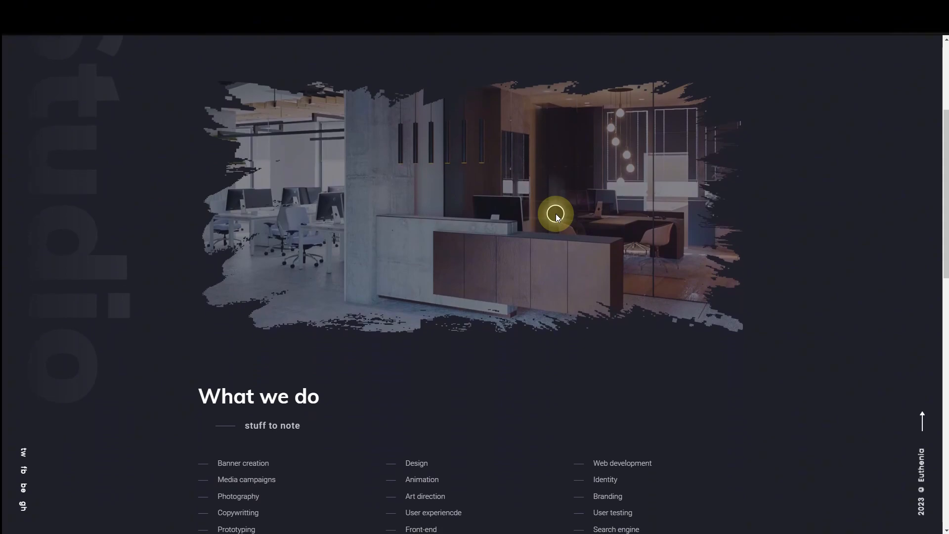
scroll(555, 213, "down", 1)
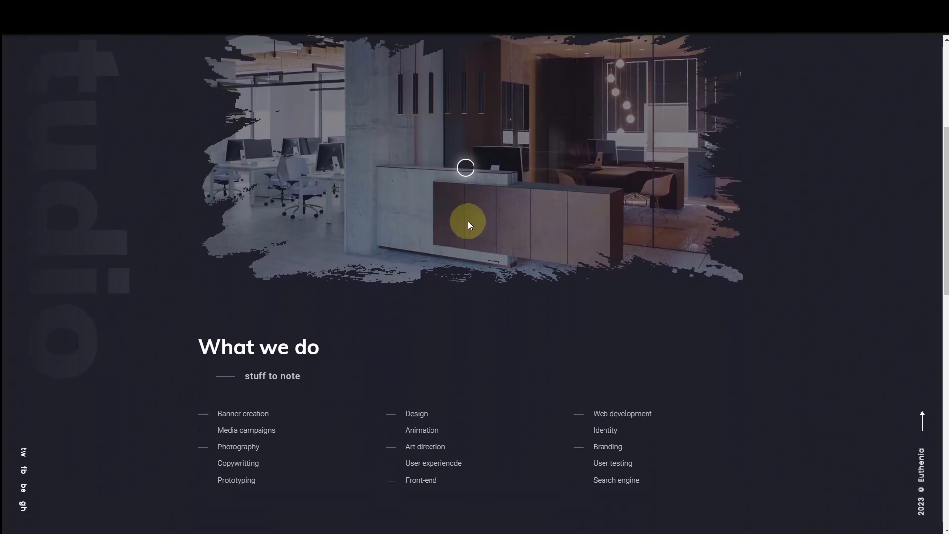
scroll(121, 138, "up", 5)
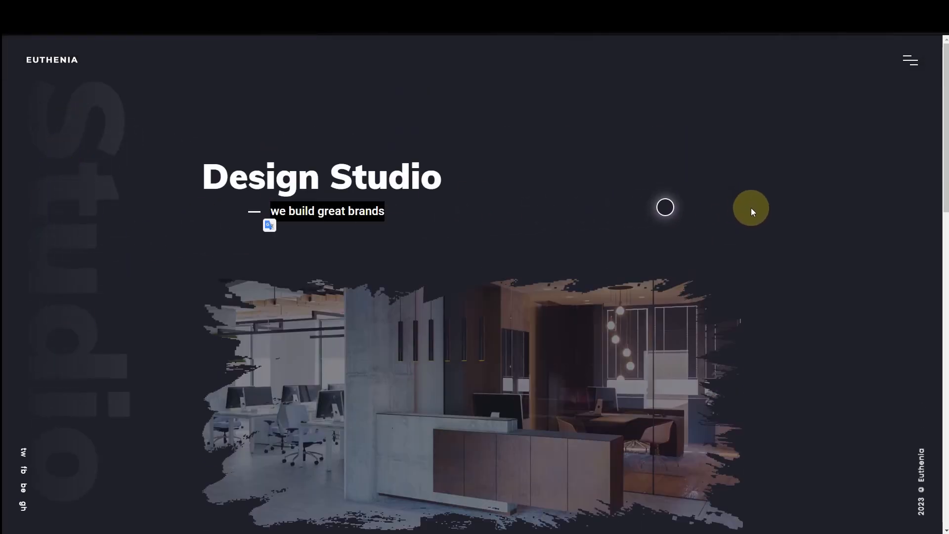
Examine the "What we do" services list and the "Our partners" logos on the studio page.
scroll(752, 213, "down", 1)
scroll(752, 212, "down", 1)
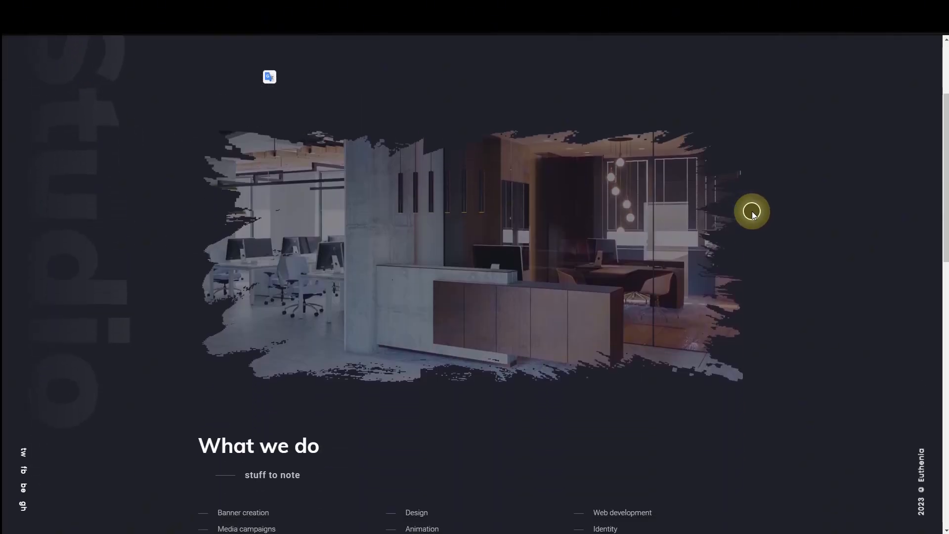
scroll(752, 212, "down", 5)
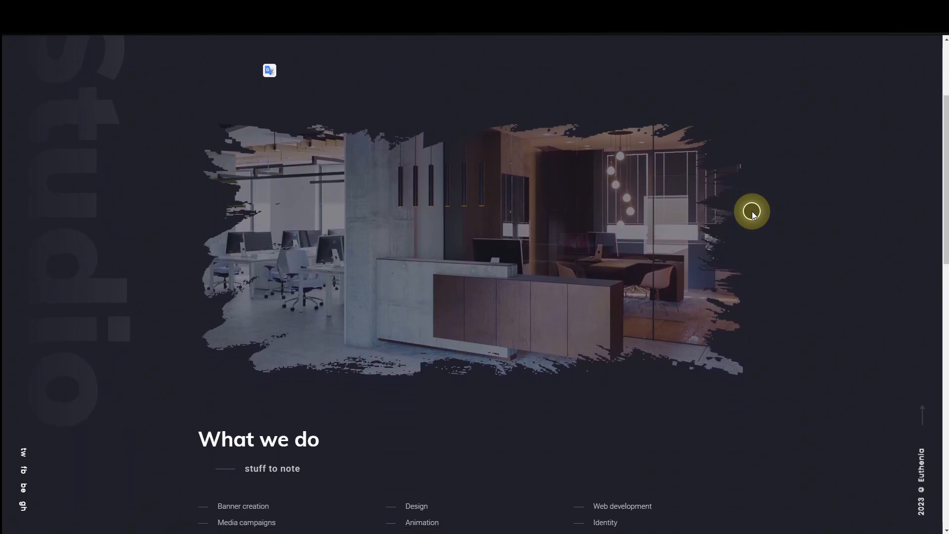
left_click_drag(199, 194, 308, 212)
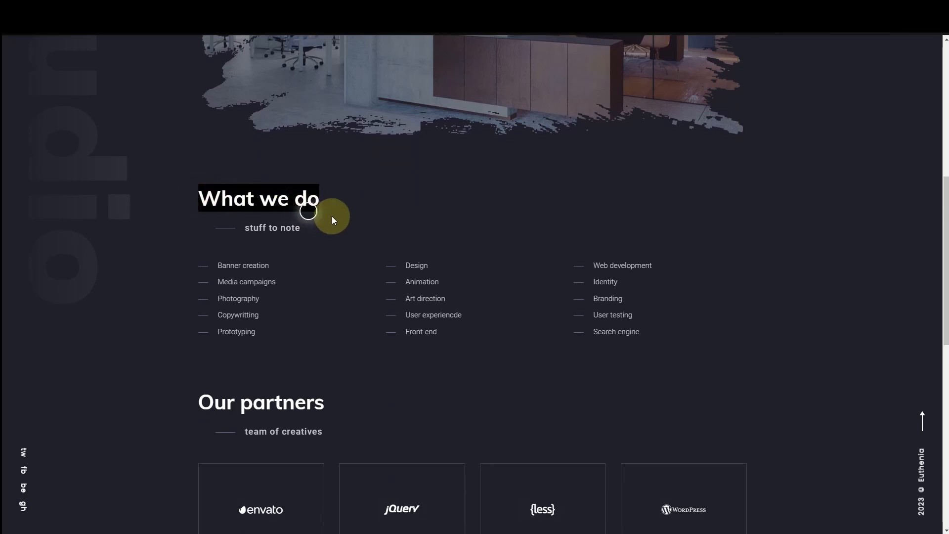
left_click(539, 218)
scroll(562, 233, "down", 4)
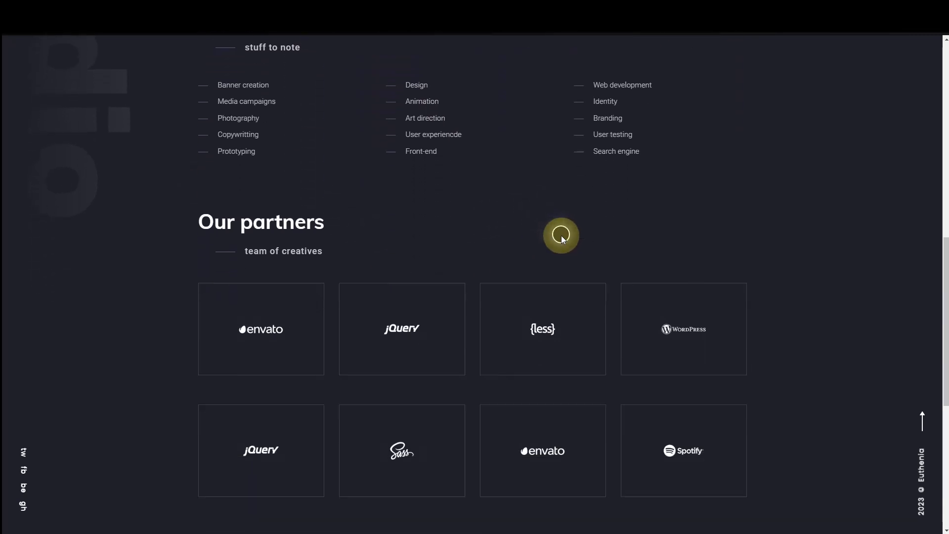
scroll(473, 261, "down", 4)
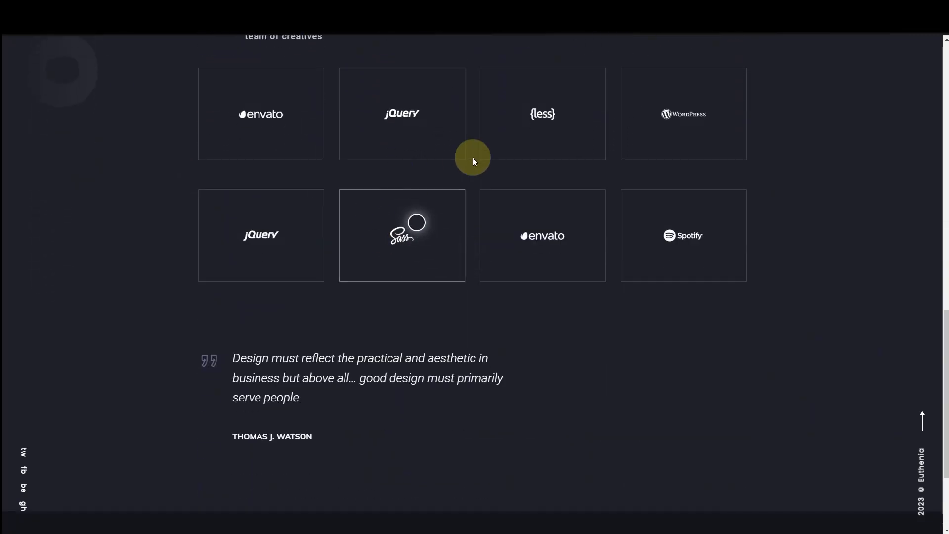
Read the design quote below the partner logos on the studio page.
scroll(527, 196, "down", 2)
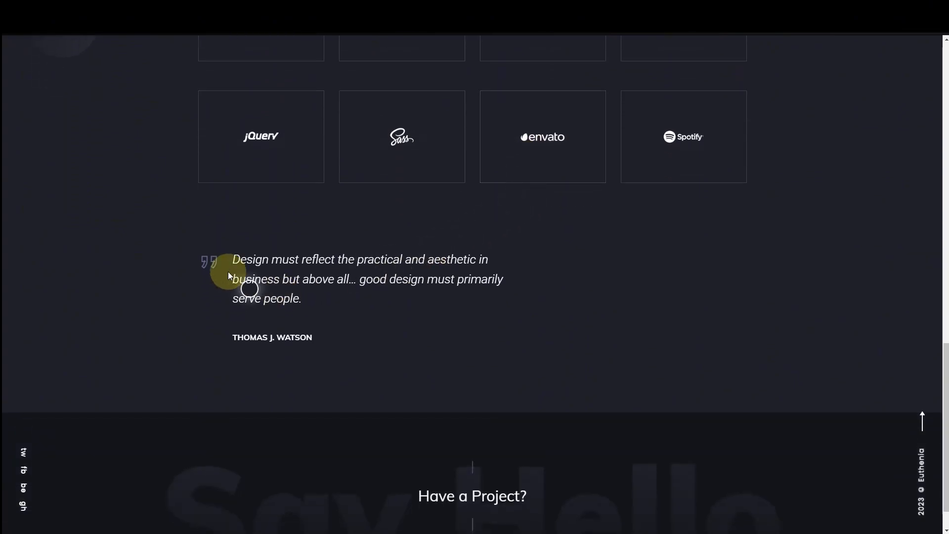
left_click_drag(232, 255, 334, 306)
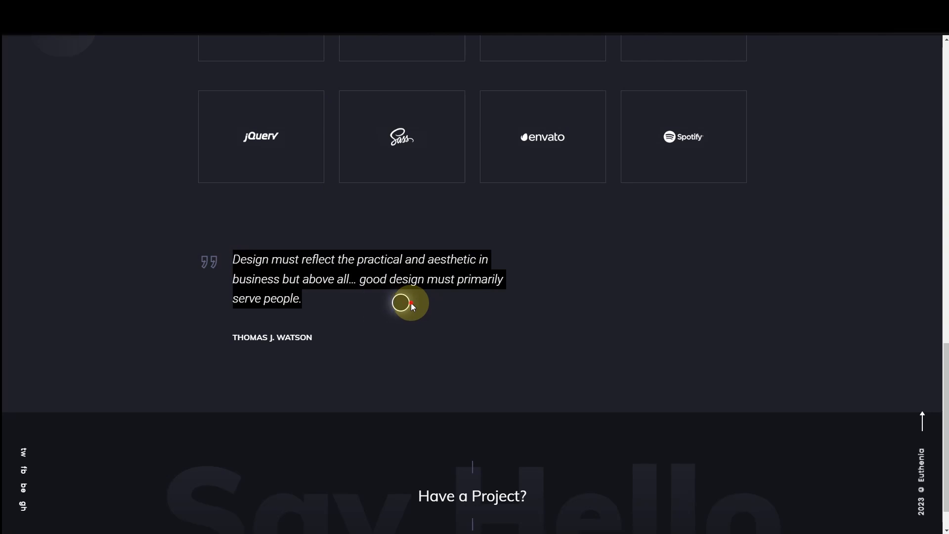
left_click(366, 298)
scroll(335, 292, "down", 1)
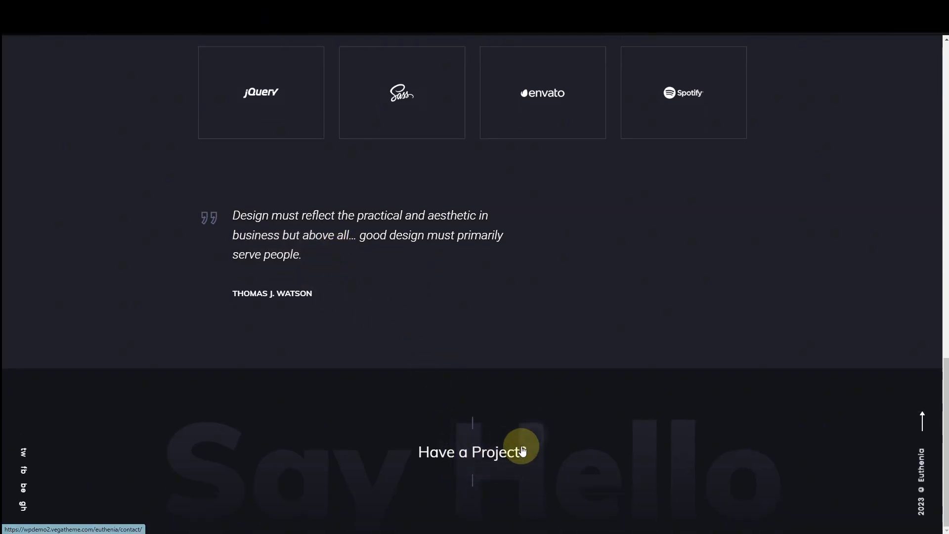
Open the contact page through the "Have a Project?" link and look over its form and contact details.
left_click(483, 459)
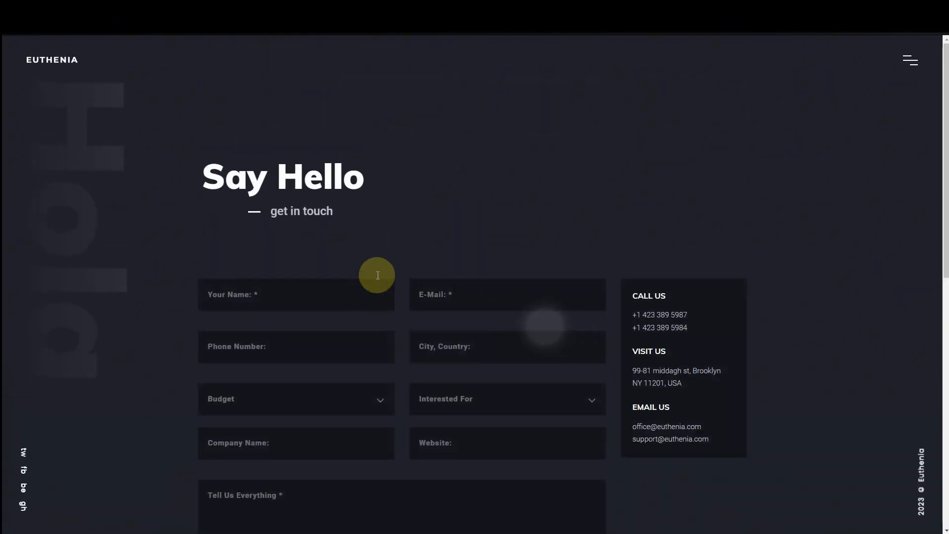
scroll(311, 249, "down", 3)
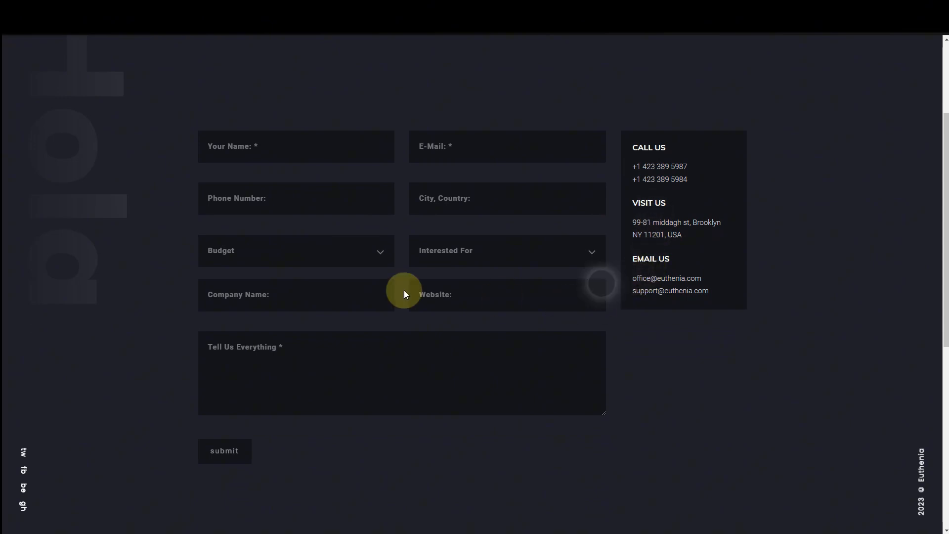
Examine the map with the "find us on map" link and the "Email Us" section at the end of the contact page.
scroll(376, 294, "down", 6)
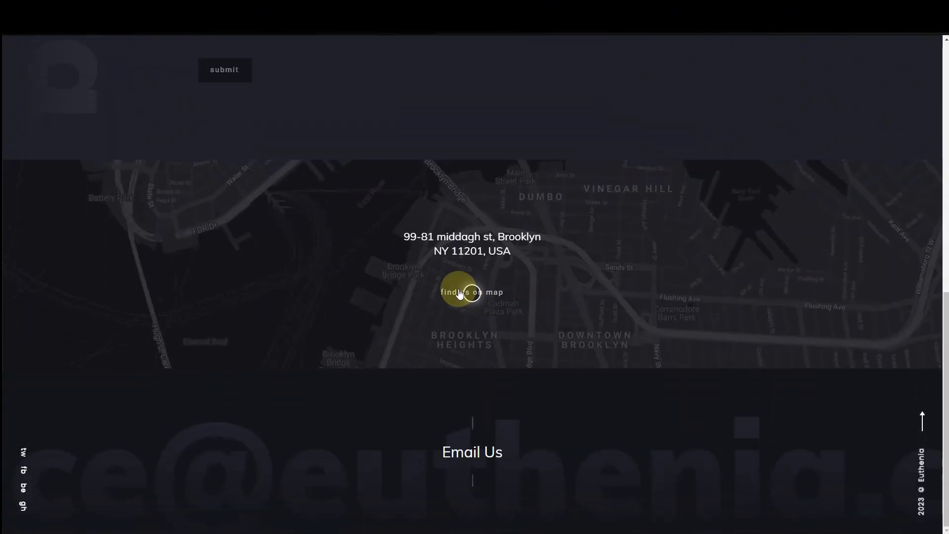
scroll(493, 266, "up", 10)
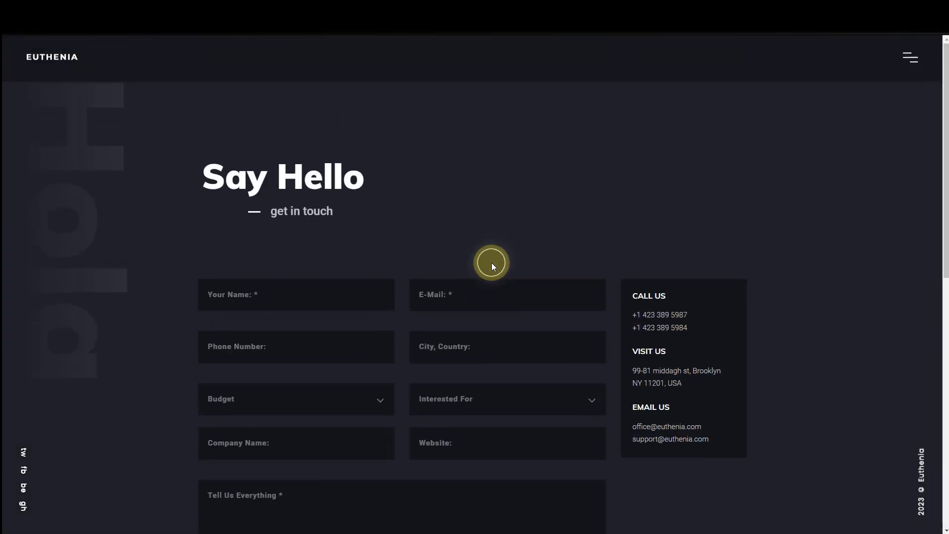
Open the "slider center title" work version and browse its projects from L'Etoile Feb through Kresios and Hospitality to Processors.
left_click(910, 58)
left_click(470, 218)
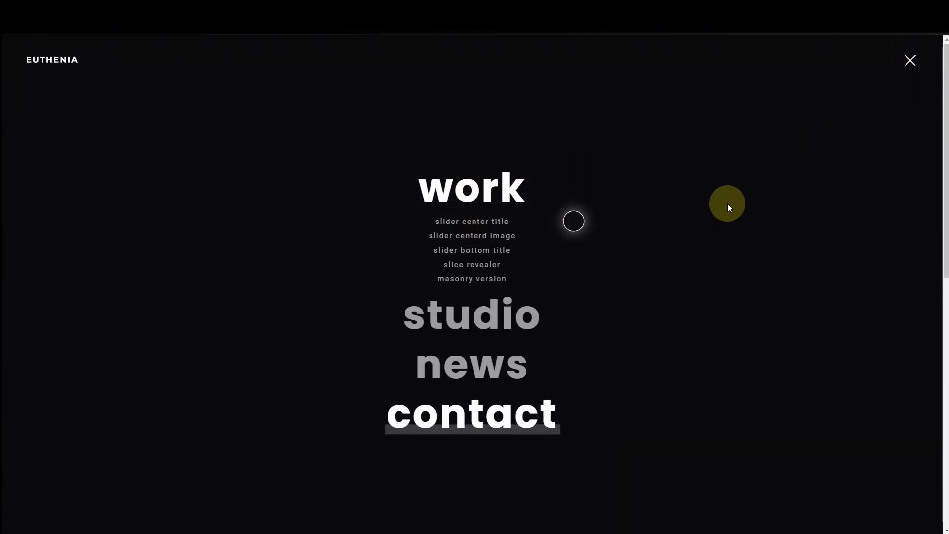
left_click(460, 223)
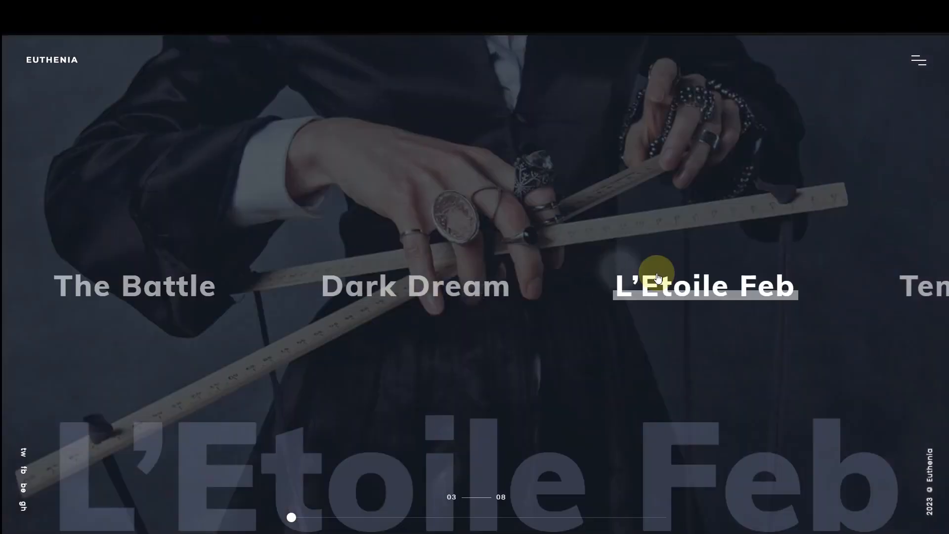
scroll(566, 291, "down", 3)
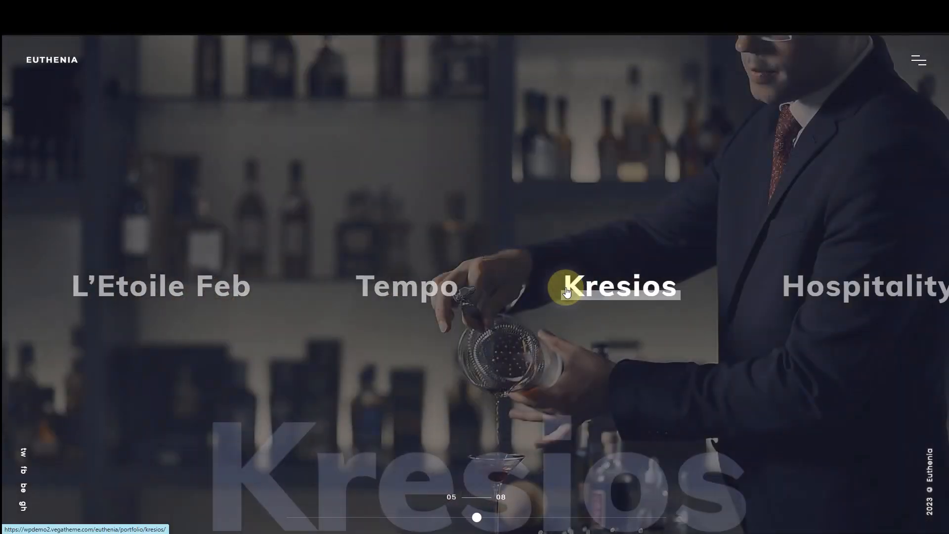
scroll(567, 292, "down", 3)
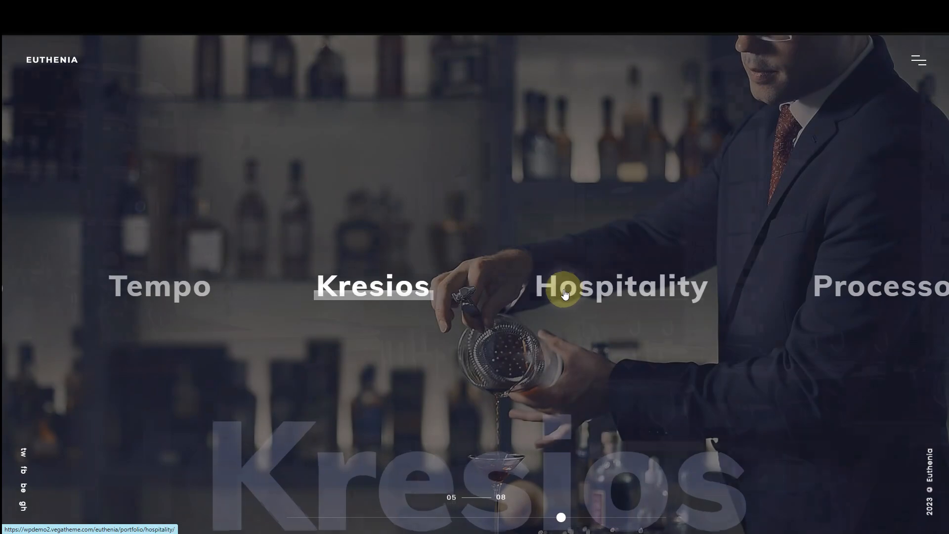
scroll(555, 296, "down", 3)
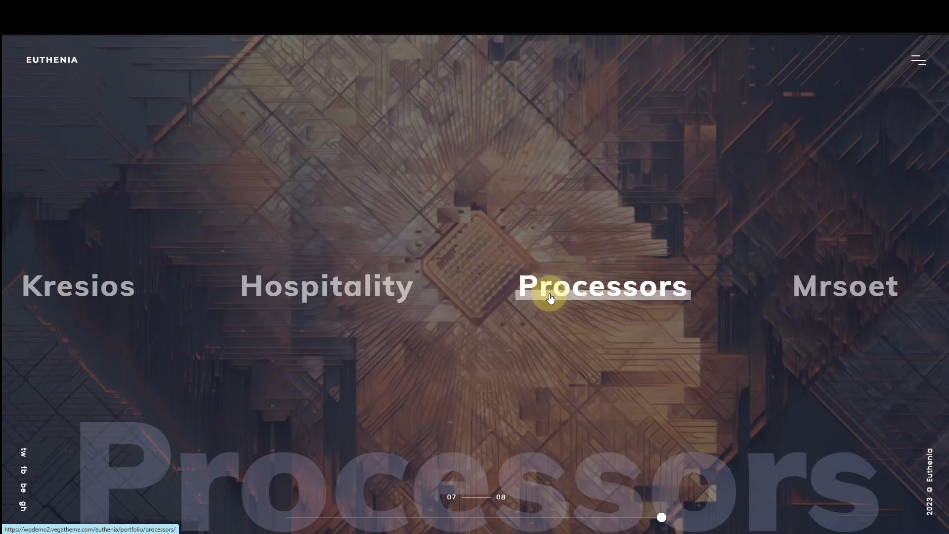
scroll(629, 275, "down", 3)
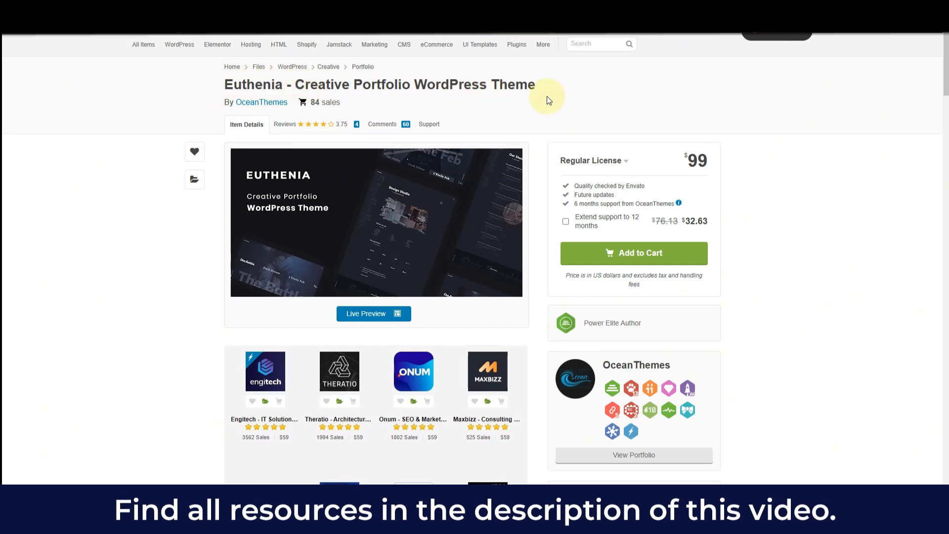
Review the Euthenia item page on ThemeForest, including related themes, compatibility details, the description and the Main Features list.
scroll(546, 101, "down", 5)
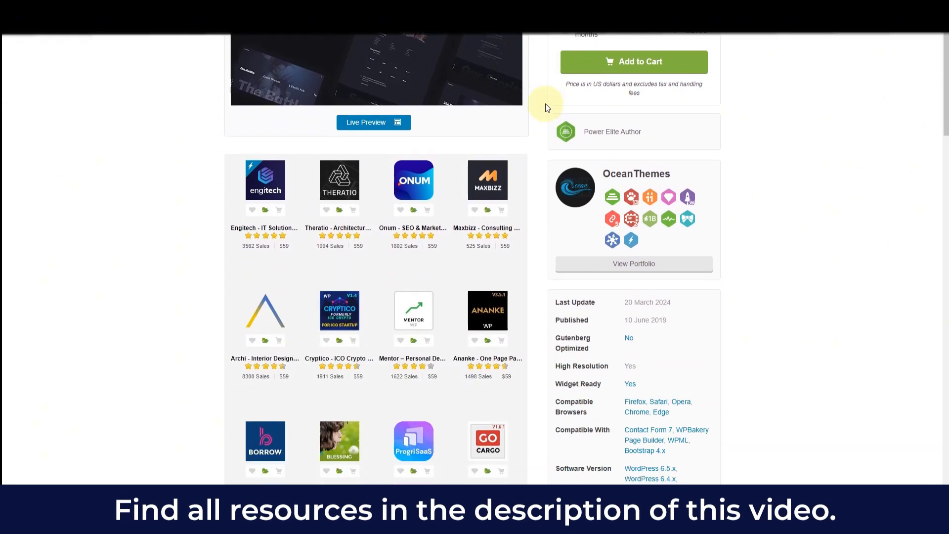
scroll(544, 132, "down", 2)
scroll(542, 196, "down", 4)
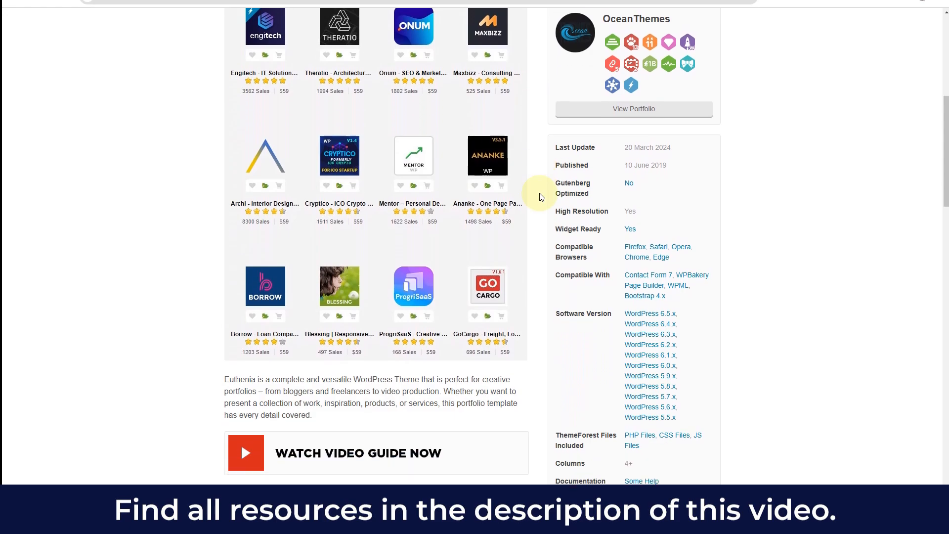
scroll(539, 198, "down", 6)
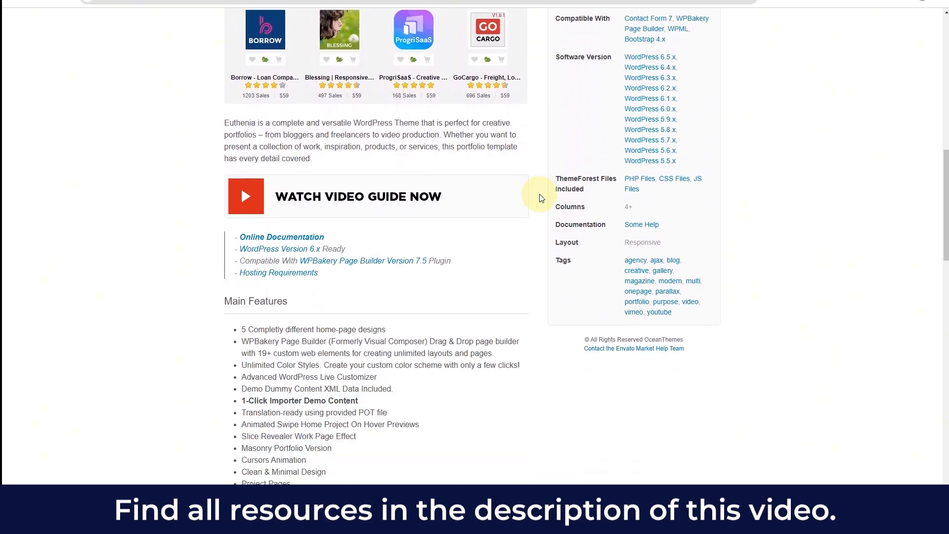
scroll(542, 243, "up", 15)
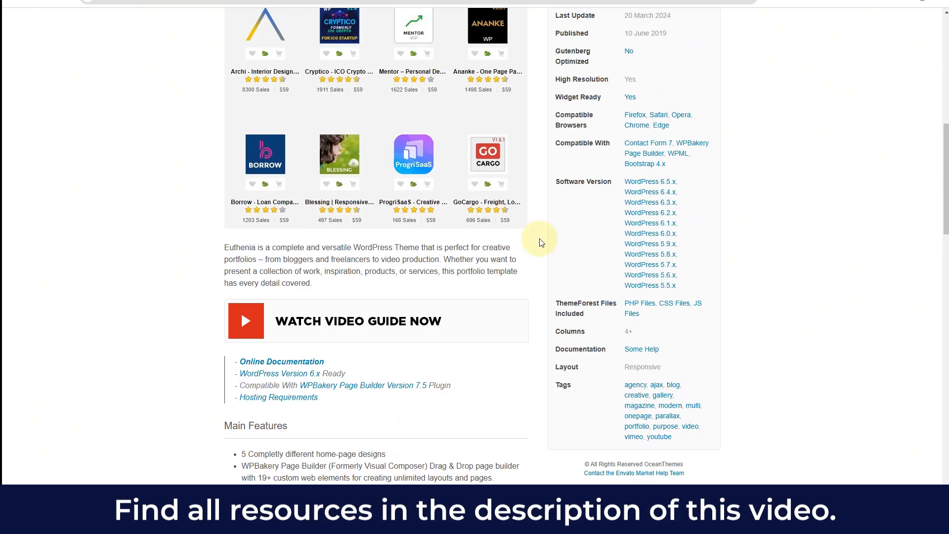
scroll(542, 242, "up", 3)
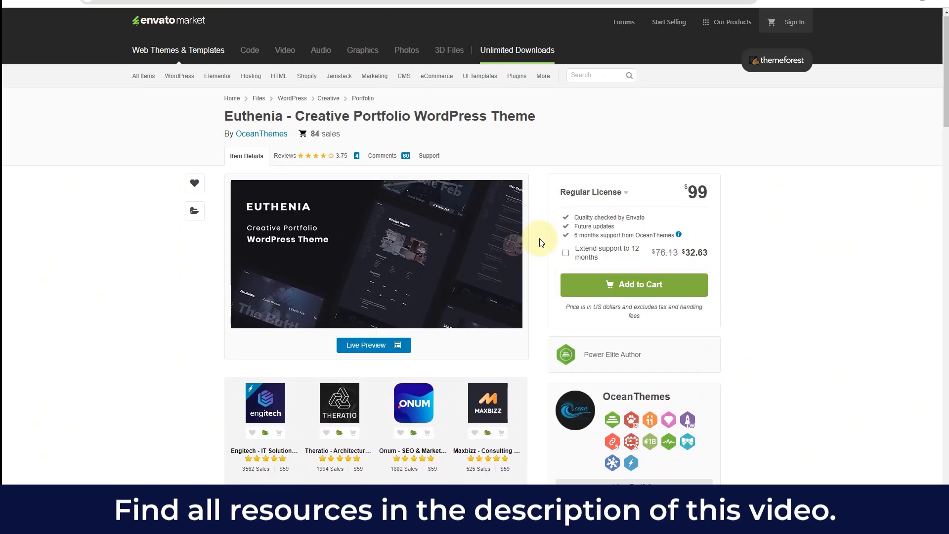
scroll(468, 140, "down", 1)
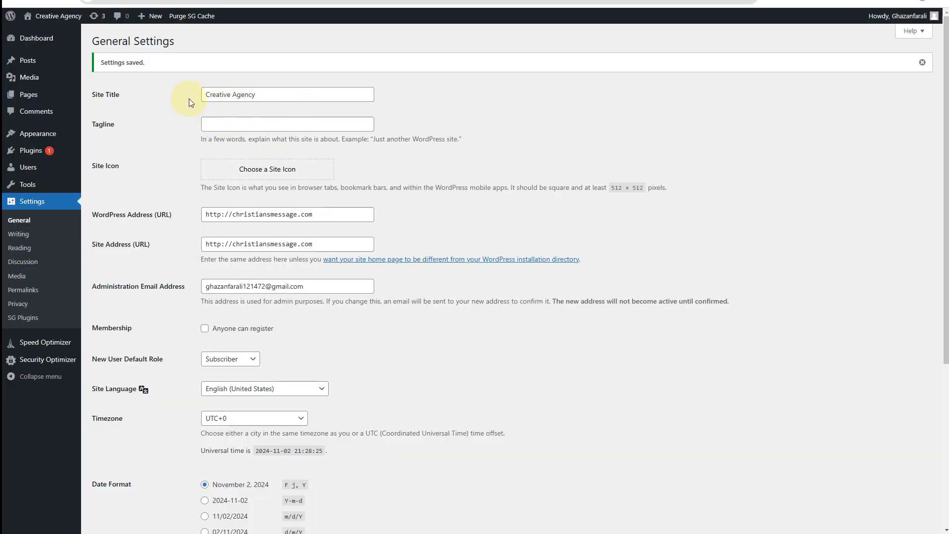
Dismiss the notice on the WordPress General Settings page and open the admin dashboard.
left_click(922, 63)
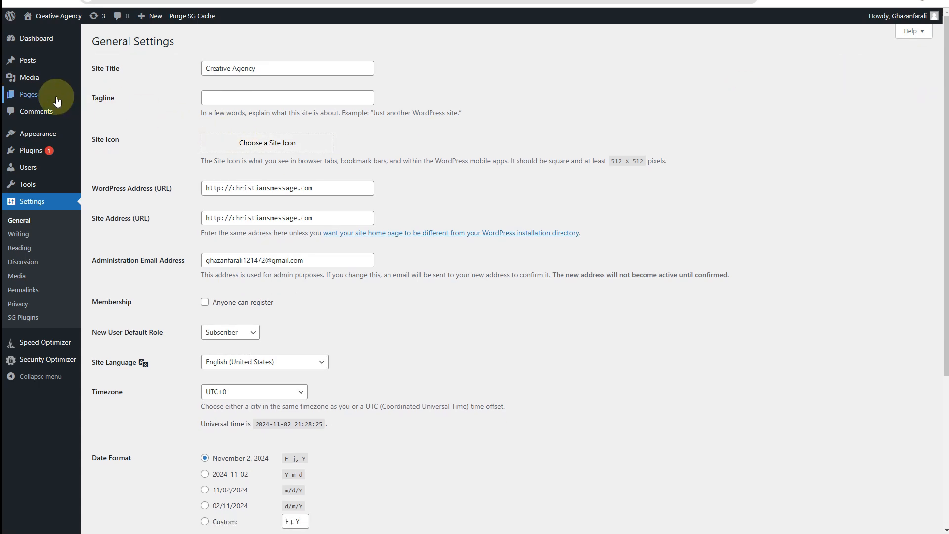
left_click(43, 41)
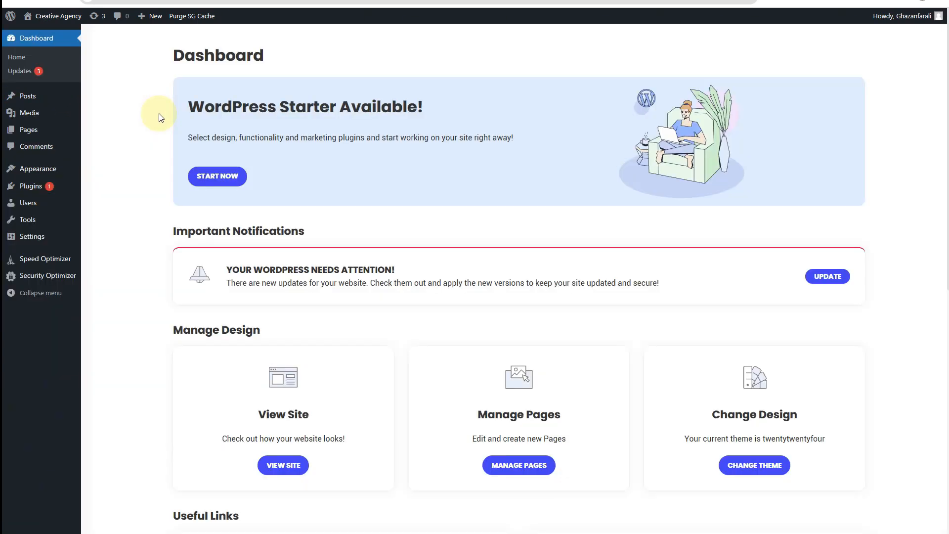
Open the live Creative Agency site in a new tab, read its message and return to the dashboard.
mouse_move(30, 17)
right_click(53, 33)
left_click(89, 47)
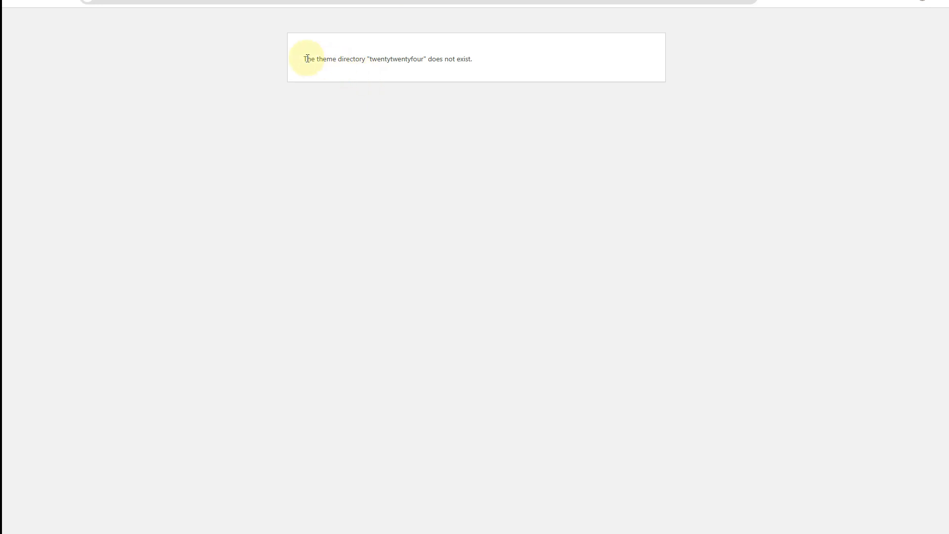
left_click_drag(307, 58, 381, 59)
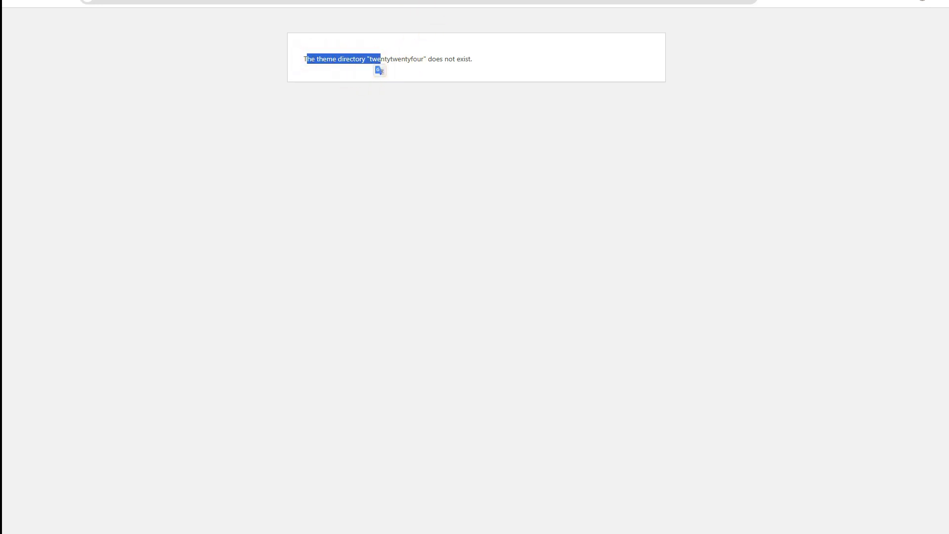
left_click(420, 0)
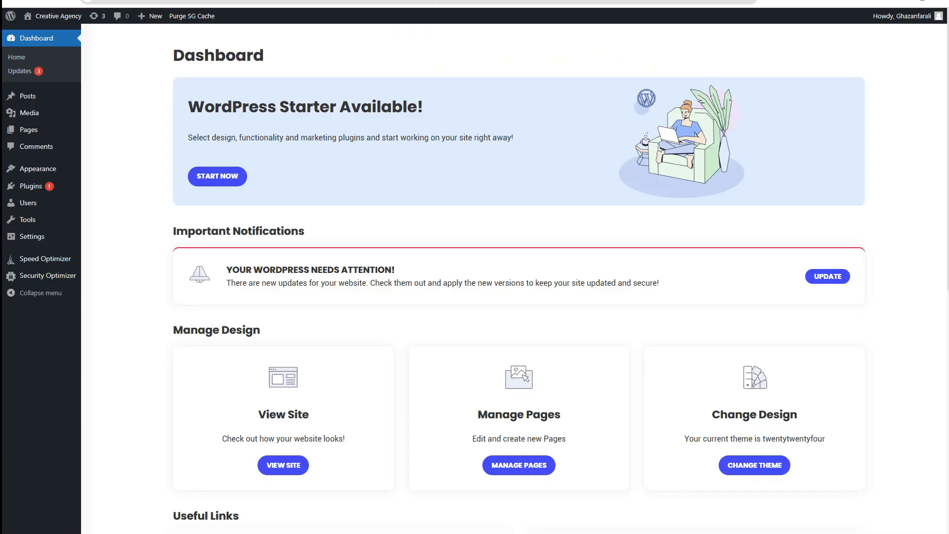
Bring up the Downloads > Compressed folder to check the Euthenia theme archive, and move its window back out of view.
mouse_move(53, 170)
left_click_drag(948, 148, 628, 51)
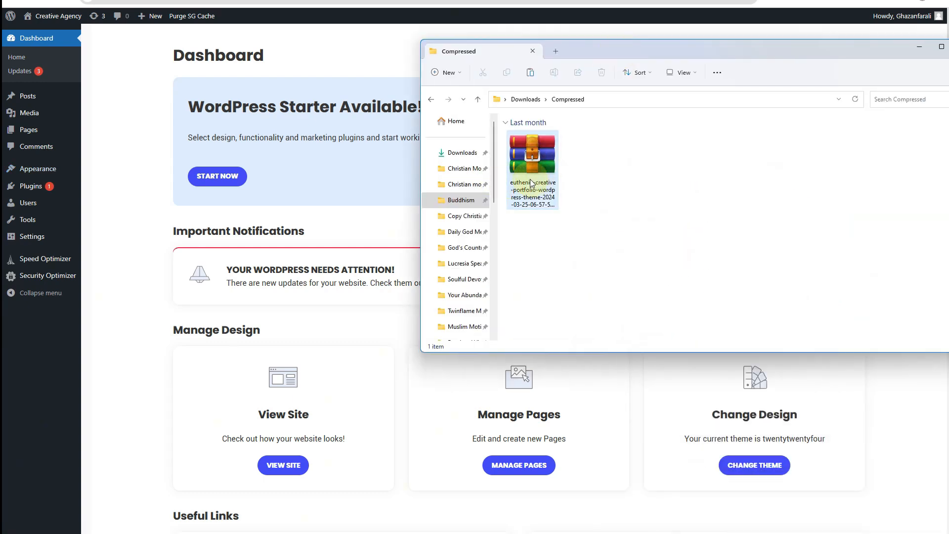
left_click_drag(598, 52, 948, 54)
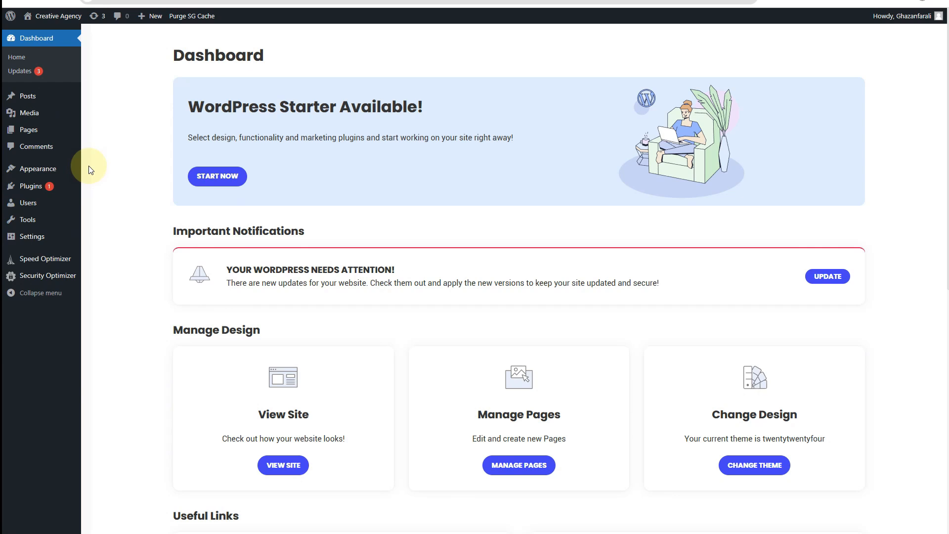
Open the list of installed themes and delete the Blocksy theme.
mouse_move(35, 168)
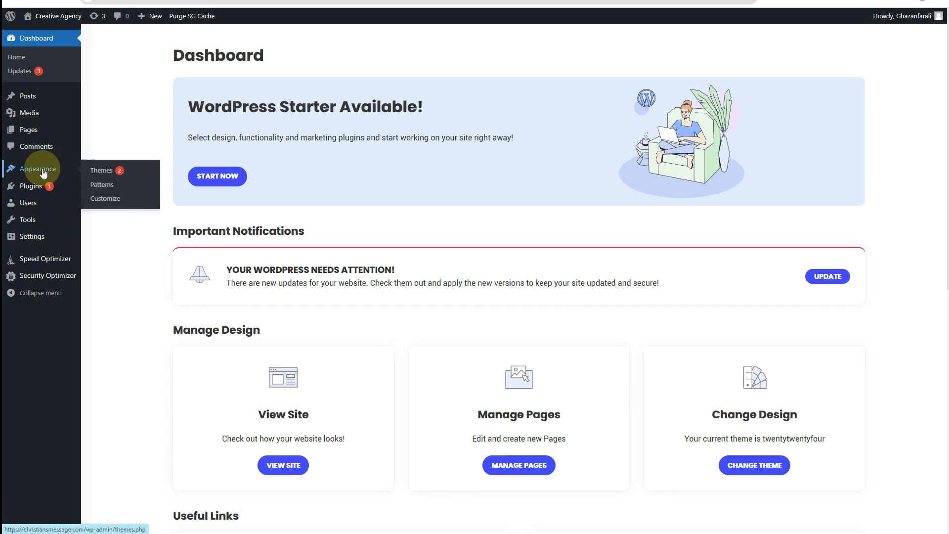
left_click(99, 169)
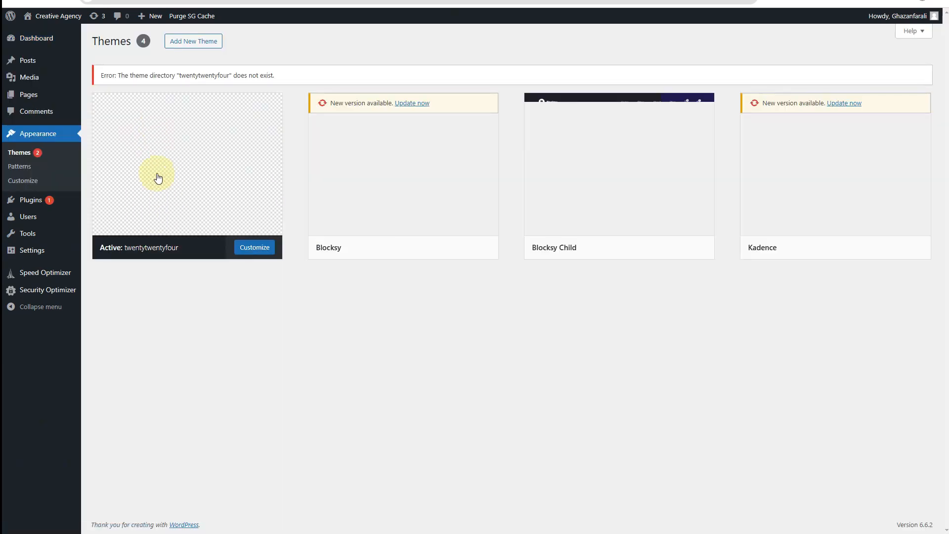
left_click(417, 218)
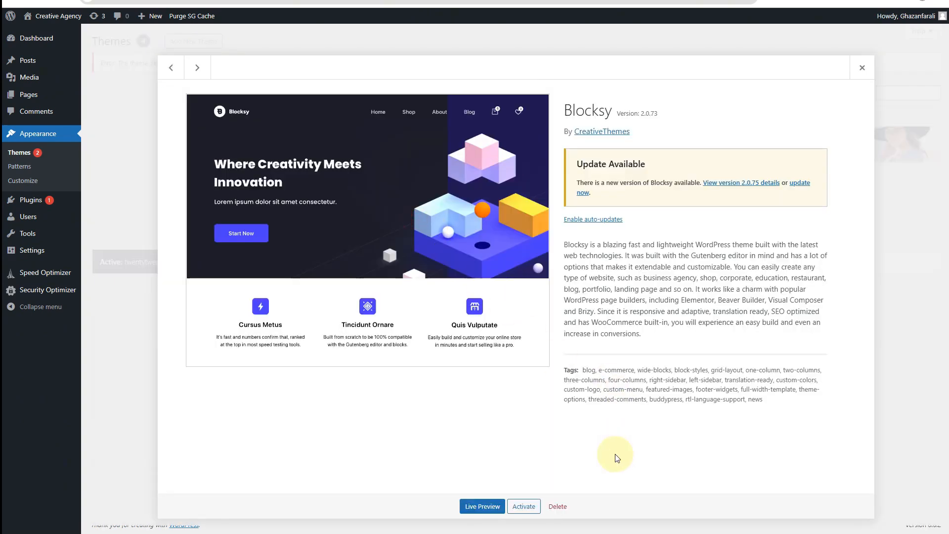
left_click(558, 507)
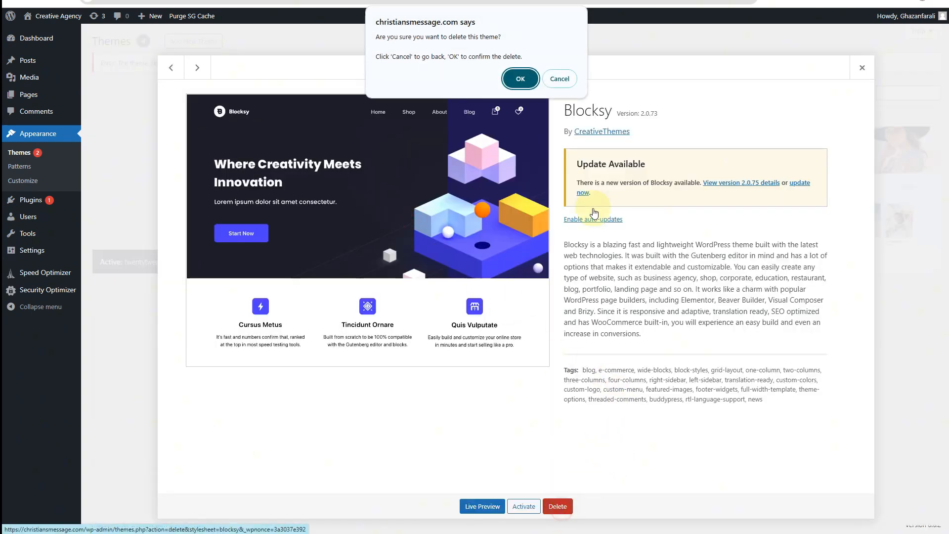
left_click(519, 77)
Delete the Blocksy Child and Kadence themes from the installed themes.
left_click(429, 243)
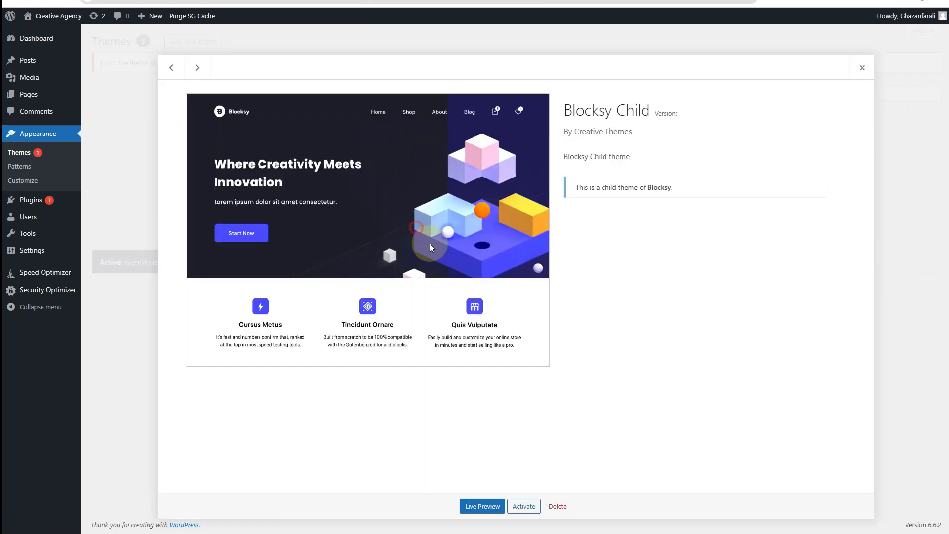
left_click(558, 505)
left_click(519, 74)
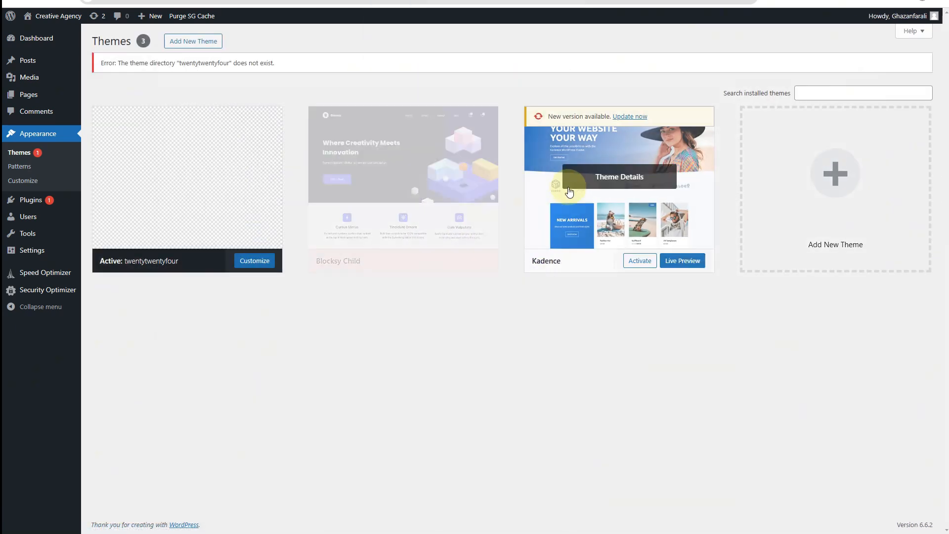
left_click(425, 215)
left_click(558, 506)
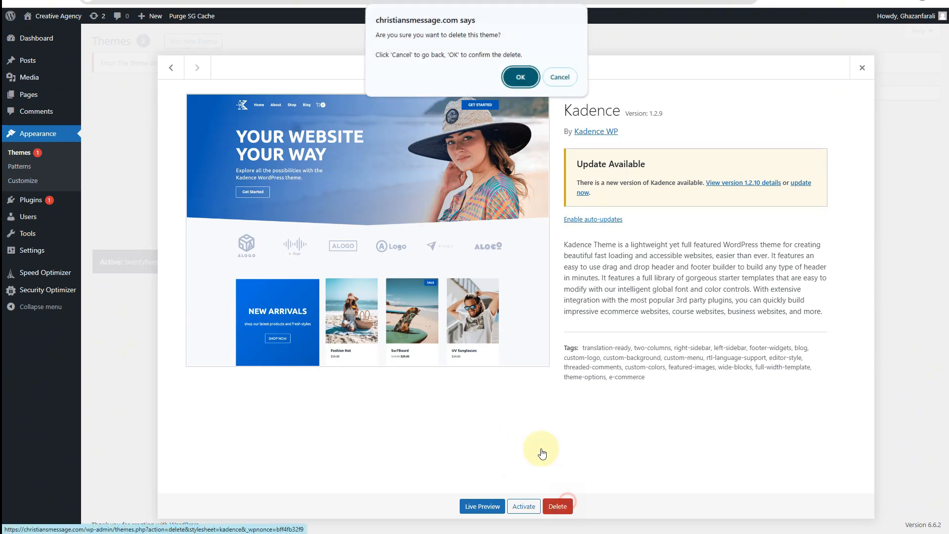
left_click(521, 78)
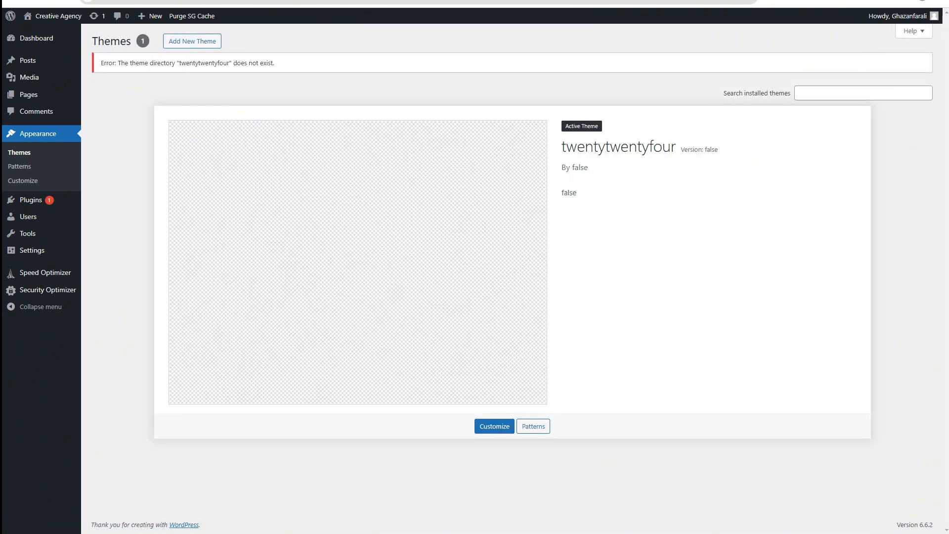
Open the Euthenia theme archive from the Downloads > Compressed folder in WinRAR and place its window over the themes page.
left_click_drag(948, 123, 450, 94)
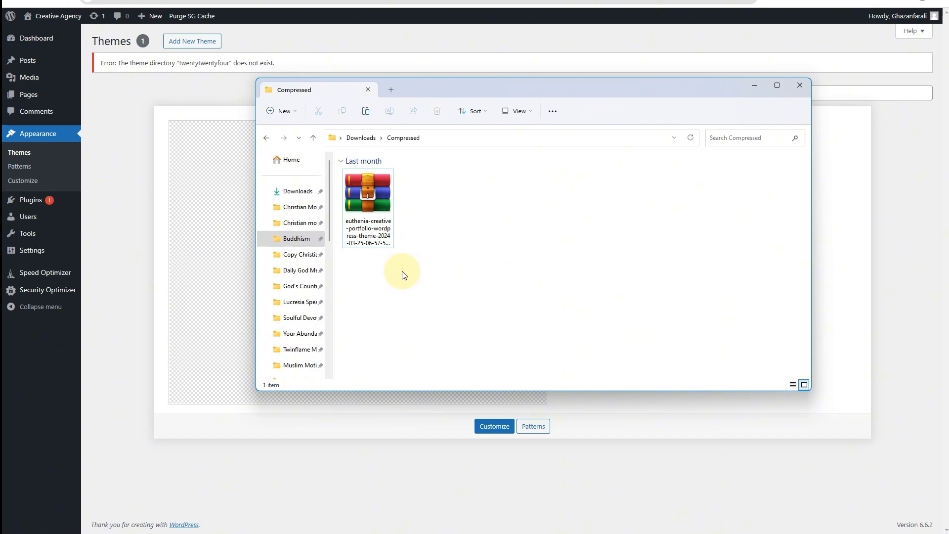
left_click(391, 222)
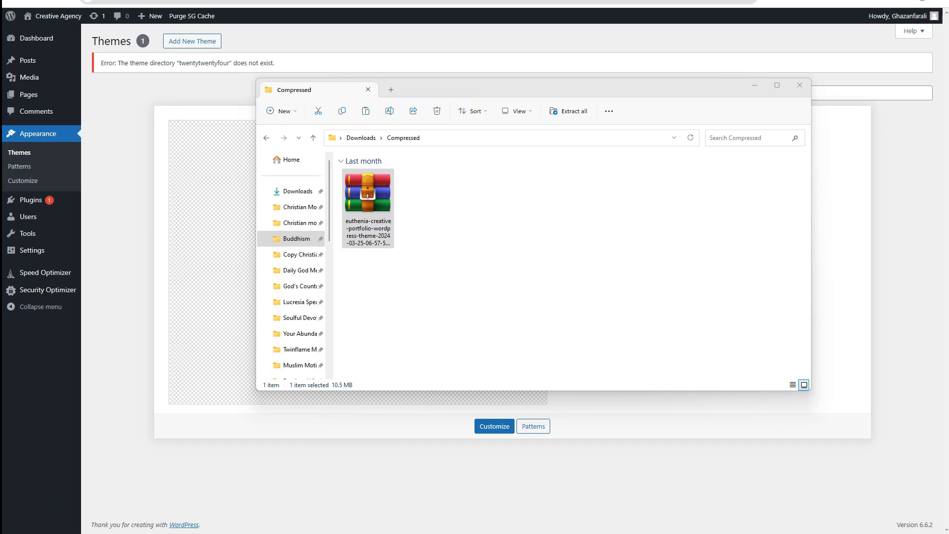
left_click_drag(948, 98, 468, 72)
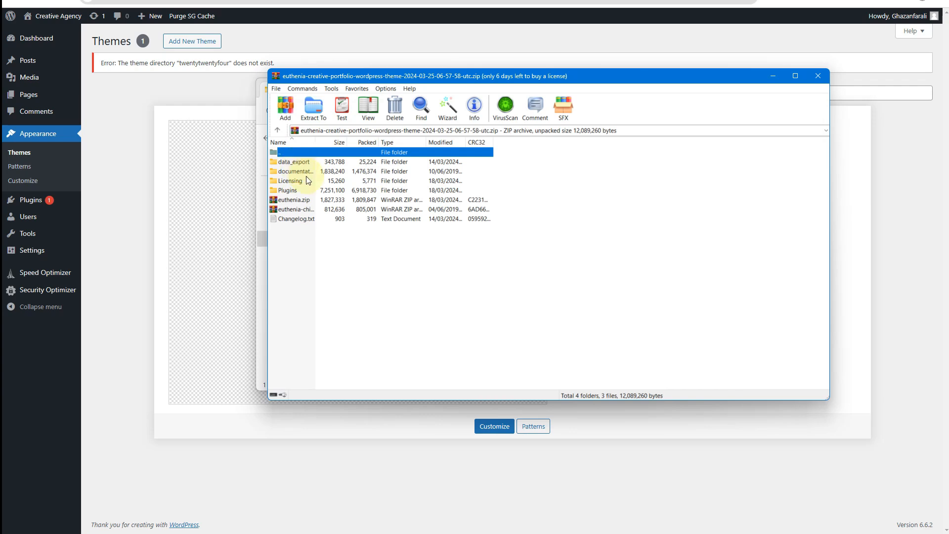
Check the contents of the archive's Plugins folder, return to the archive root and select euthenia.zip.
double_click(289, 190)
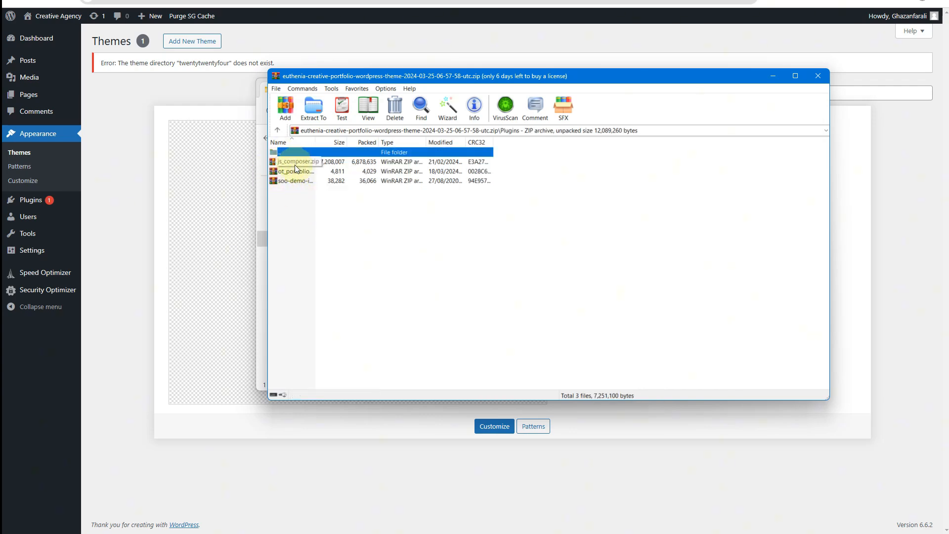
double_click(307, 153)
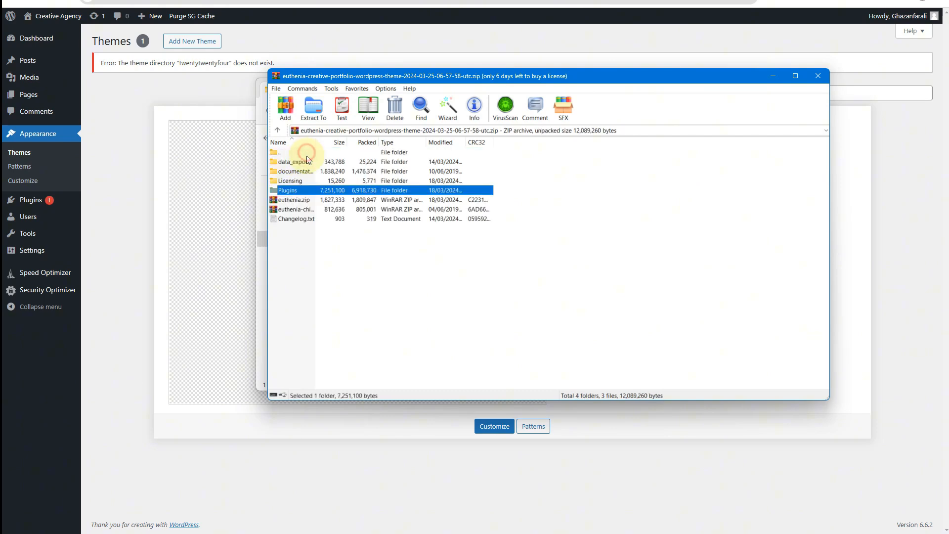
left_click(293, 201)
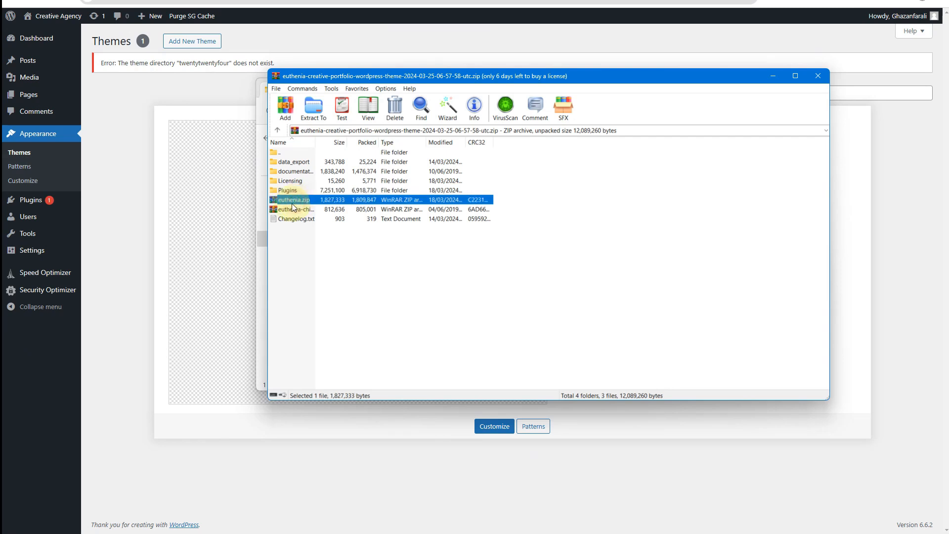
Check euthenia-child.zip and euthenia.zip in the theme archive and return to the WordPress themes page.
left_click(299, 209)
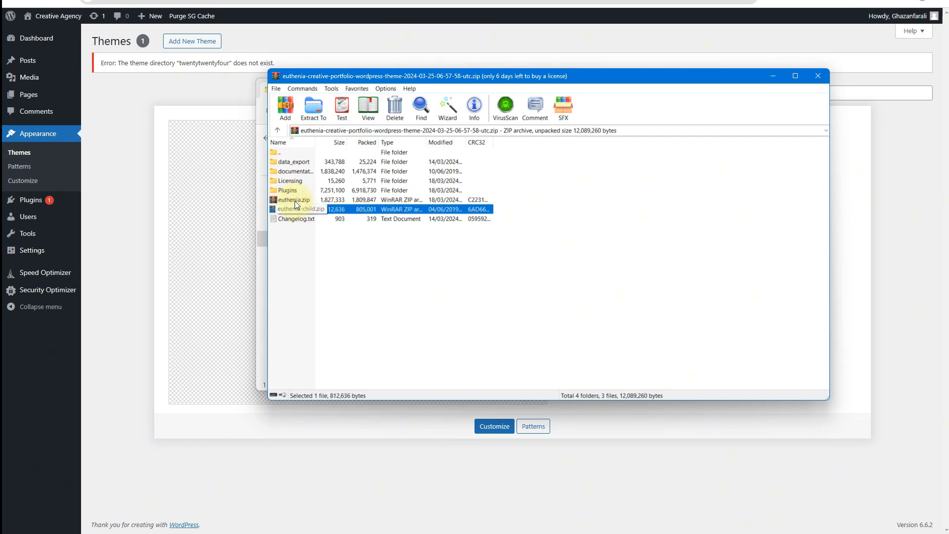
left_click(295, 201)
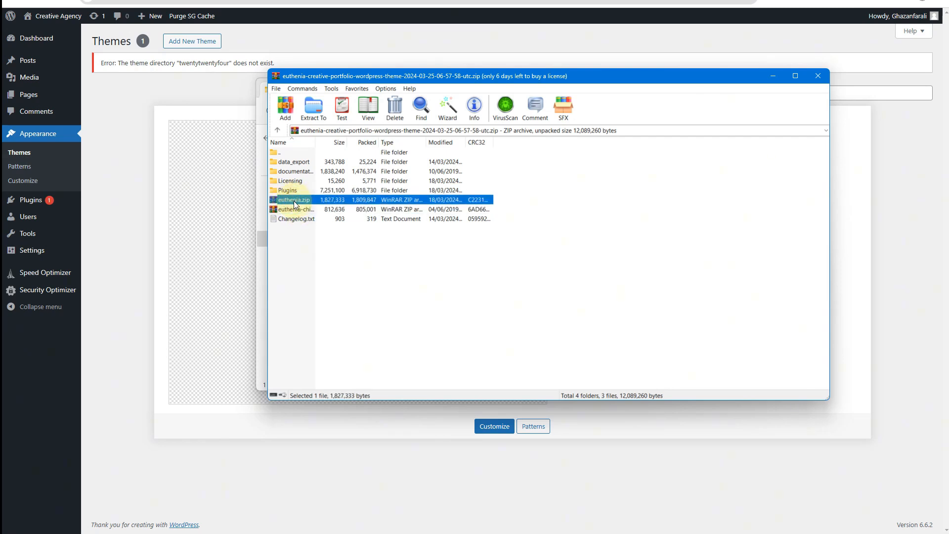
left_click(774, 76)
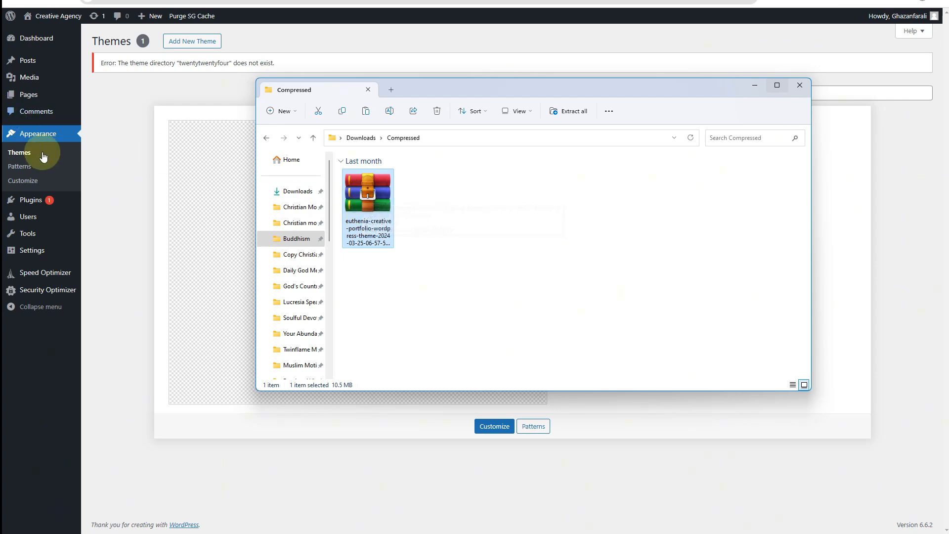
left_click(124, 175)
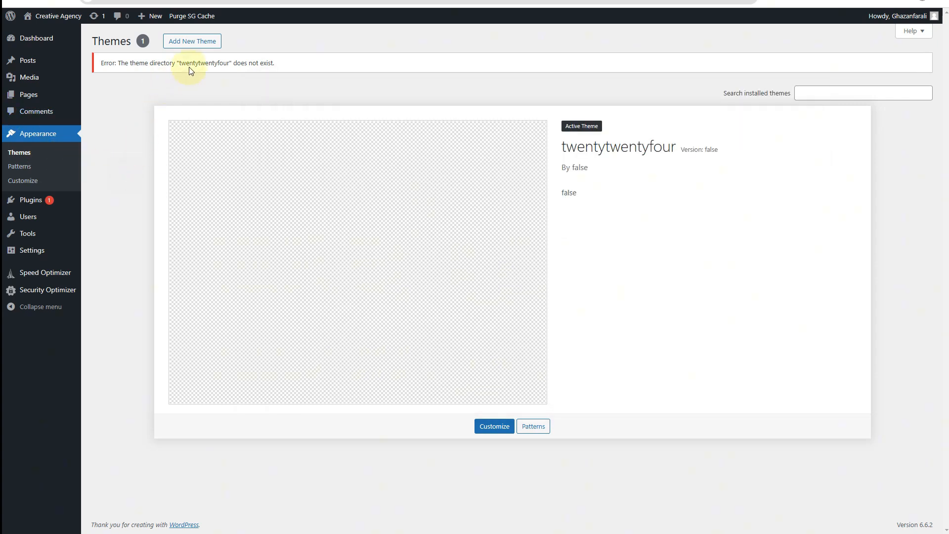
Try to install a new theme by uploading the complete Euthenia theme archive from the Downloads > Compressed folder.
left_click(196, 42)
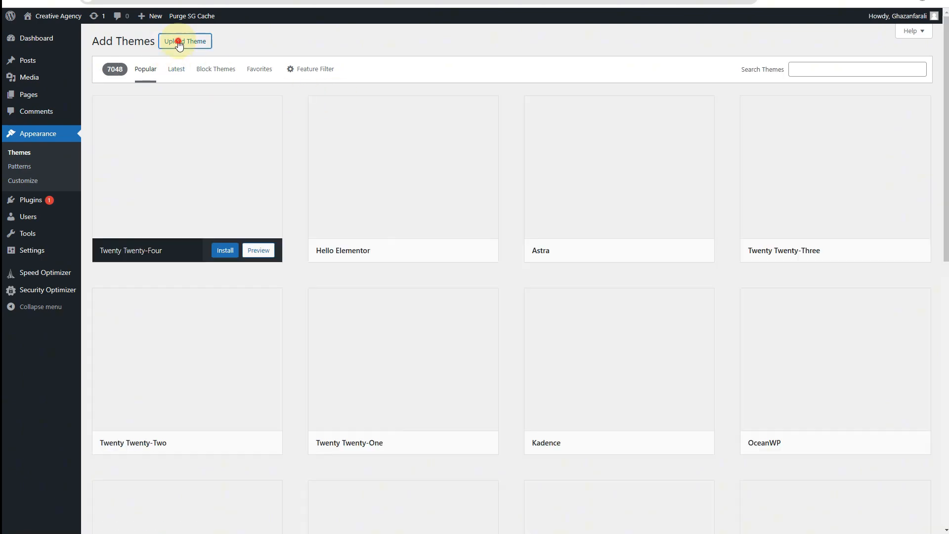
left_click(181, 41)
left_click(442, 141)
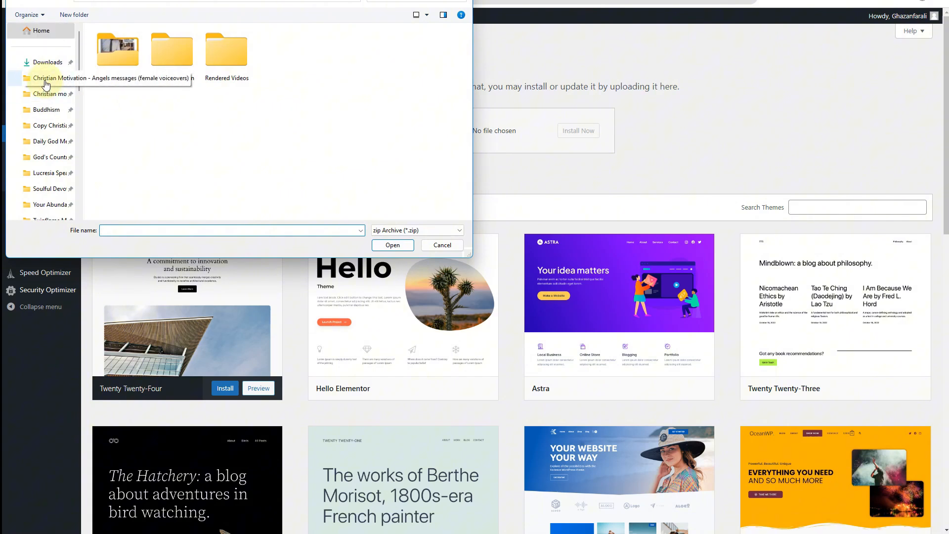
left_click(44, 62)
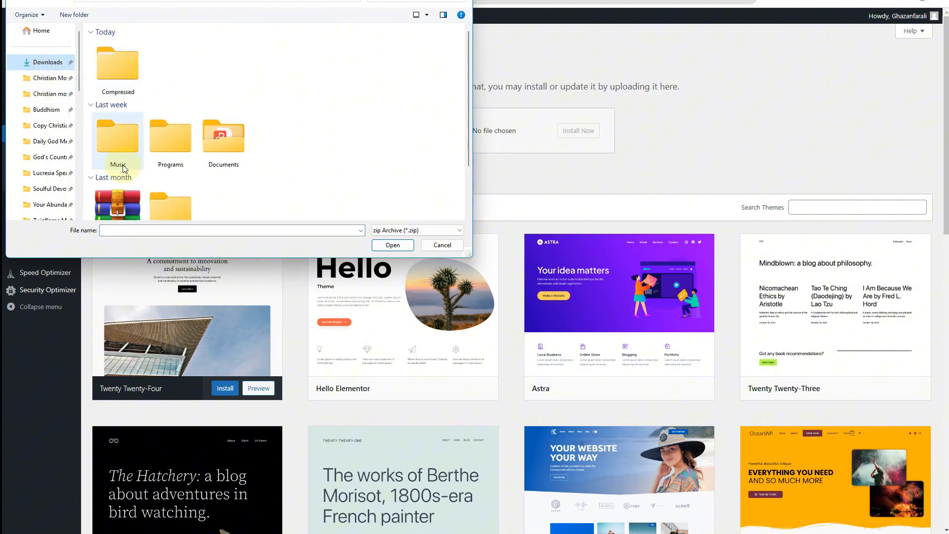
scroll(123, 170, "down", 1)
scroll(128, 165, "up", 1)
double_click(118, 63)
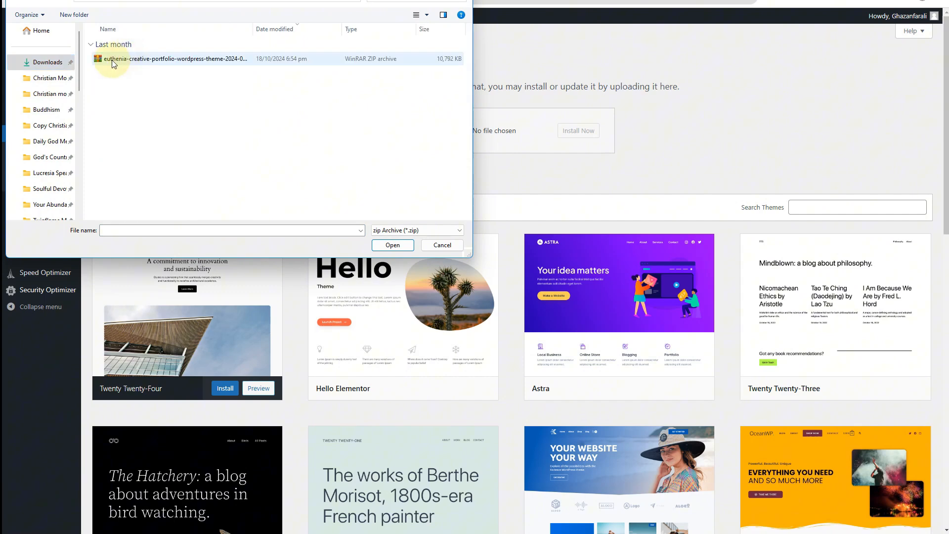
double_click(112, 61)
left_click(580, 131)
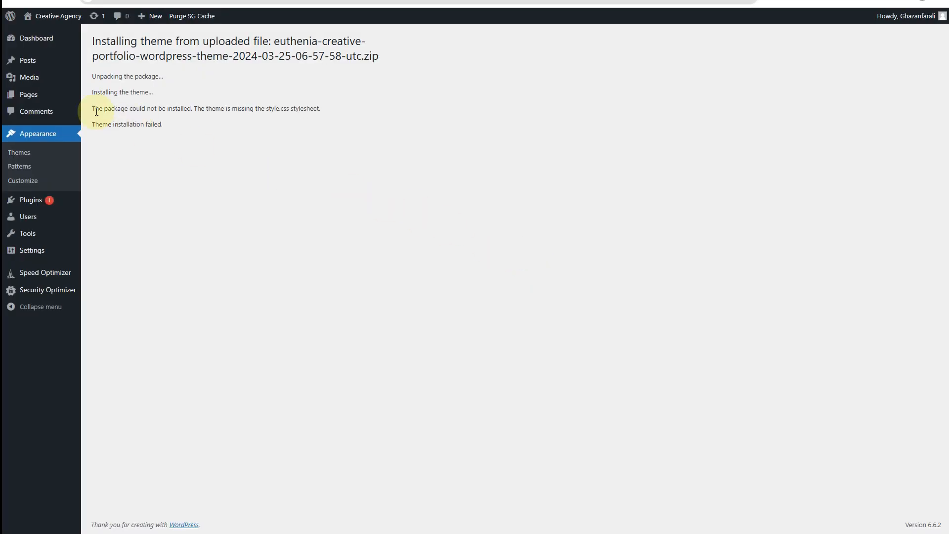
Examine the messages about the theme package's installation and return to the installed themes.
left_click_drag(96, 111, 317, 111)
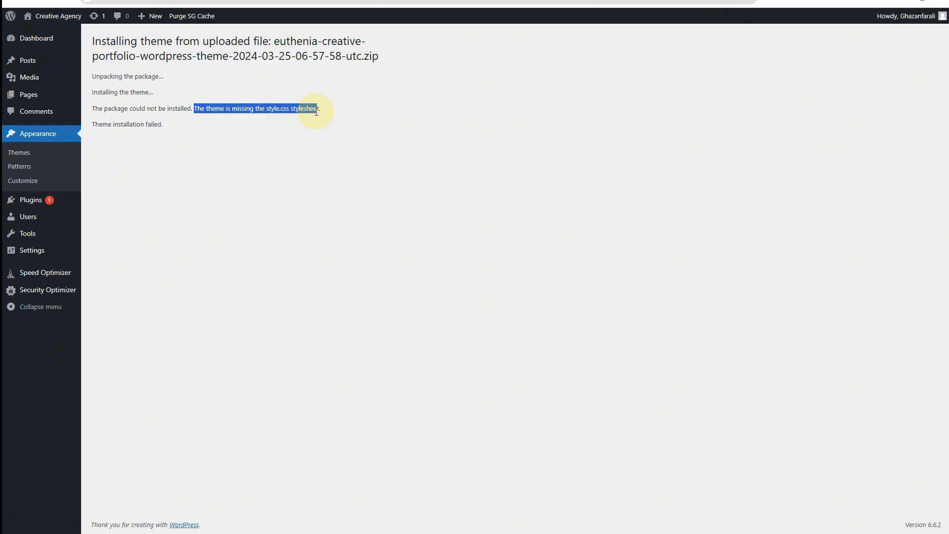
left_click(317, 111)
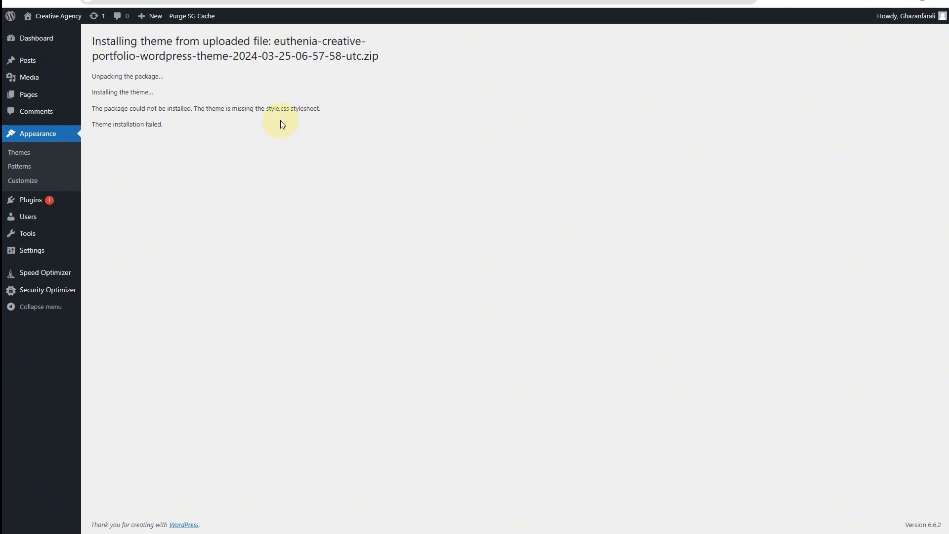
left_click(16, 152)
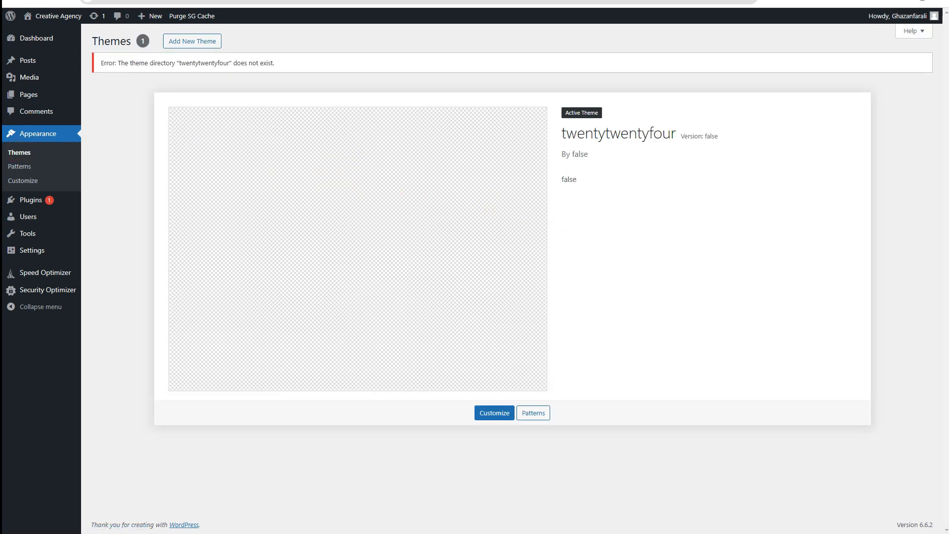
Extract euthenia.zip from the theme archive to the Desktop and close the archive and folder windows.
key("alt+Tab")
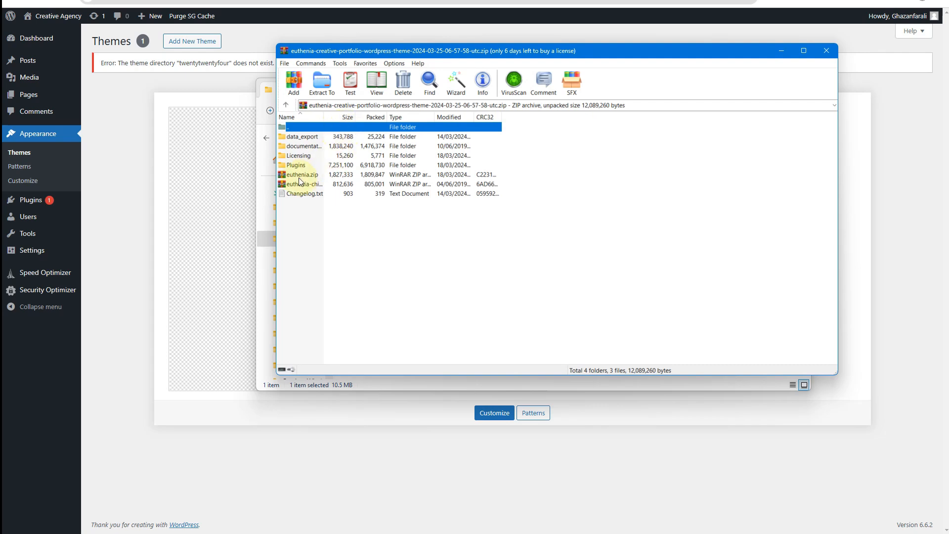
left_click(300, 175)
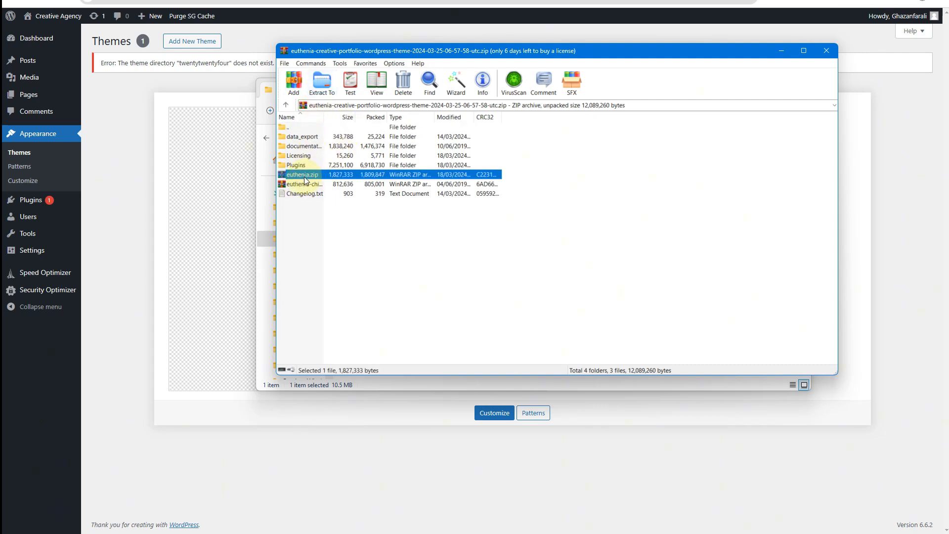
left_click(321, 84)
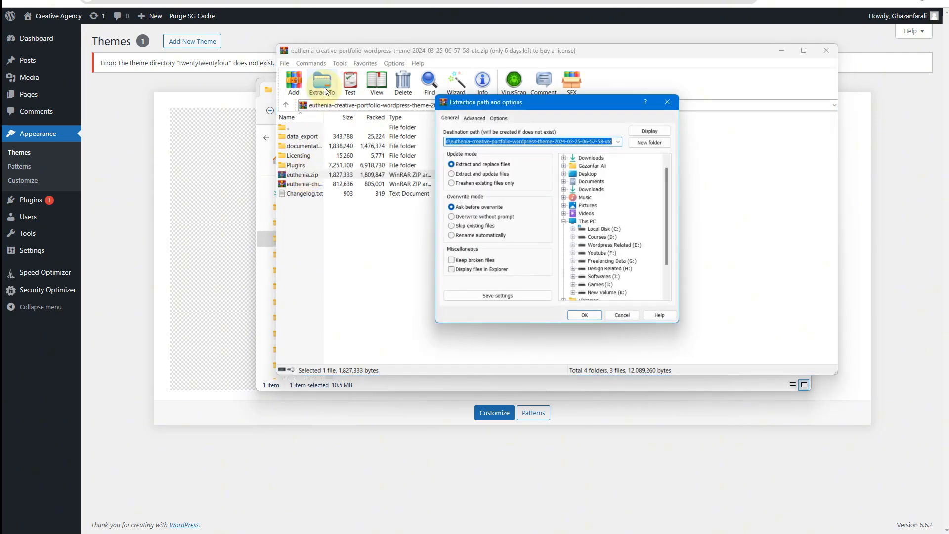
left_click(577, 174)
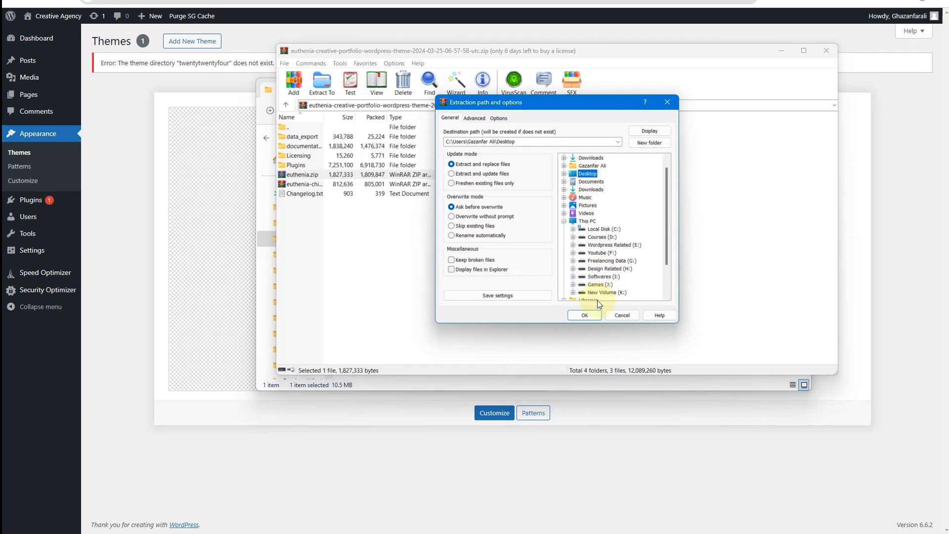
left_click(589, 316)
left_click(826, 50)
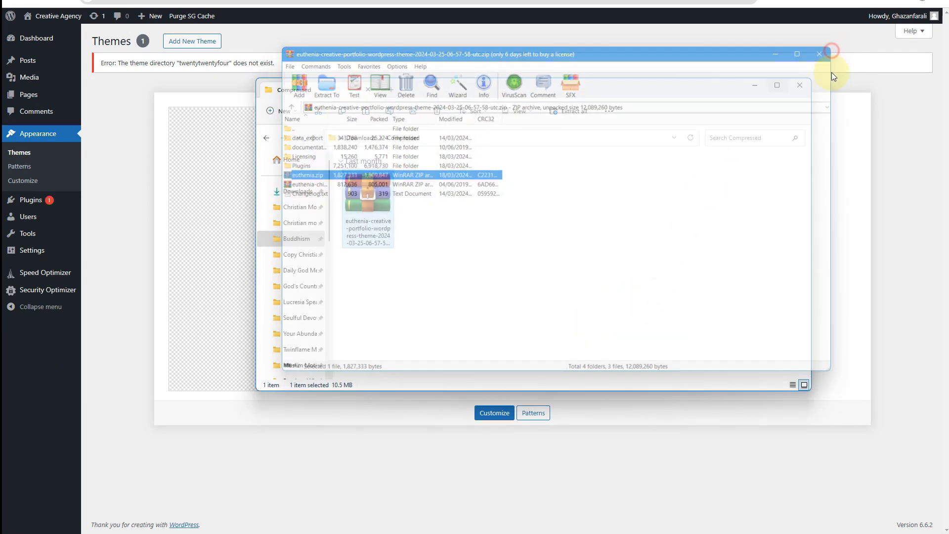
left_click(801, 87)
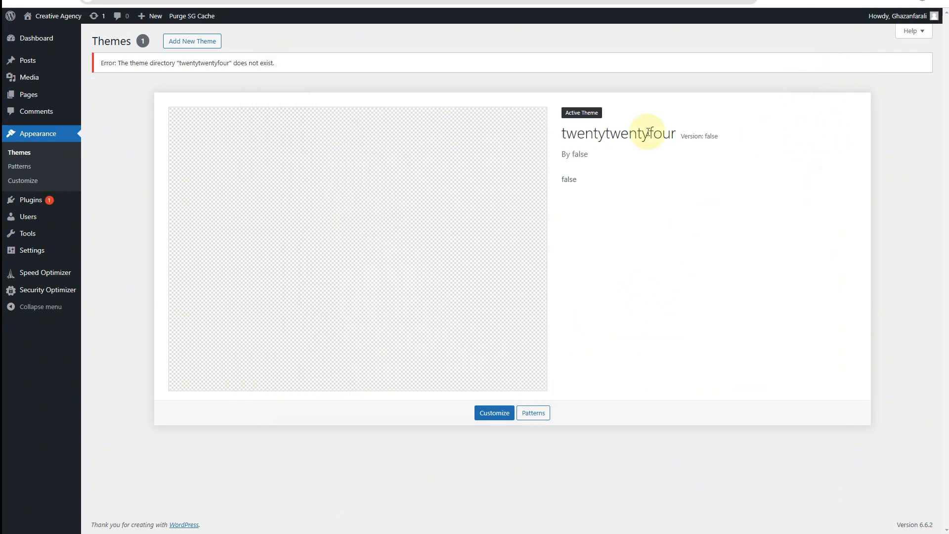
Install the new theme by uploading euthenia.zip from the Desktop and activate it.
left_click(202, 47)
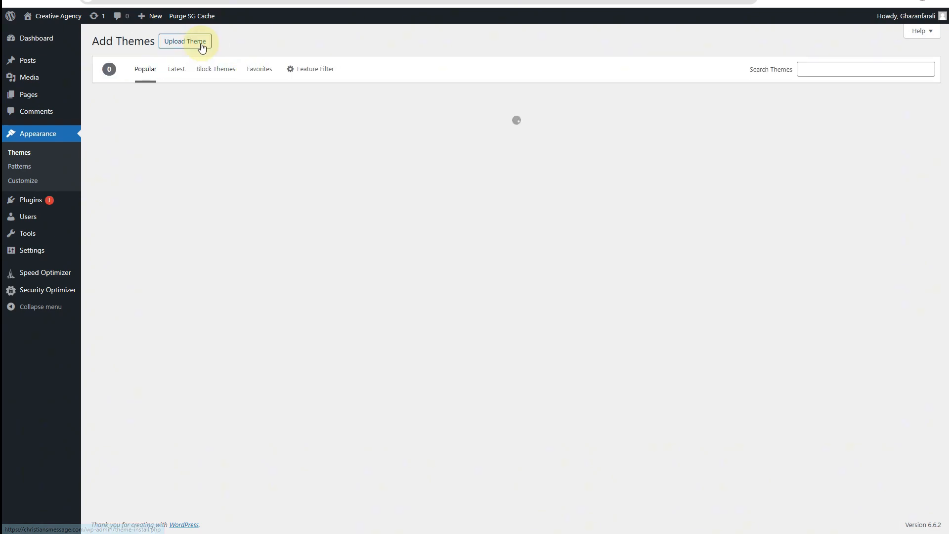
left_click(202, 47)
left_click(446, 131)
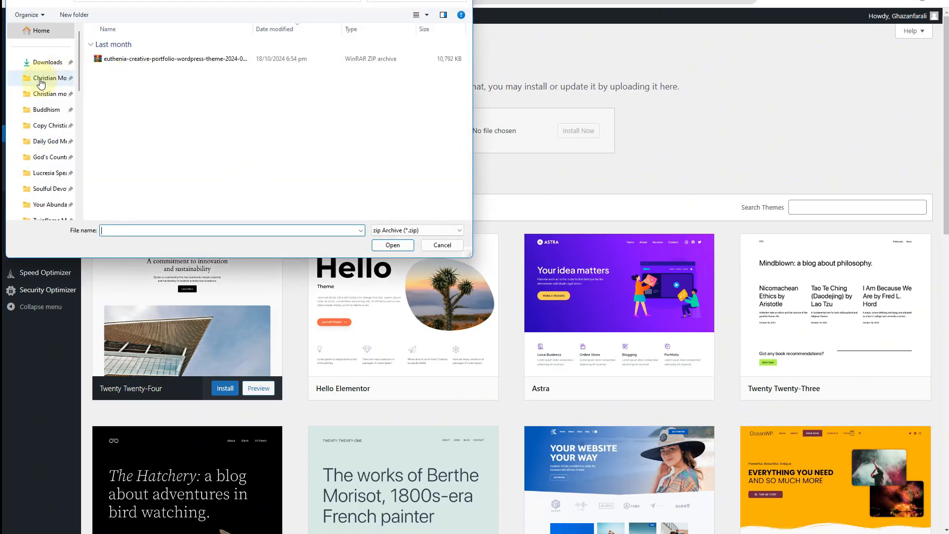
scroll(47, 74, "down", 4)
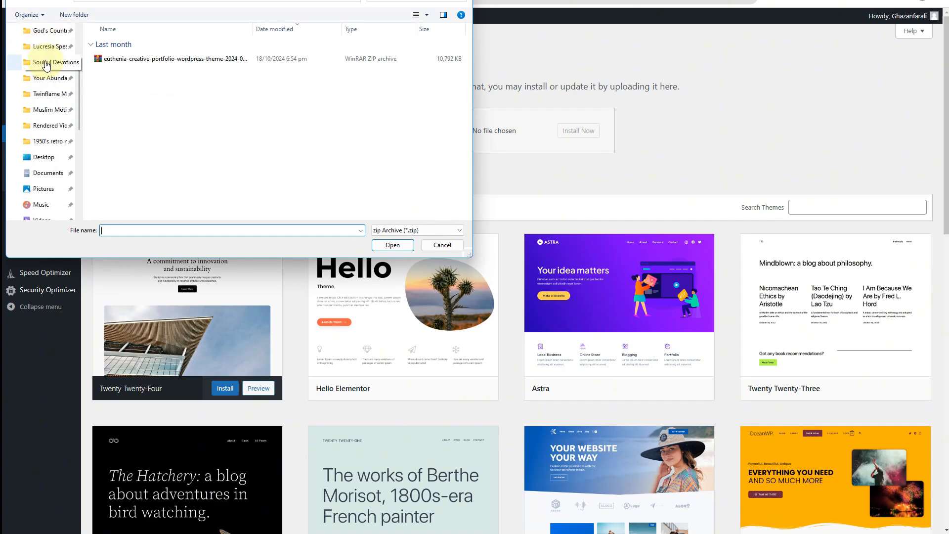
left_click(44, 94)
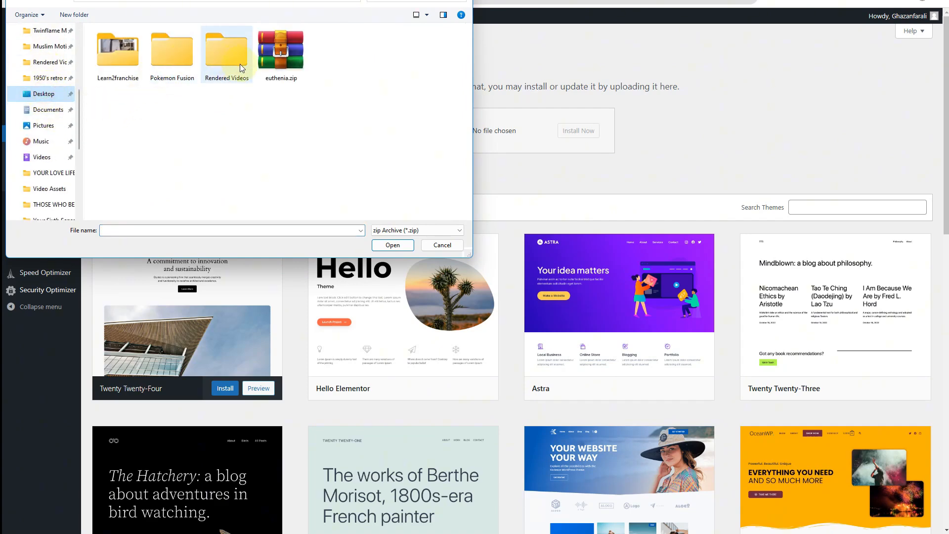
double_click(291, 61)
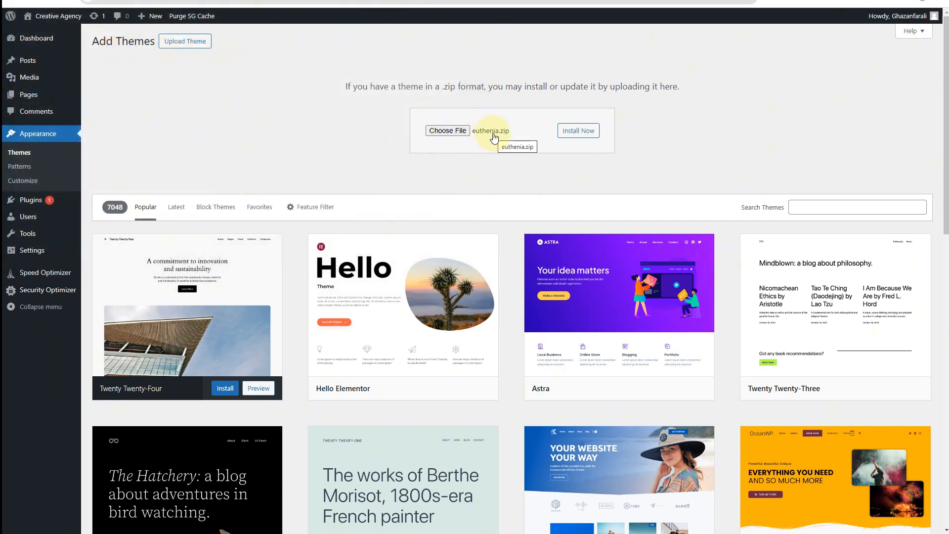
left_click(577, 130)
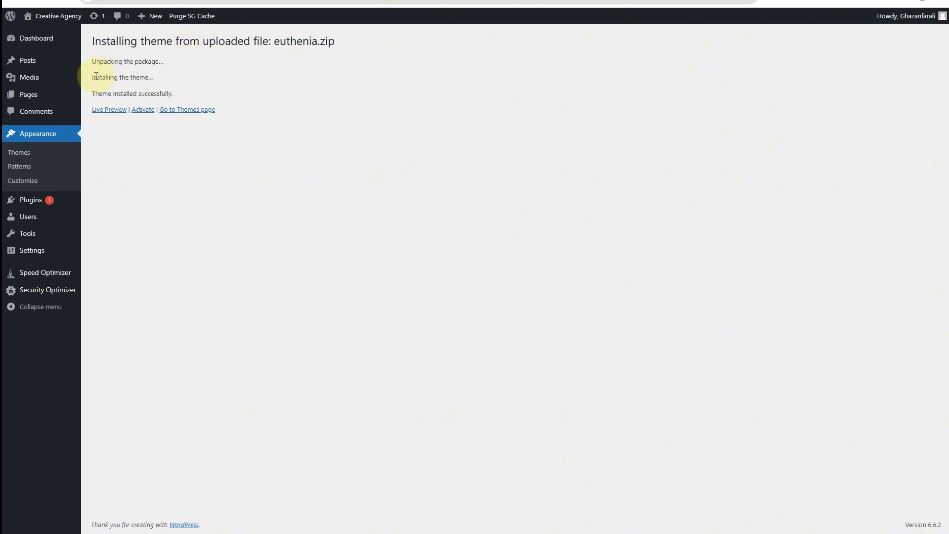
left_click(143, 110)
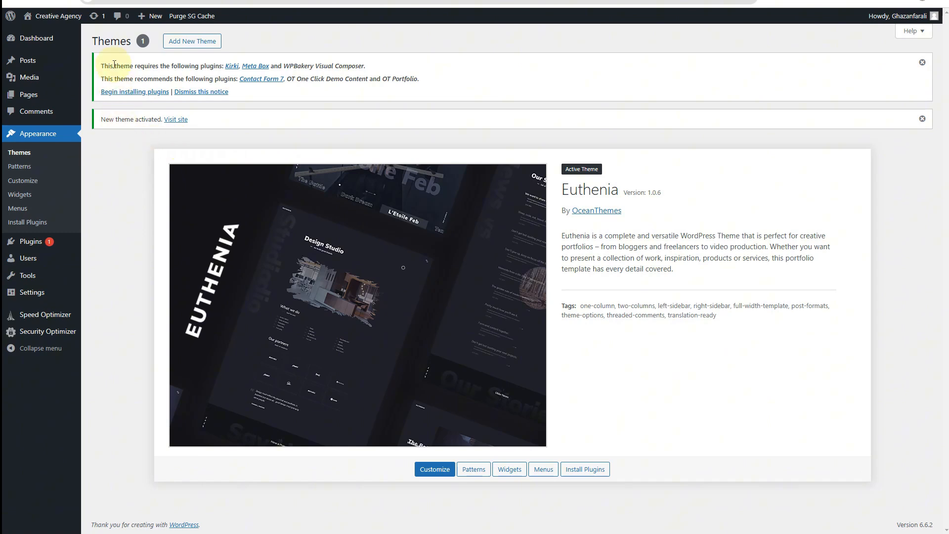
Read the theme's required plugins notice, check the live site and its navigation menu in a new tab, and return to the themes page.
left_click_drag(113, 66, 216, 69)
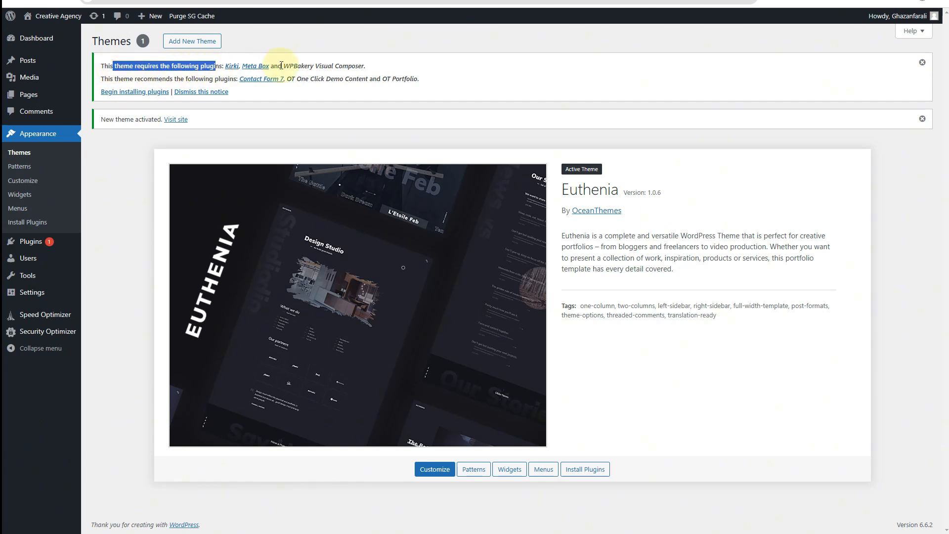
left_click(336, 66)
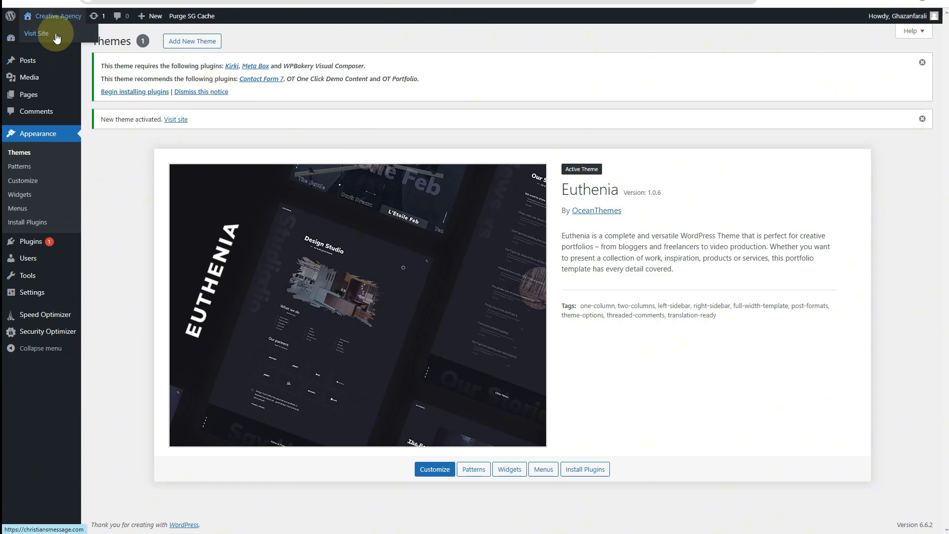
right_click(56, 35)
left_click(68, 44)
left_click(307, 0)
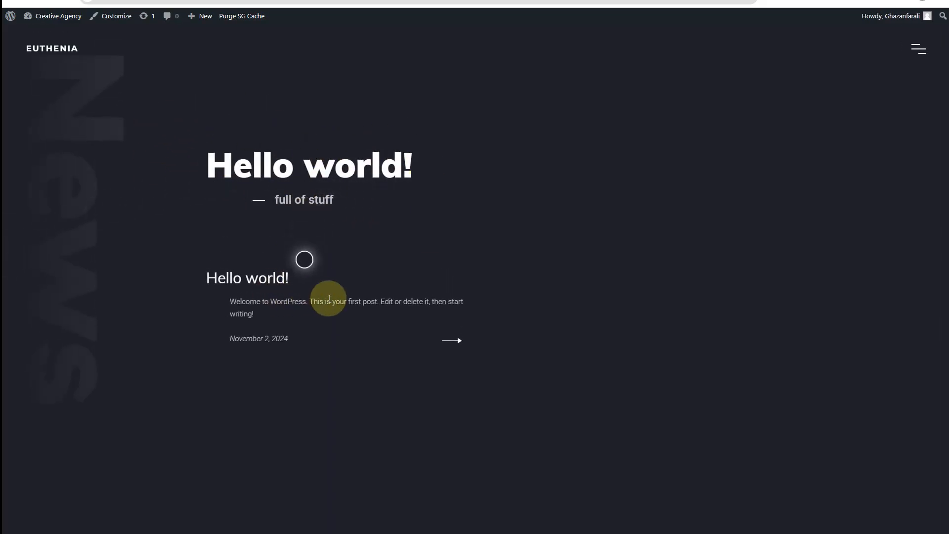
left_click(915, 59)
left_click(915, 55)
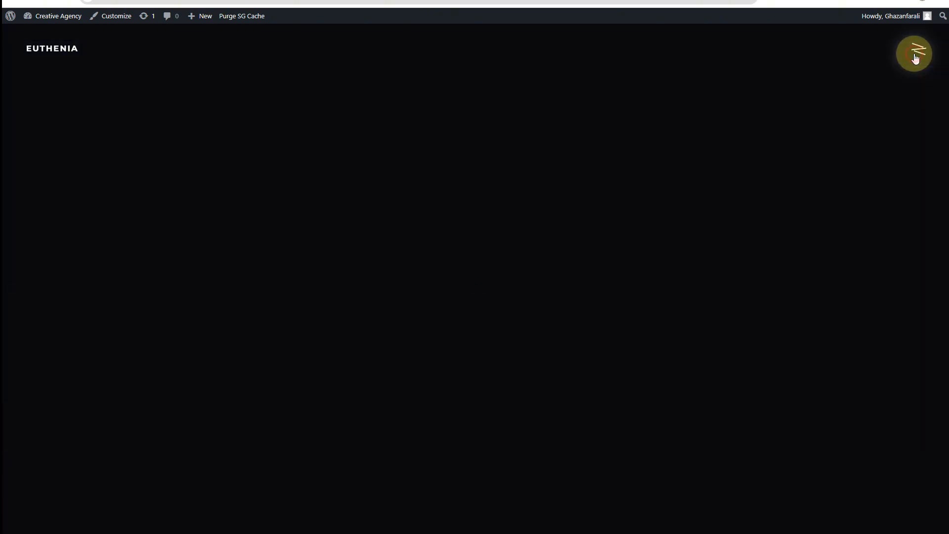
left_click(237, 1)
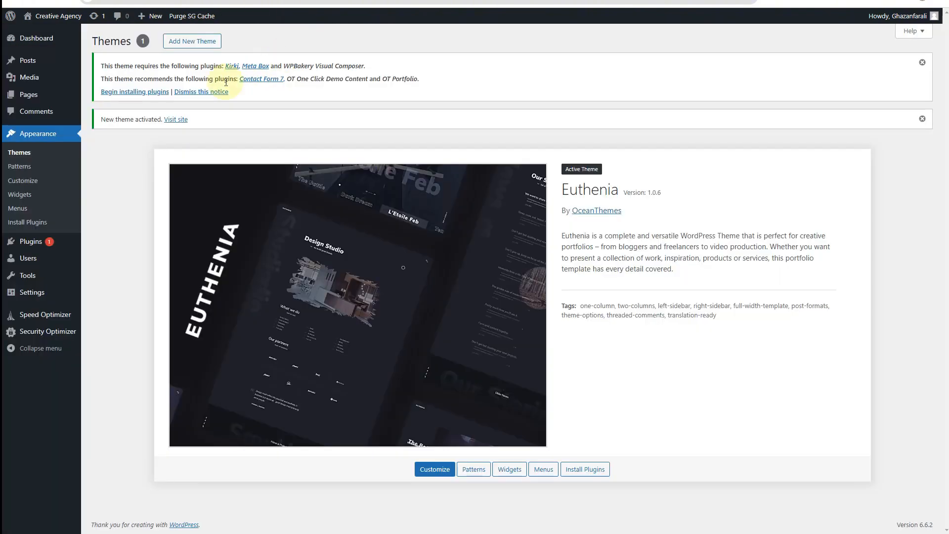
Bulk install the theme's required and recommended plugins: Kirki, Meta Box, WPBakery Visual Composer, Contact Form 7, OT One Click Demo Content and OT Portfolio.
left_click(130, 91)
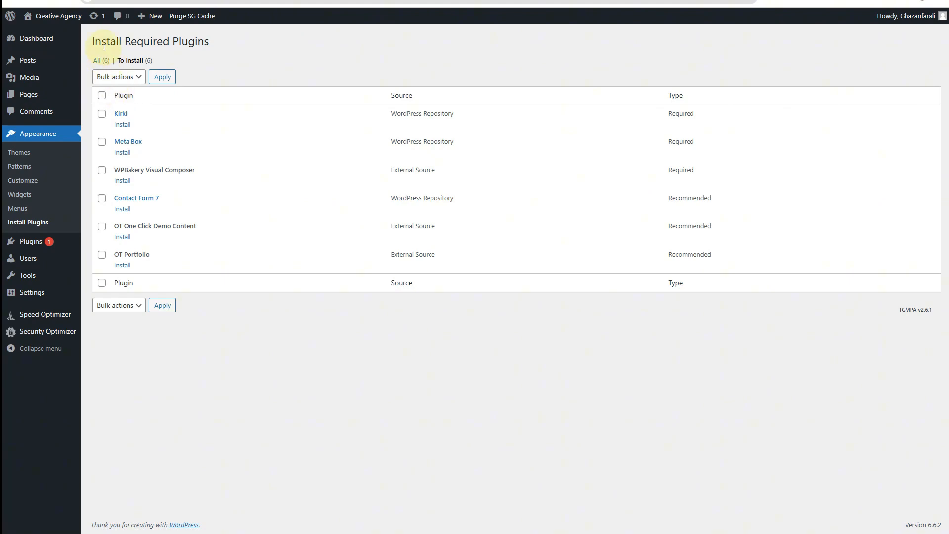
left_click_drag(103, 44, 240, 38)
left_click(254, 51)
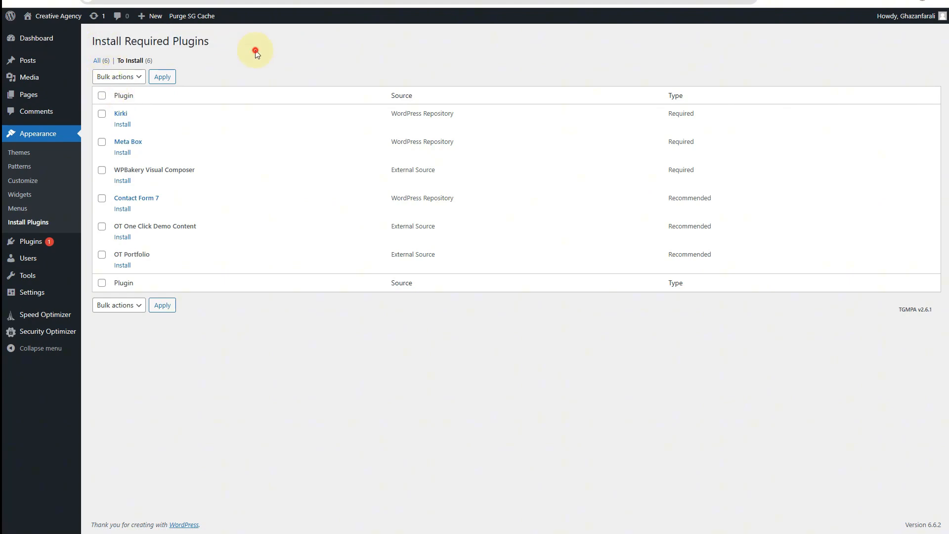
left_click(103, 97)
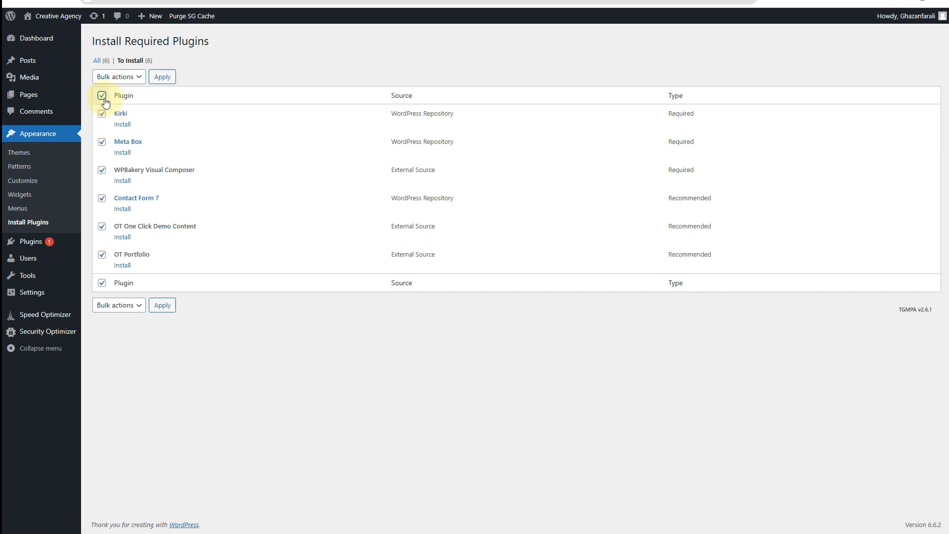
left_click(119, 79)
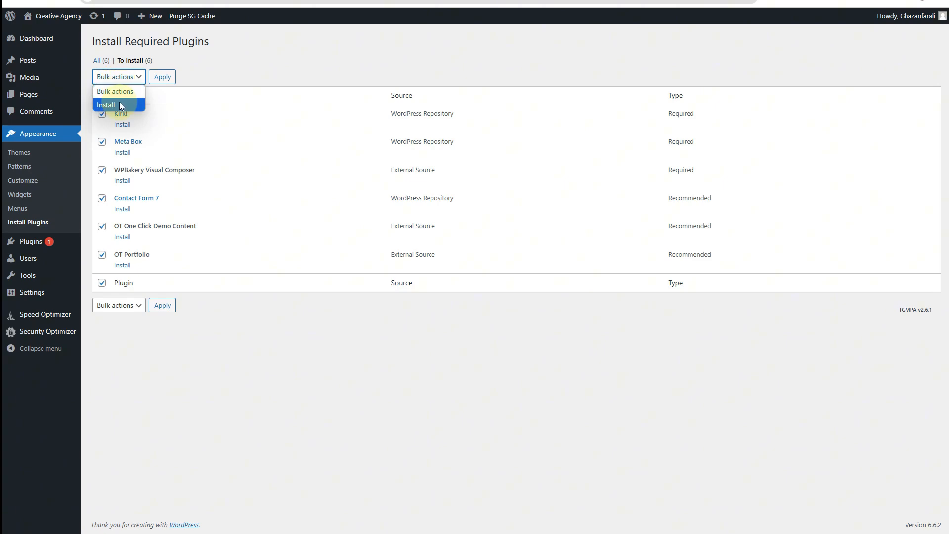
left_click(120, 105)
left_click(161, 77)
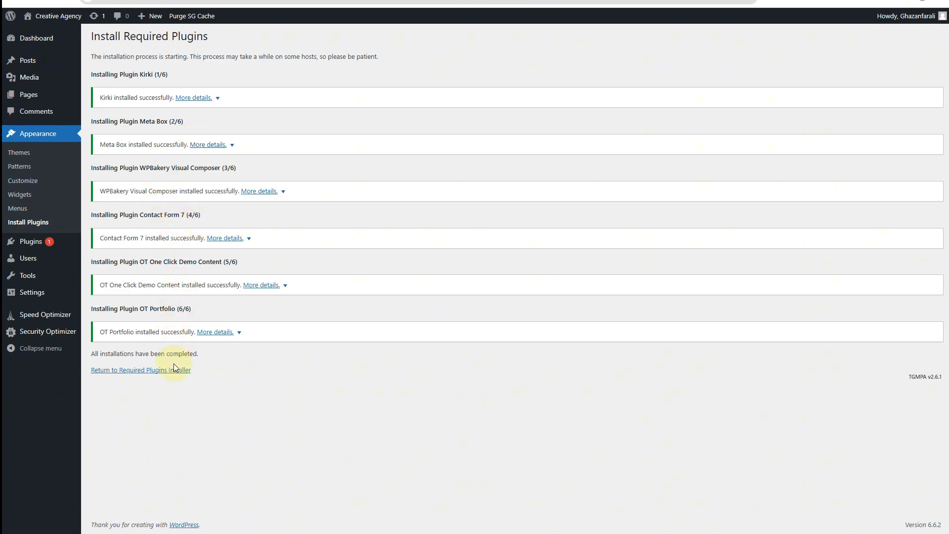
Bulk activate all six installed plugins: Kirki, Meta Box, WPBakery Visual Composer, Contact Form 7, OT One Click Demo Content and OT Portfolio.
left_click(160, 370)
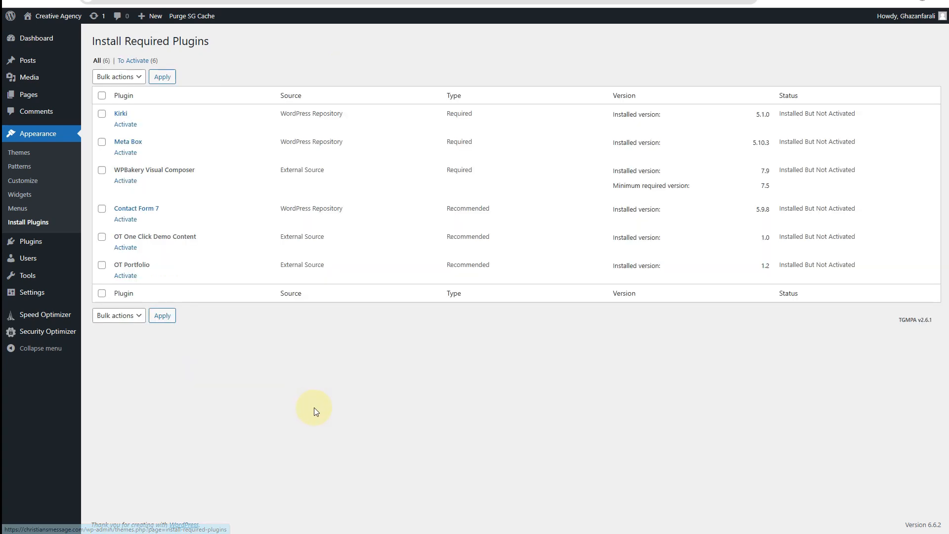
left_click(102, 96)
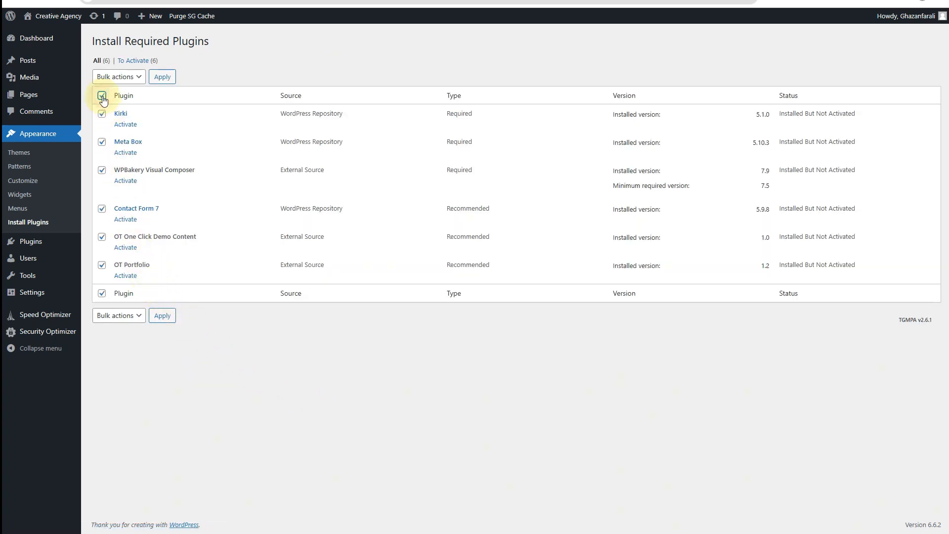
left_click(127, 78)
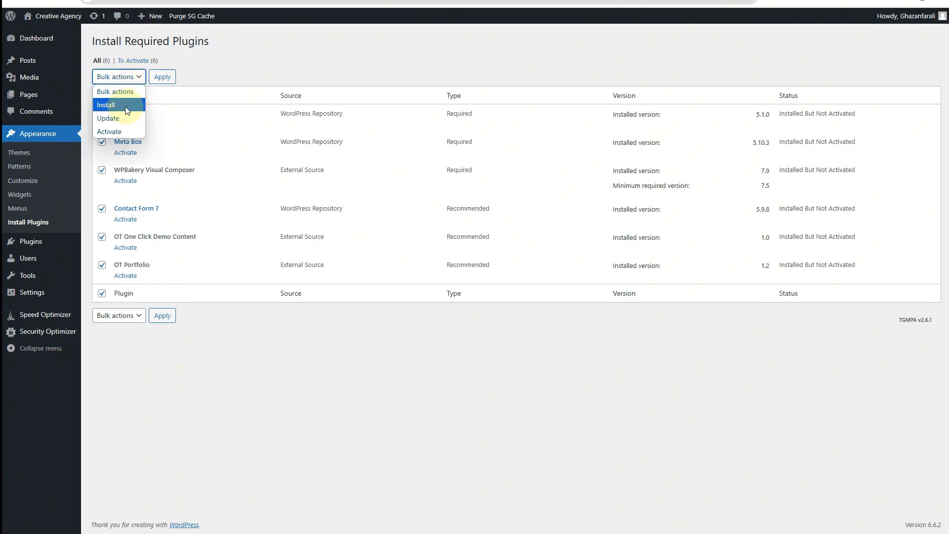
left_click(124, 132)
left_click(164, 78)
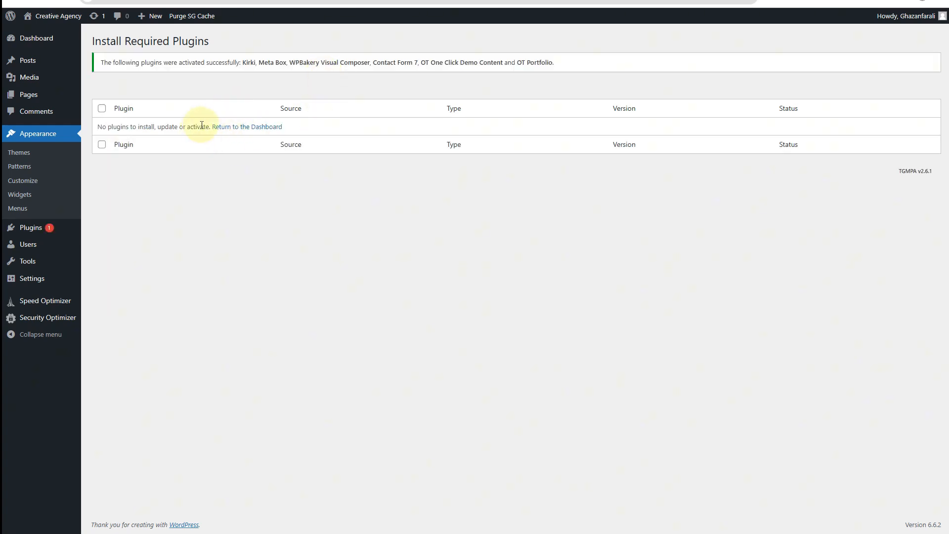
Review the list of installed plugins and dismiss the Kirki font cache and WPBakery activation notices.
mouse_move(51, 232)
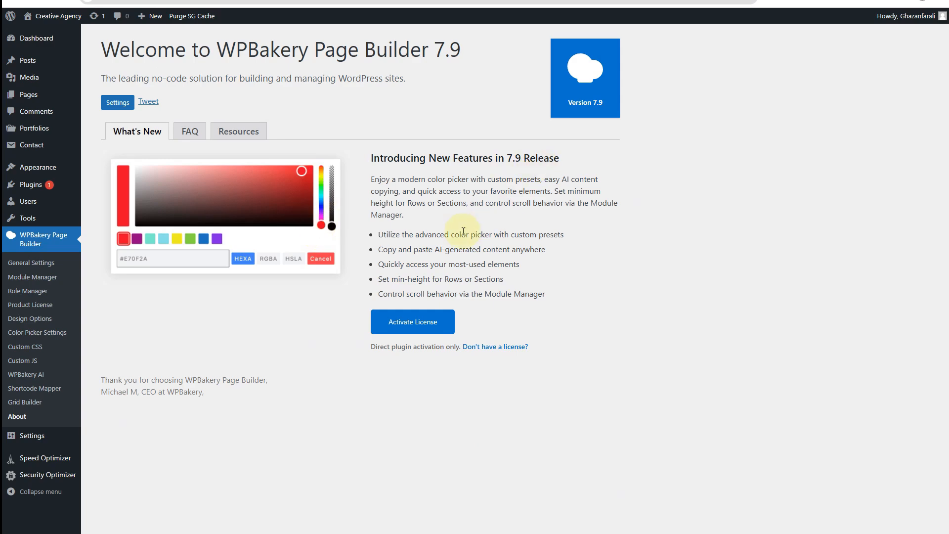
left_click(37, 191)
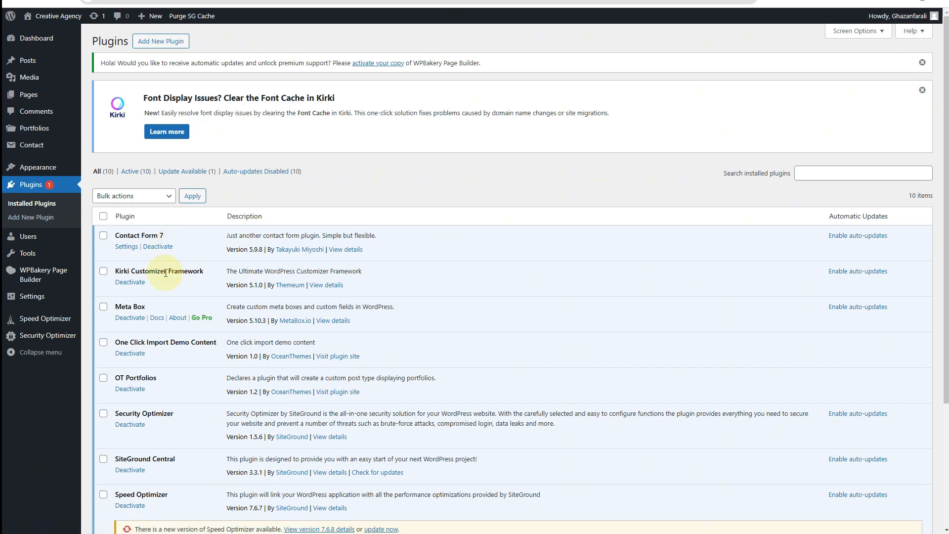
scroll(180, 311, "down", 1)
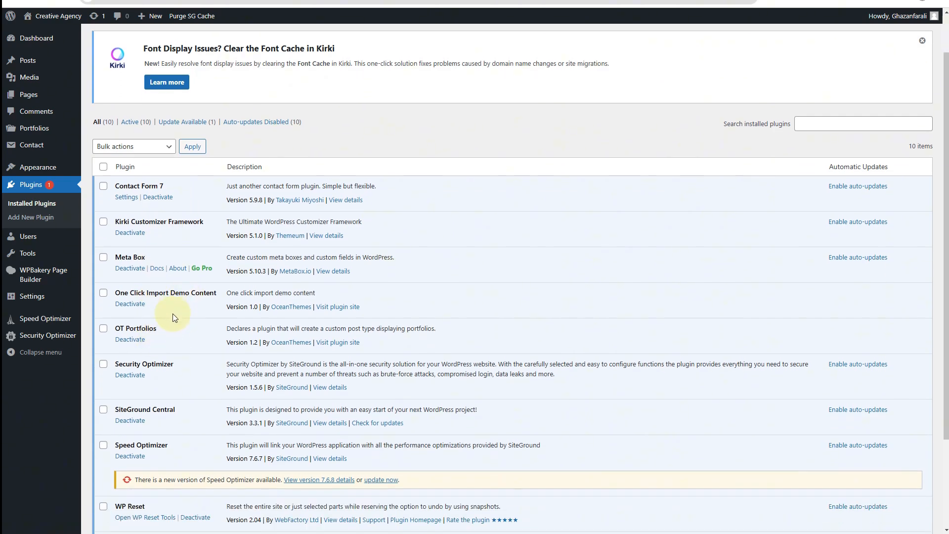
scroll(179, 350, "down", 3)
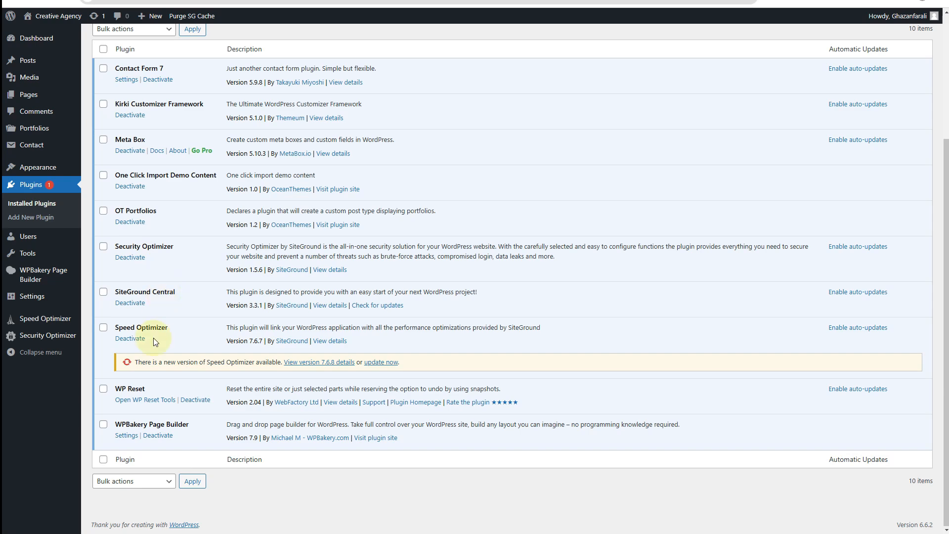
scroll(178, 316, "up", 4)
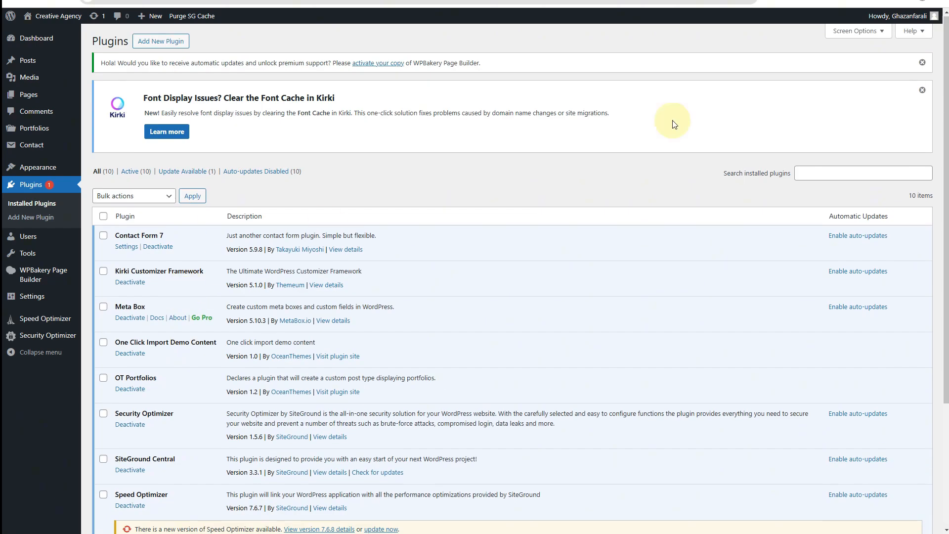
left_click(921, 91)
left_click(922, 63)
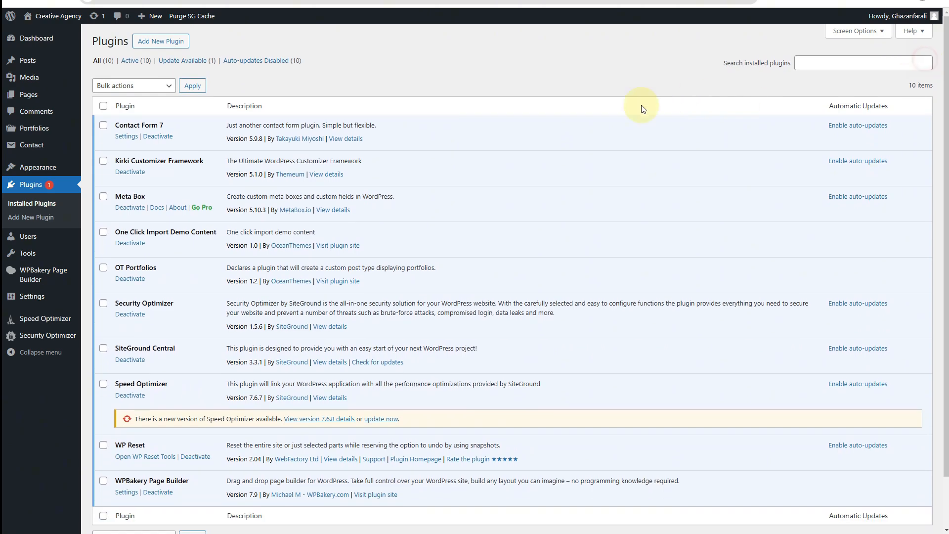
Check the live site before the demo import, opening and closing its navigation menu.
mouse_move(61, 174)
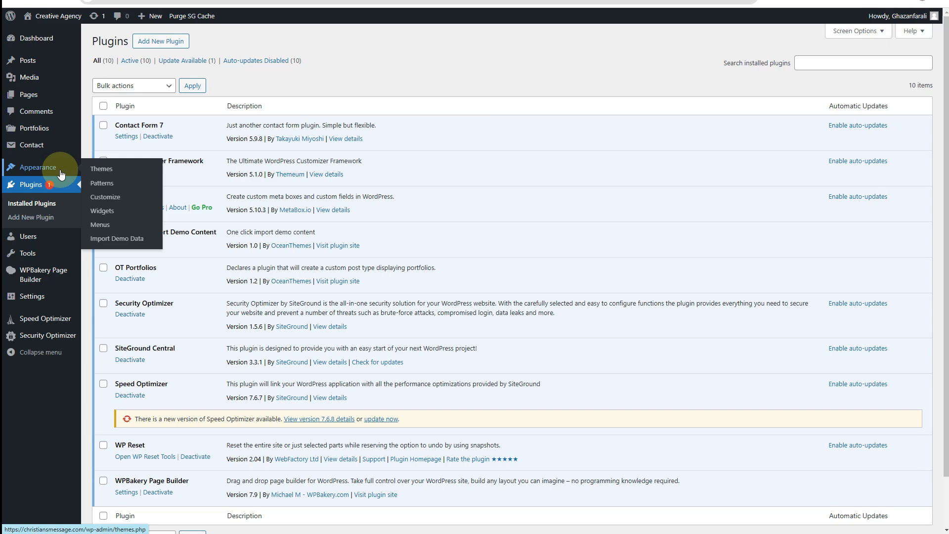
left_click(262, 1)
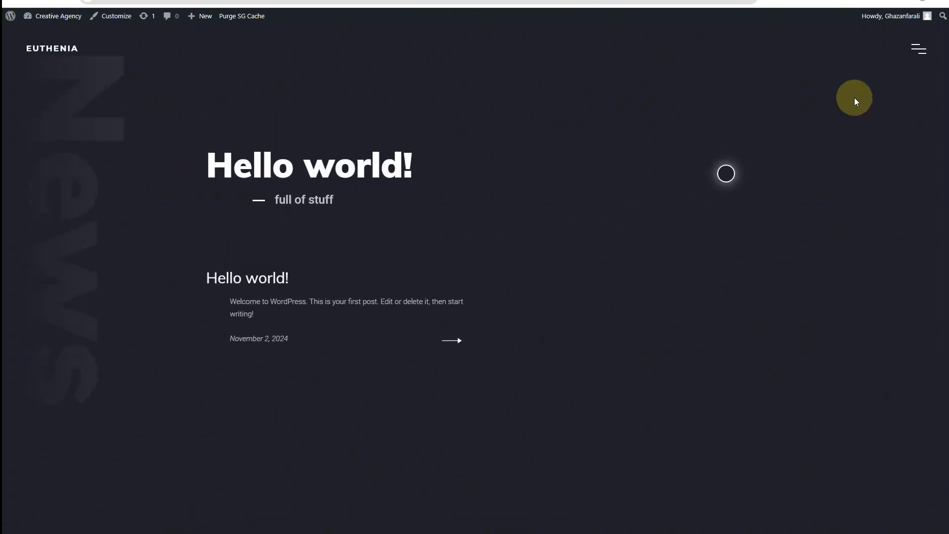
left_click(918, 49)
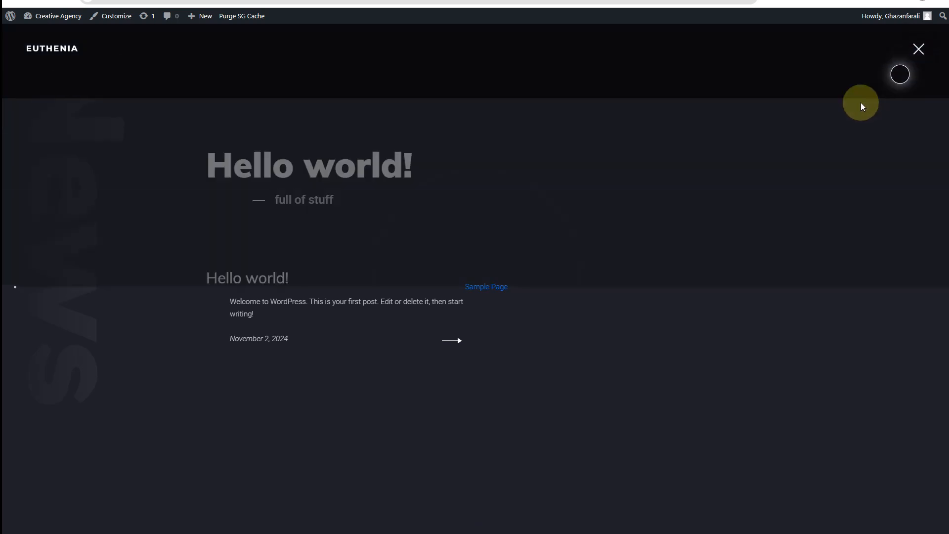
left_click(917, 49)
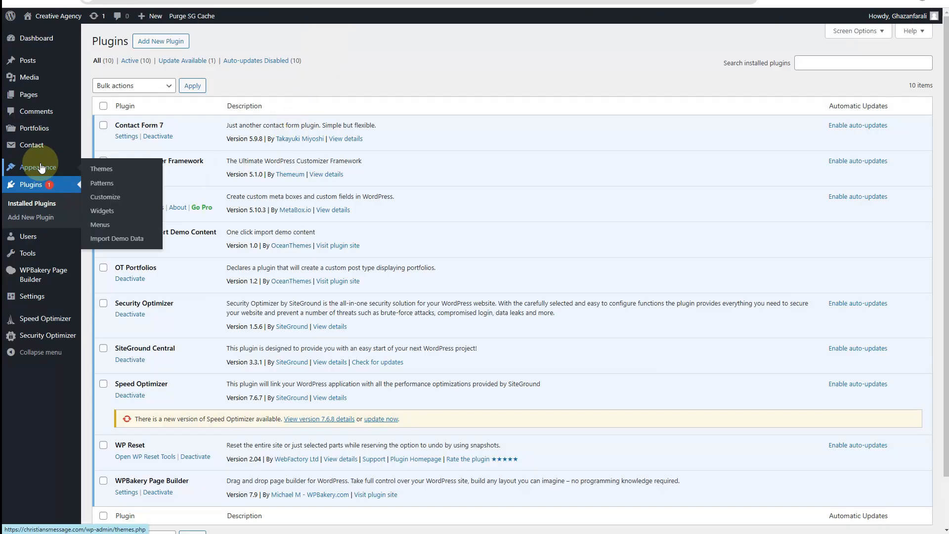
Import the theme's Main Demo data into the WordPress site.
mouse_move(35, 167)
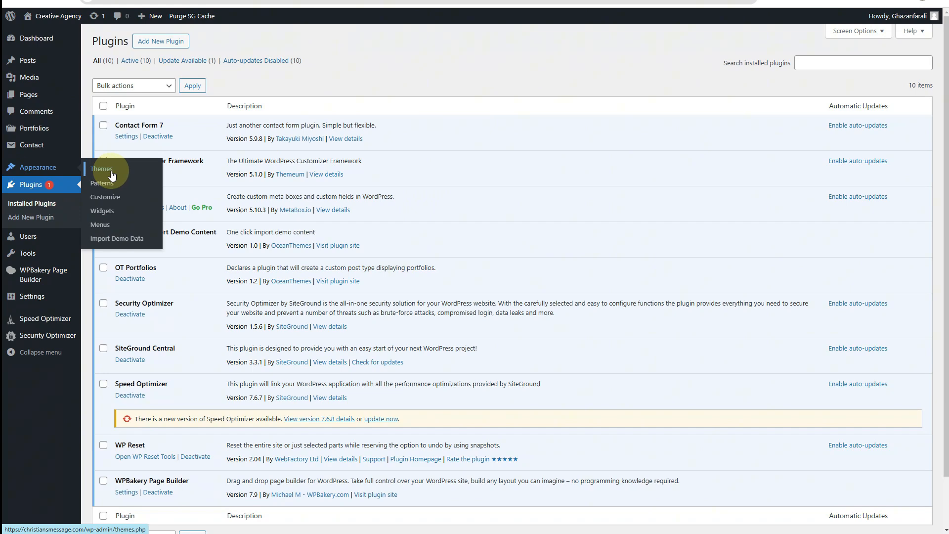
left_click(108, 239)
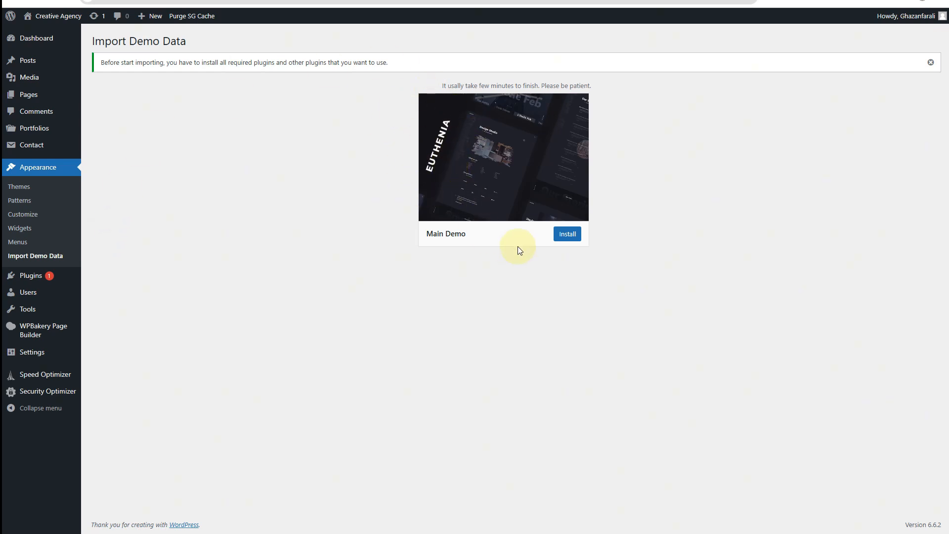
left_click(569, 234)
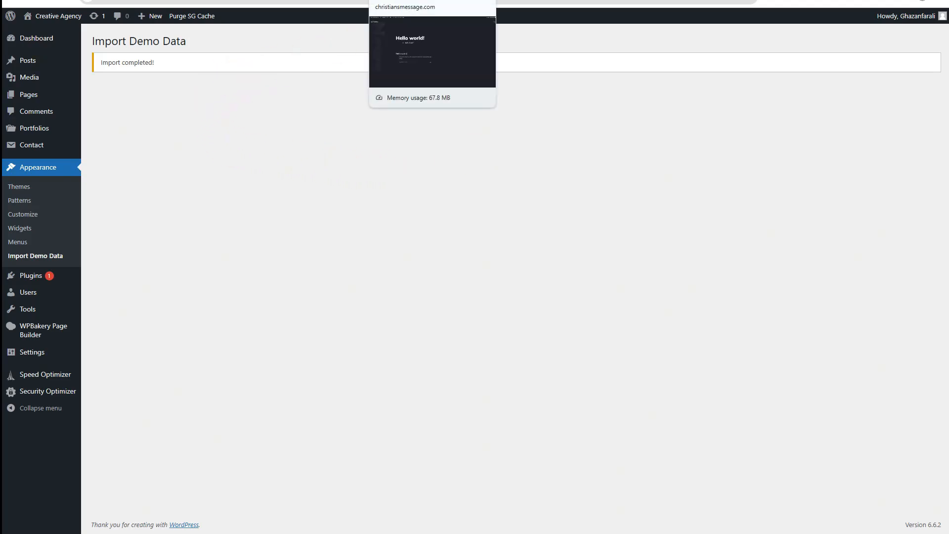
Reload the live site and browse the home page's project slider forwards and back.
left_click(411, 1)
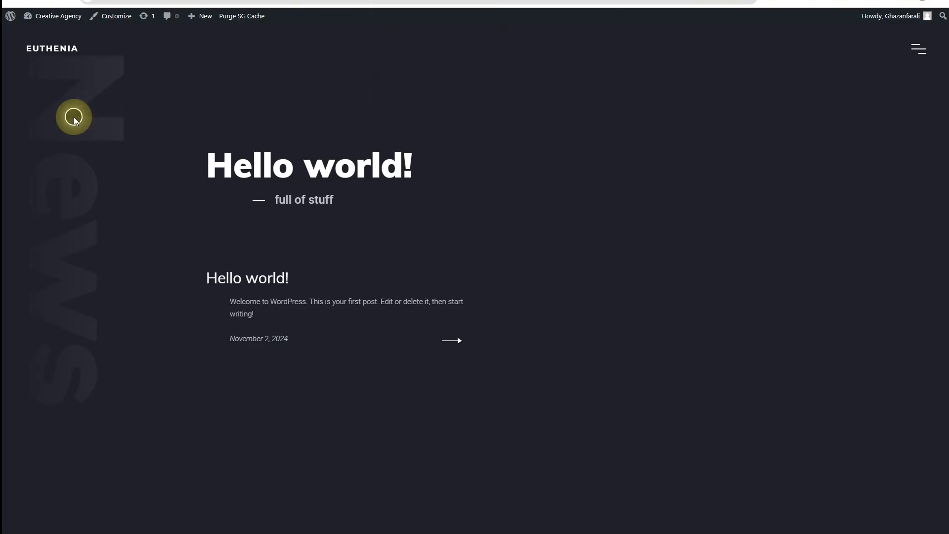
key("F5")
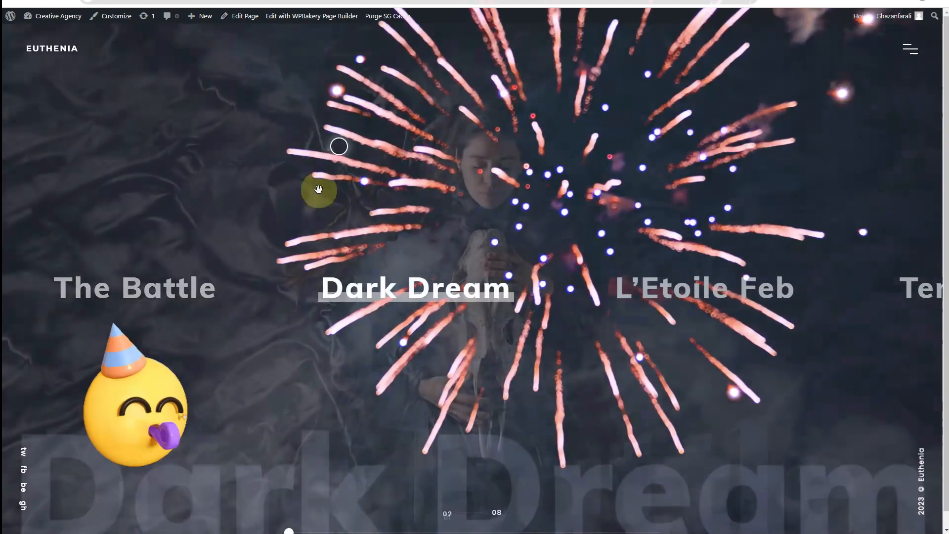
scroll(720, 260, "down", 8)
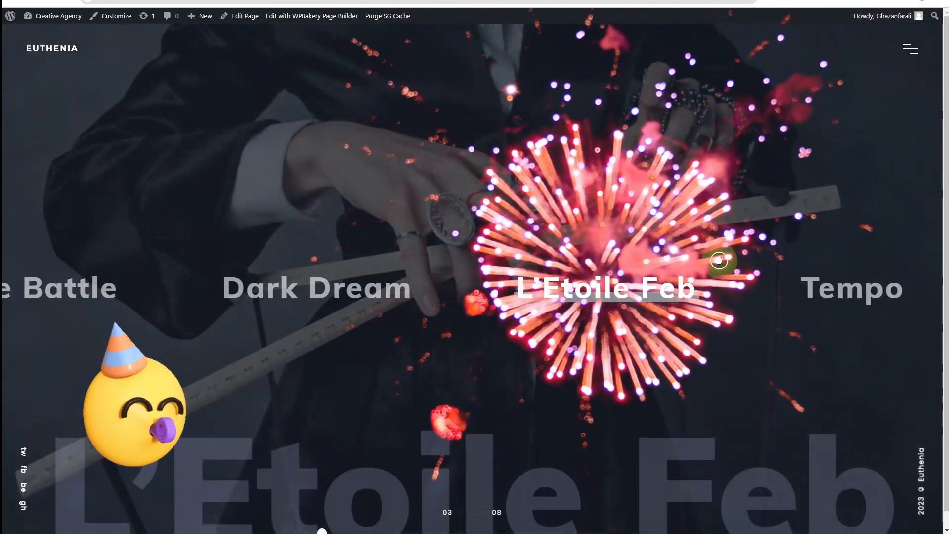
scroll(718, 263, "down", 6)
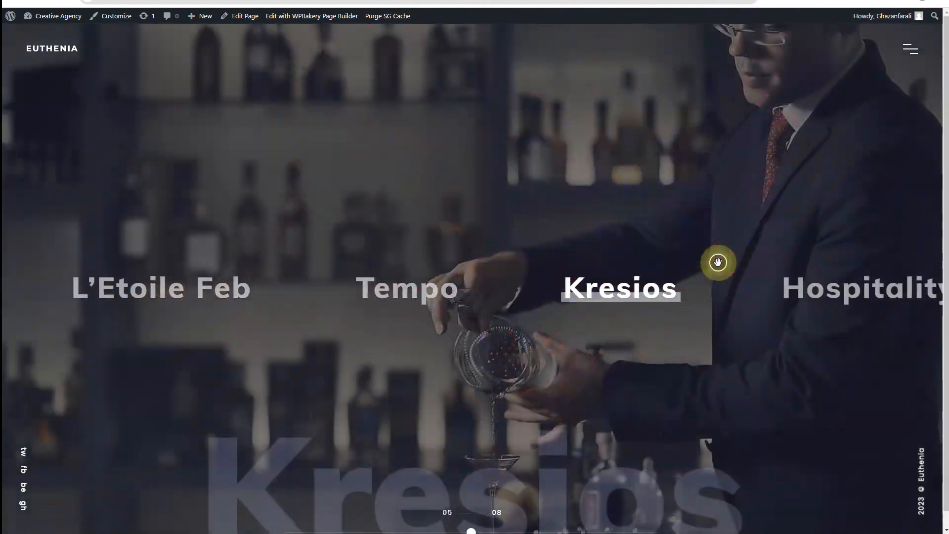
scroll(716, 264, "down", 1)
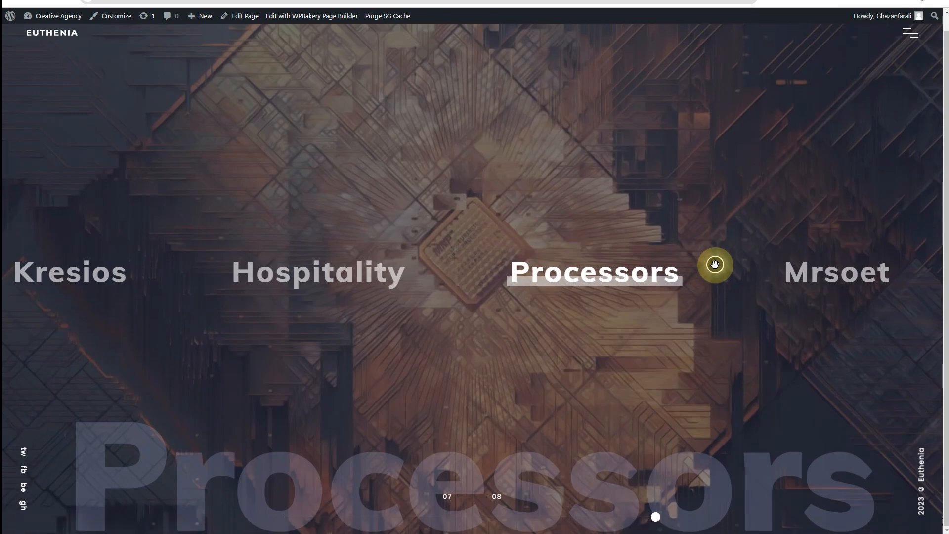
scroll(715, 263, "up", 4)
scroll(716, 265, "up", 3)
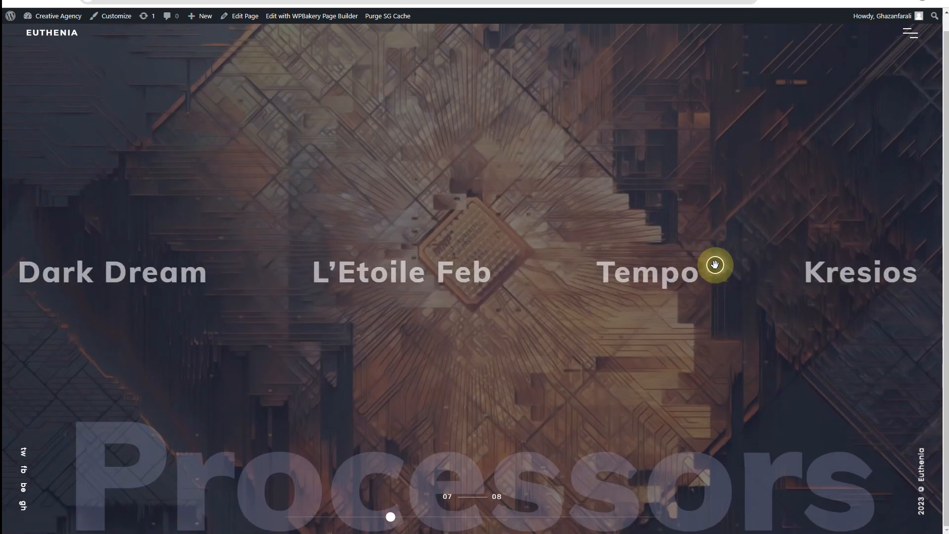
View the slider centerd image page through the work section of the site's navigation menu.
left_click(909, 49)
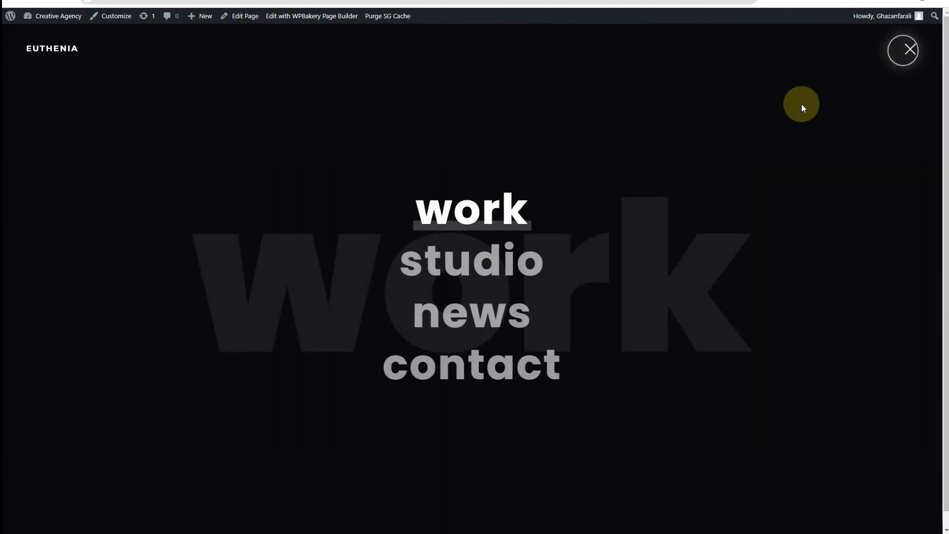
left_click(466, 214)
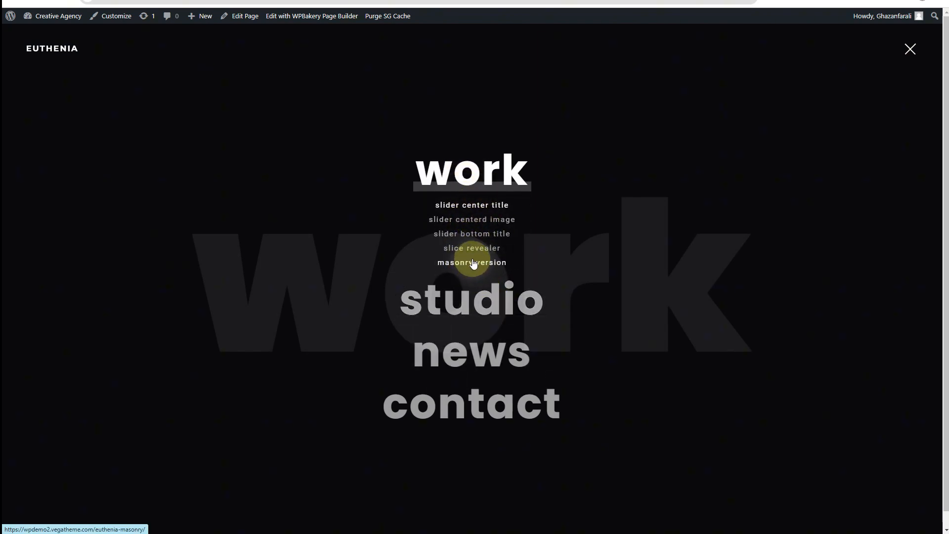
left_click(471, 221)
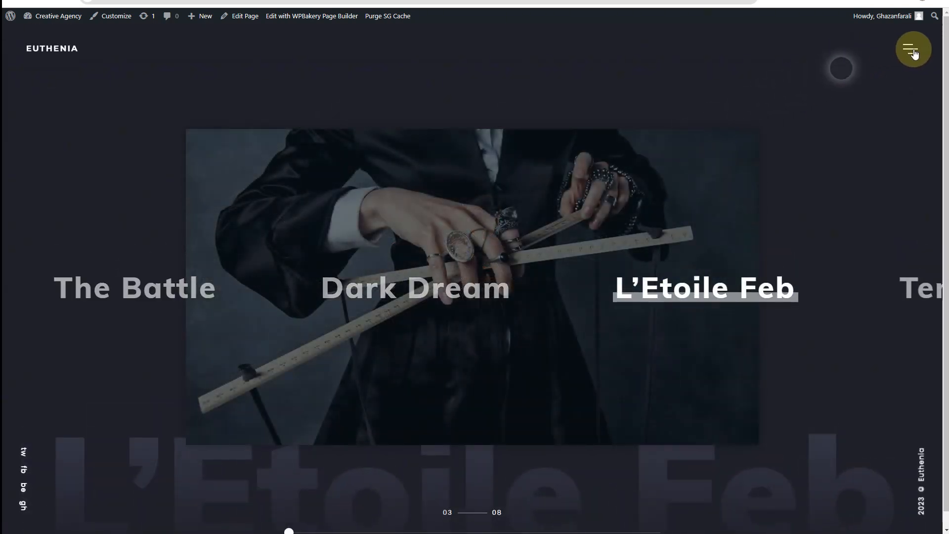
View the slider bottom title page from the site's work submenu and preview its Tempo project.
left_click(910, 50)
mouse_move(484, 214)
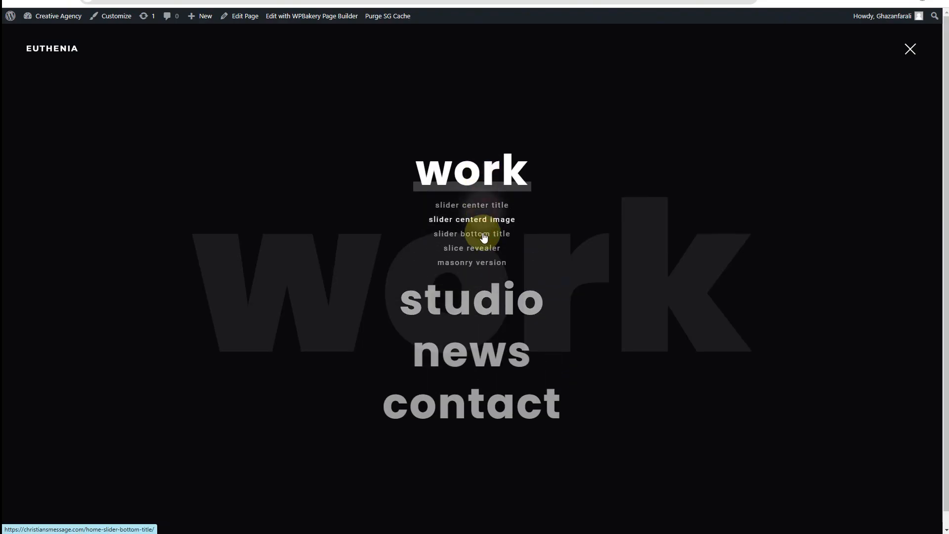
left_click(478, 242)
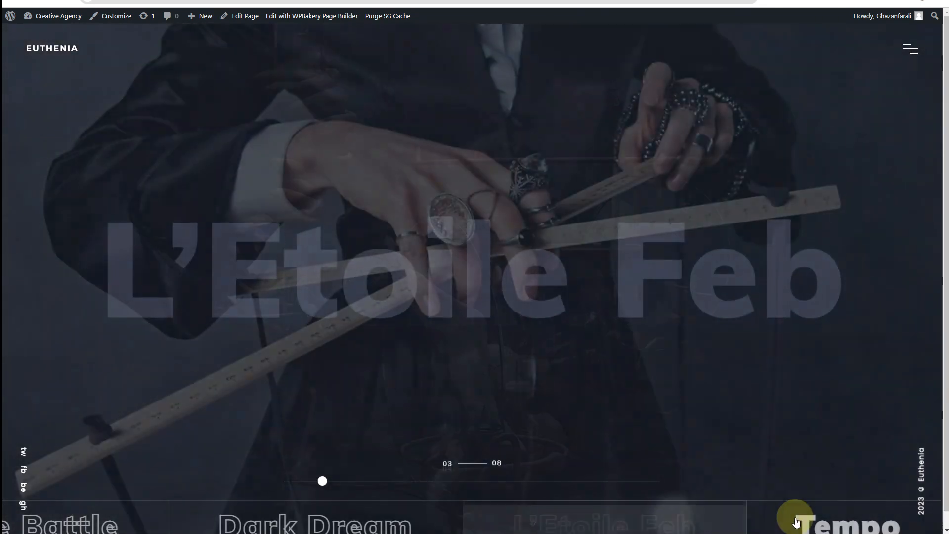
left_click(796, 522)
View the slice revealer page from the work submenu and look through its portfolio projects down to Mrsoet.
left_click(911, 49)
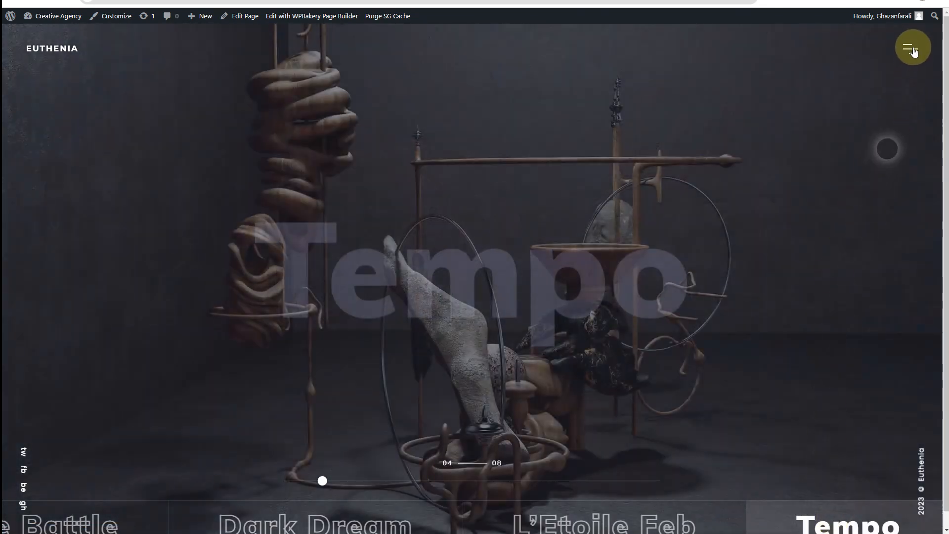
left_click(507, 206)
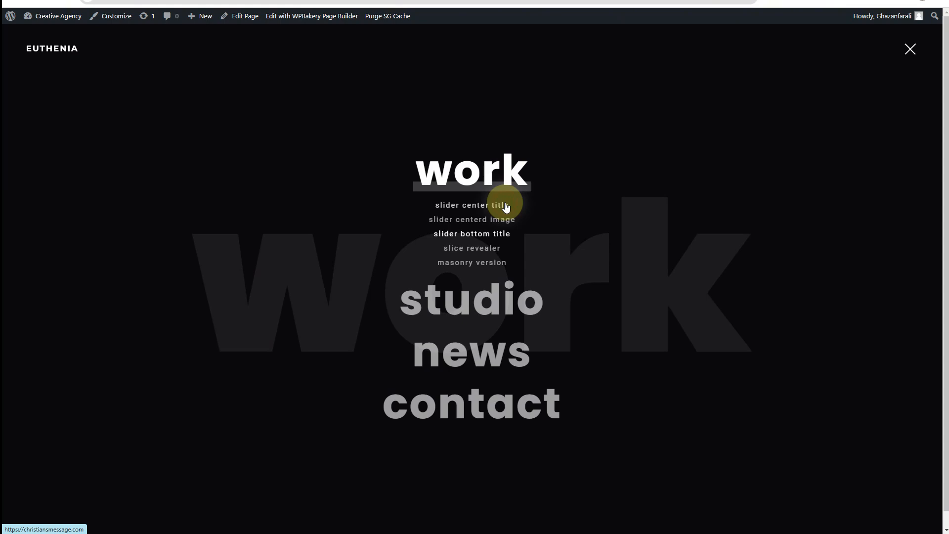
left_click(474, 251)
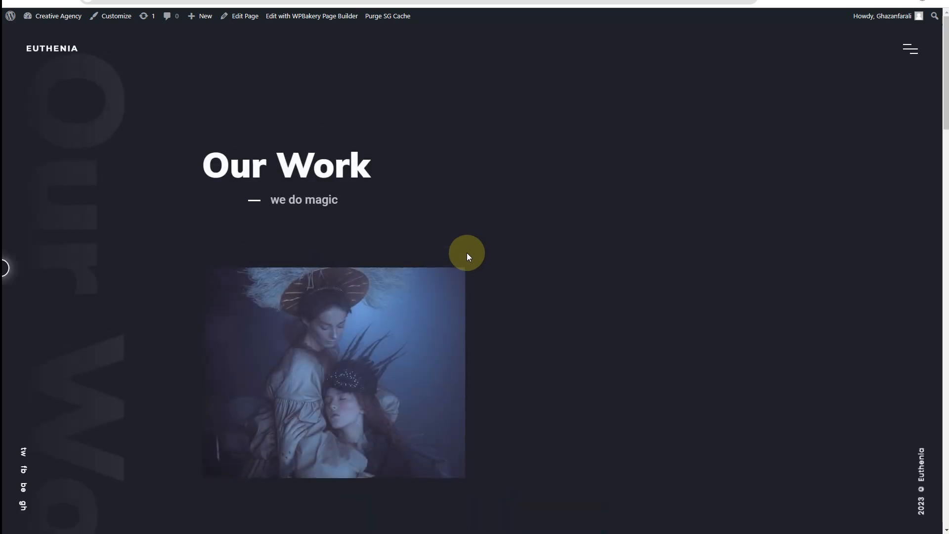
scroll(520, 181, "down", 5)
scroll(491, 236, "down", 10)
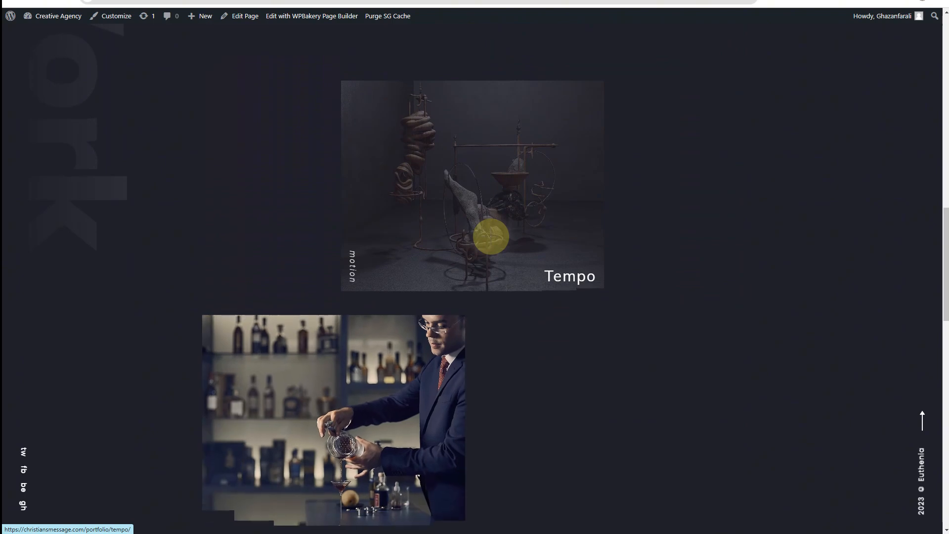
scroll(491, 237, "down", 6)
scroll(491, 236, "down", 5)
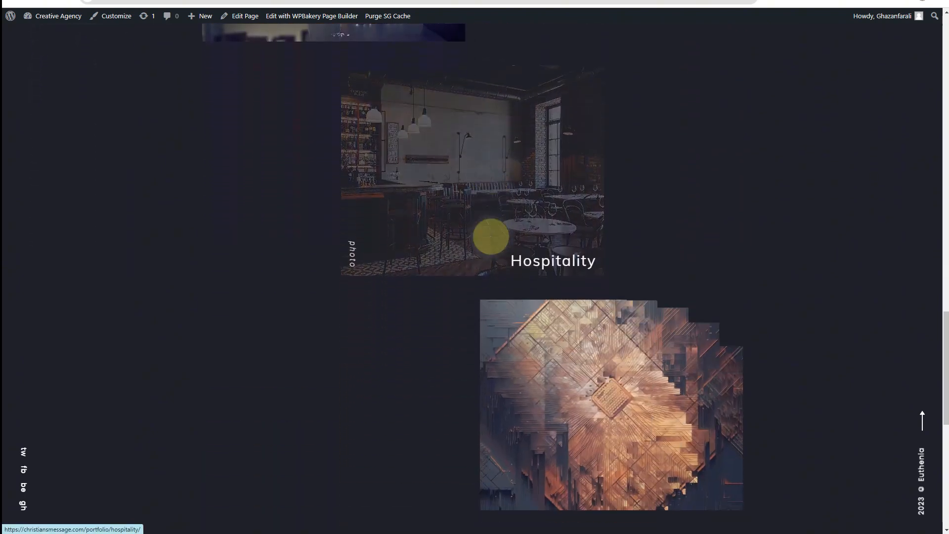
scroll(623, 277, "down", 7)
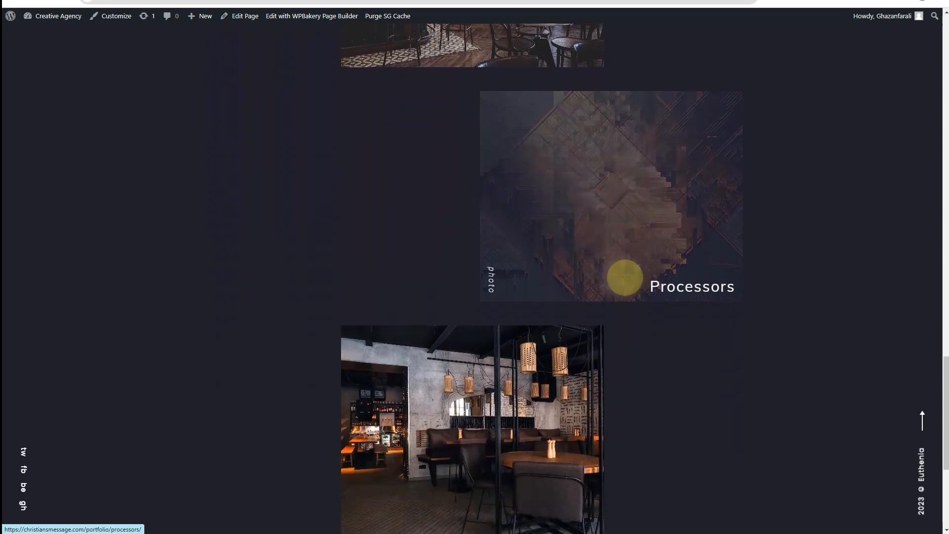
scroll(583, 254, "up", 15)
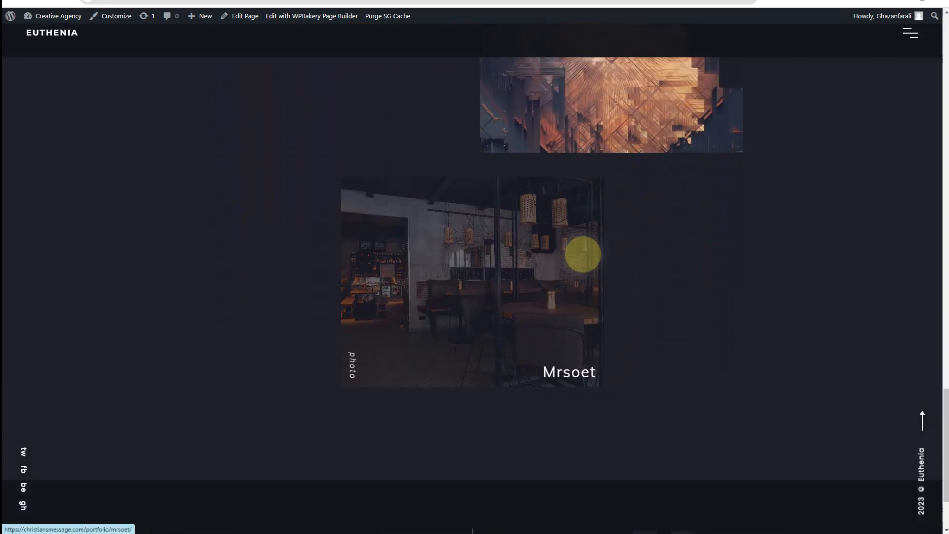
View the news page from the site's navigation menu and look through its stories.
scroll(583, 254, "up", 5)
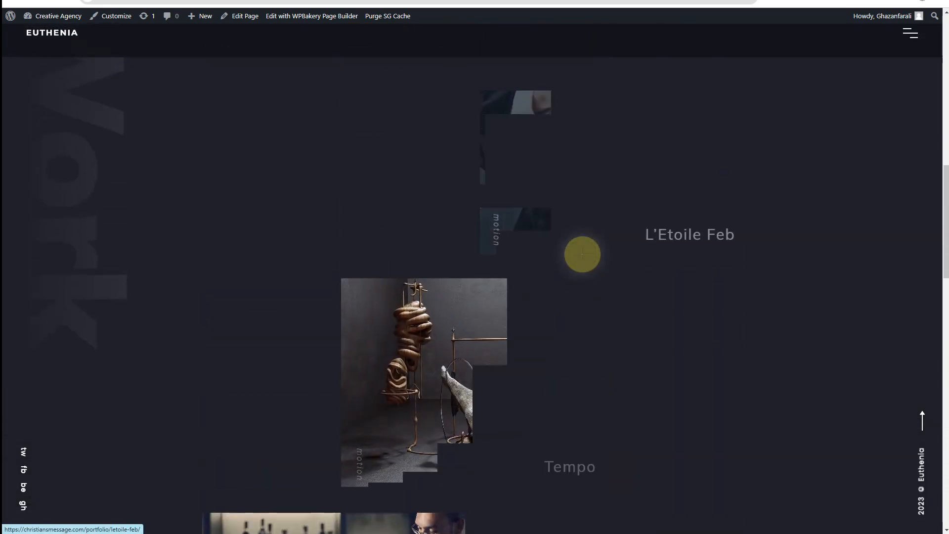
left_click(910, 33)
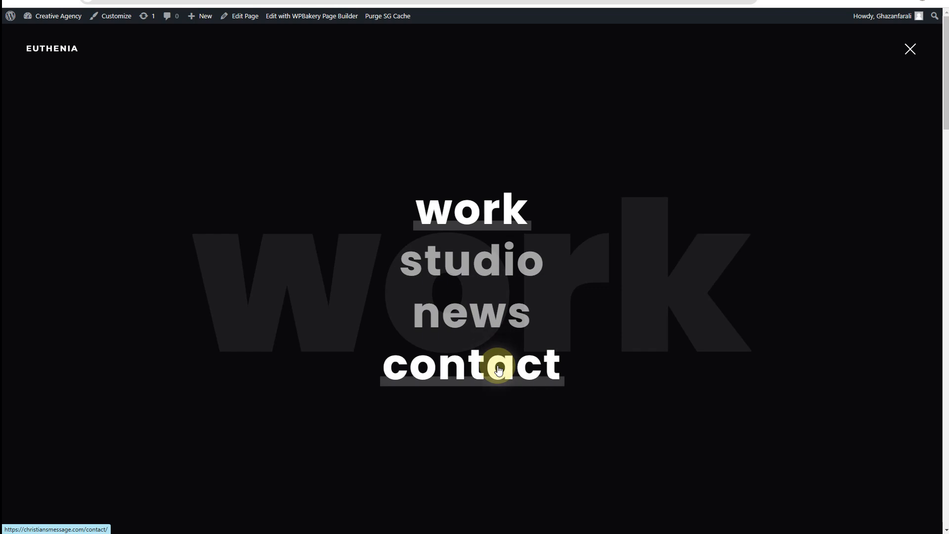
left_click(500, 318)
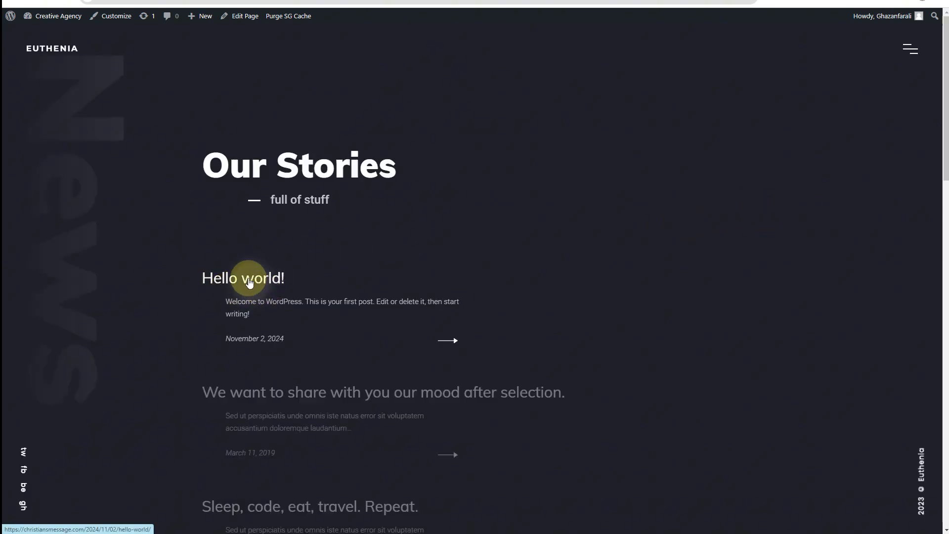
scroll(250, 282, "down", 5)
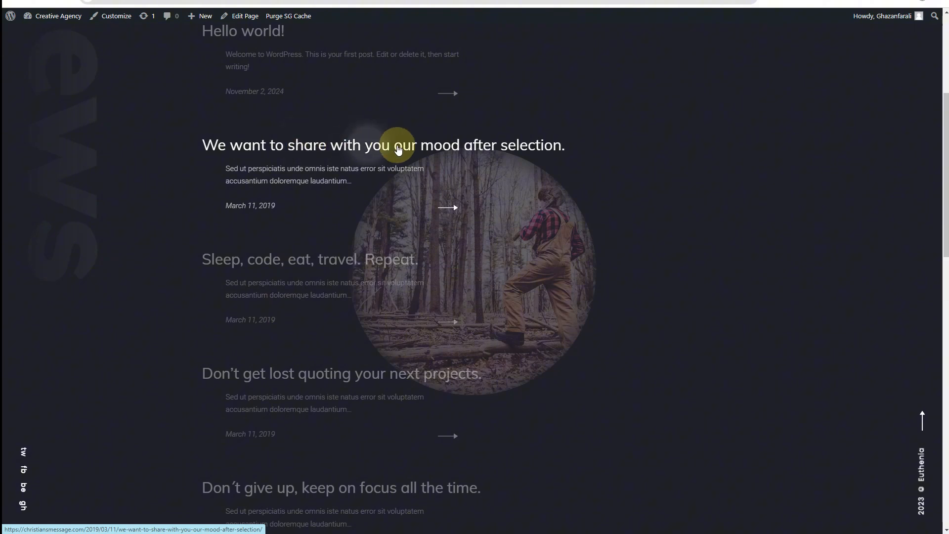
scroll(509, 217, "down", 1)
scroll(495, 225, "down", 1)
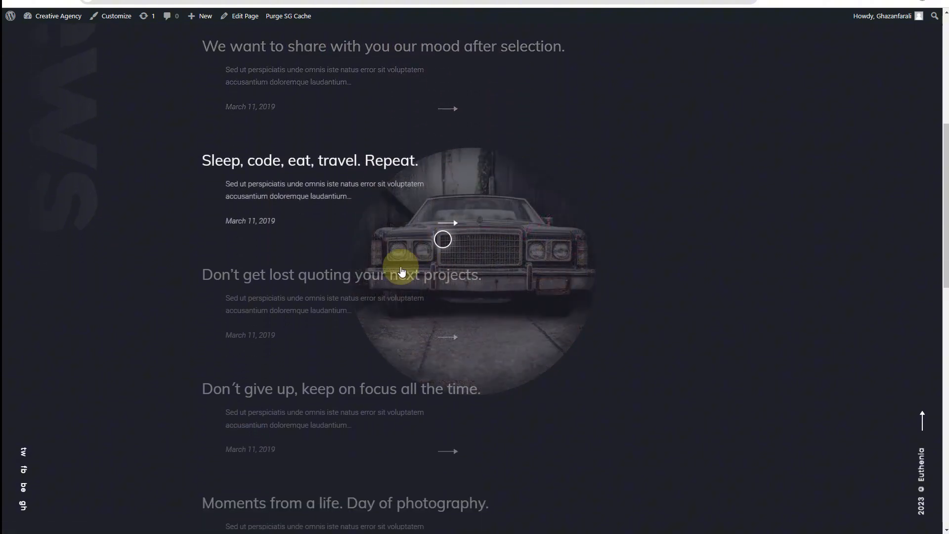
scroll(399, 276, "down", 1)
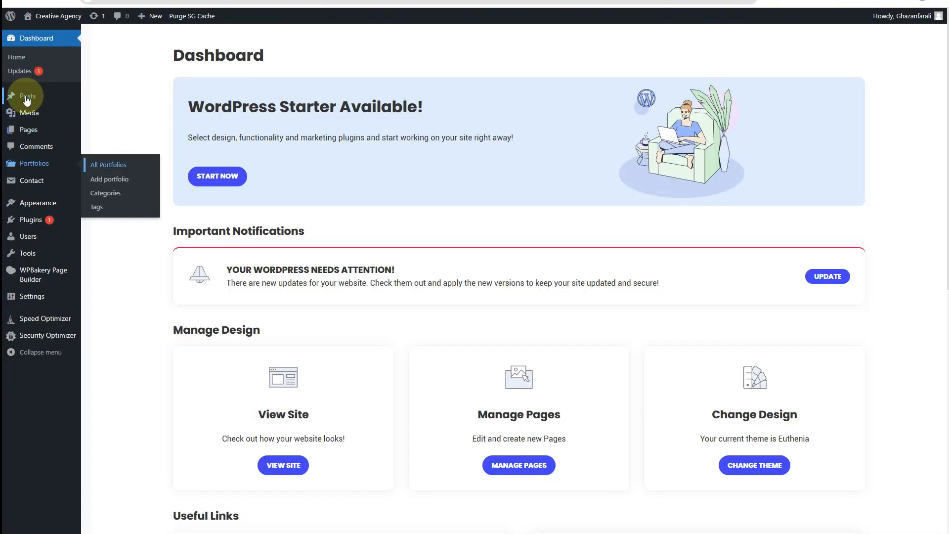
Move the "Hello world!" post dated 2024/11/02 to the trash from the dashboard's list of all posts.
left_click(107, 98)
mouse_move(280, 125)
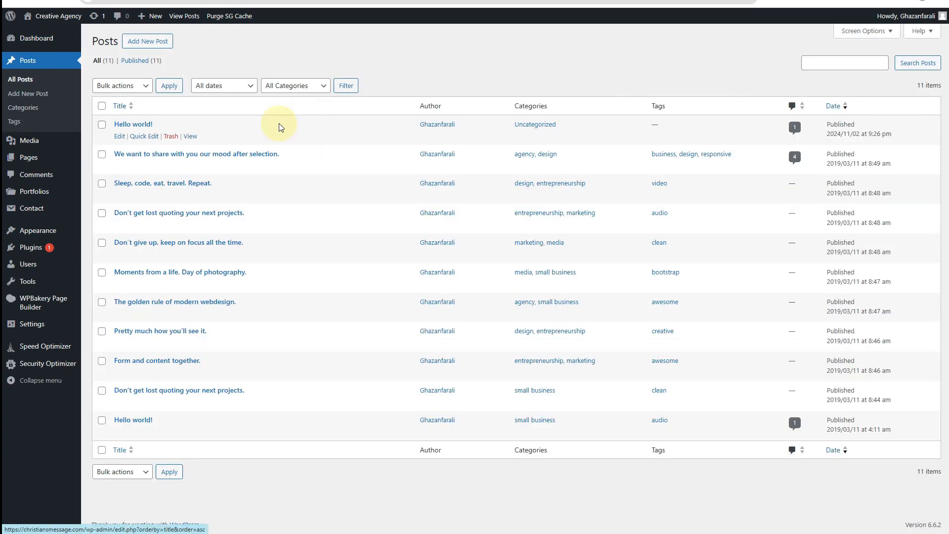
left_click(171, 135)
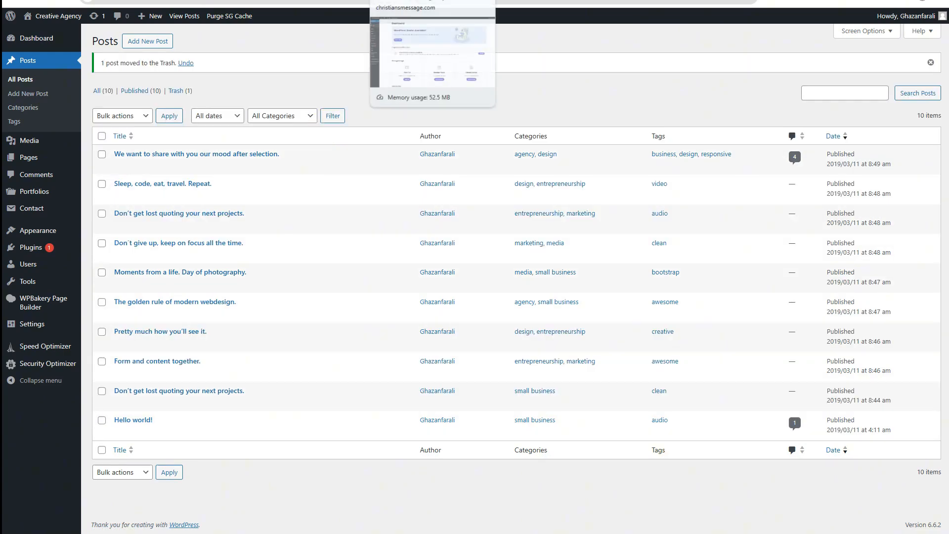
Return to the live news page, reload it and look through the remaining stories.
left_click(476, 11)
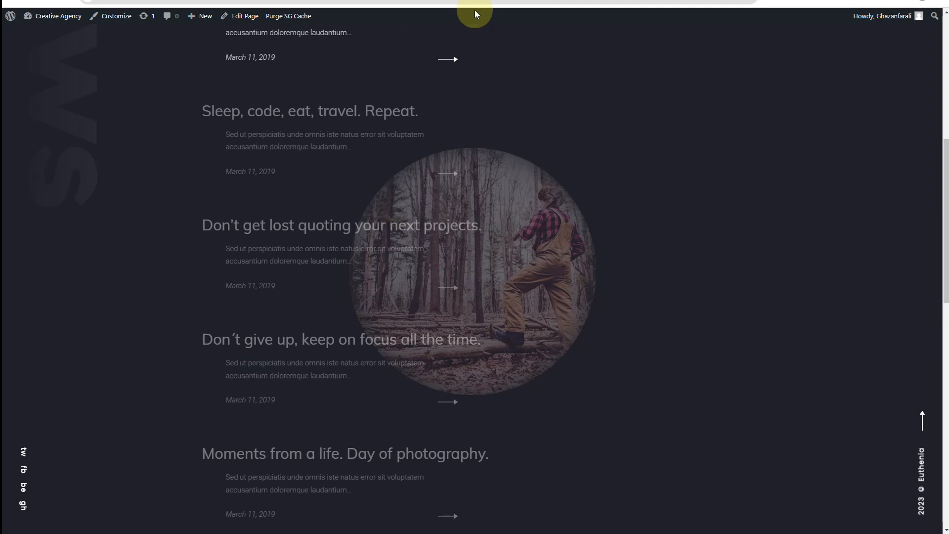
key("F5")
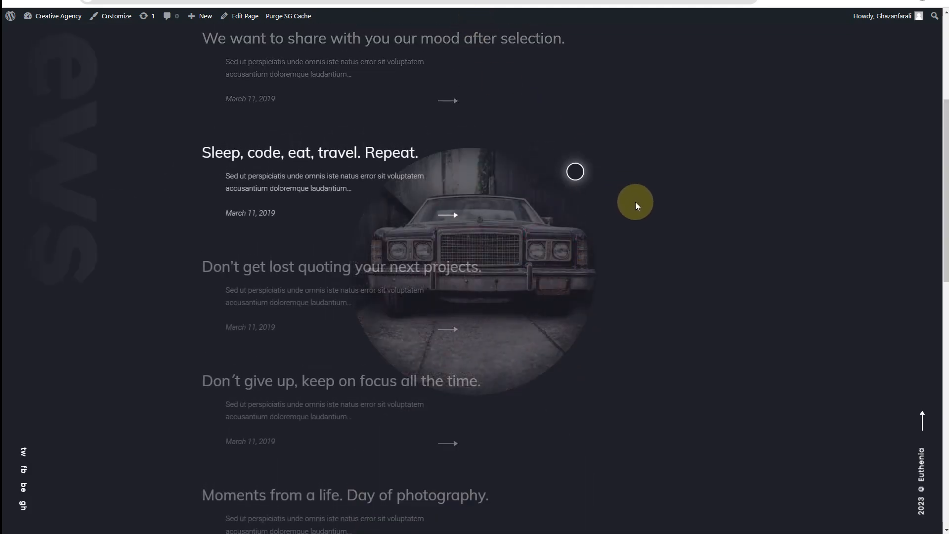
scroll(640, 204, "up", 4)
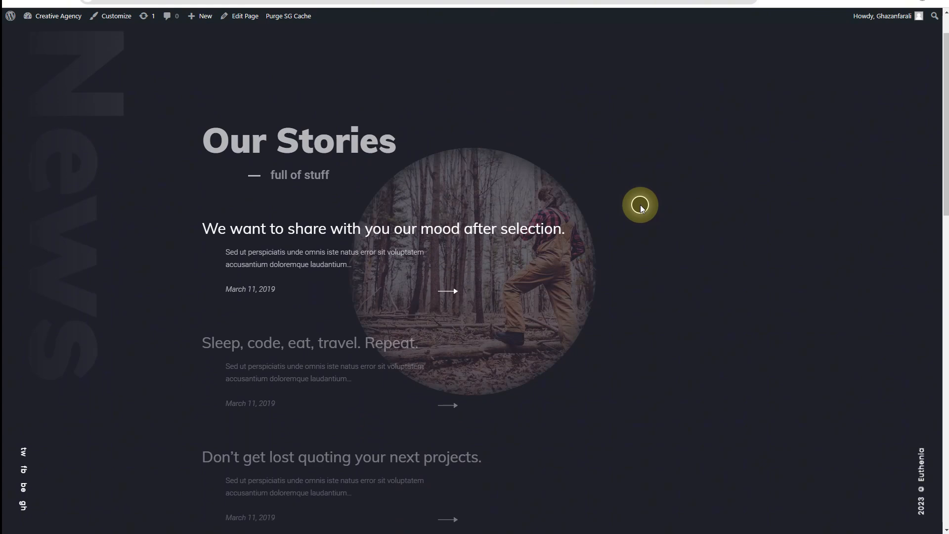
scroll(640, 205, "up", 1)
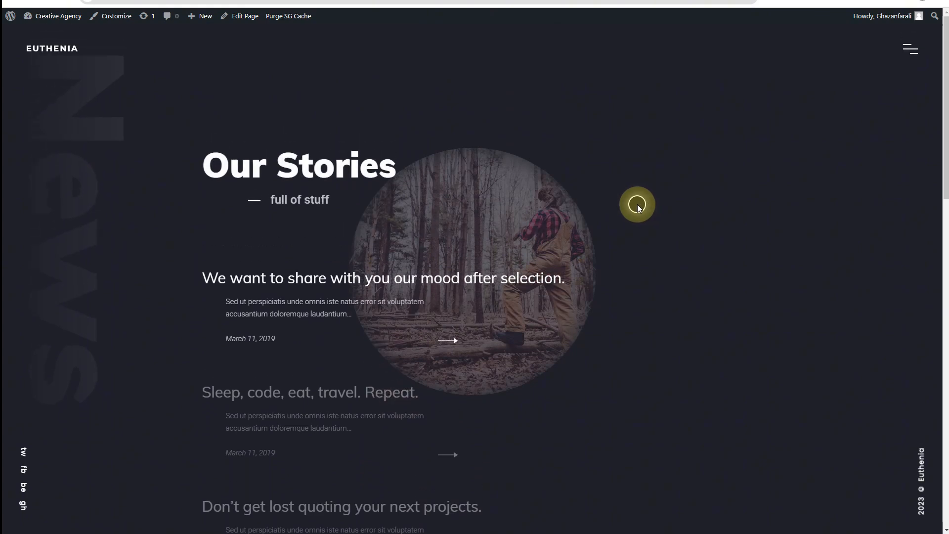
scroll(638, 205, "down", 5)
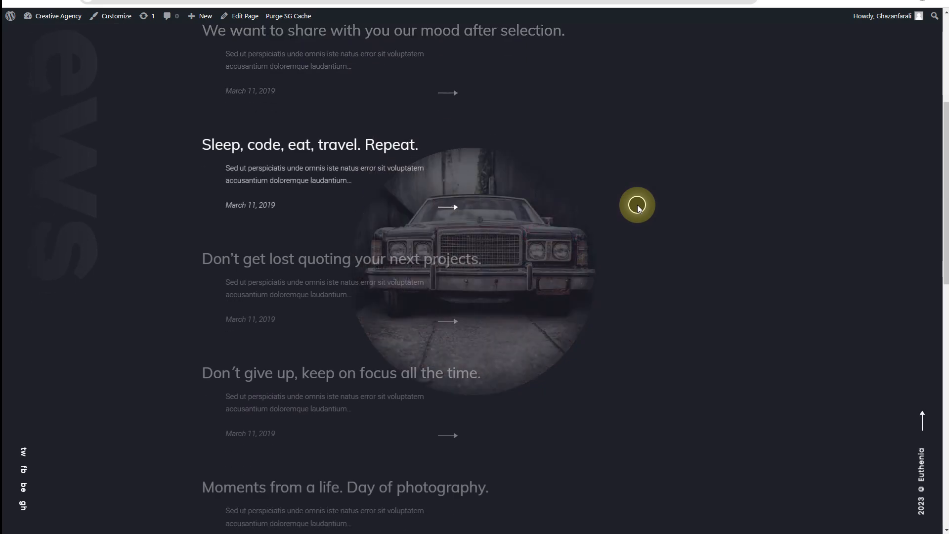
scroll(638, 207, "down", 1)
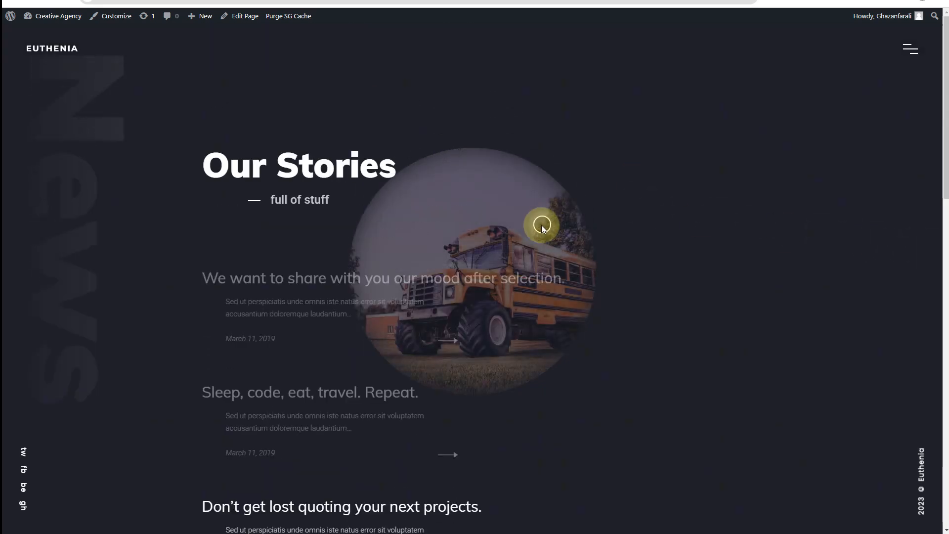
View a project slider page from the site's work submenu and preview its L'Etoile Feb project.
left_click(910, 49)
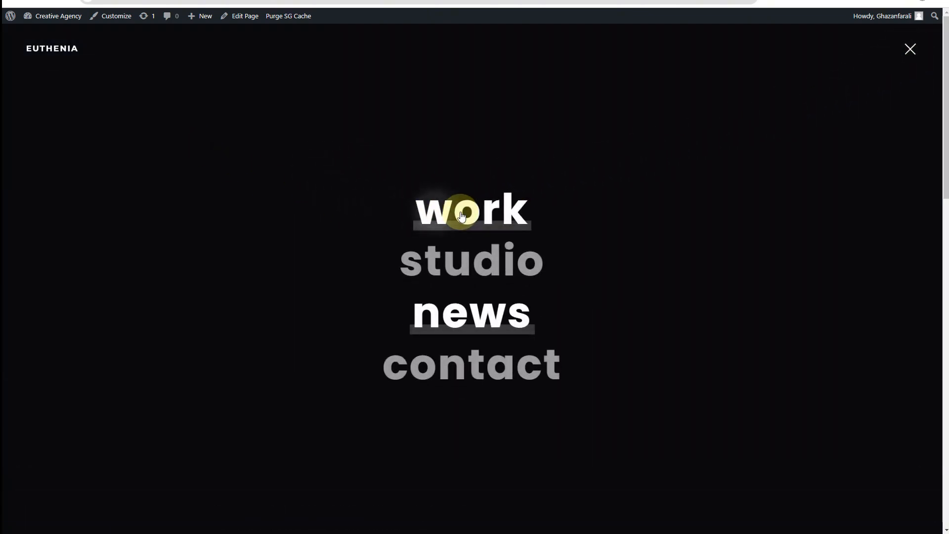
left_click(461, 210)
left_click(487, 203)
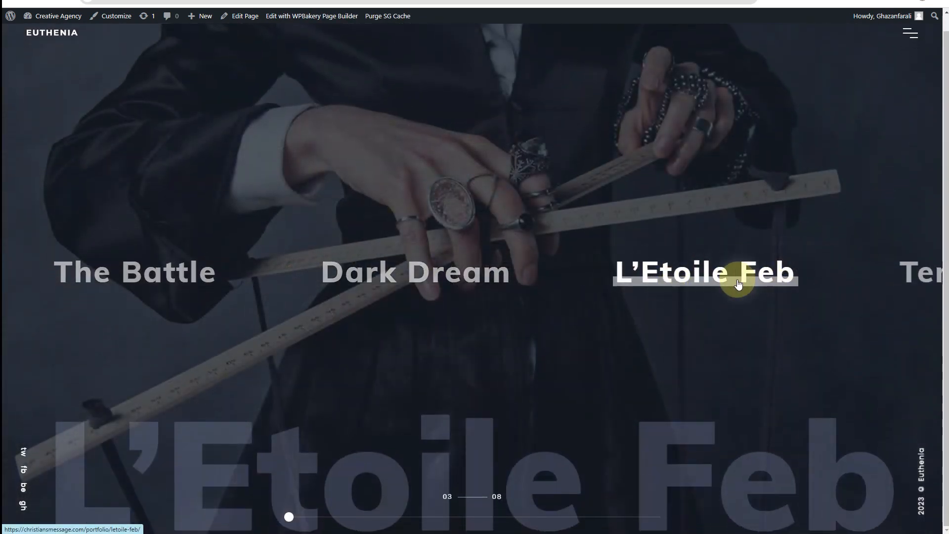
scroll(738, 280, "up", 1)
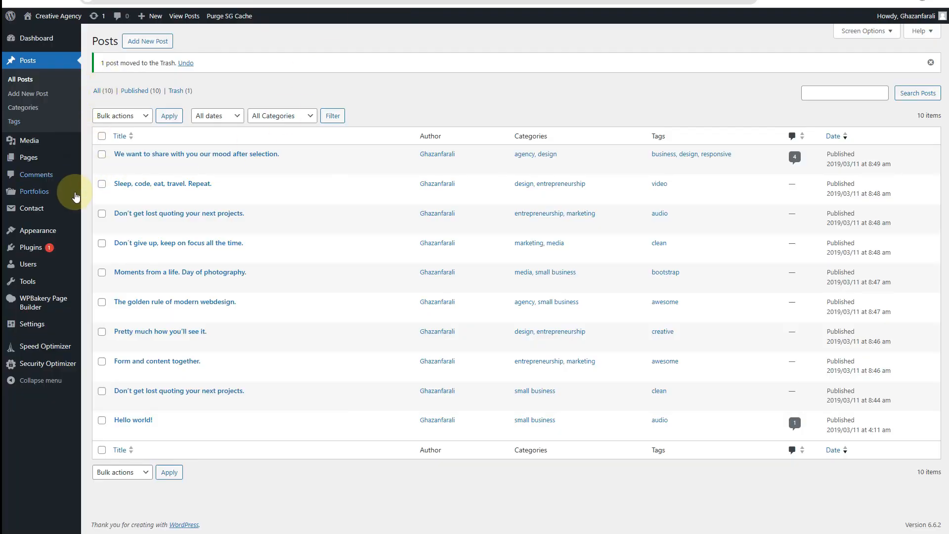
List all portfolios in the dashboard and compare the entries down to Mrsoet with the live project slider.
mouse_move(73, 199)
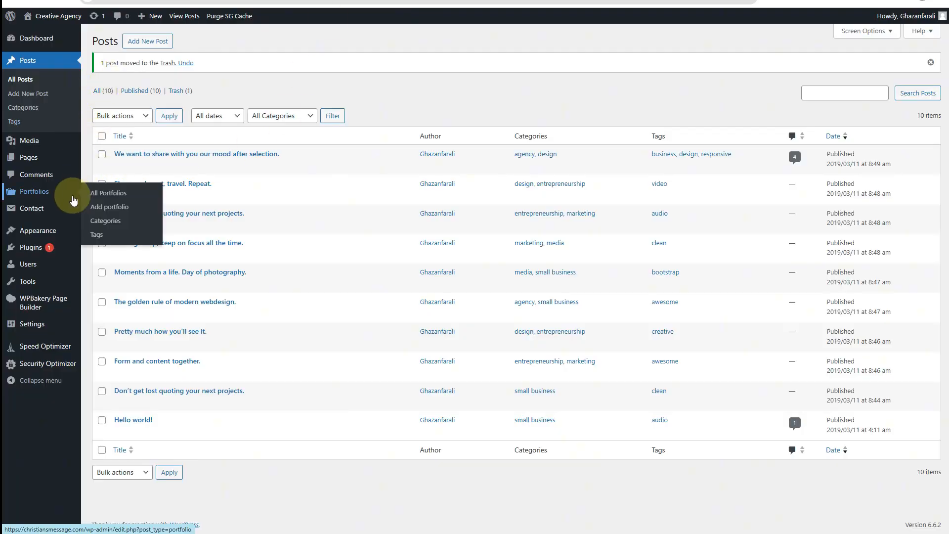
left_click(36, 200)
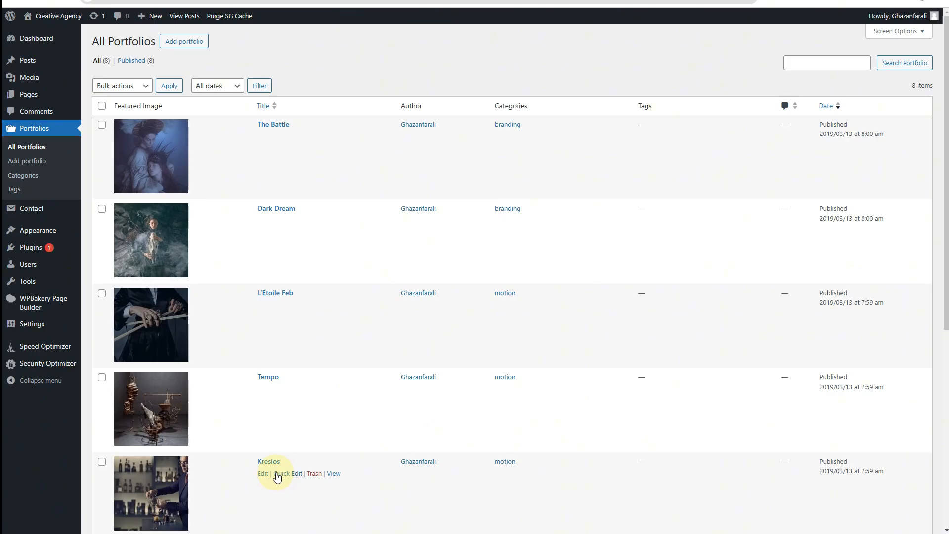
left_click(369, 1)
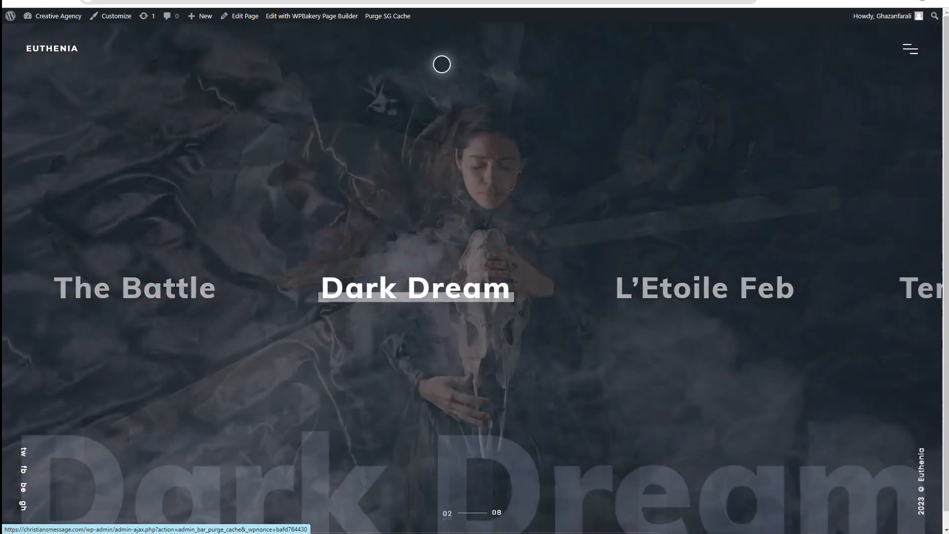
left_click(361, 1)
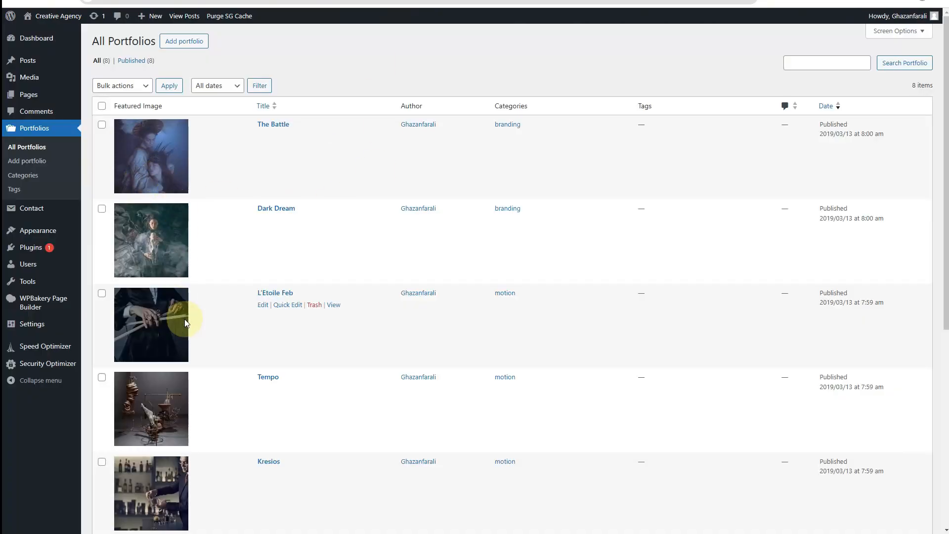
scroll(185, 319, "down", 6)
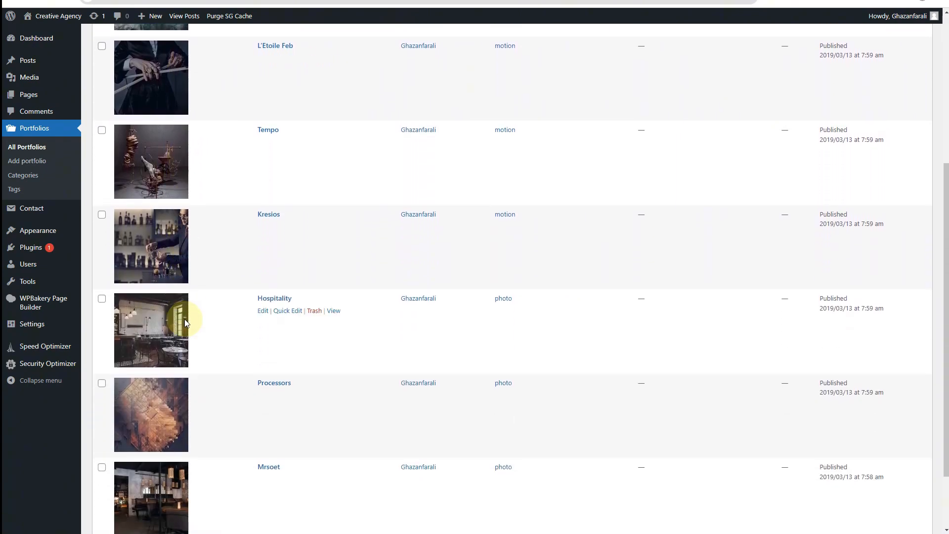
scroll(182, 282, "up", 6)
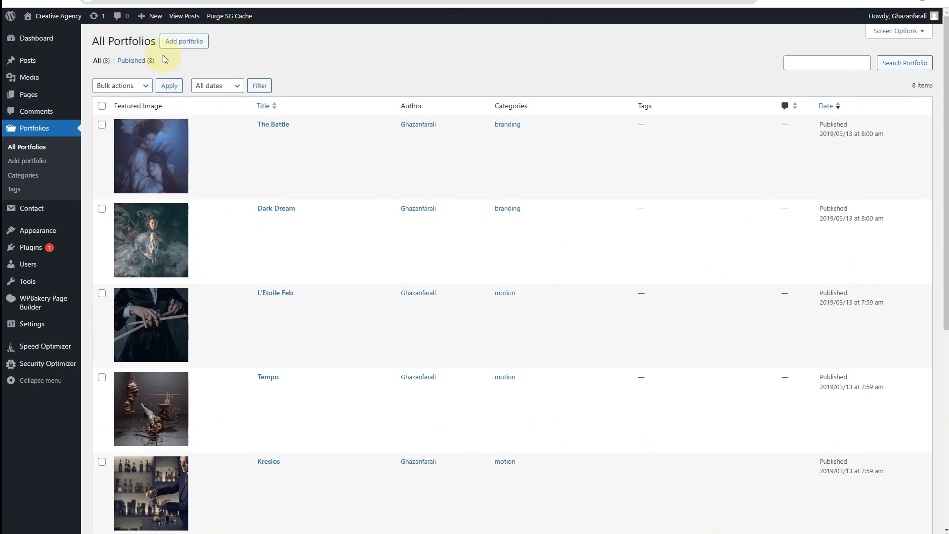
Open a blank new portfolio entry and look at its title and content fields.
left_click(188, 43)
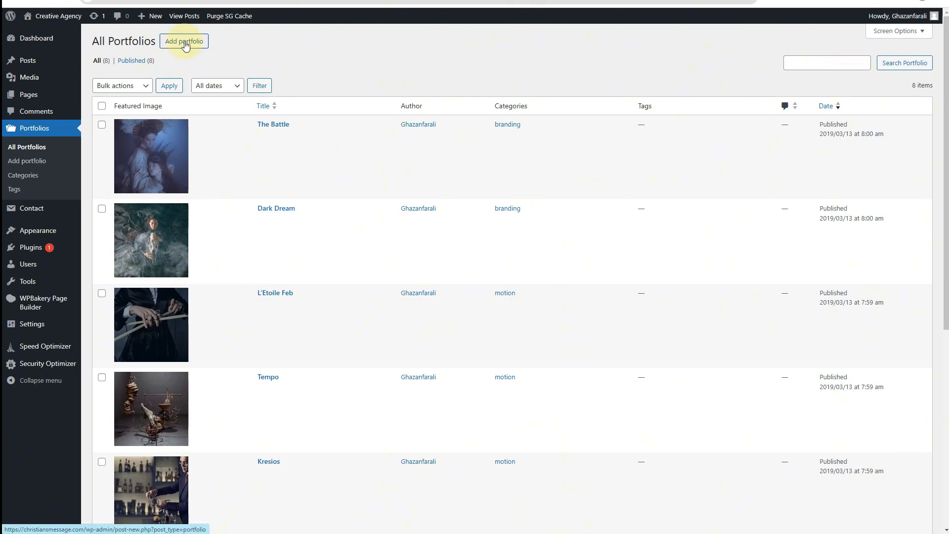
left_click(186, 44)
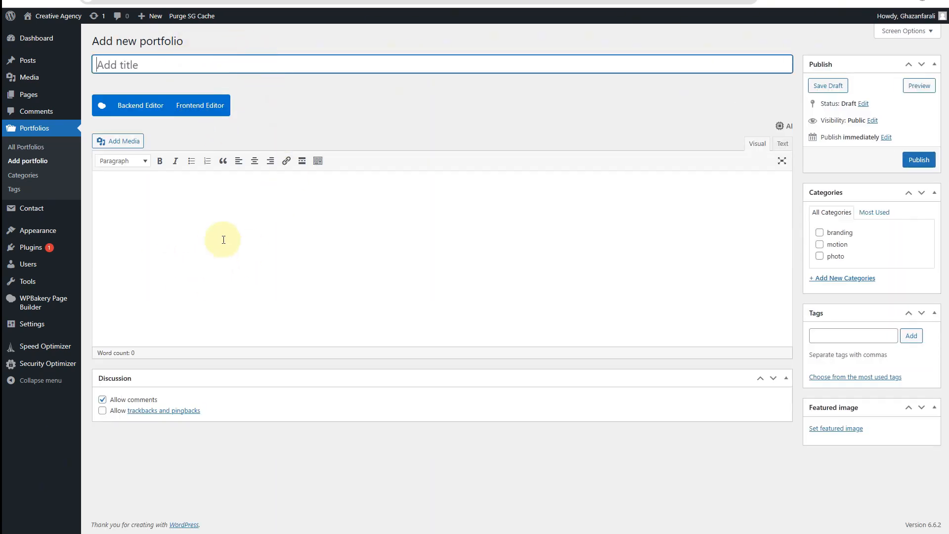
left_click(170, 244)
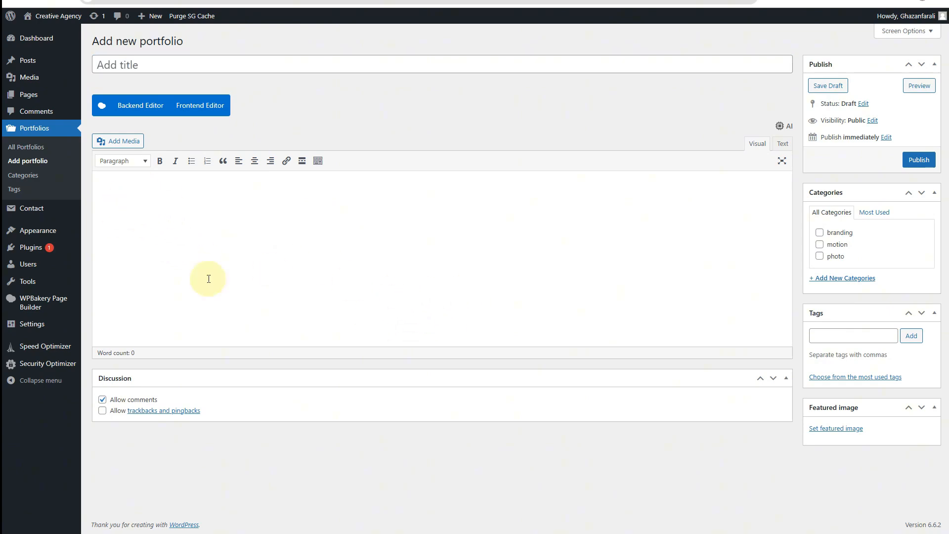
left_click(133, 66)
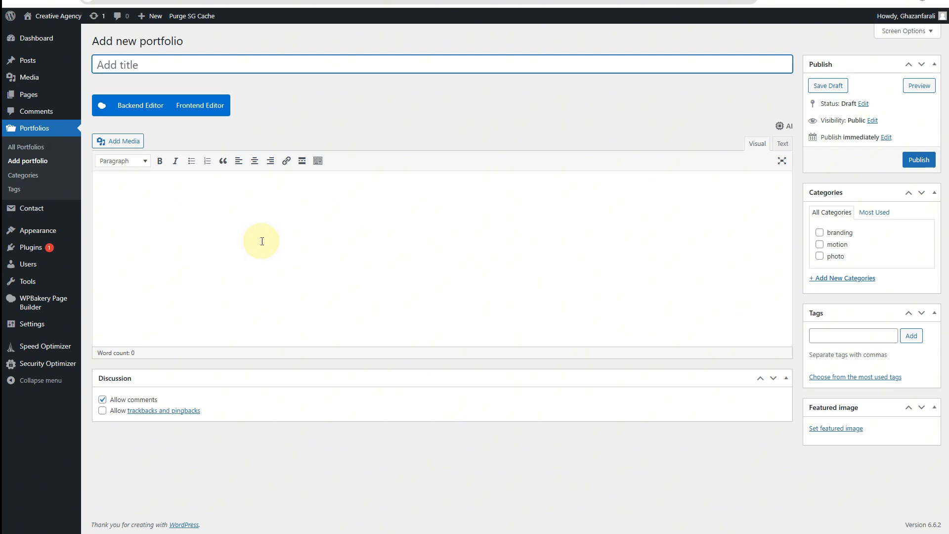
Open the list of all portfolios in a new tab and open The Battle for editing.
right_click(30, 147)
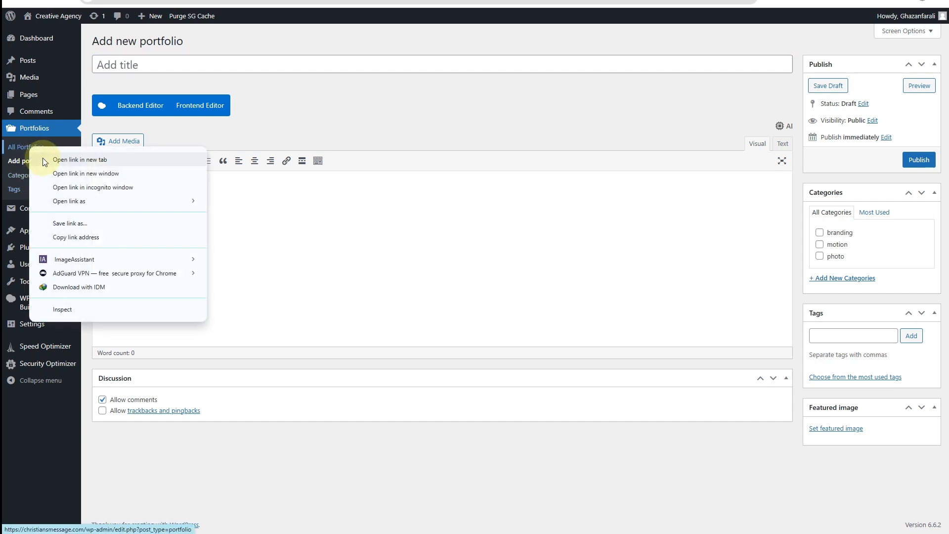
left_click(79, 160)
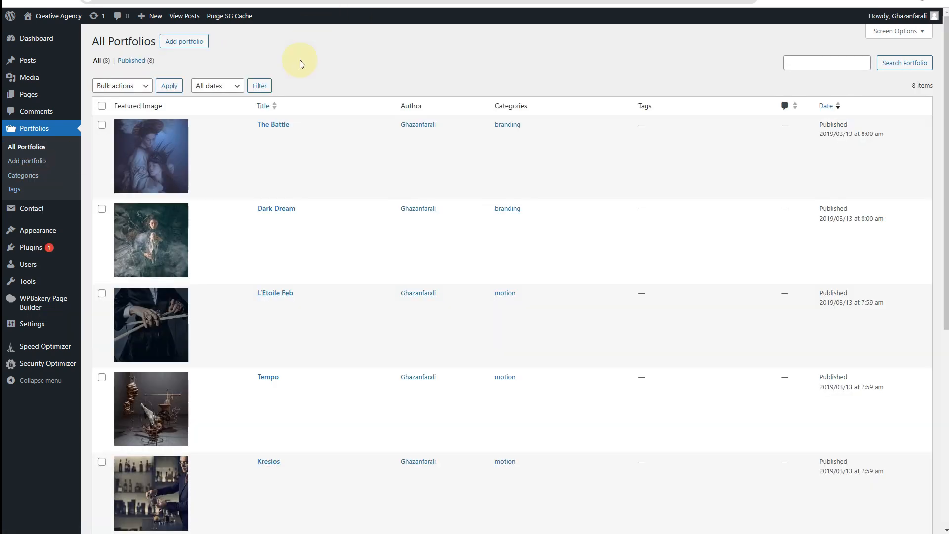
right_click(267, 139)
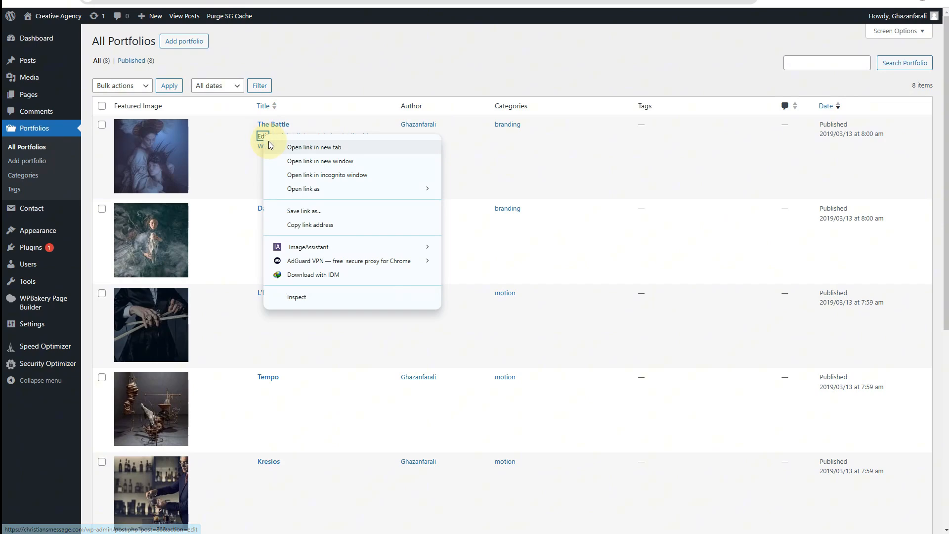
left_click(267, 138)
left_click(267, 138)
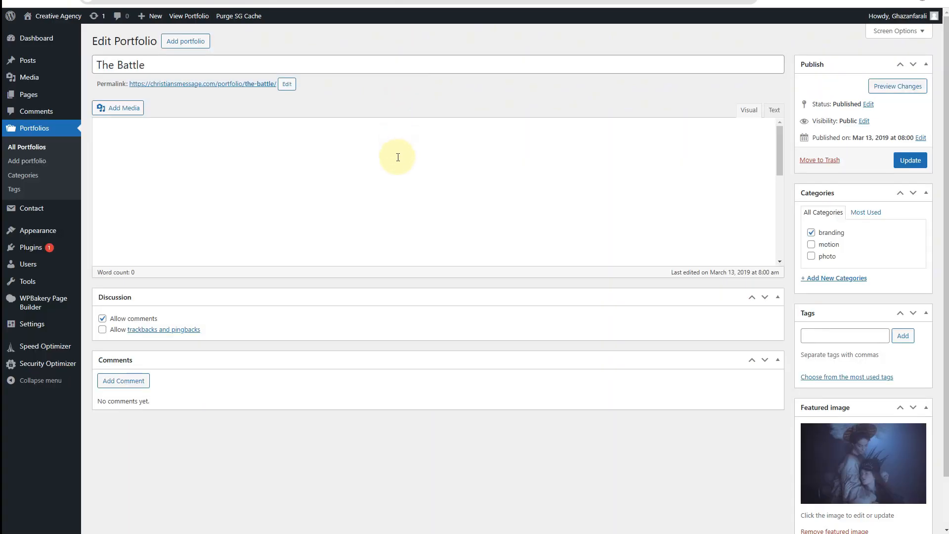
Examine how The Battle portfolio is laid out in WPBakery Page Builder, from its section title to its last image.
scroll(408, 163, "down", 6)
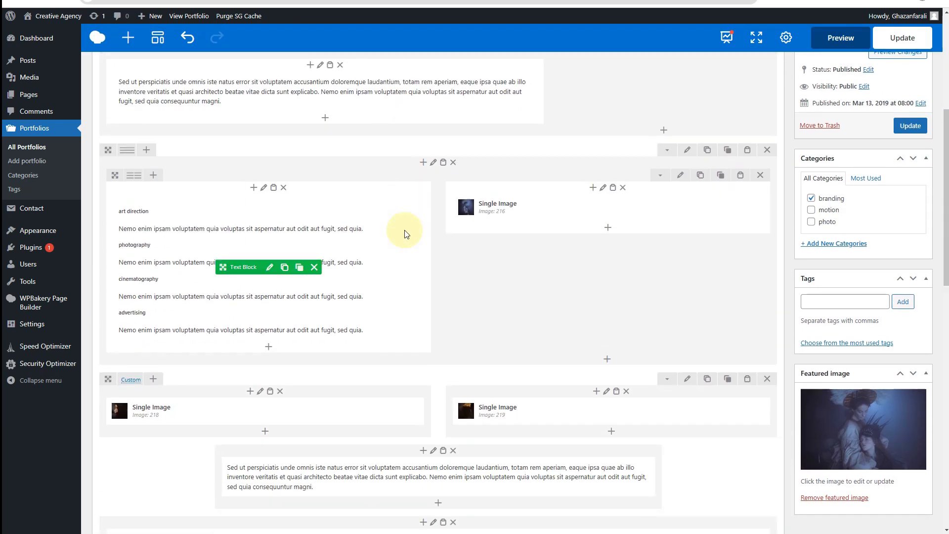
scroll(403, 230, "down", 1)
scroll(399, 227, "up", 7)
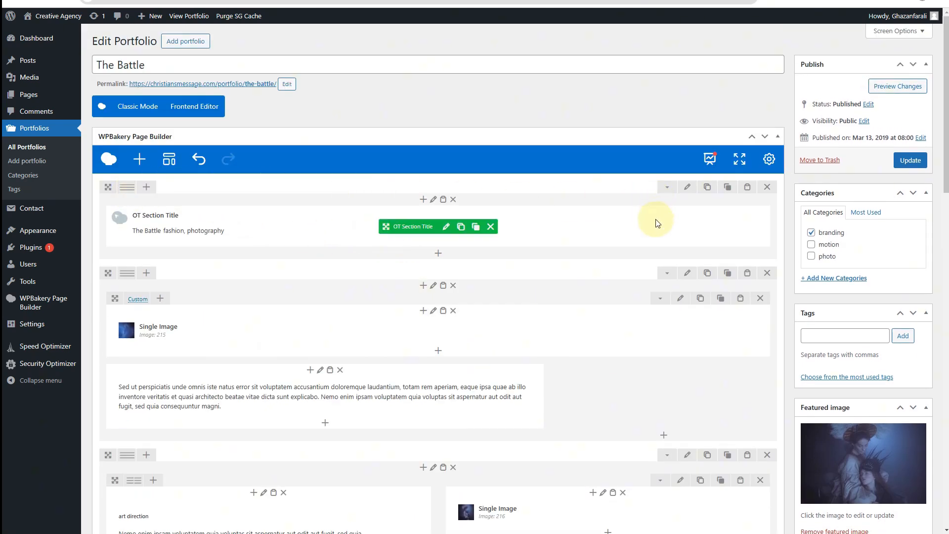
scroll(655, 250, "down", 10)
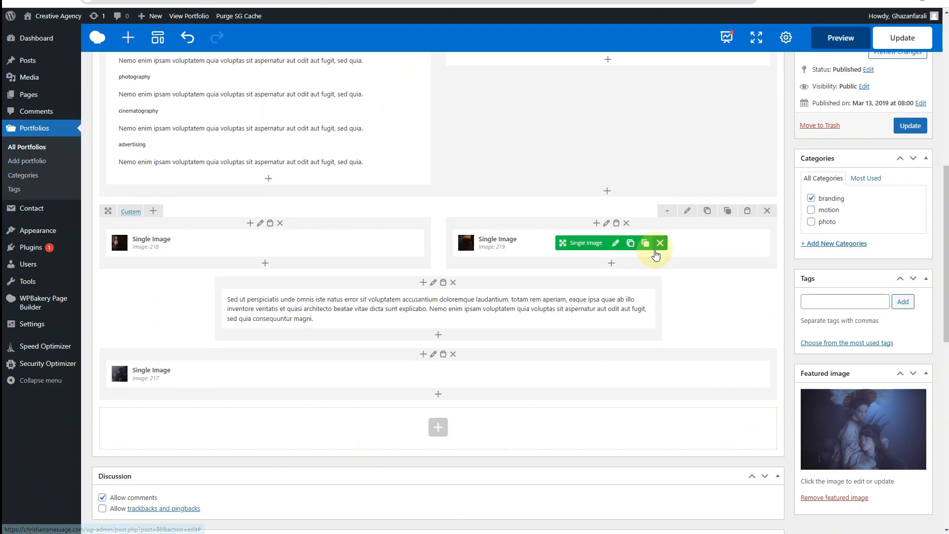
scroll(656, 254, "down", 3)
scroll(656, 253, "up", 13)
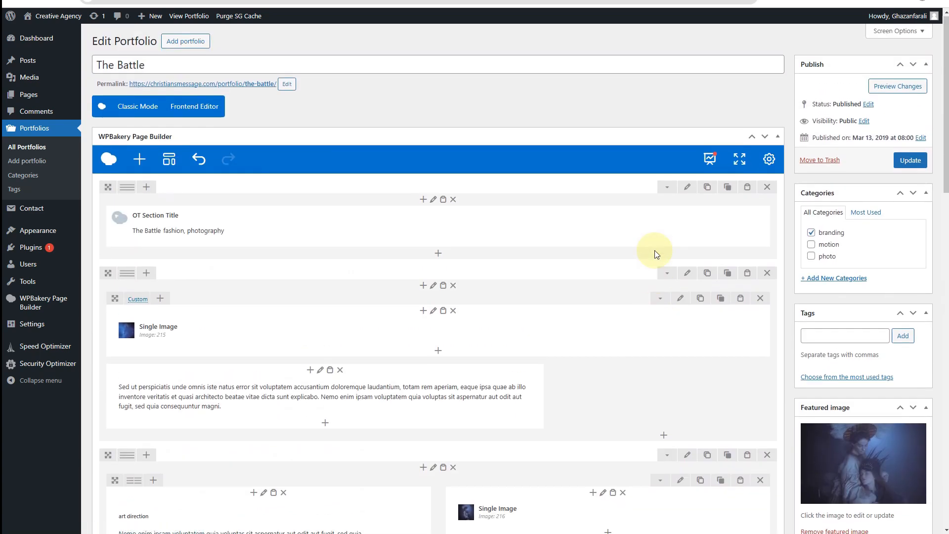
Review the rows, text blocks and images that make up The Battle portfolio in the page builder's backend layout.
scroll(656, 253, "down", 3)
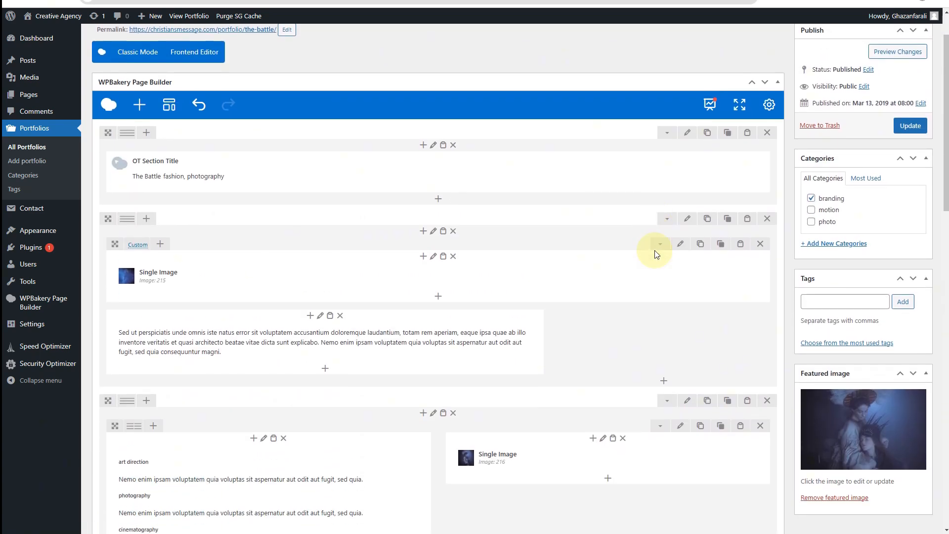
scroll(655, 251, "down", 6)
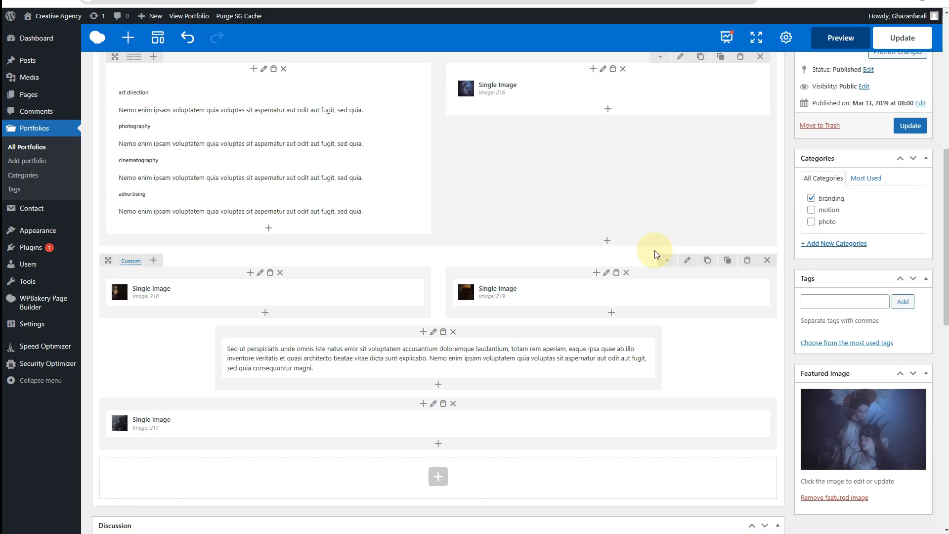
scroll(654, 254, "up", 9)
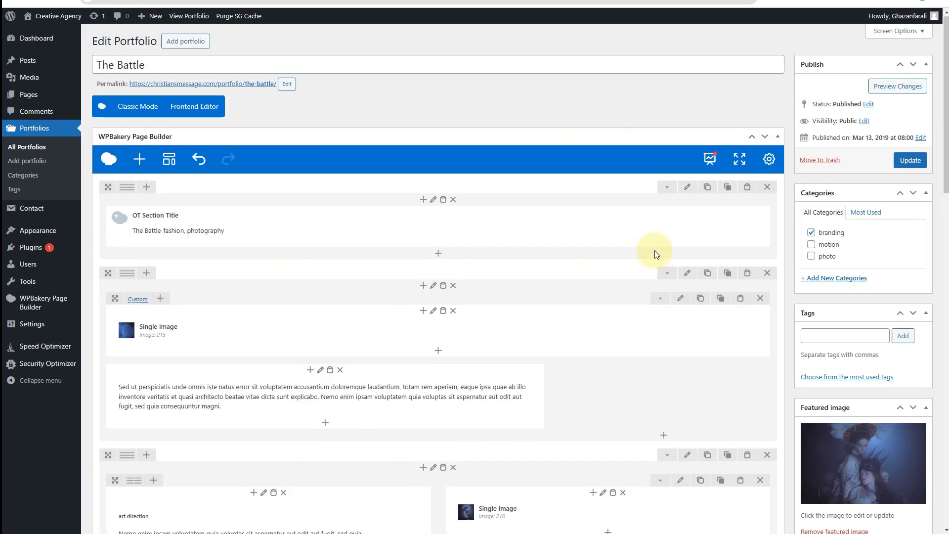
scroll(655, 254, "down", 3)
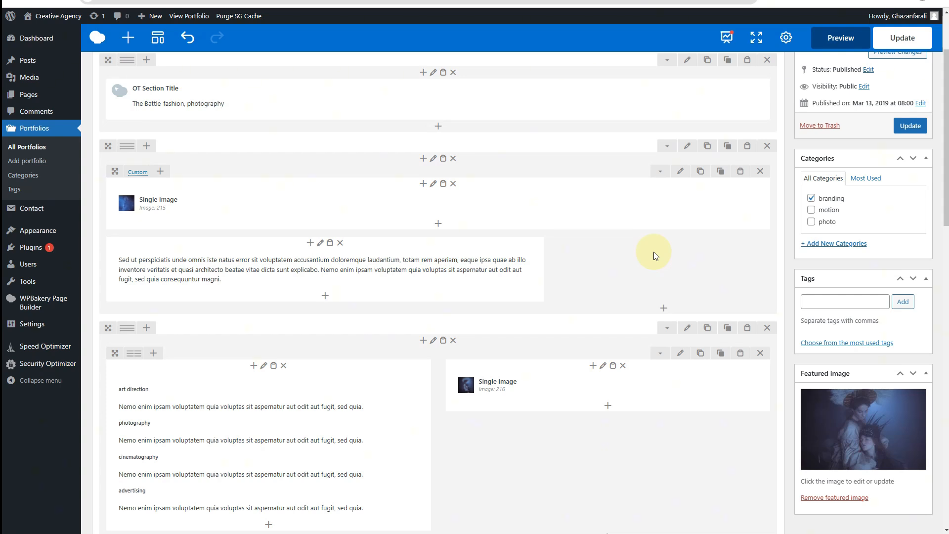
scroll(654, 256, "up", 3)
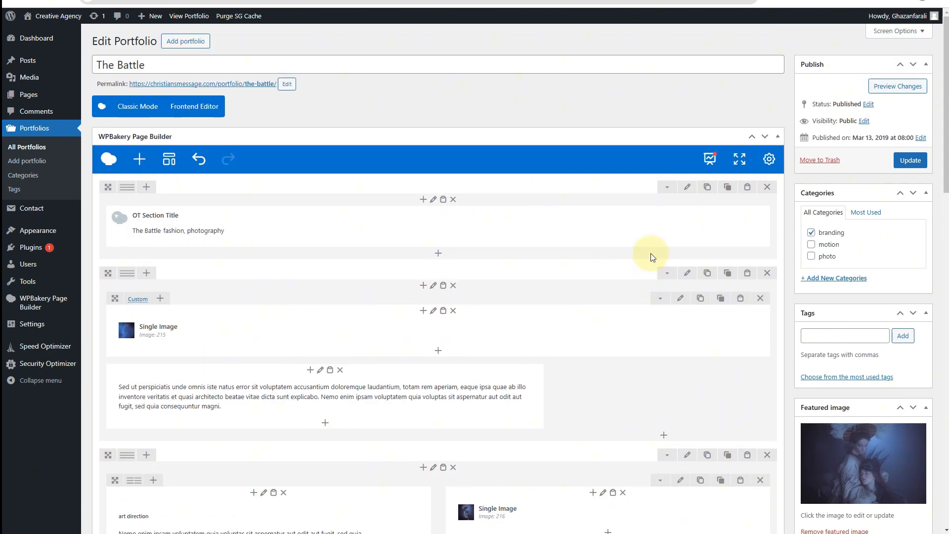
Return to the list of all portfolios, reopen The Battle for editing and look through it down to its comments section.
left_click(23, 148)
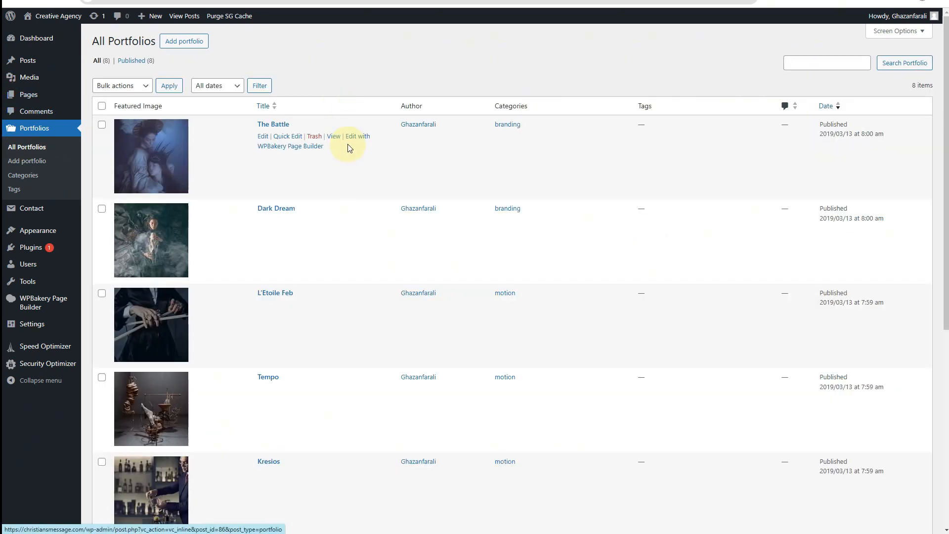
left_click(262, 137)
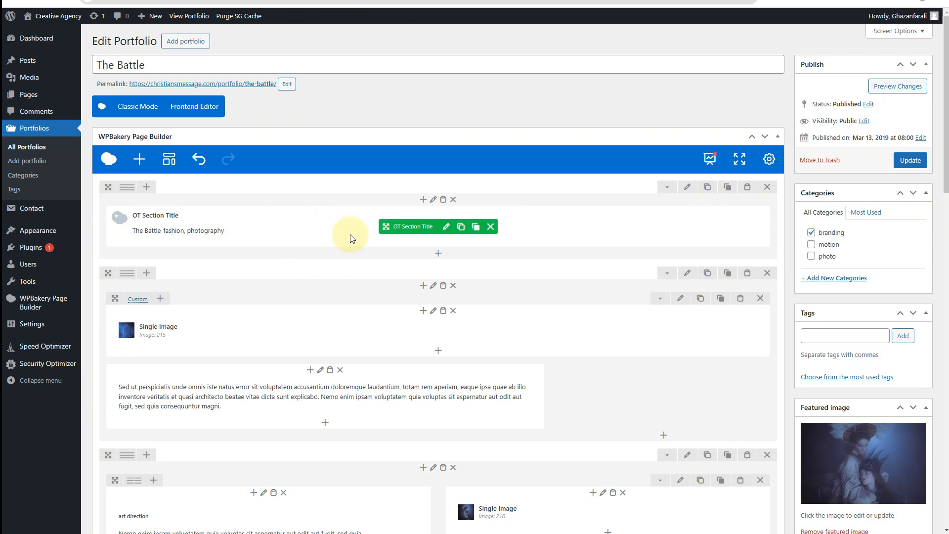
scroll(350, 237, "down", 15)
scroll(349, 232, "down", 3)
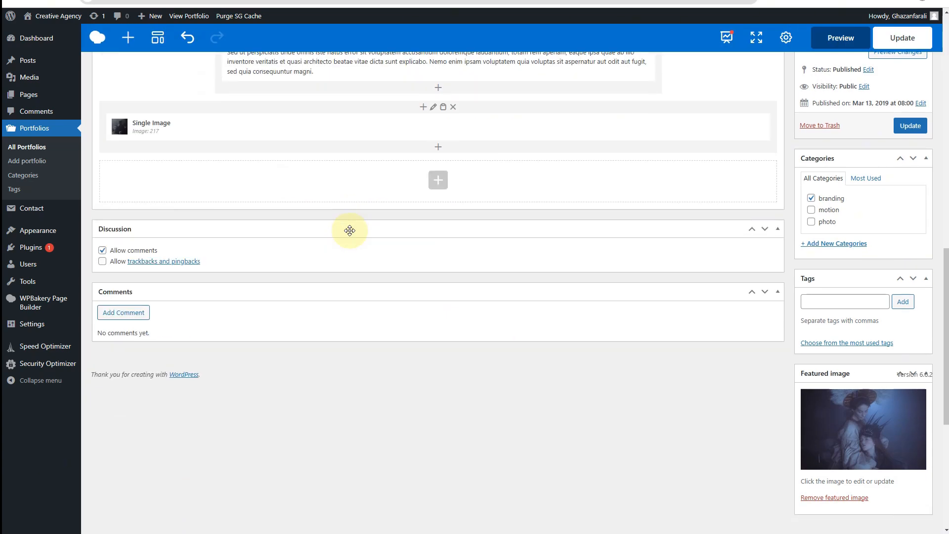
scroll(350, 230, "up", 15)
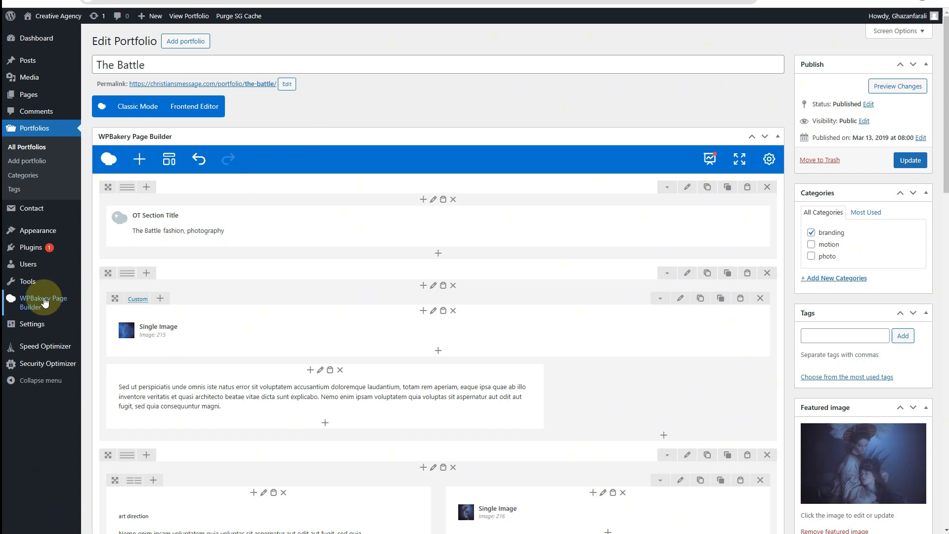
In the WPBakery Role Manager, set the administrator's post types to Custom, disable portfolio and save the changes.
mouse_move(34, 300)
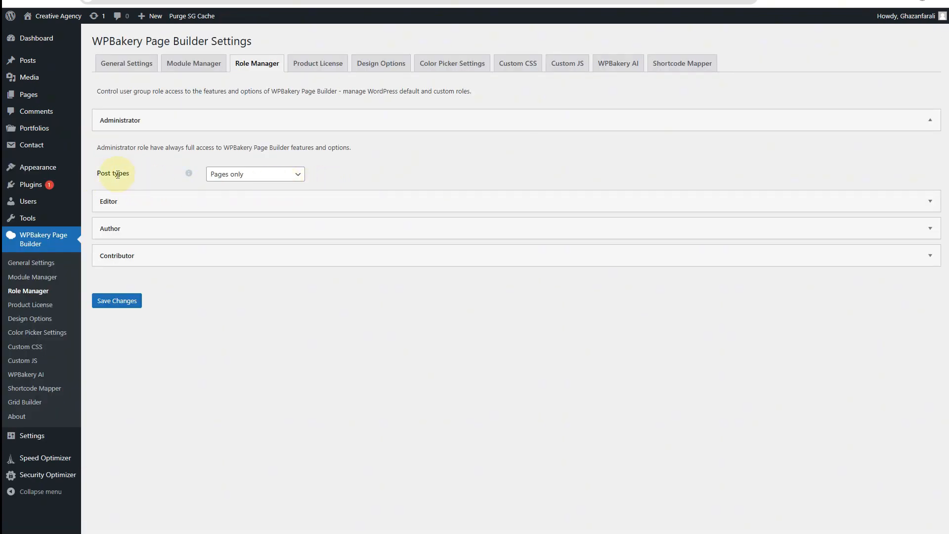
left_click_drag(136, 178, 97, 174)
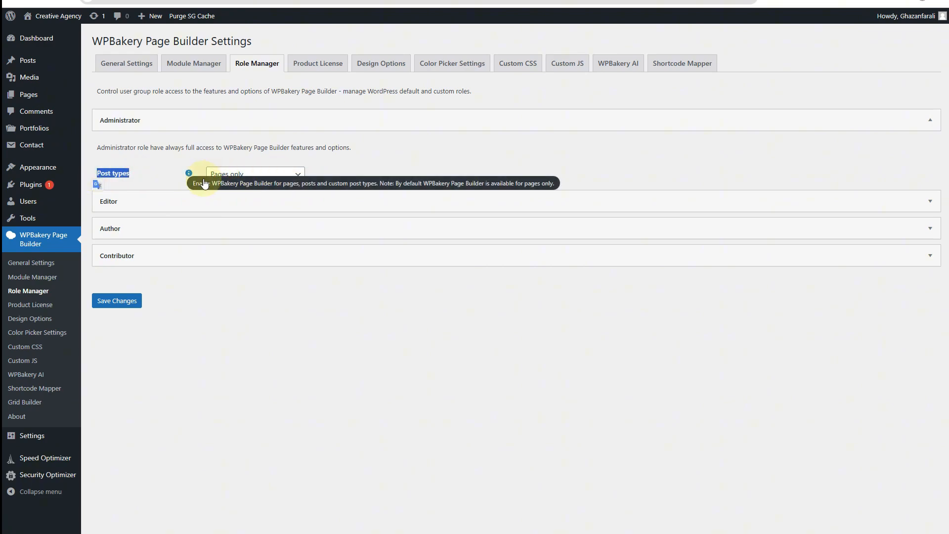
left_click(299, 175)
left_click(272, 202)
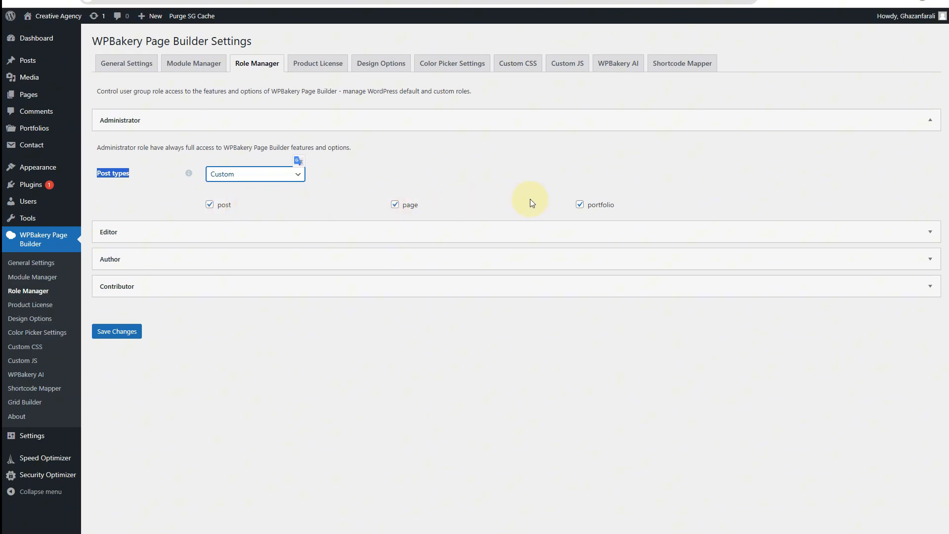
left_click(580, 205)
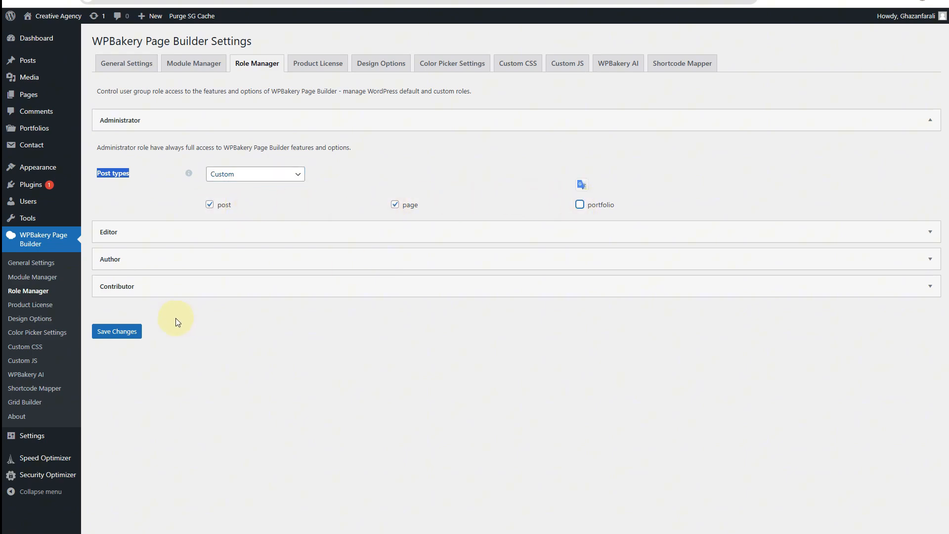
left_click(117, 332)
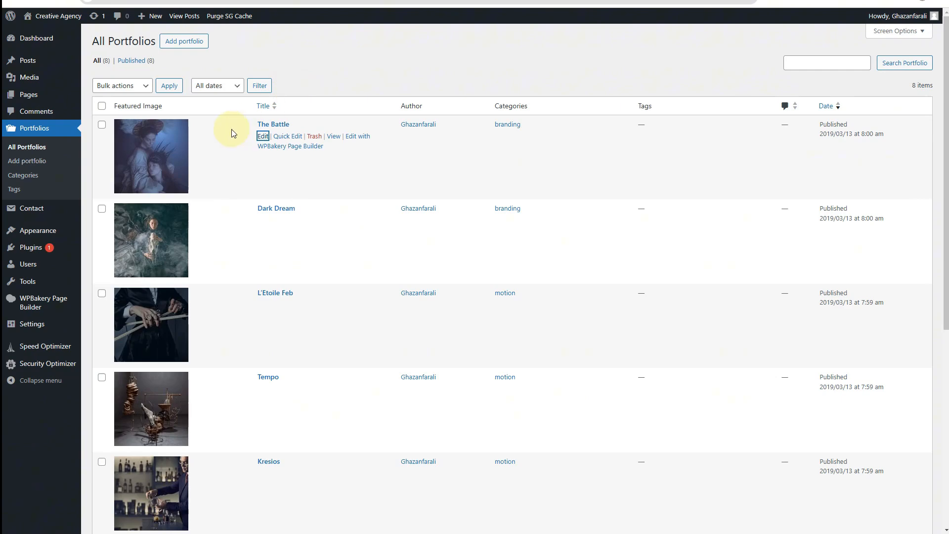
Open The Battle for editing from the portfolio list and check how its content appears without the page builder.
left_click(264, 138)
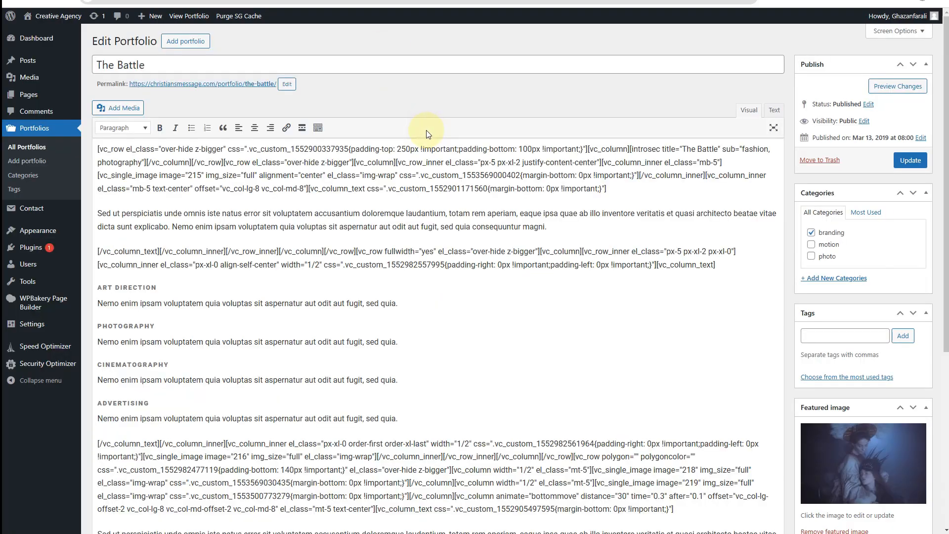
scroll(396, 193, "down", 5)
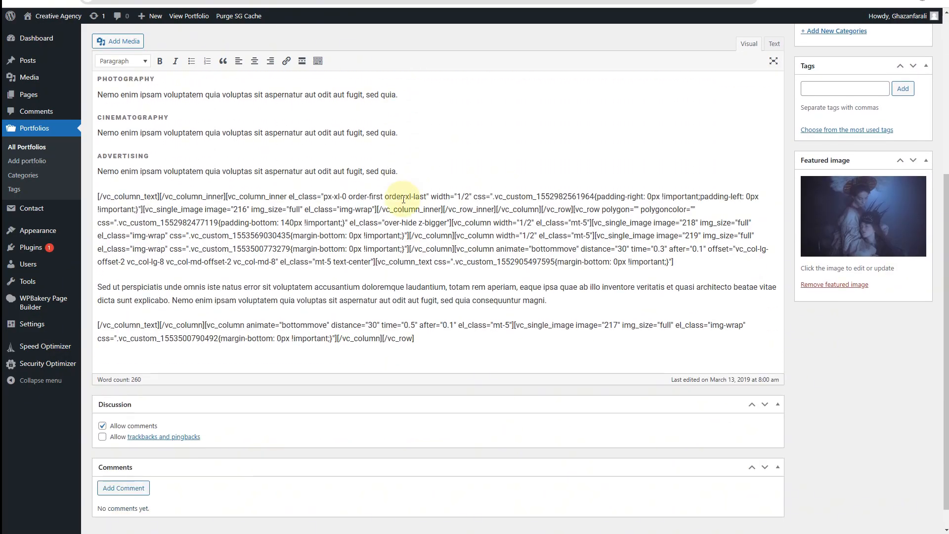
scroll(404, 199, "up", 5)
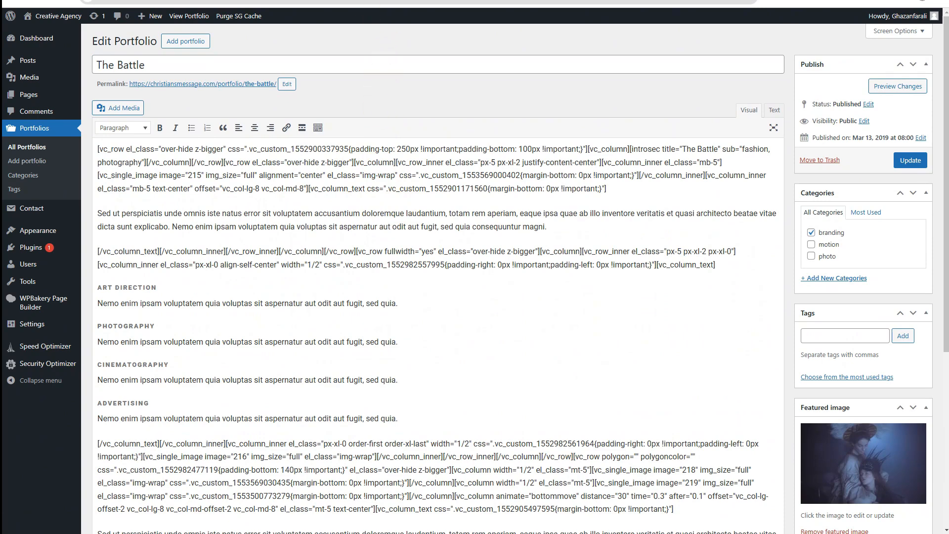
Go back to the WPBakery Role Manager, keep post types on Custom, enable portfolio for the administrator and save the changes.
left_click(415, 0)
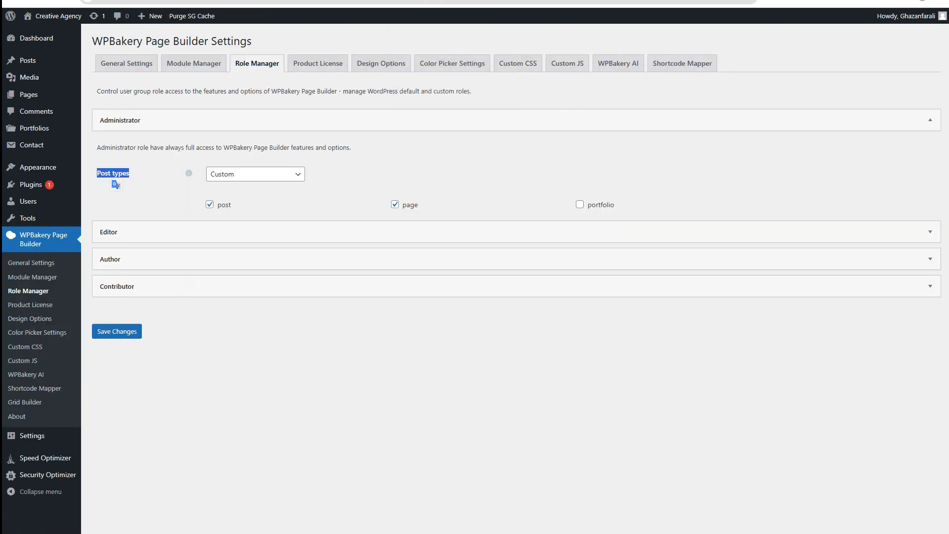
left_click(143, 182)
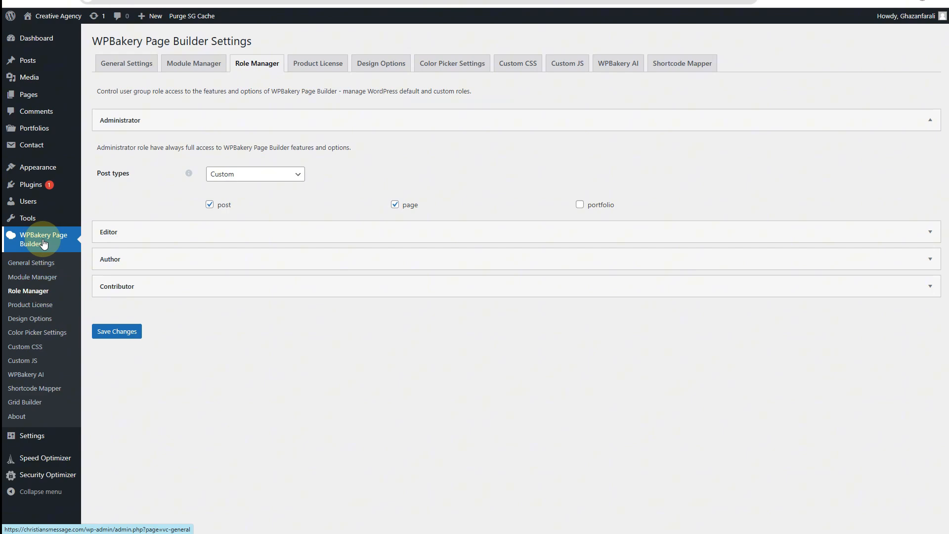
left_click(283, 175)
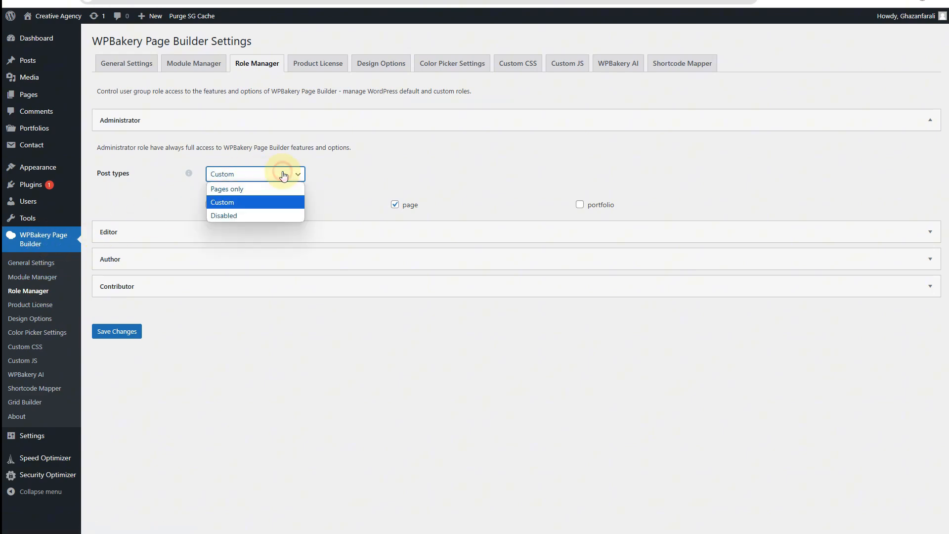
left_click(267, 202)
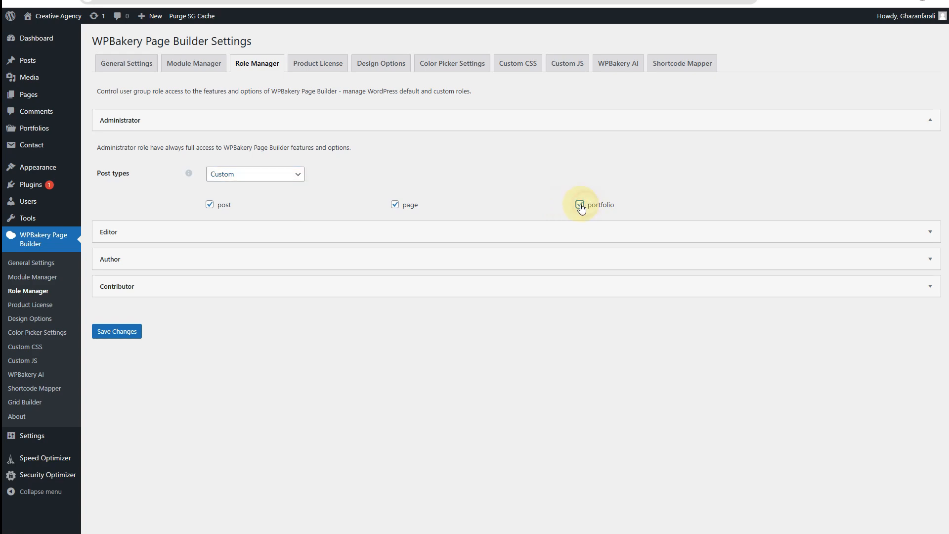
left_click(129, 331)
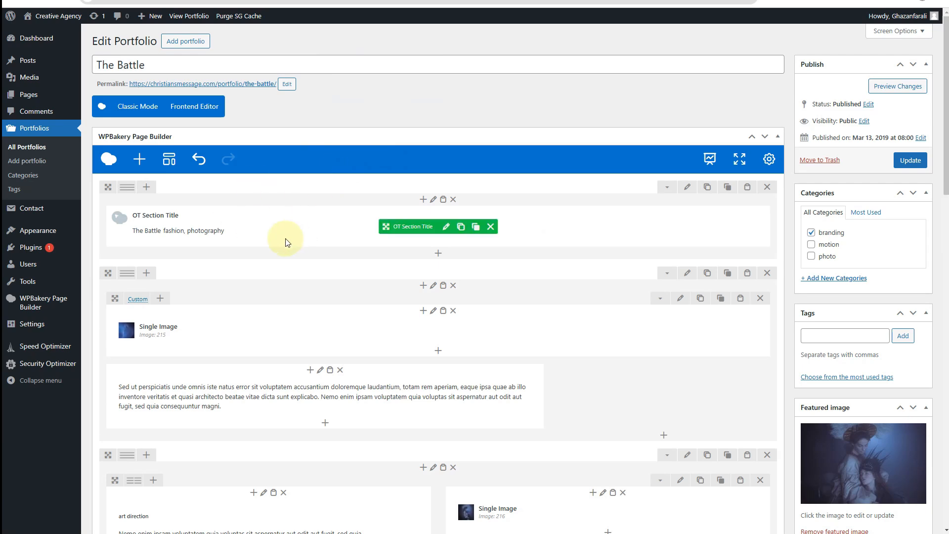
Check The Battle portfolio's edit page with the page builder enabled again, from its section title down to the comments.
scroll(334, 224, "down", 10)
scroll(335, 228, "down", 5)
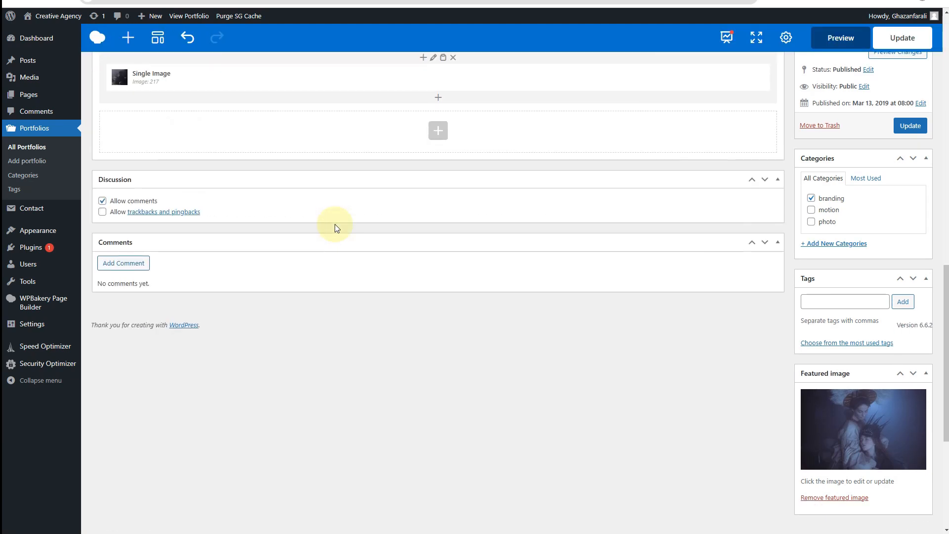
scroll(336, 230, "up", 15)
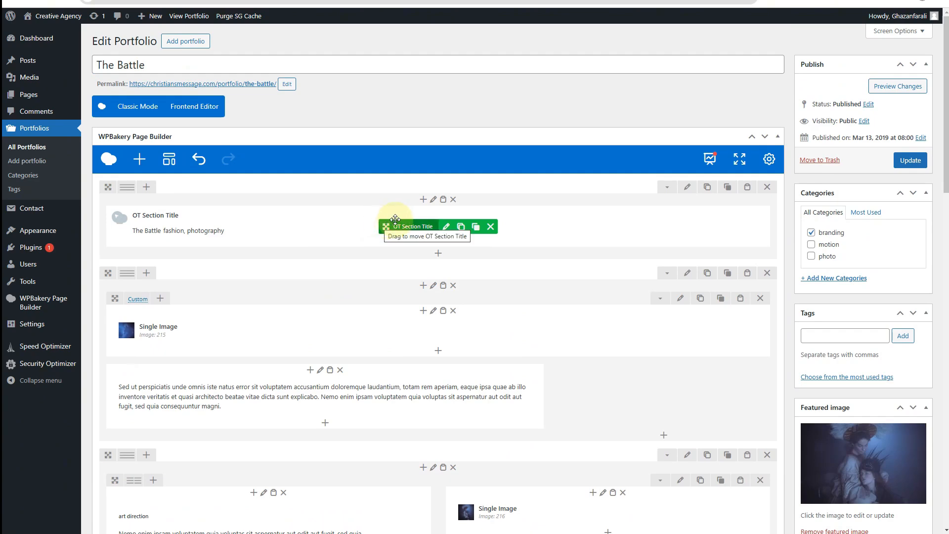
scroll(508, 222, "down", 3)
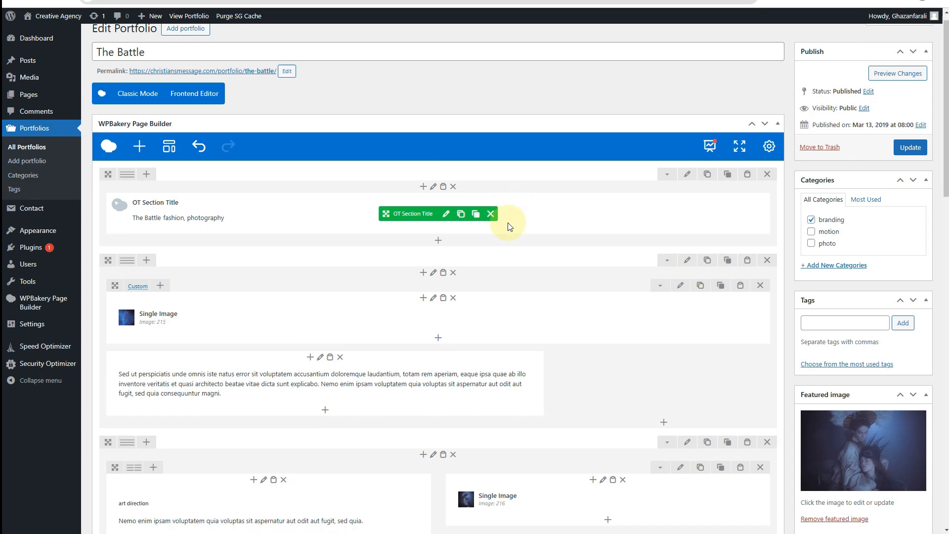
scroll(508, 223, "down", 8)
scroll(506, 226, "up", 12)
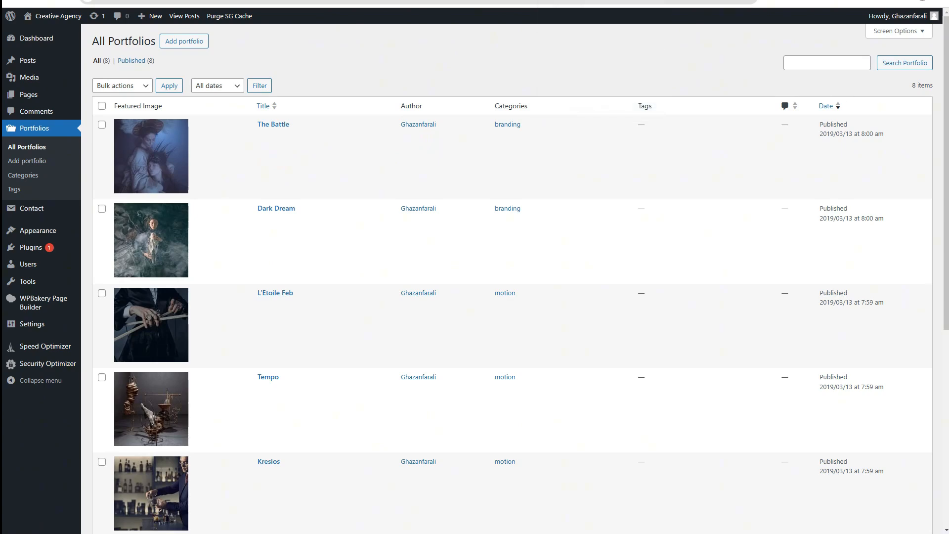
Look through the list of all portfolios from The Battle down to Mrsoet.
scroll(259, 134, "down", 4)
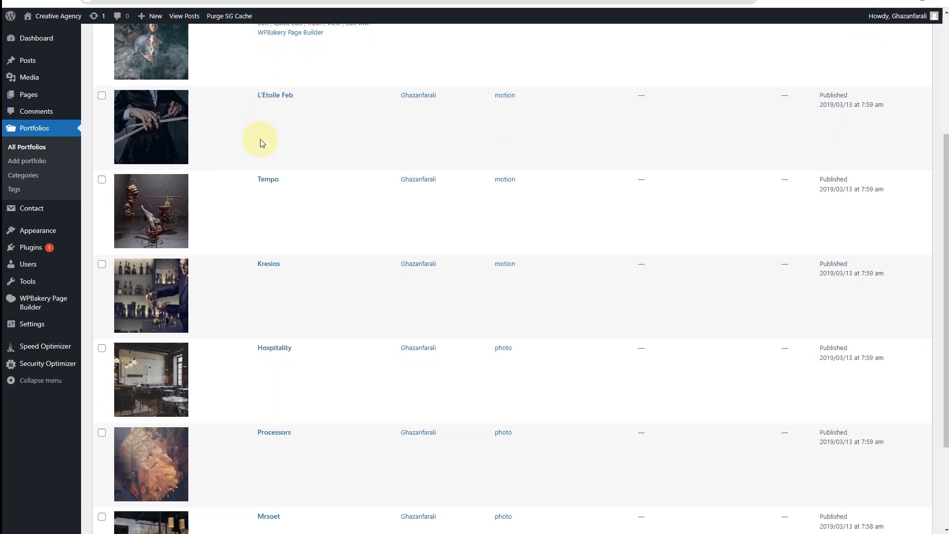
scroll(262, 144, "down", 3)
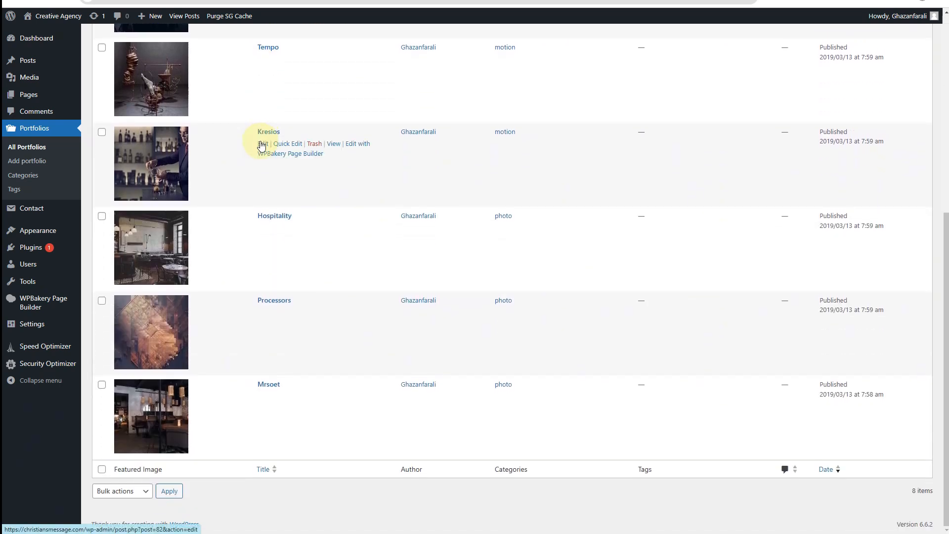
scroll(262, 145, "up", 7)
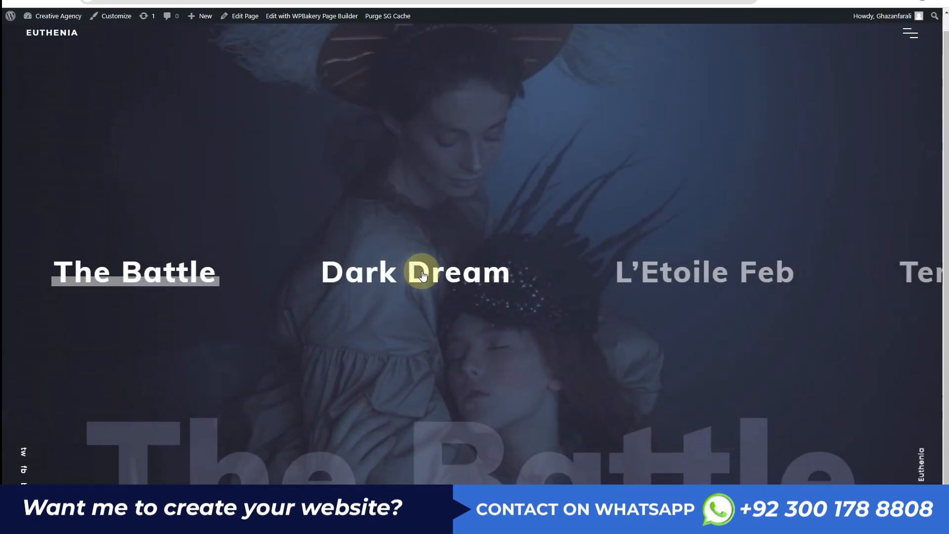
View the Dark Dream project page on the live site, then return to the work page through the site navigation.
left_click(485, 272)
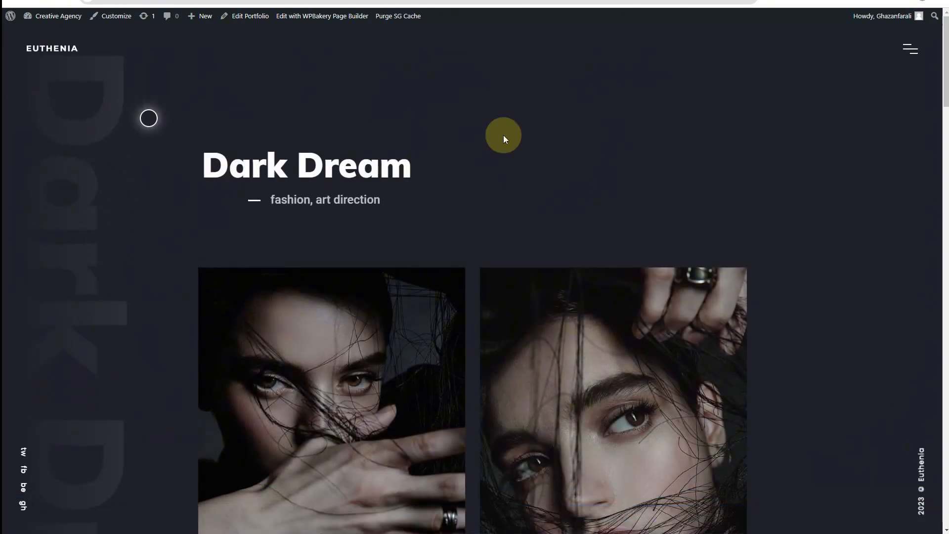
left_click(910, 51)
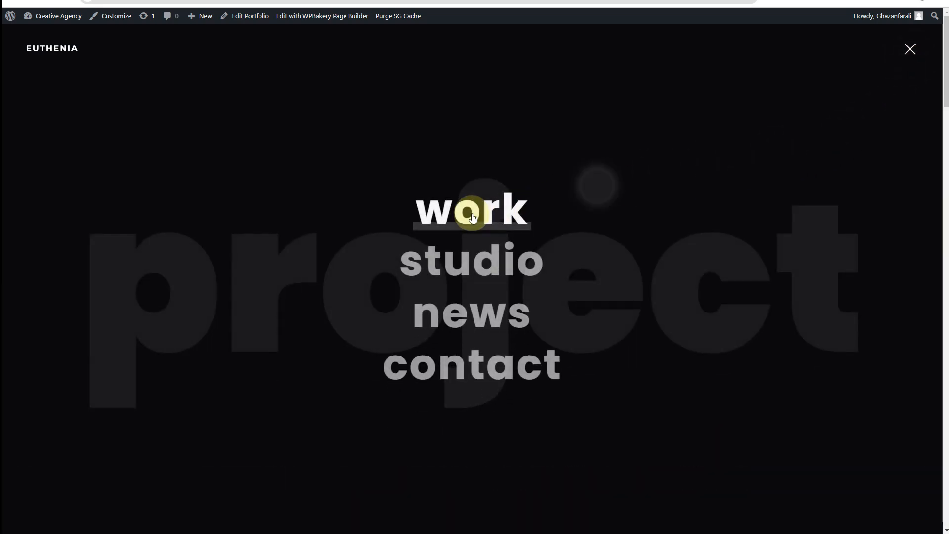
left_click(470, 213)
left_click(473, 208)
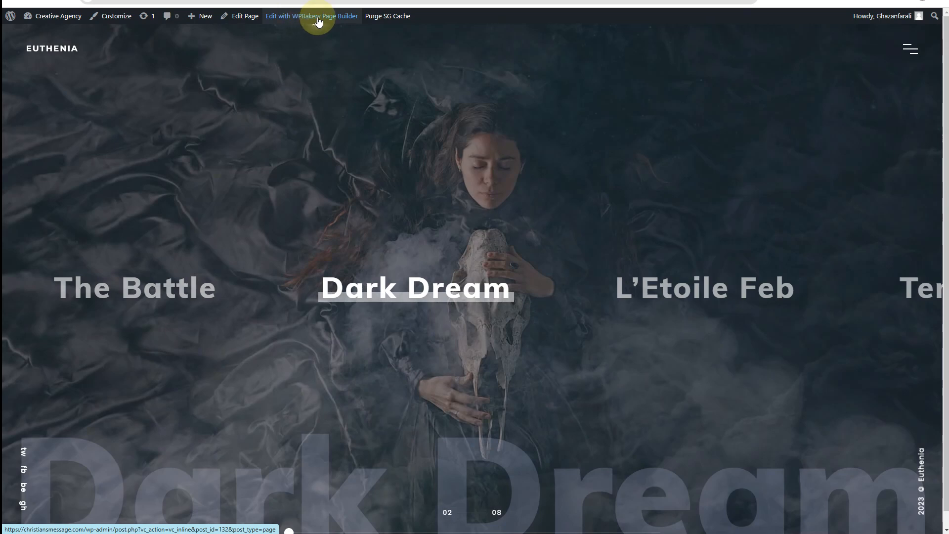
Open the live work page in the WPBakery frontend editor and inspect its portfolio slider element.
left_click(319, 22)
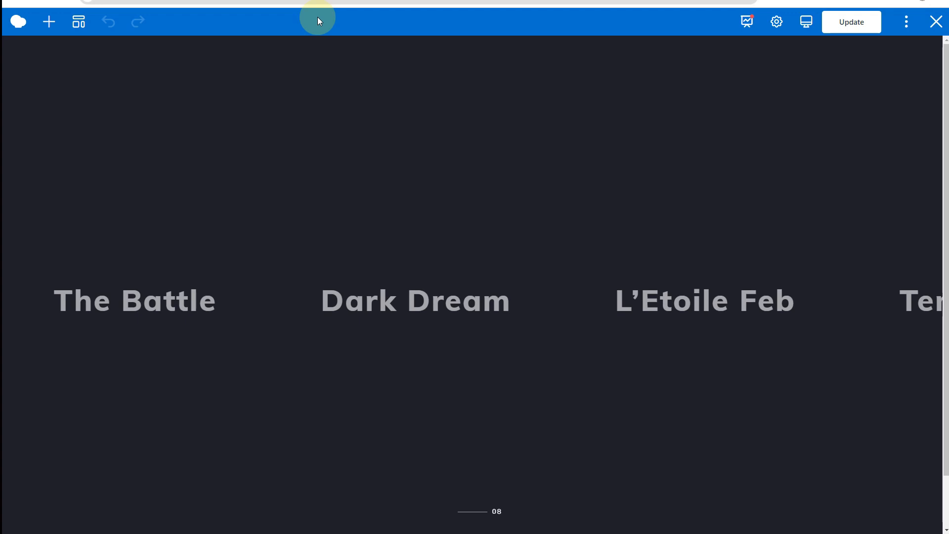
mouse_move(331, 156)
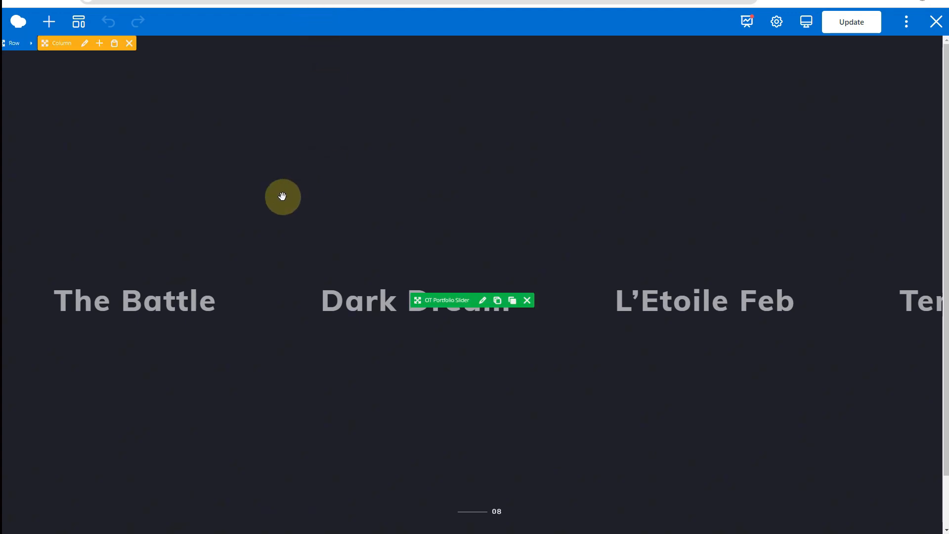
scroll(282, 197, "down", 2)
scroll(282, 196, "up", 2)
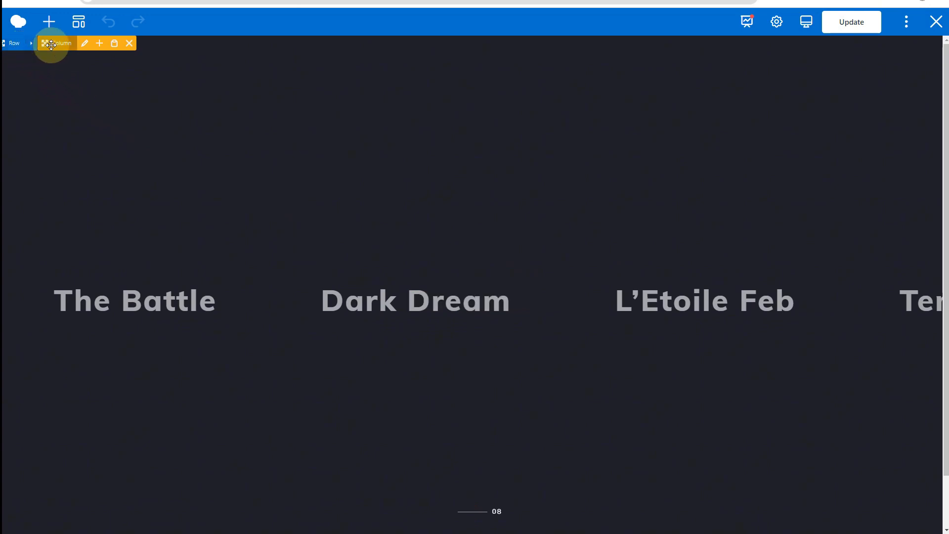
Review the column's general, design and responsive settings, then close them without changes.
left_click(85, 45)
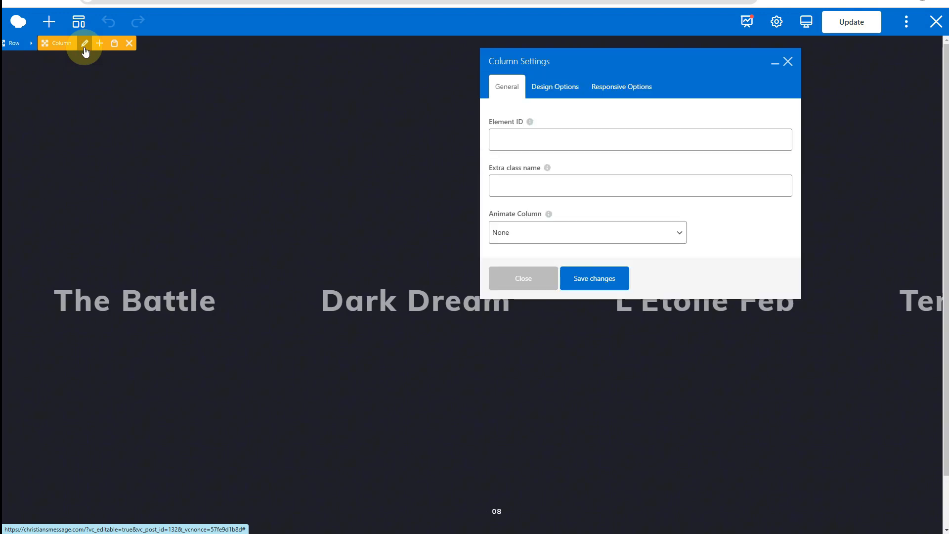
left_click(548, 89)
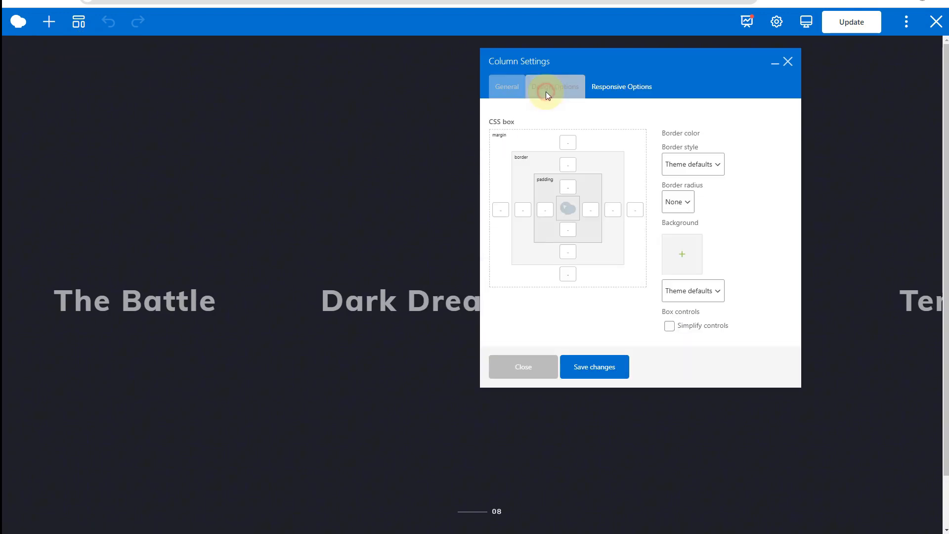
left_click(624, 89)
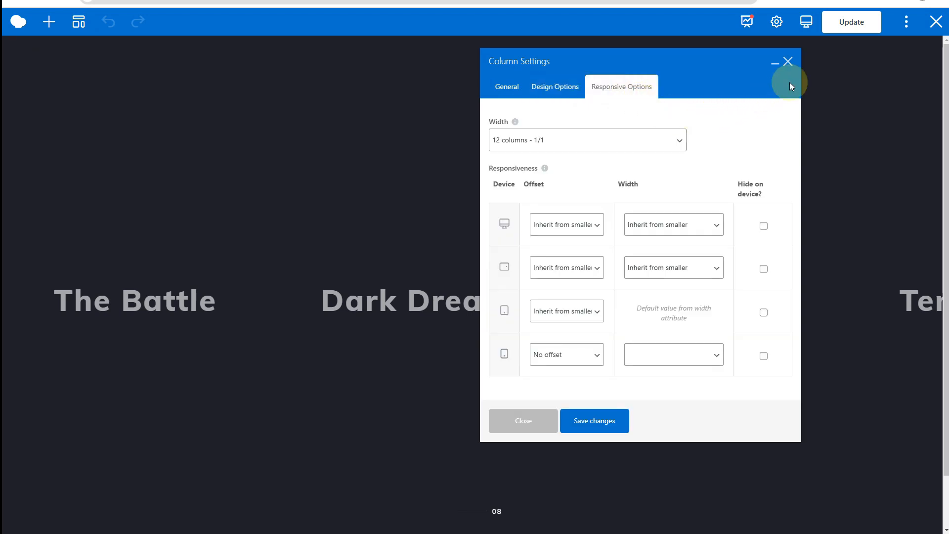
left_click(789, 62)
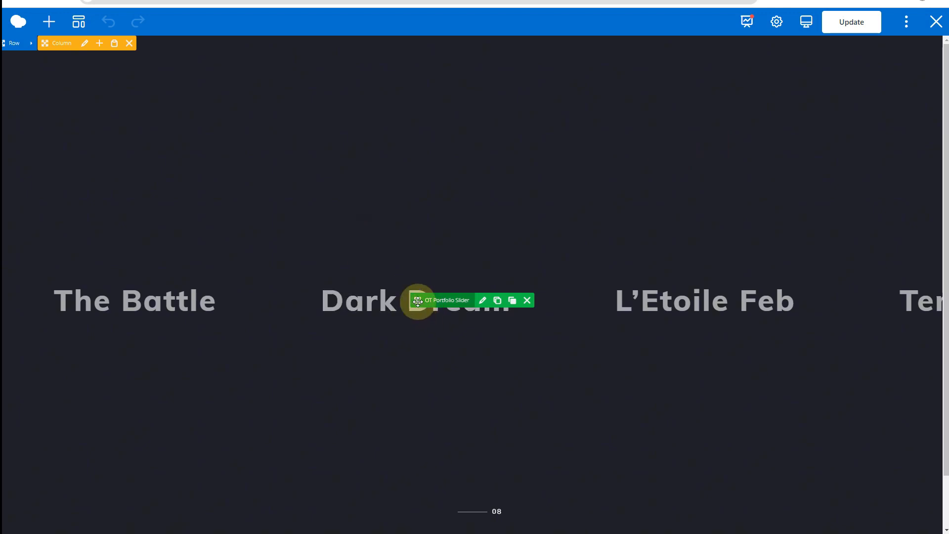
Configure the portfolio slider to show 8 projects with the Title Center title style and Fullscreen image style, and save the settings.
left_click(480, 307)
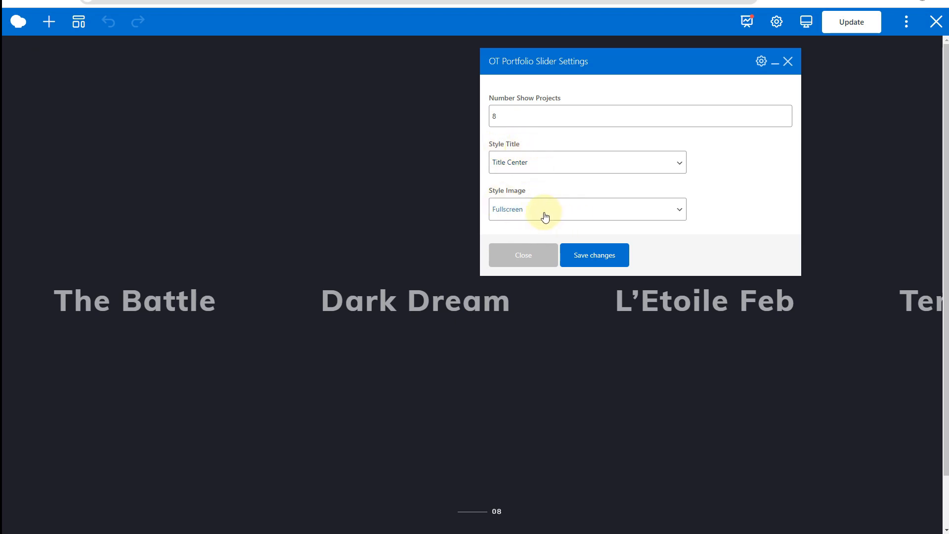
left_click(657, 168)
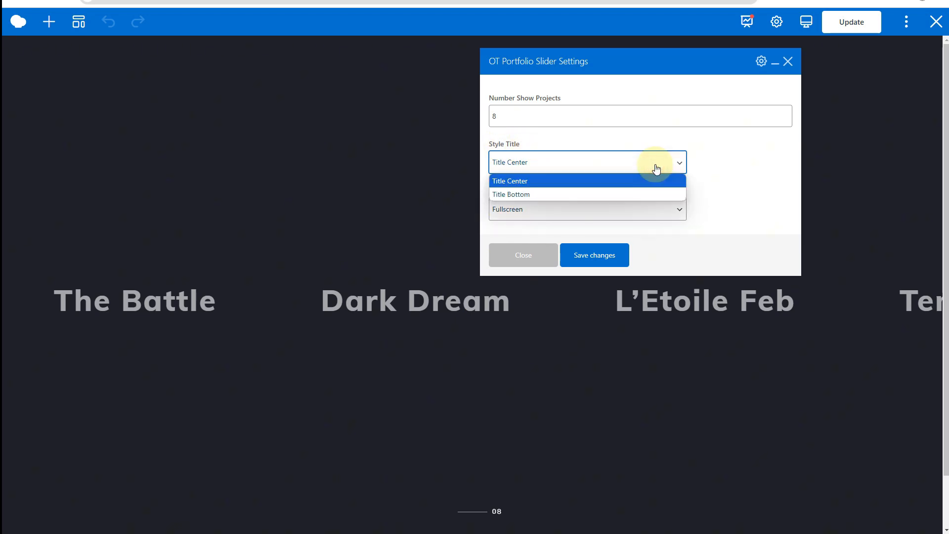
left_click(547, 182)
left_click(609, 211)
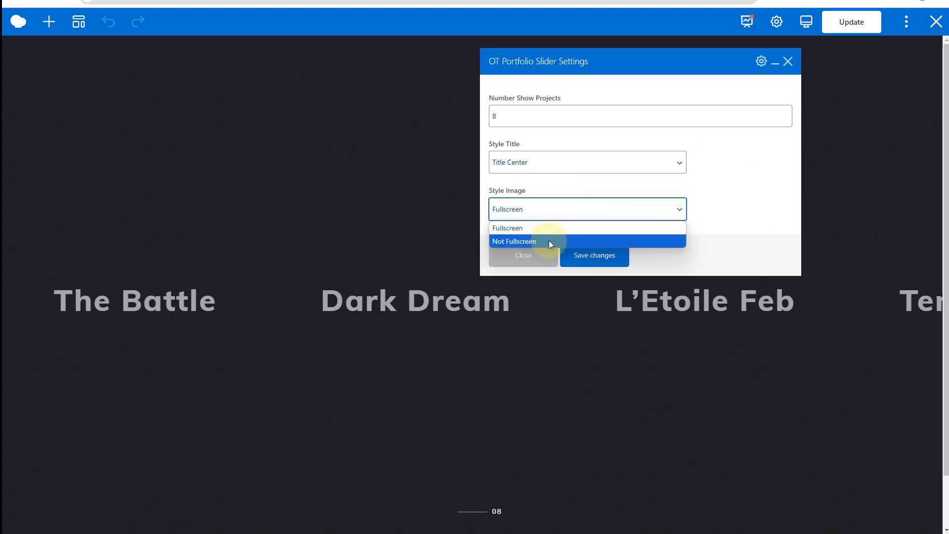
left_click(505, 117)
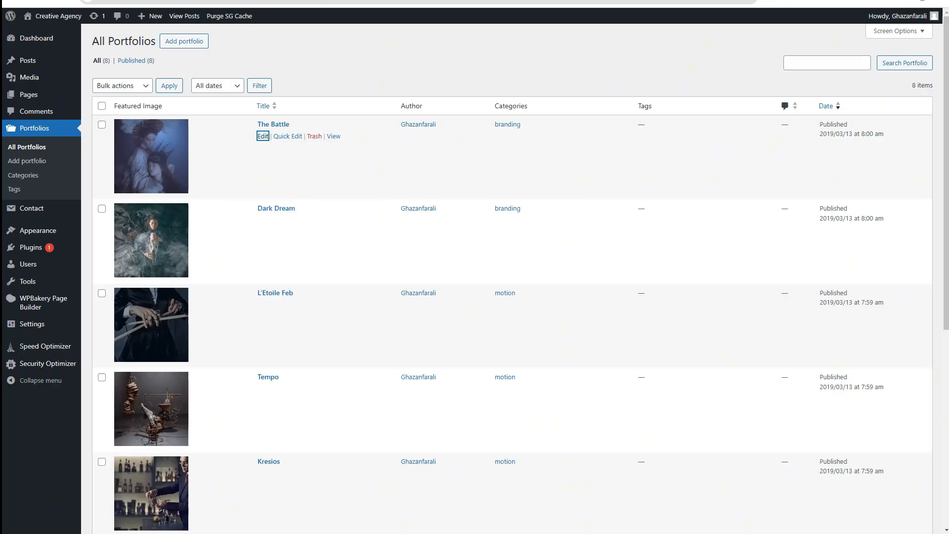
left_click_drag(112, 62, 103, 60)
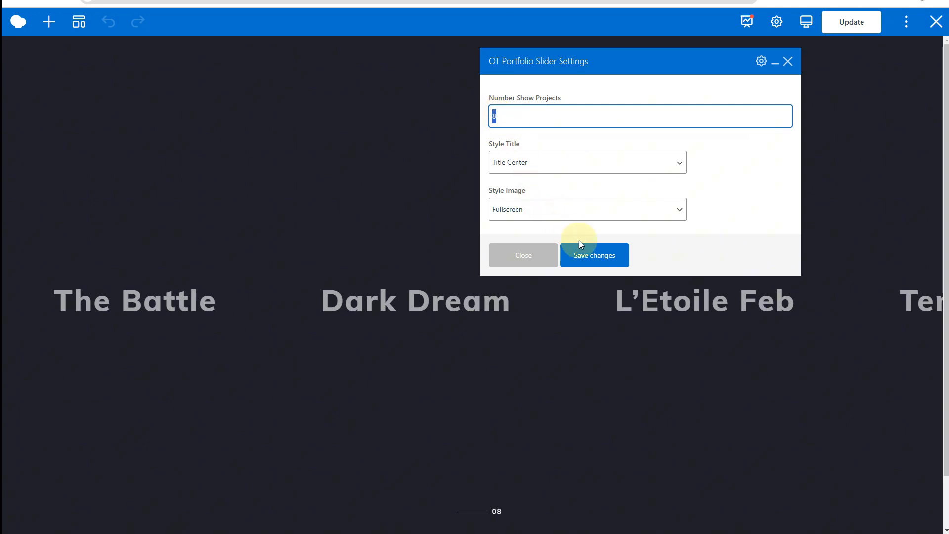
left_click(608, 255)
Check the slider layout down the page, update the page and exit the frontend editor.
scroll(606, 250, "down", 1)
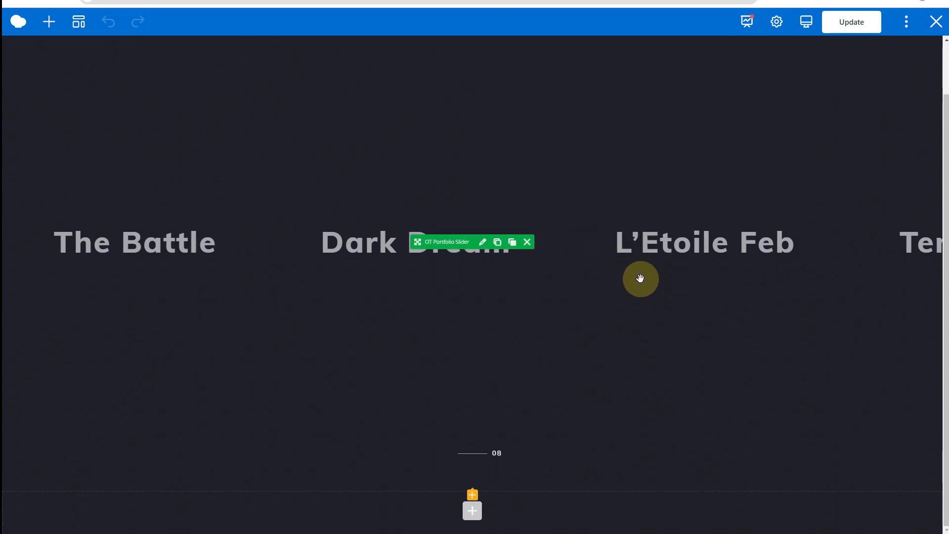
scroll(690, 246, "up", 1)
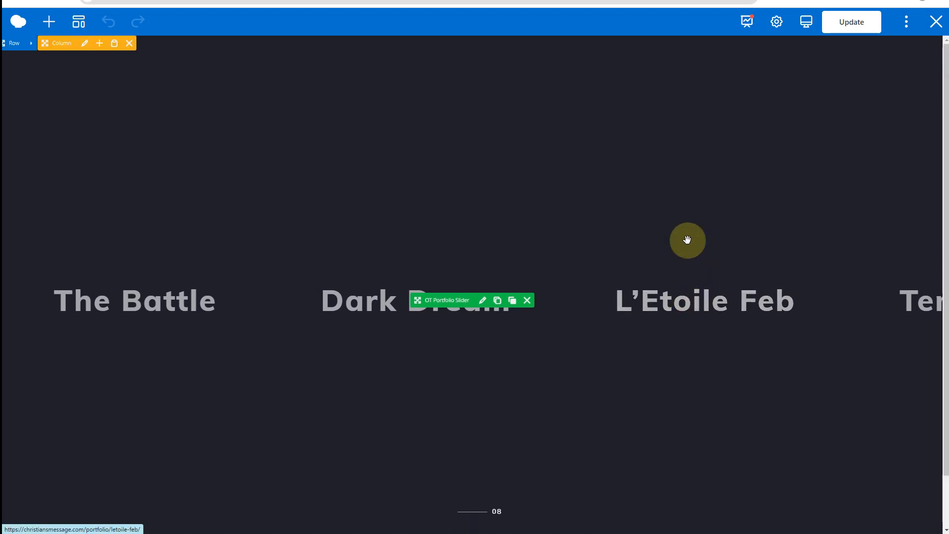
scroll(688, 242, "down", 1)
scroll(688, 240, "up", 1)
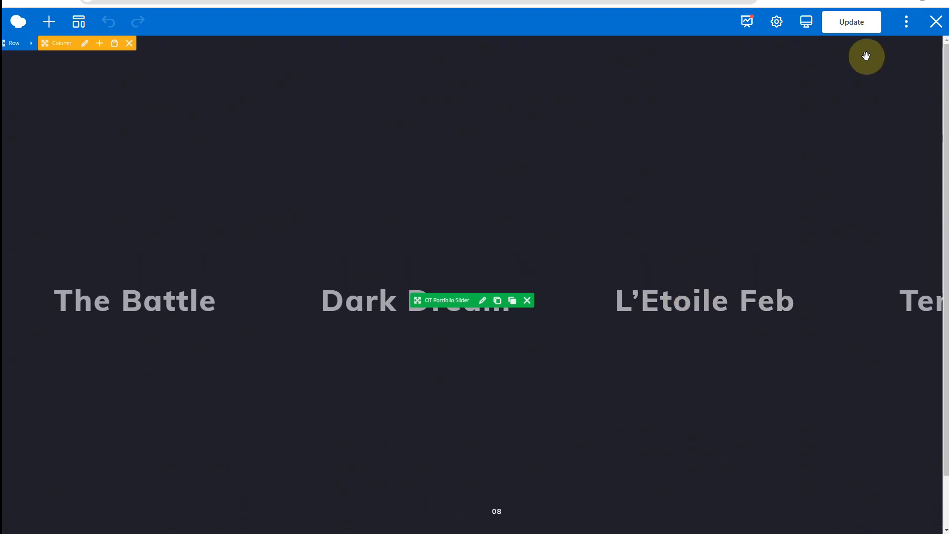
left_click(851, 23)
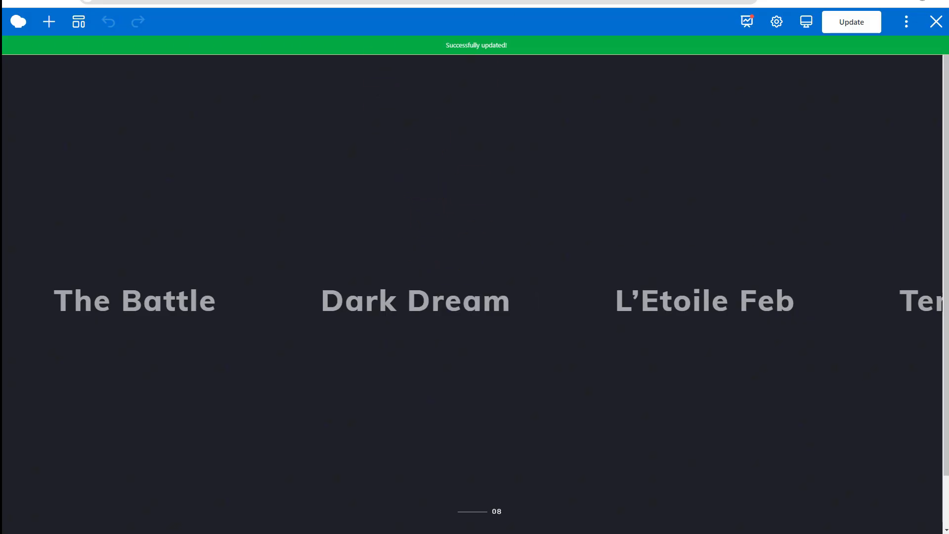
left_click(938, 25)
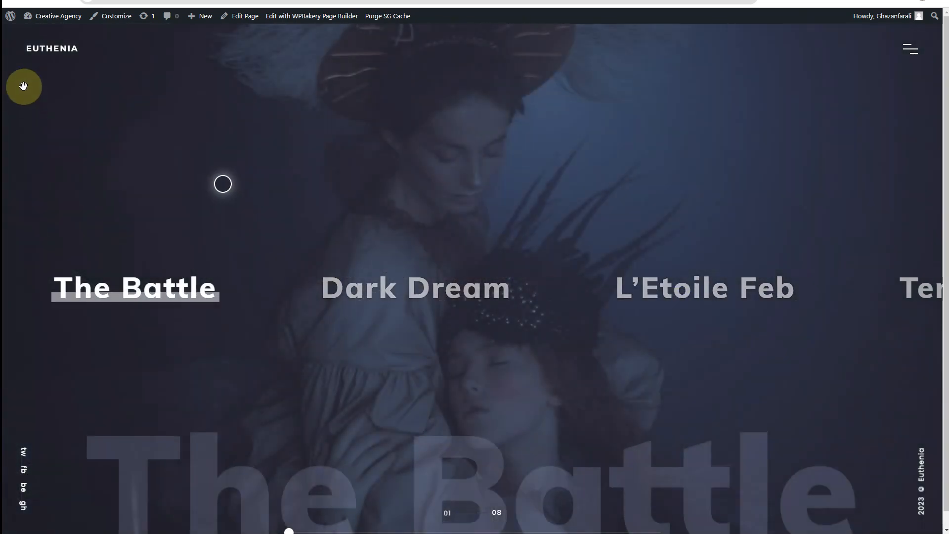
From the list of pages, open Home Masonry, Home Slice Revealer, Home Slider Bottom Title, Home Slider Center Title and Home Slider Centerd Image in separate browser tabs.
mouse_move(63, 19)
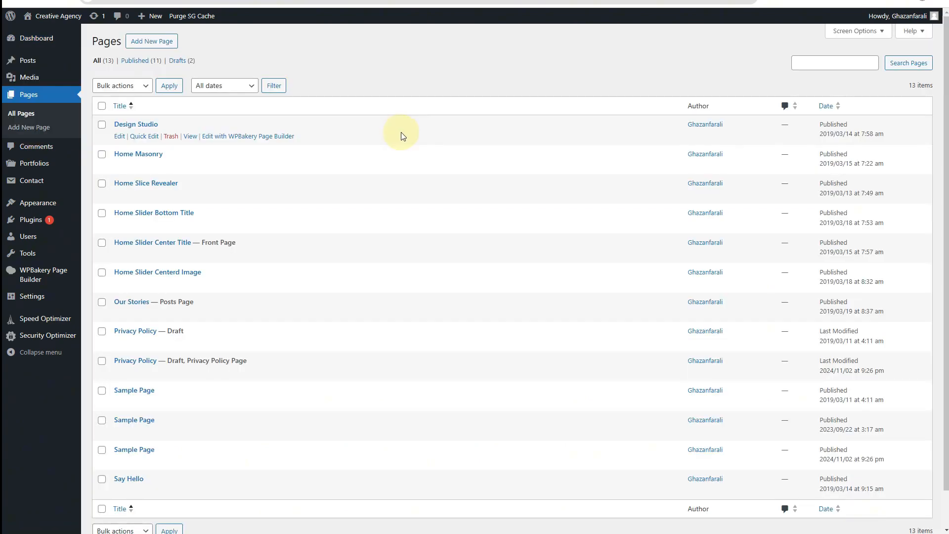
scroll(140, 187, "down", 1)
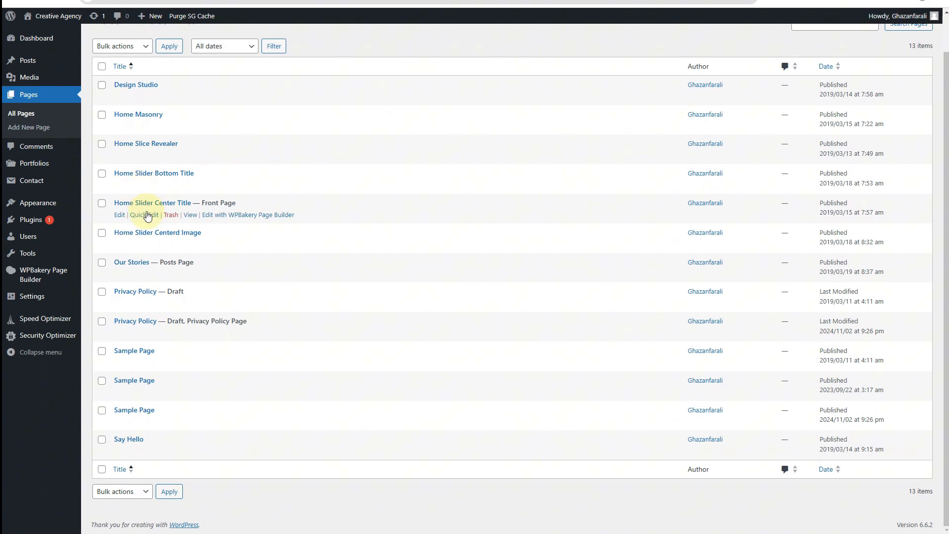
scroll(147, 216, "up", 1)
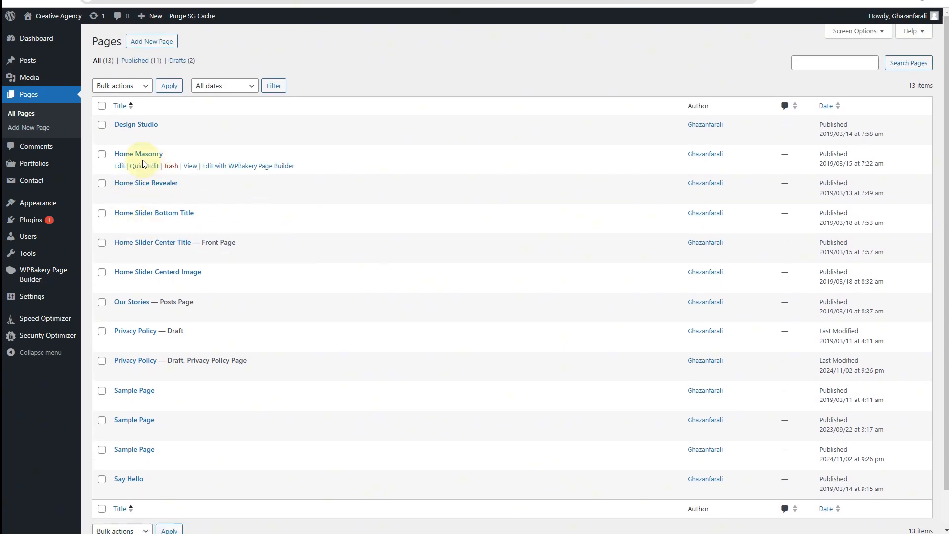
middle_click(188, 167)
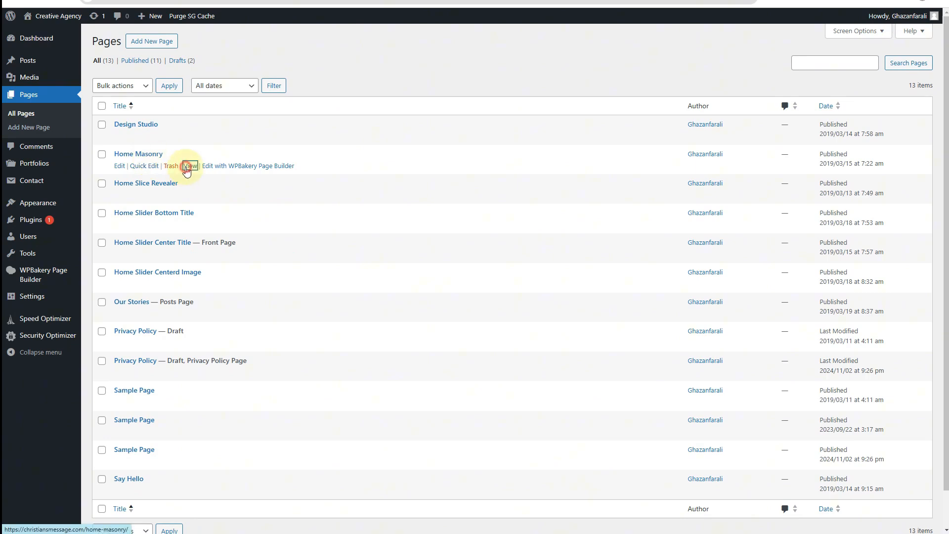
middle_click(193, 197)
middle_click(190, 225)
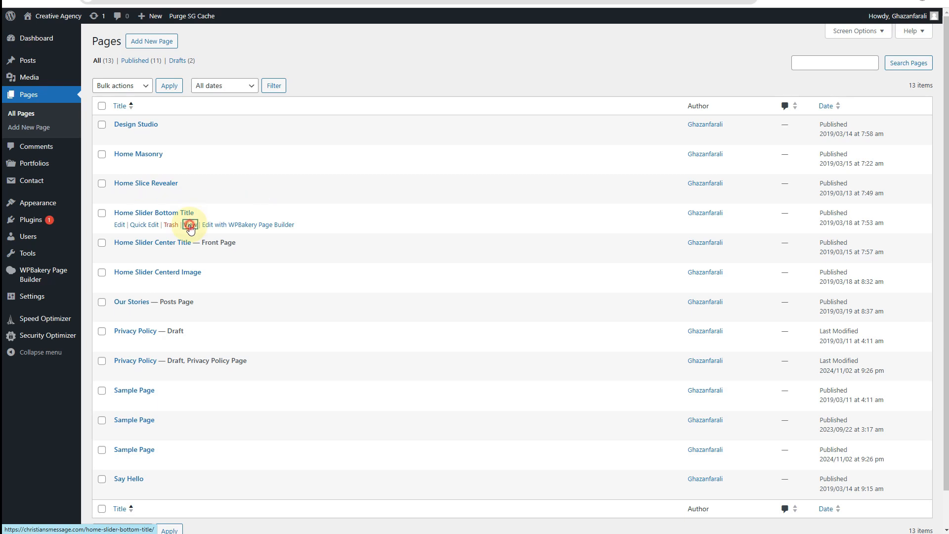
middle_click(191, 255)
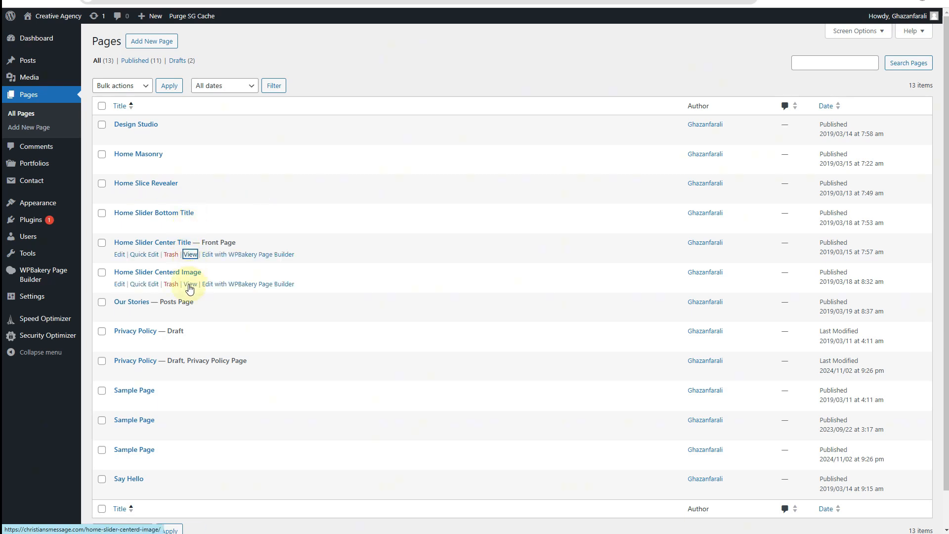
middle_click(191, 285)
Look through the live Home Masonry page from its heading down to the contact section and return to the category filters.
key("ctrl+Tab")
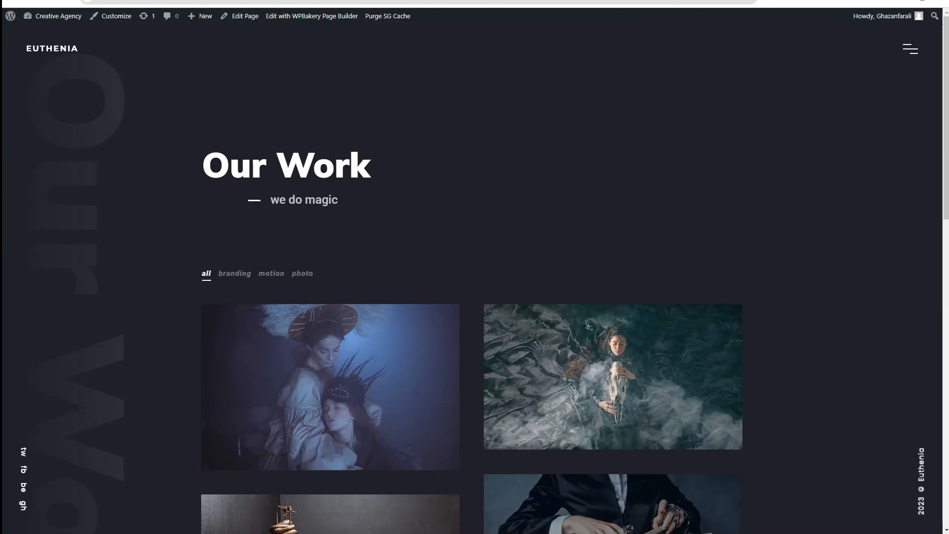
scroll(775, 174, "down", 3)
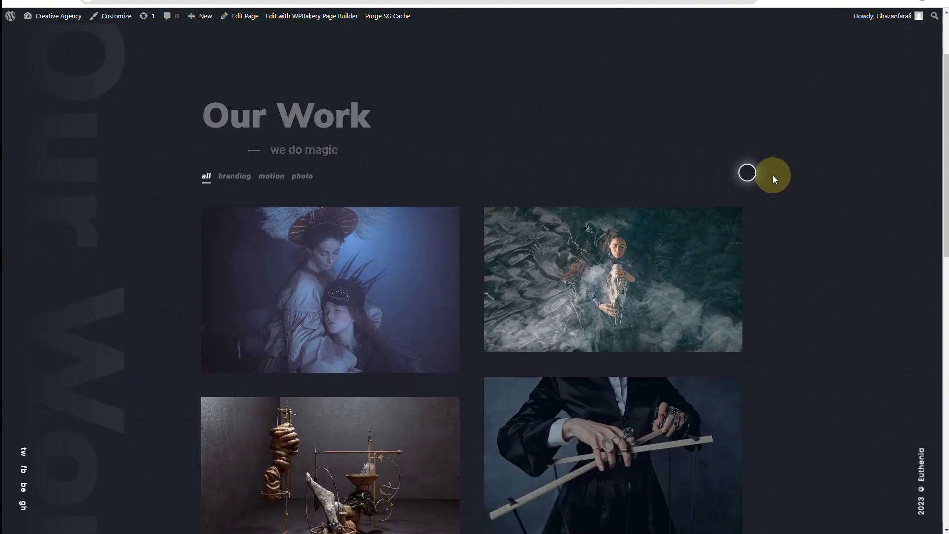
scroll(799, 183, "down", 4)
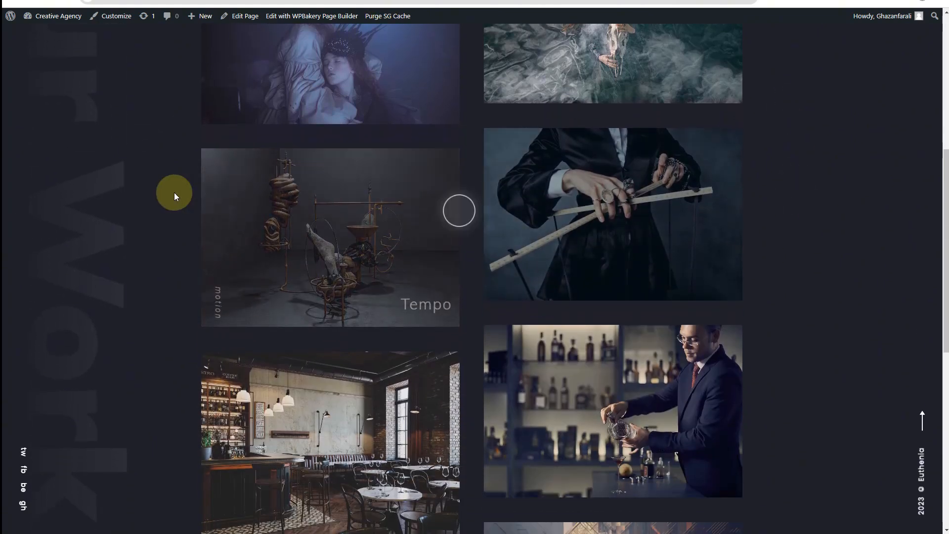
scroll(569, 193, "down", 5)
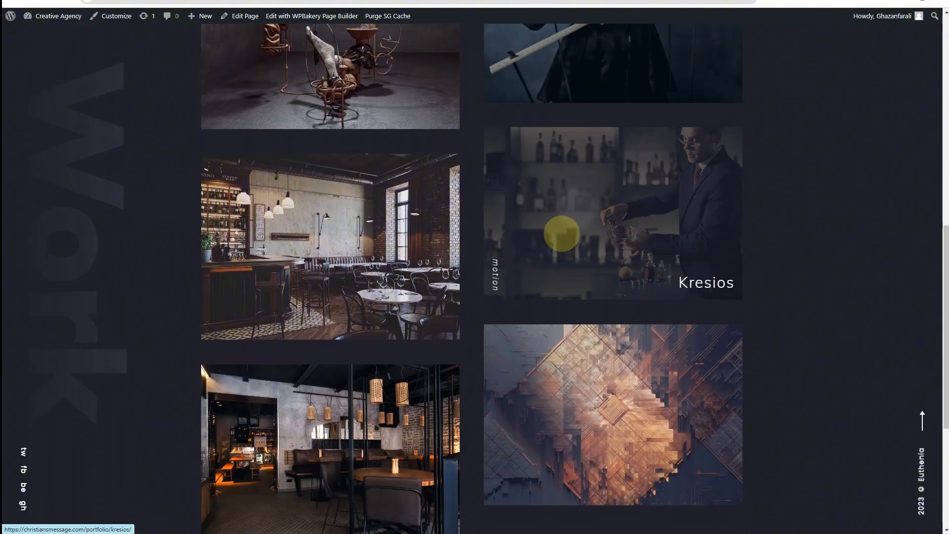
scroll(559, 295, "down", 5)
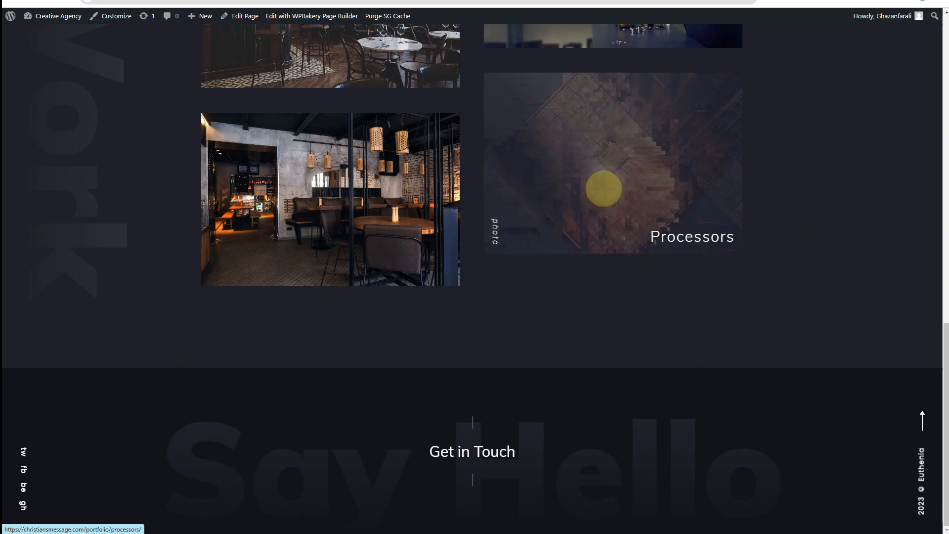
scroll(279, 231, "up", 15)
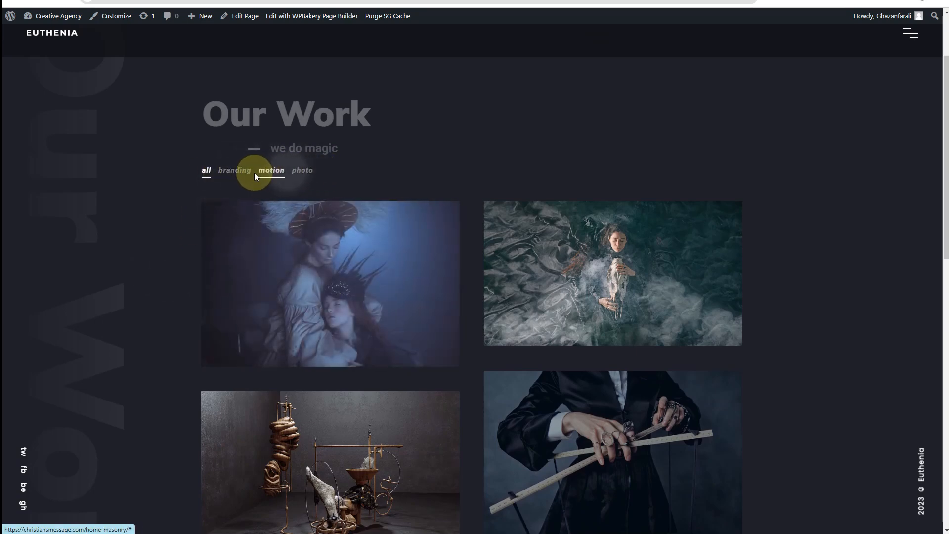
Filter the masonry projects by branding, motion and photo in turn, then show all of them again.
left_click(236, 170)
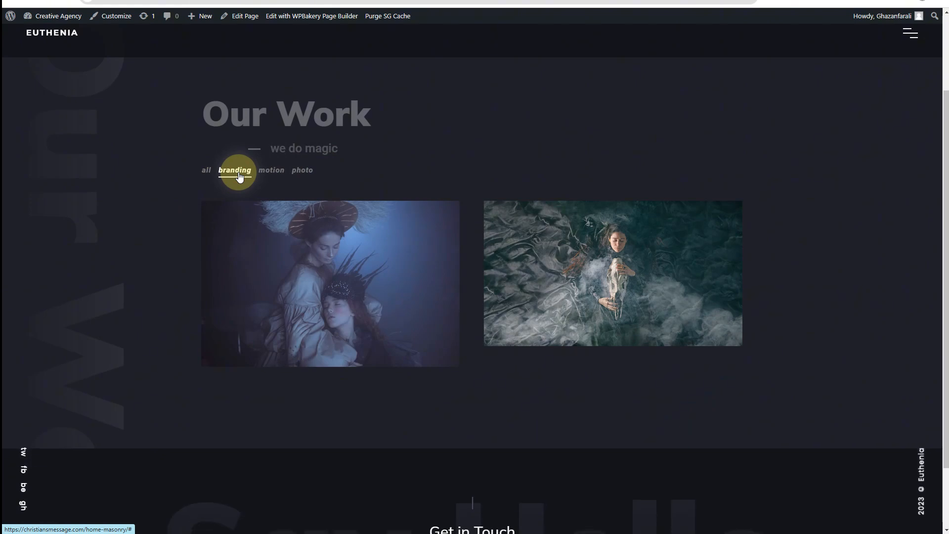
left_click(265, 172)
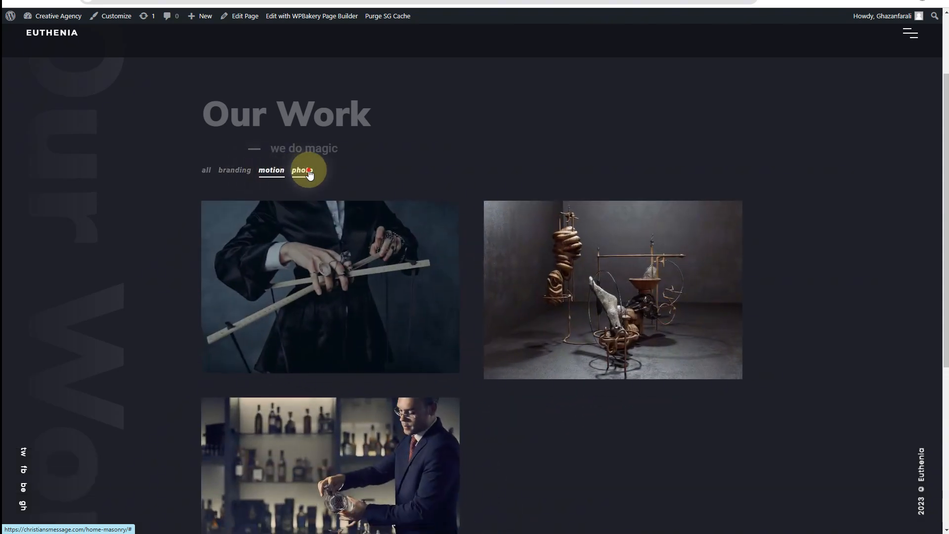
left_click(303, 171)
left_click(206, 171)
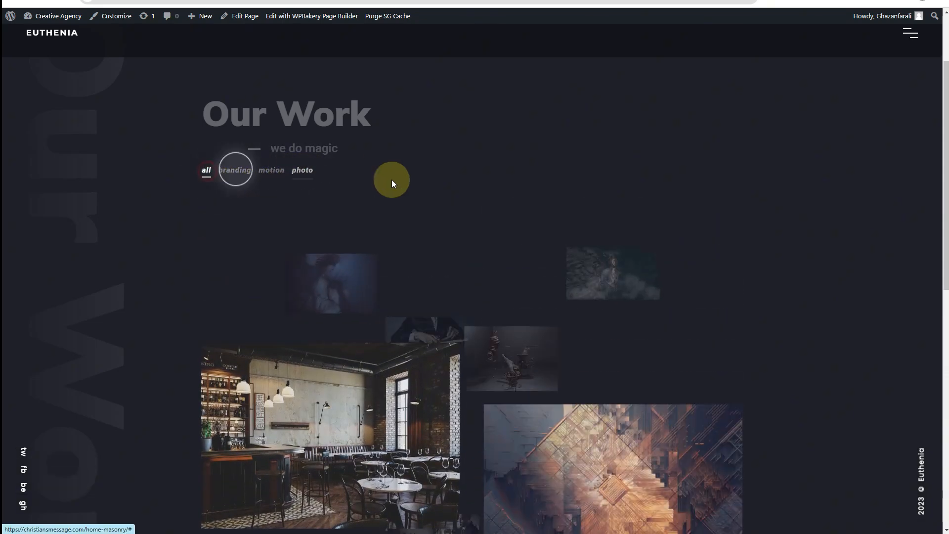
Look through the projects on the live Home Slice Revealer page, from The Battle down past Kresios.
left_click(388, 263)
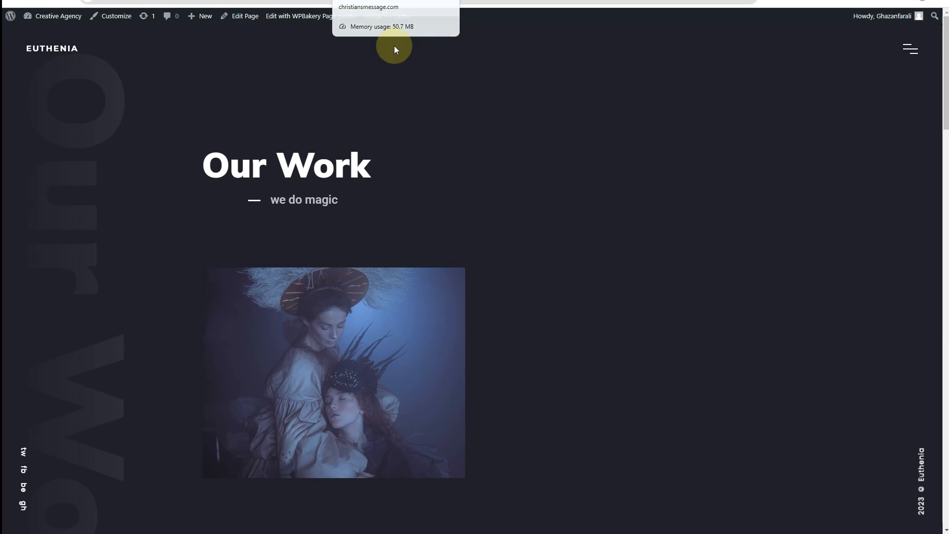
scroll(533, 162, "down", 6)
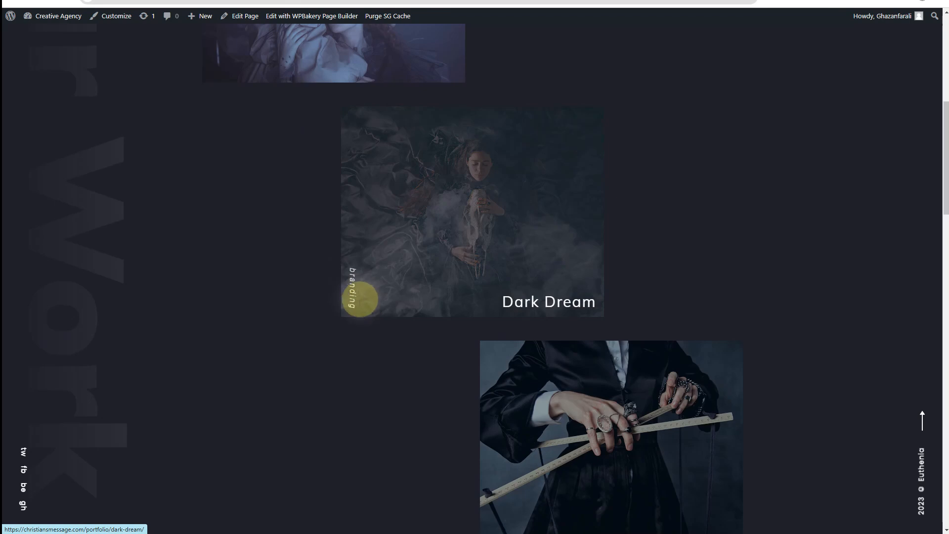
scroll(350, 291, "down", 5)
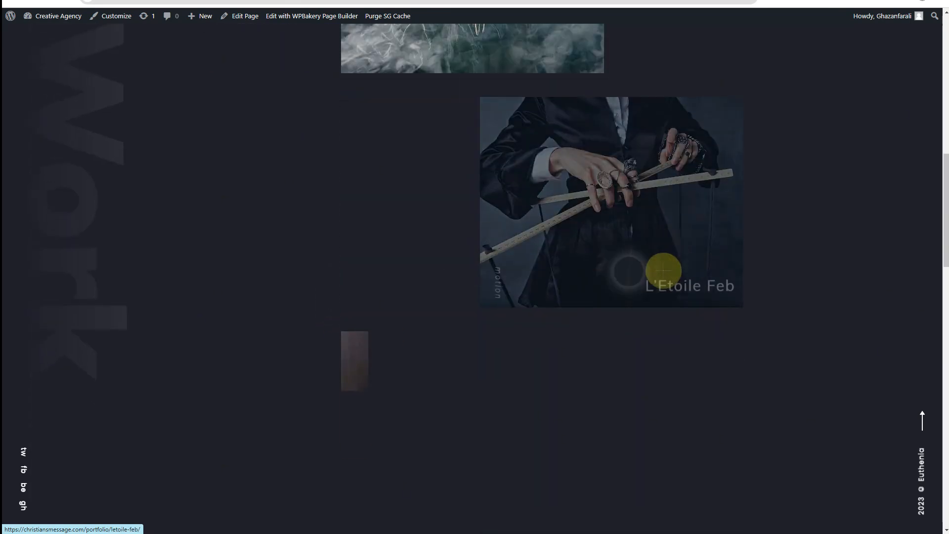
scroll(602, 262, "down", 10)
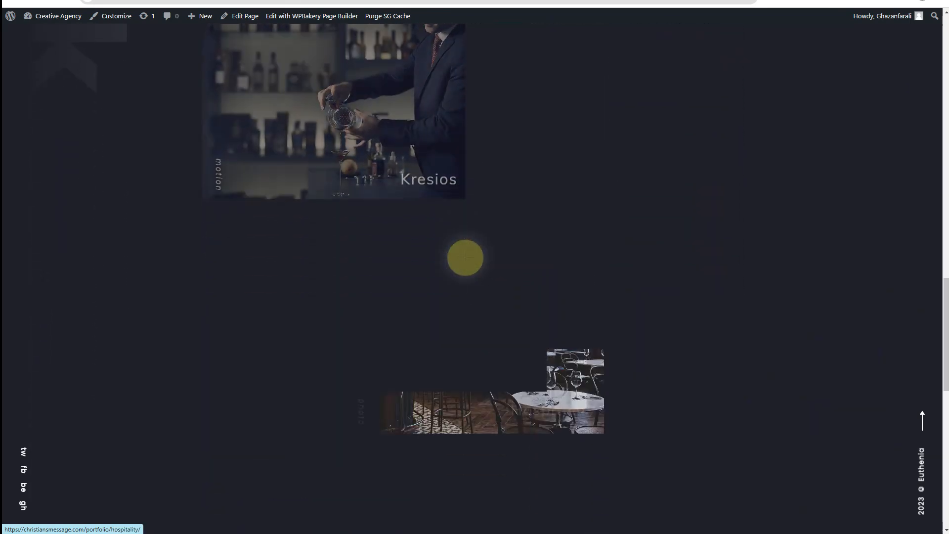
View the live Home Slider Bottom Title page and bring up its L'Etoile Feb project.
left_click(440, 1)
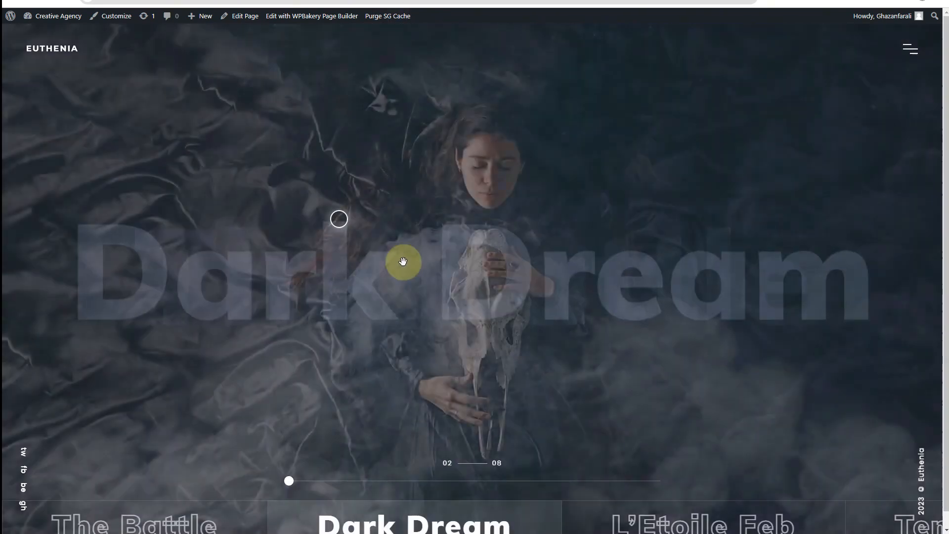
left_click(664, 512)
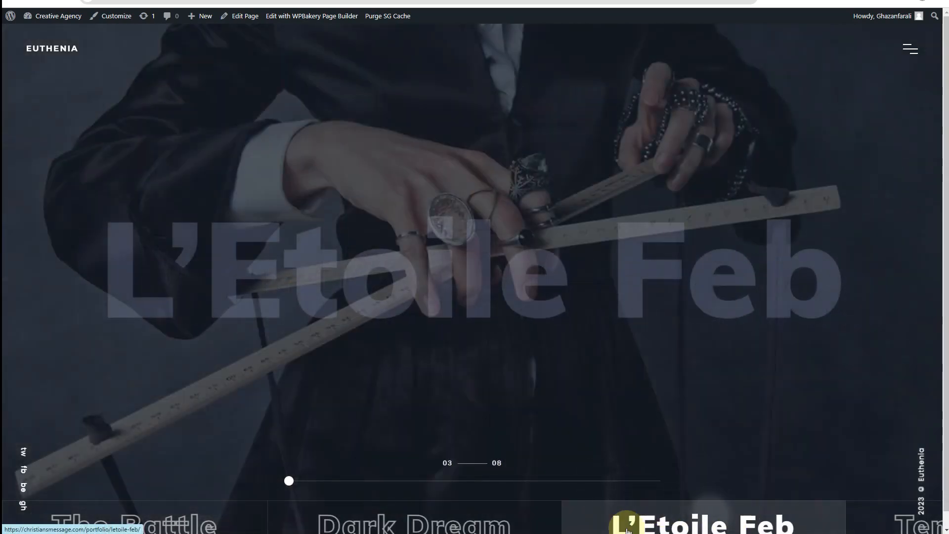
Look through the projects on the live Home Slider Bottom Title page, from L'Etoile Feb to Hospitality.
scroll(372, 333, "down", 3)
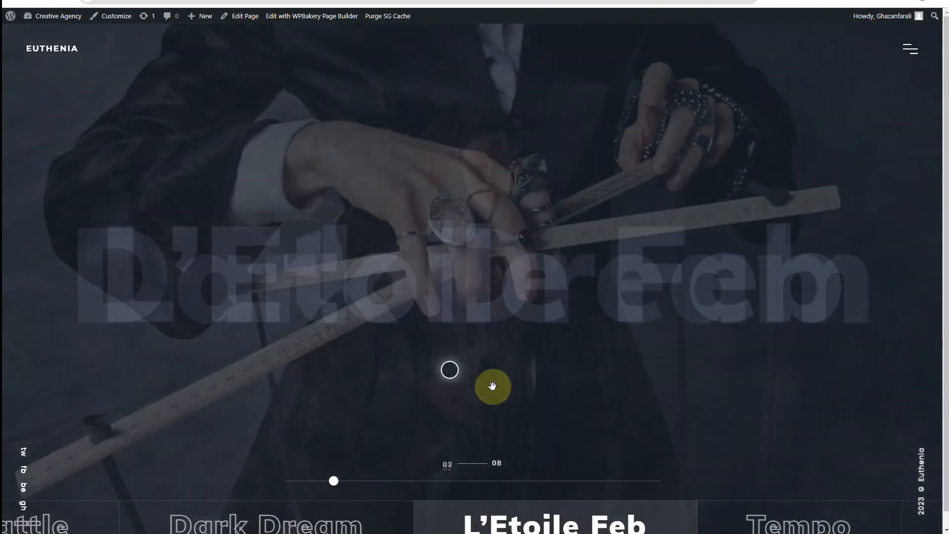
scroll(522, 332, "down", 5)
scroll(523, 332, "down", 3)
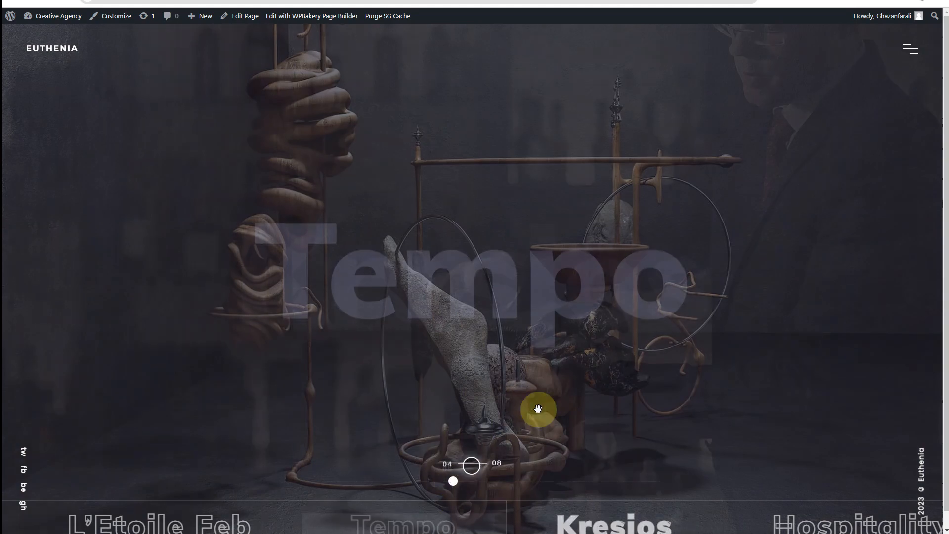
scroll(569, 396, "down", 3)
scroll(569, 396, "down", 3)
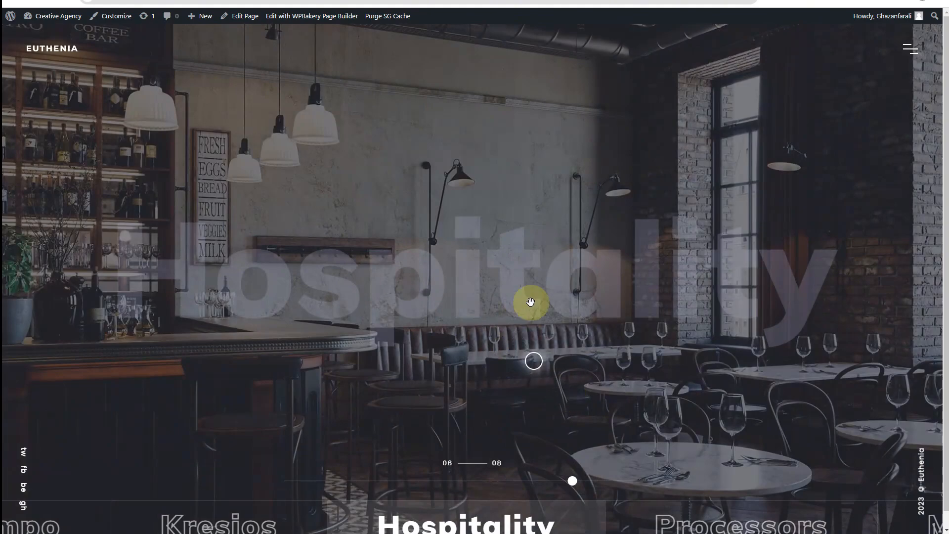
scroll(574, 365, "down", 3)
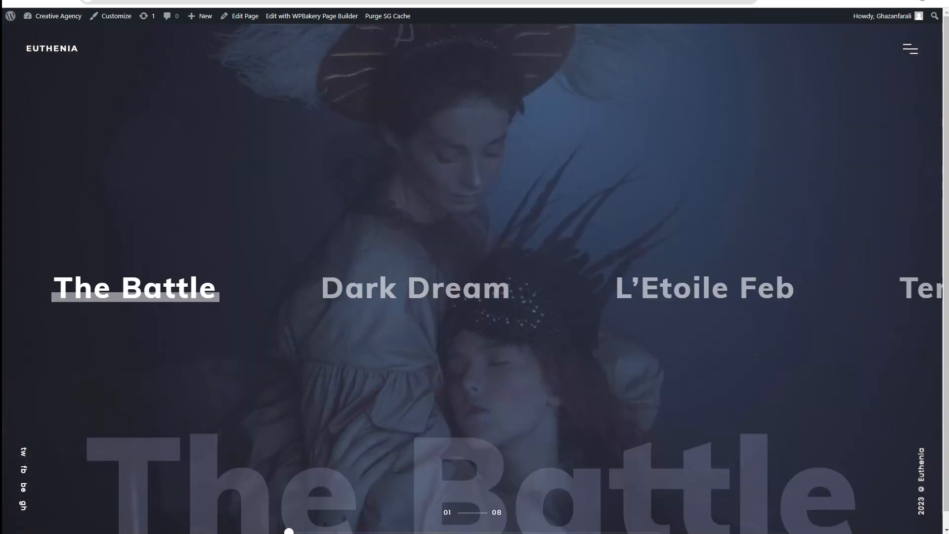
Look through the projects on the live Home Slider Center Title page, from The Battle to Tempo.
scroll(409, 265, "down", 3)
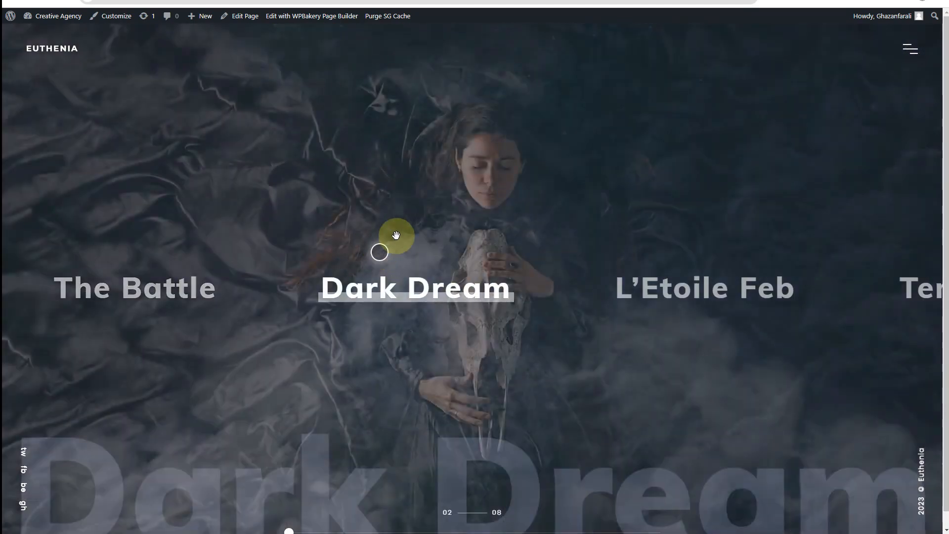
scroll(405, 233, "down", 3)
scroll(416, 230, "down", 5)
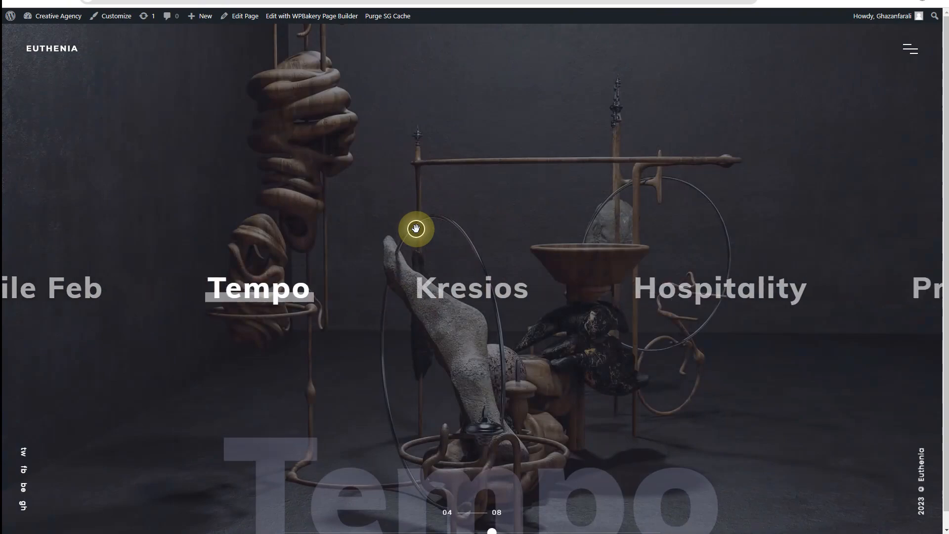
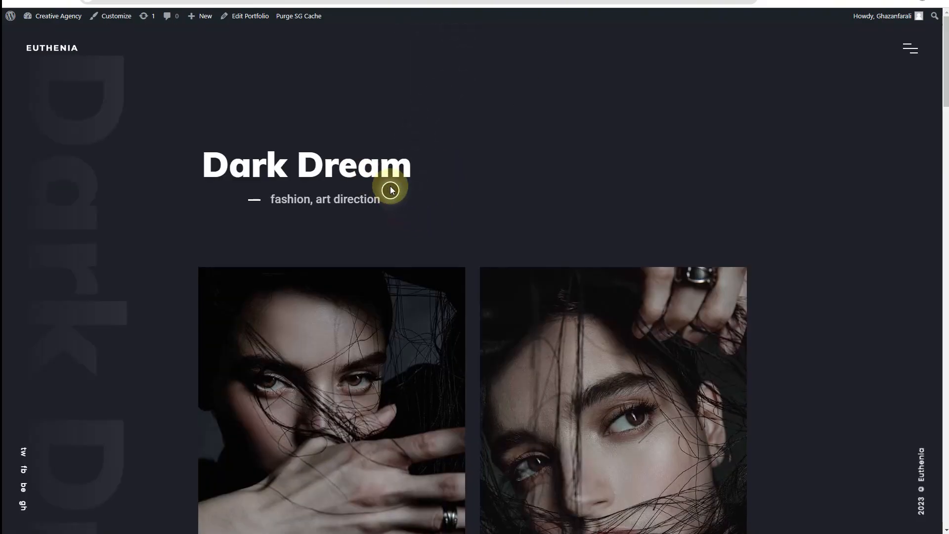
Look down the Dark Dream project page and view the live Home Slider Centerd Image page.
scroll(403, 185, "down", 10)
scroll(407, 185, "down", 10)
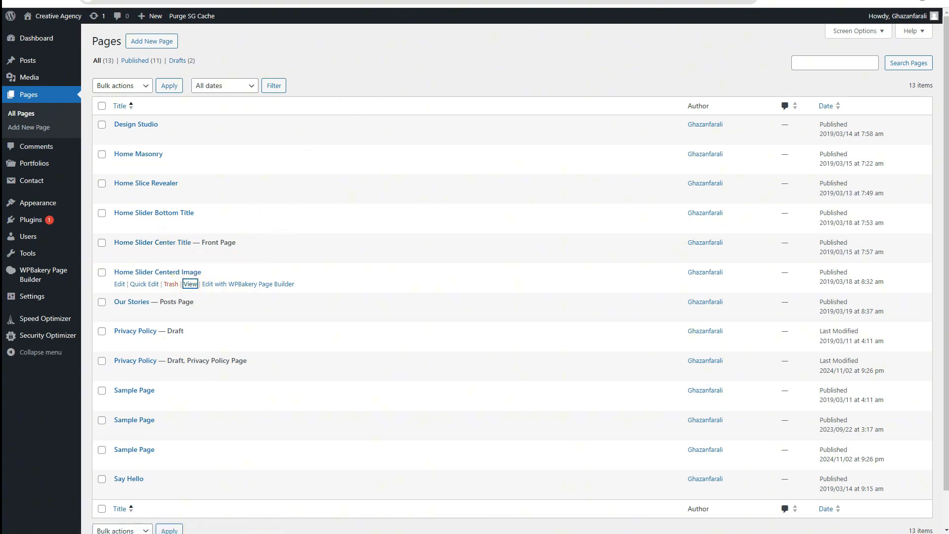
left_click(558, 1)
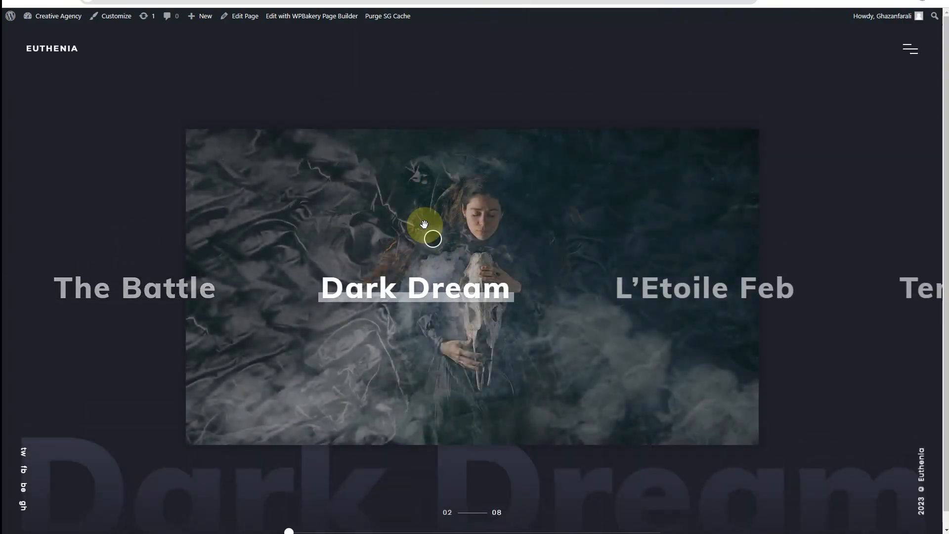
Move the Home Masonry, Home Slice Revealer, Home Slider Bottom Title and Home Slider Center Title pages to the trash in bulk.
left_click(426, 1)
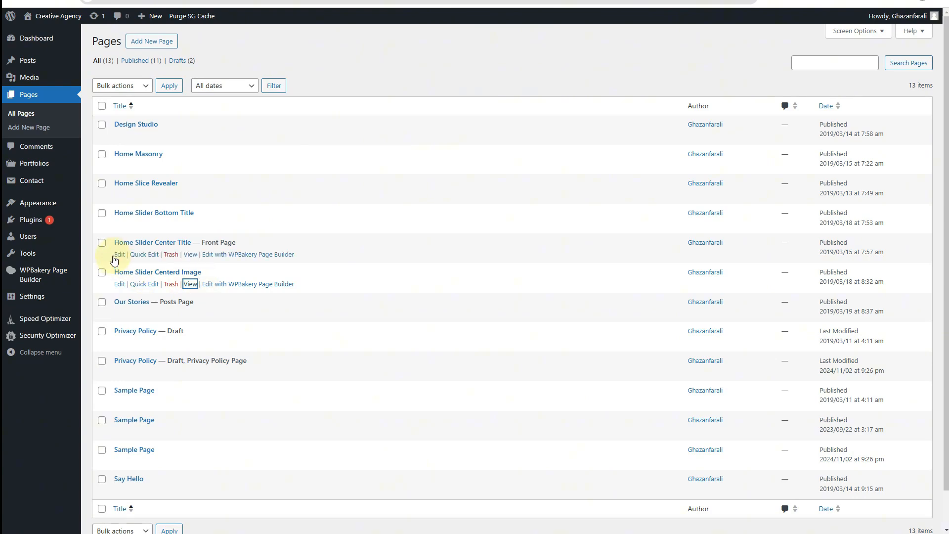
left_click(102, 243)
left_click(102, 213)
left_click(102, 183)
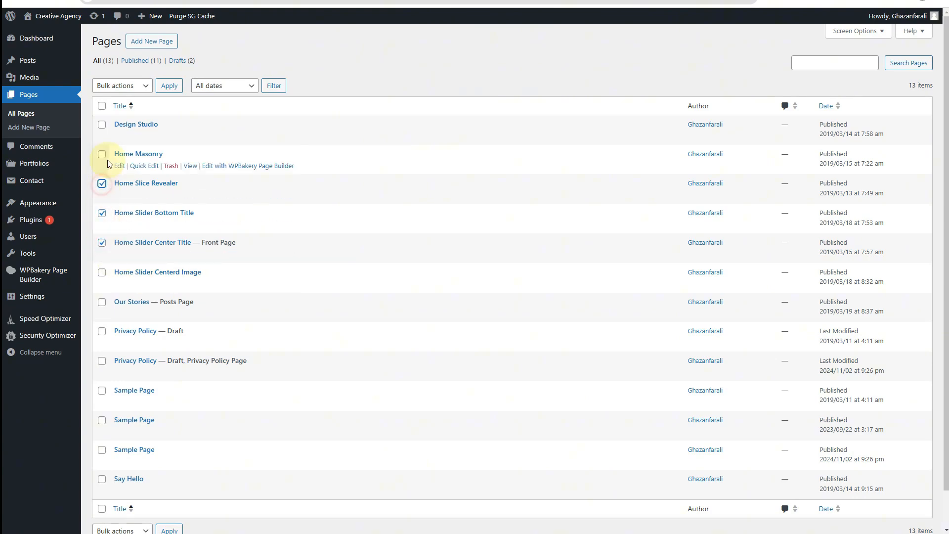
left_click(107, 156)
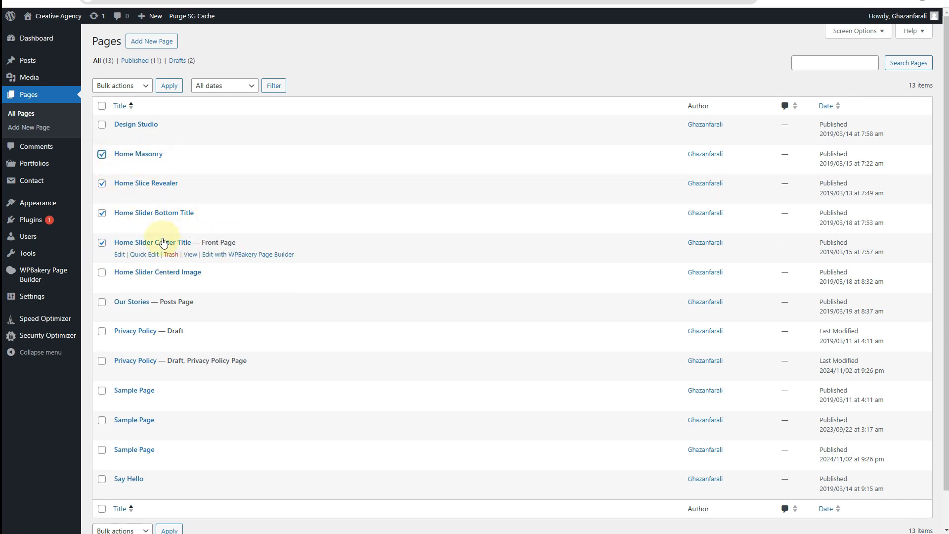
left_click(147, 87)
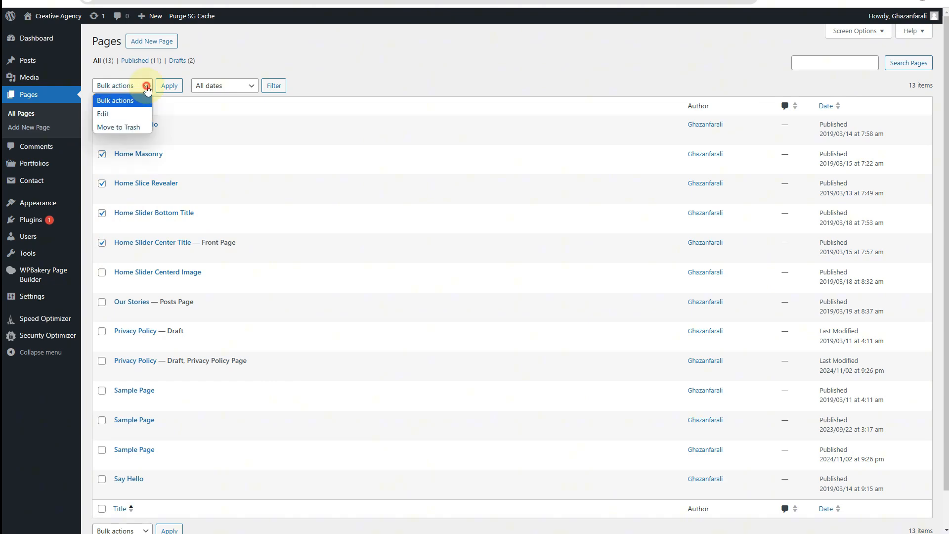
left_click(118, 127)
left_click(168, 86)
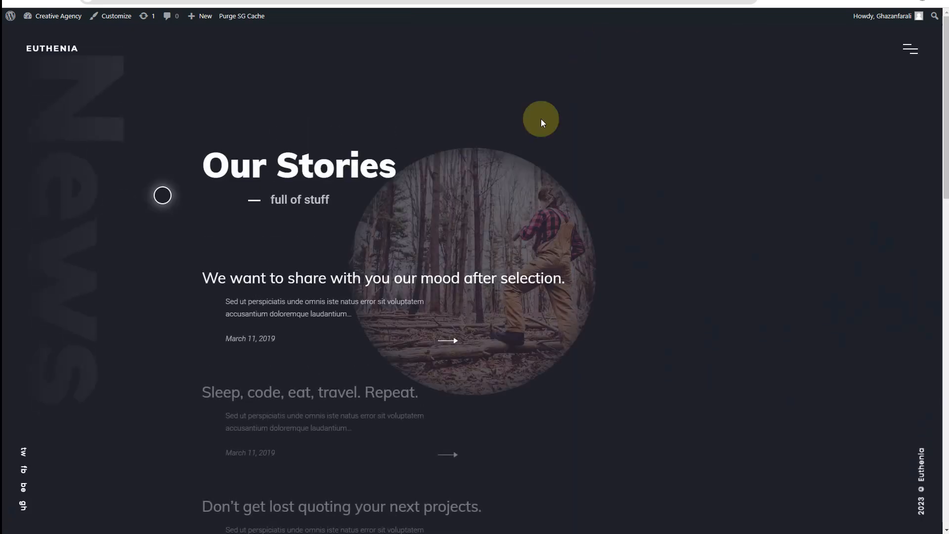
Look through the stories on the live Our Stories page and return to its heading.
scroll(310, 194, "down", 15)
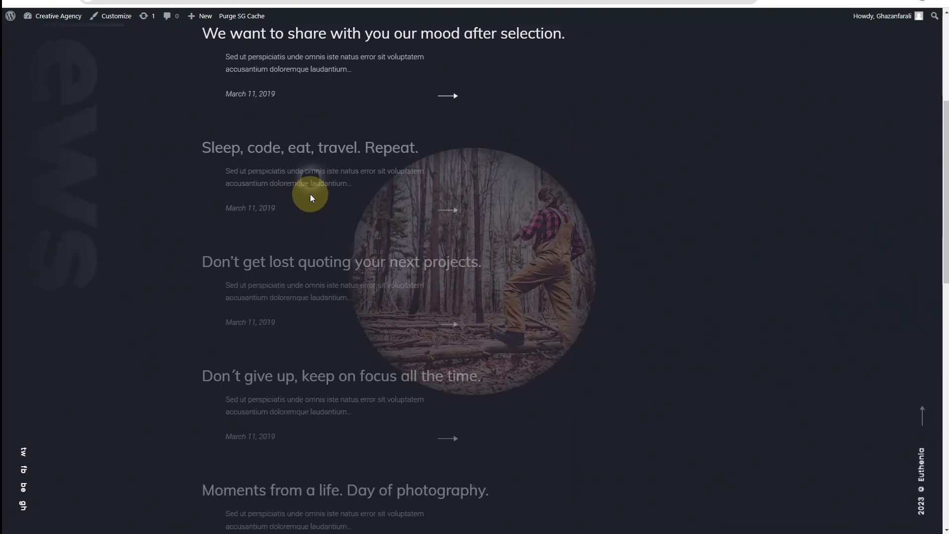
scroll(310, 197, "down", 3)
scroll(310, 198, "up", 20)
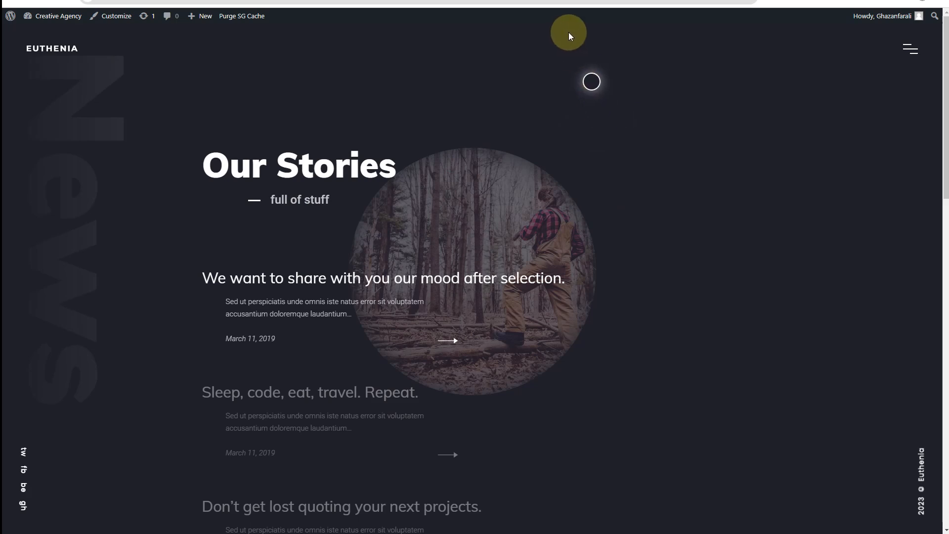
Rename the Home Slider Centerd Image page as Home and set its slug to home using Quick Edit.
left_click(549, 1)
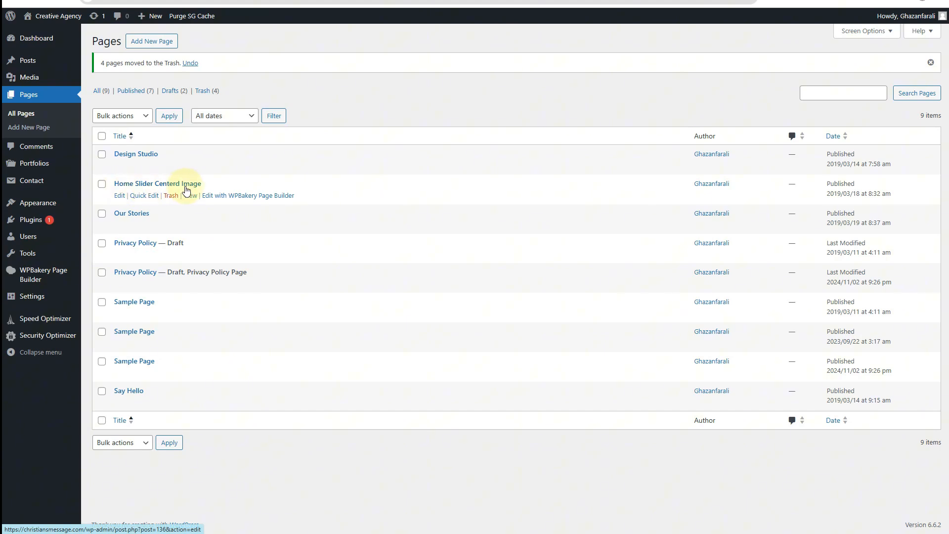
left_click(139, 196)
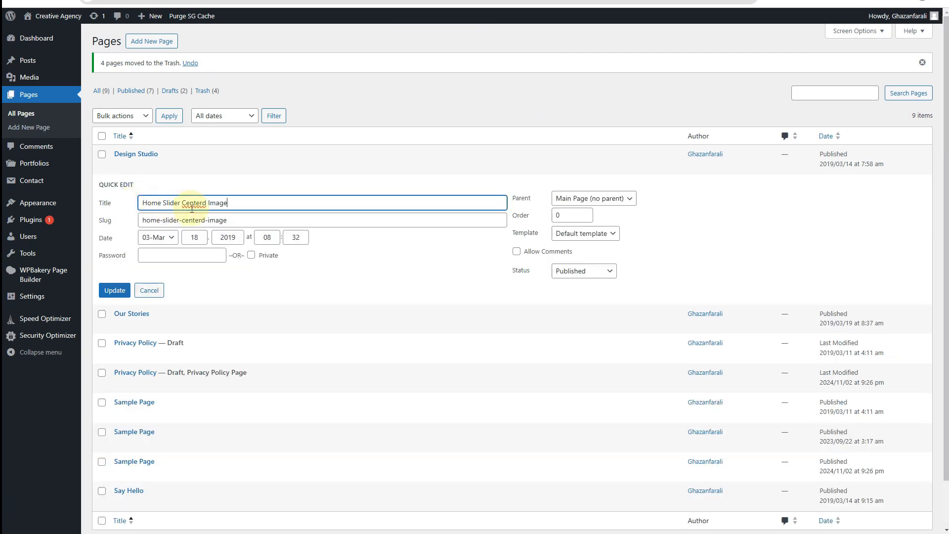
left_click_drag(234, 203, 181, 204)
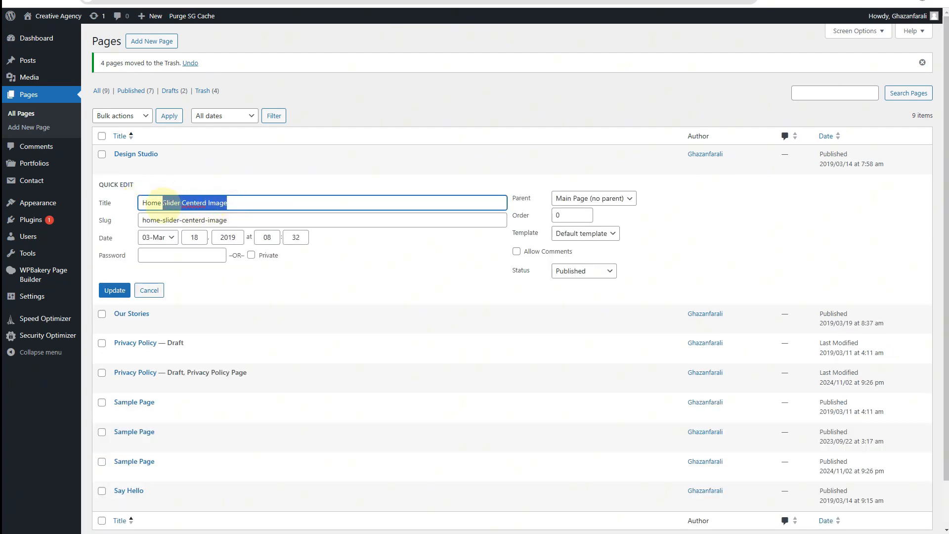
left_click_drag(236, 220, 163, 221)
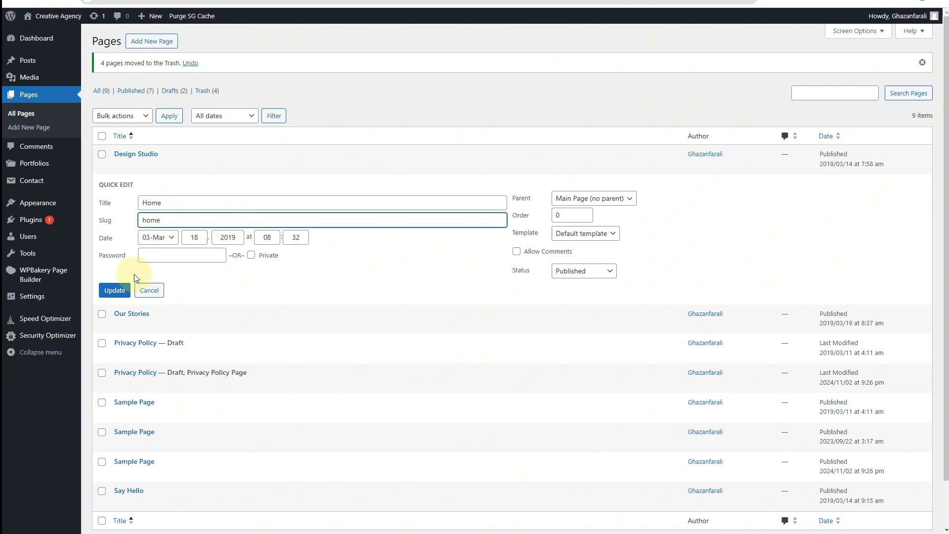
left_click(110, 291)
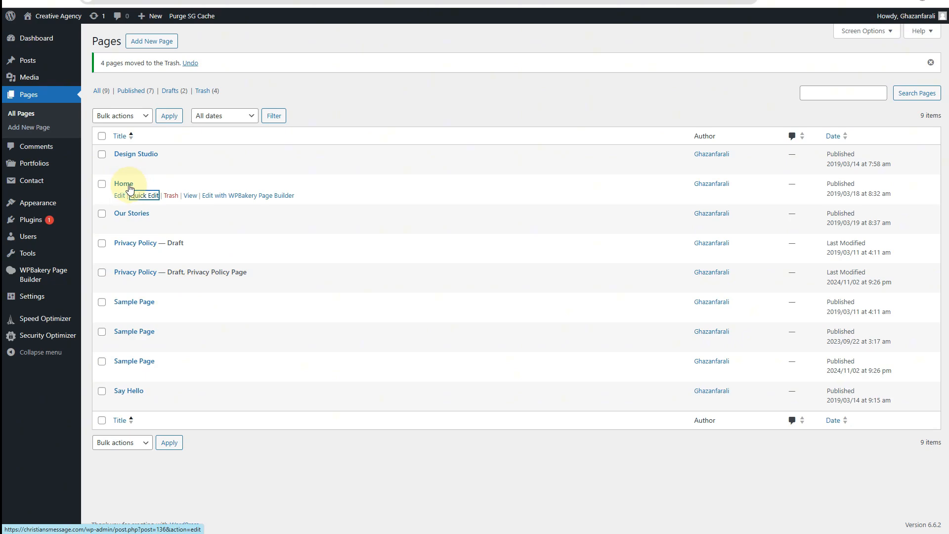
Set the site's homepage to the static page Home in the Reading settings and save the changes.
mouse_move(35, 303)
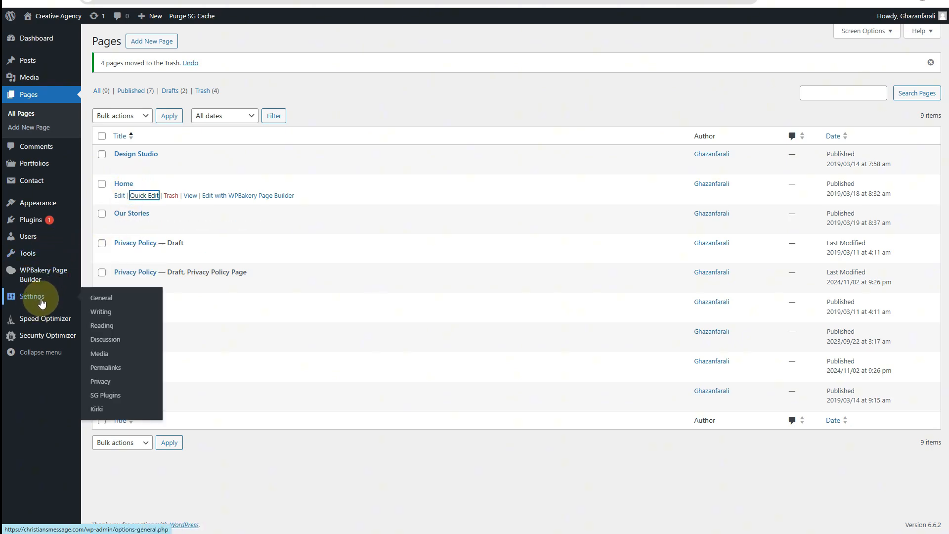
left_click(105, 327)
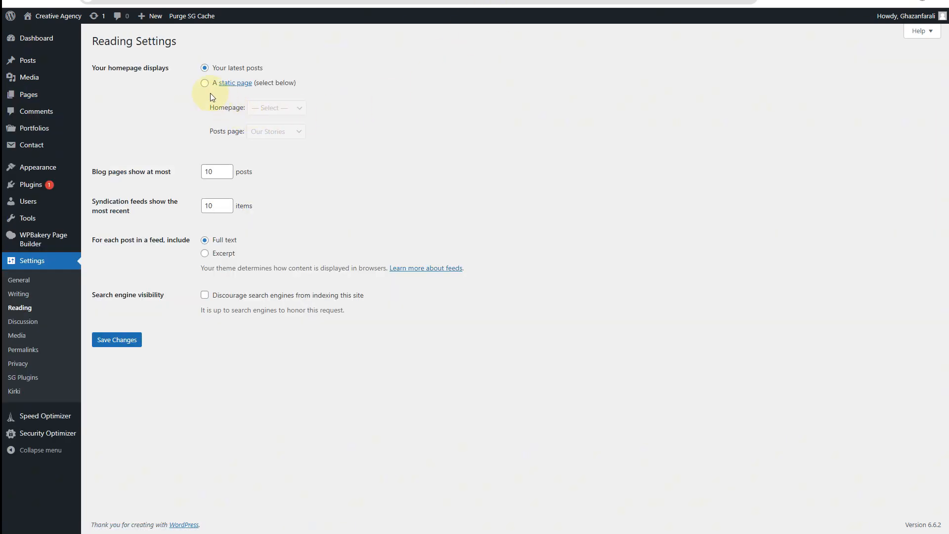
left_click(204, 83)
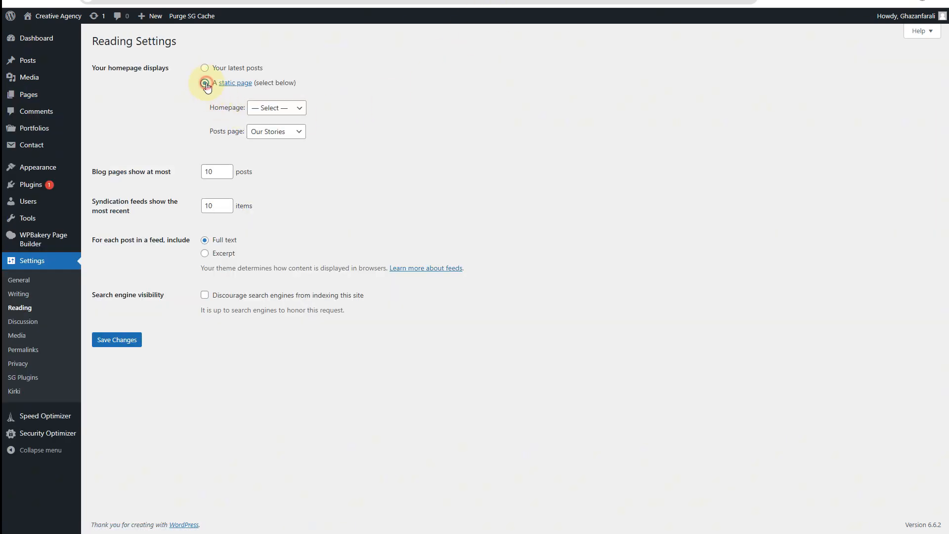
left_click(298, 116)
left_click(288, 150)
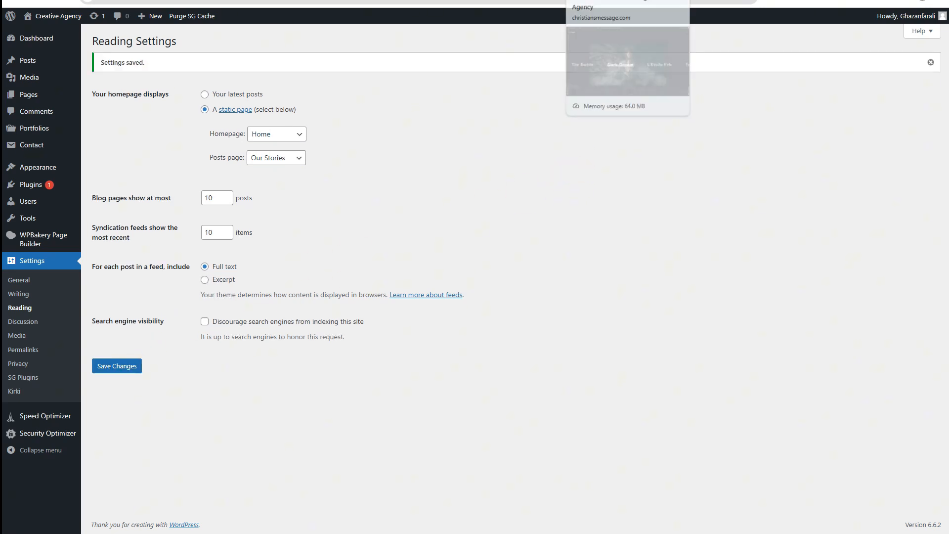
Reload the live site and look through the front page's project slider, from The Battle up to Processors.
left_click(598, 0)
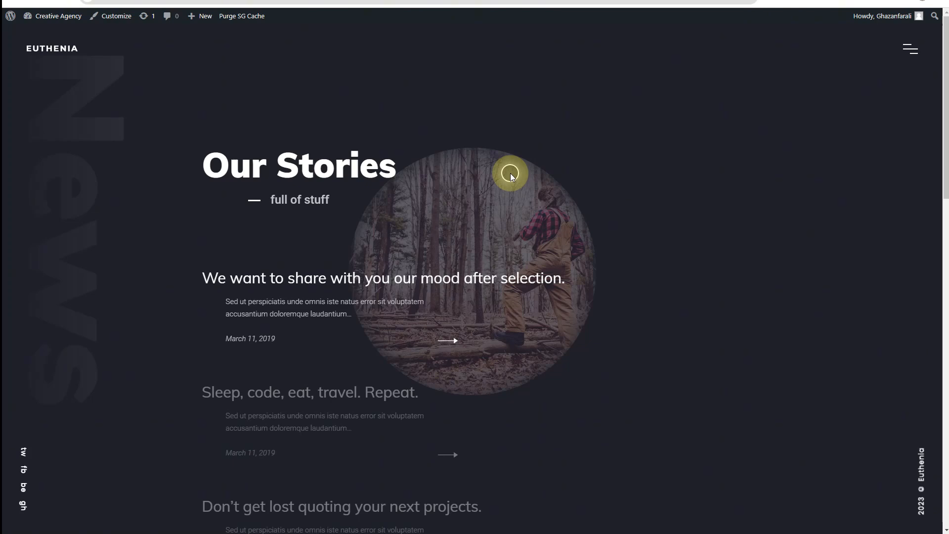
key("F5")
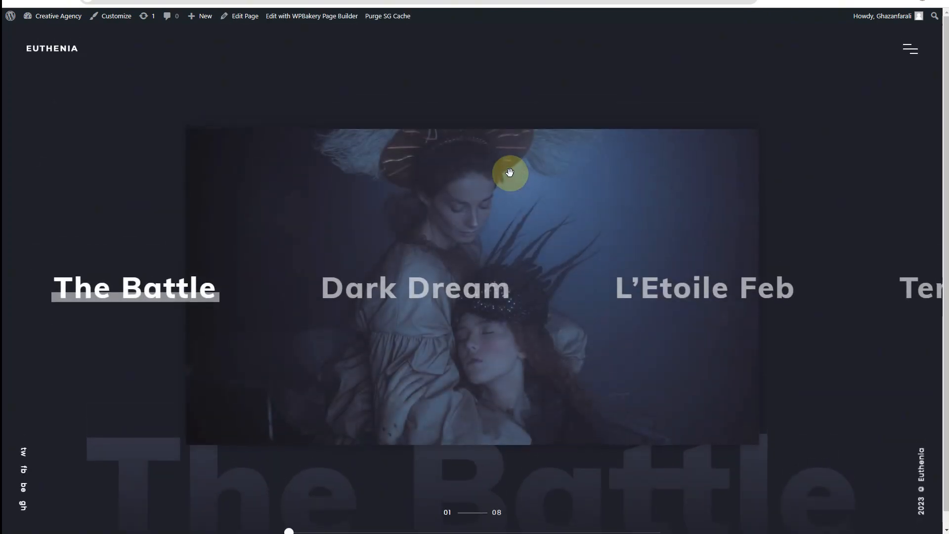
scroll(529, 205, "down", 1)
scroll(529, 207, "up", 1)
mouse_move(684, 290)
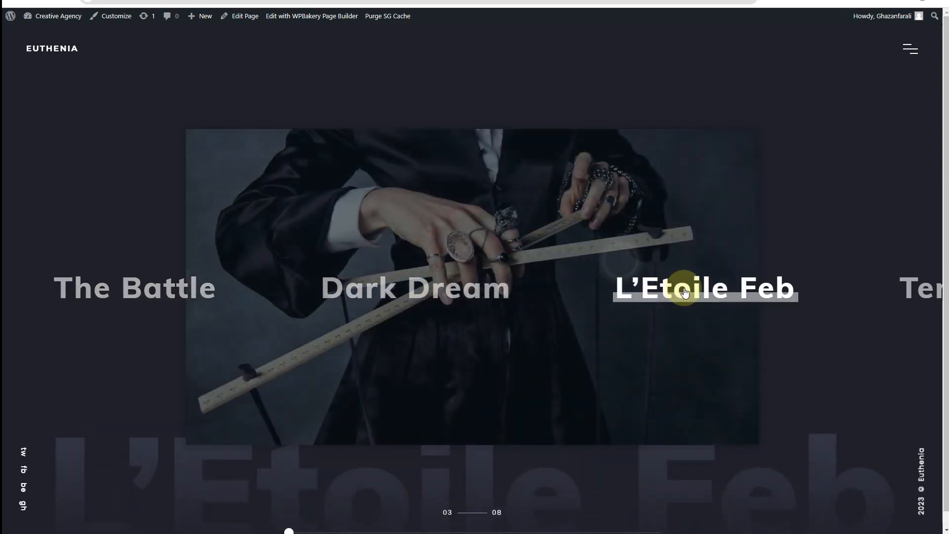
scroll(684, 294, "down", 1)
mouse_move(450, 286)
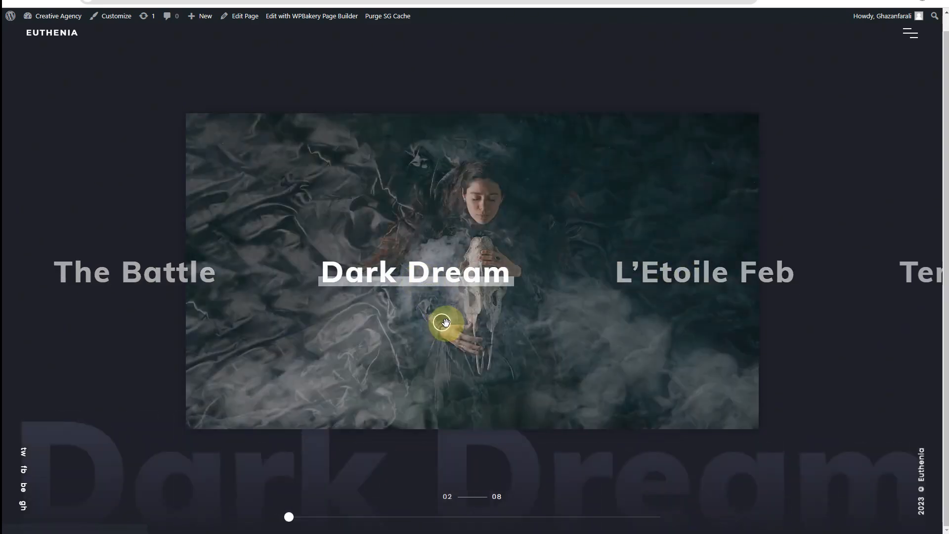
left_click_drag(298, 512, 572, 514)
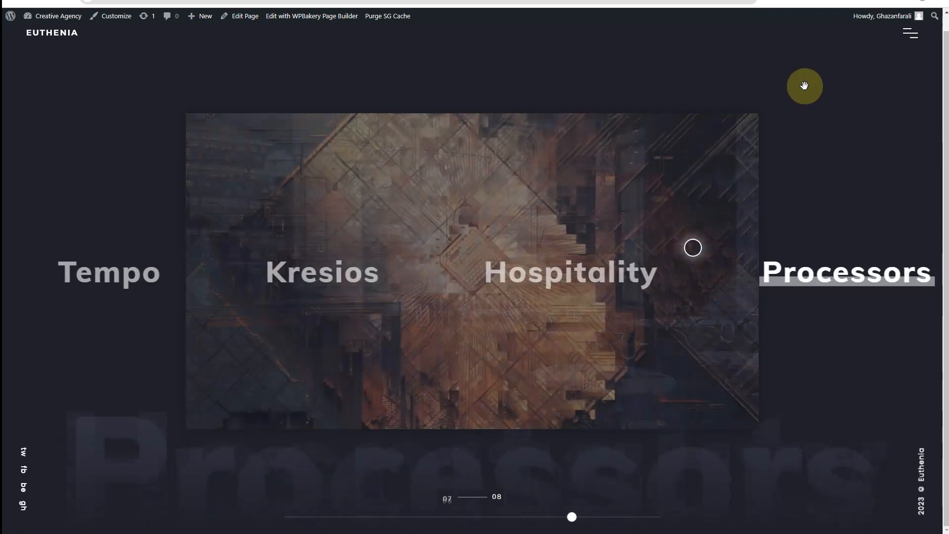
Rename the Design Studio page as About and set its slug to about using Quick Edit.
left_click(583, 1)
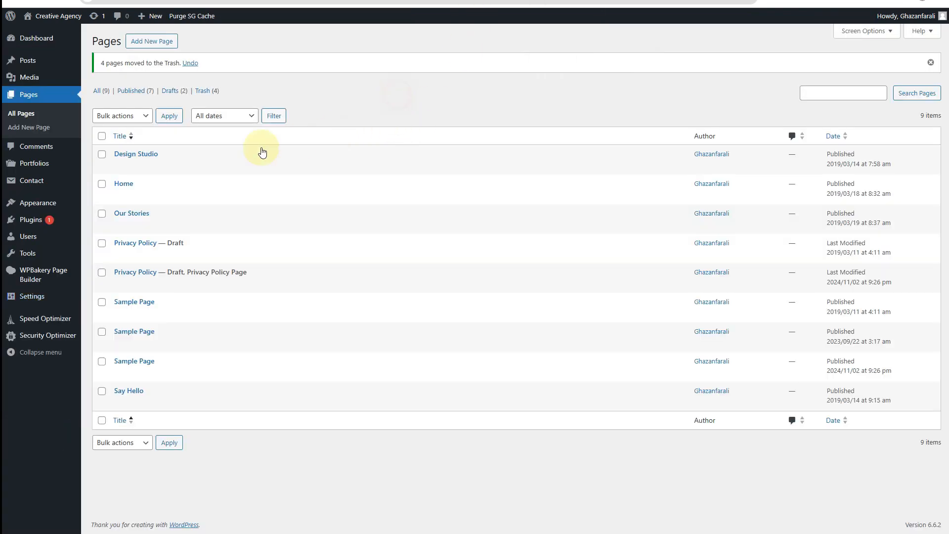
mouse_move(135, 163)
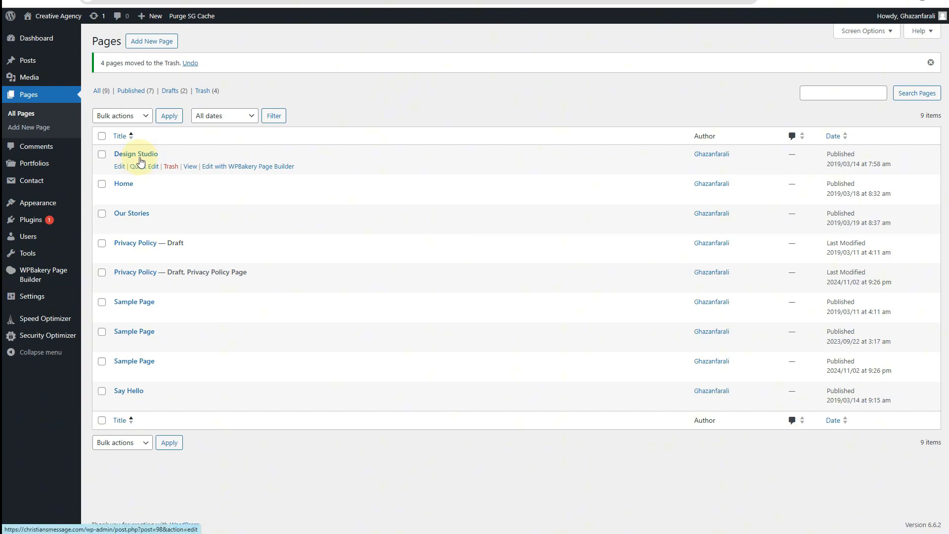
left_click(141, 167)
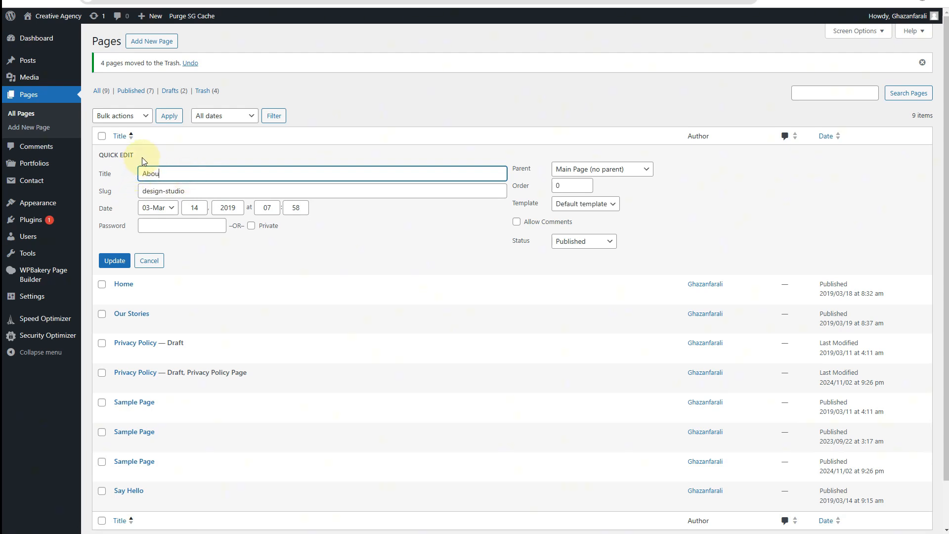
left_click_drag(191, 191, 136, 195)
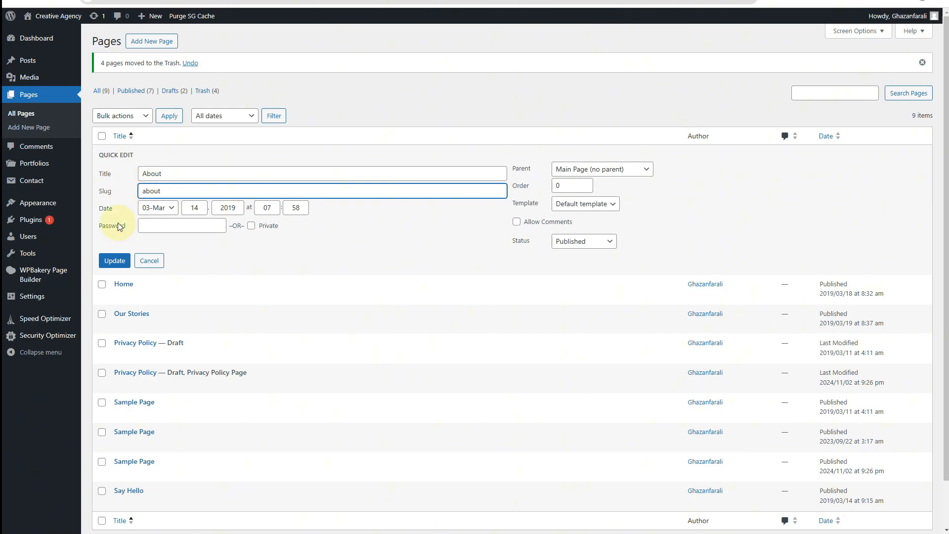
left_click(117, 261)
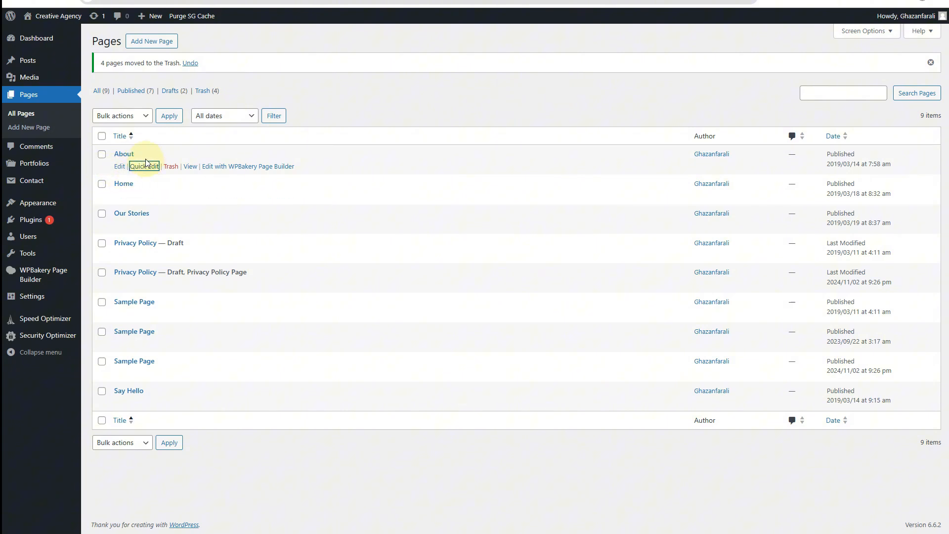
Move both Privacy Policy drafts, the three Sample Page entries and the Say Hello page to the trash in bulk.
mouse_move(129, 225)
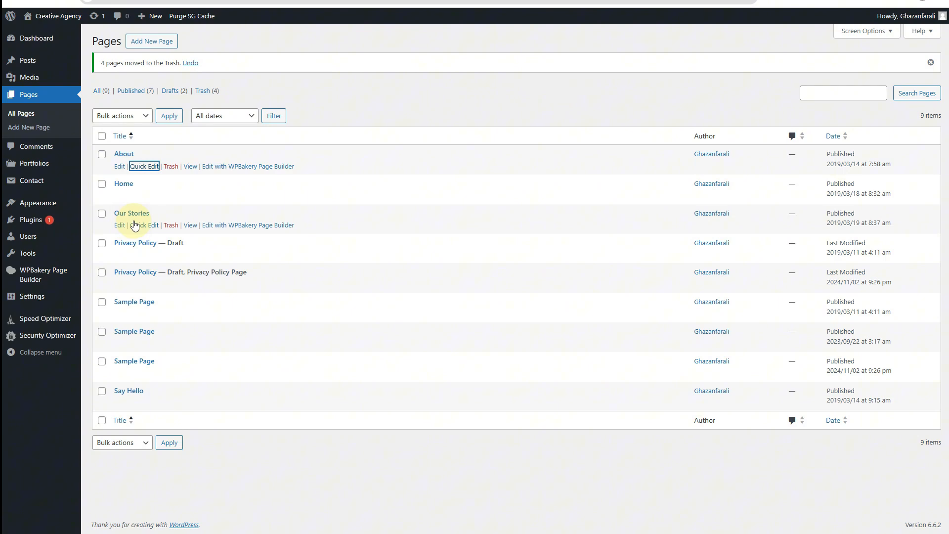
left_click(102, 243)
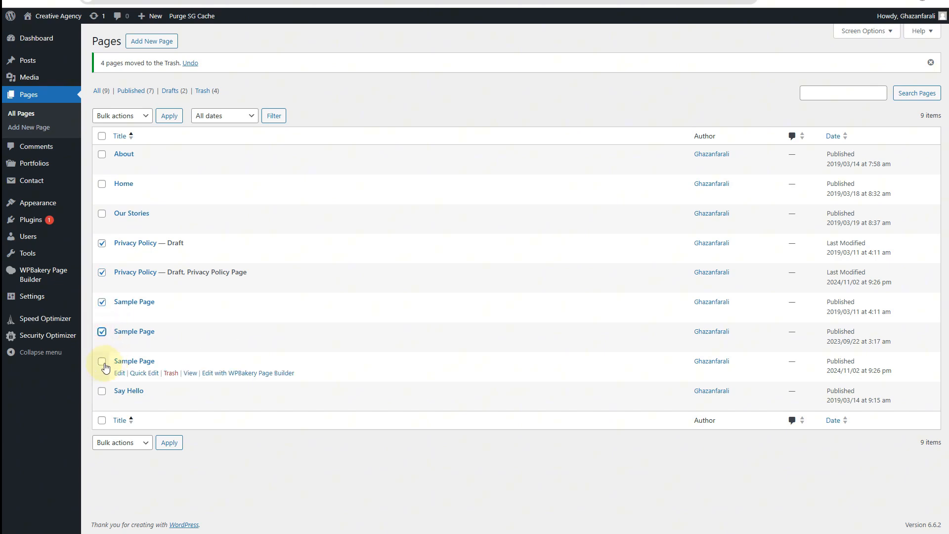
left_click(101, 392)
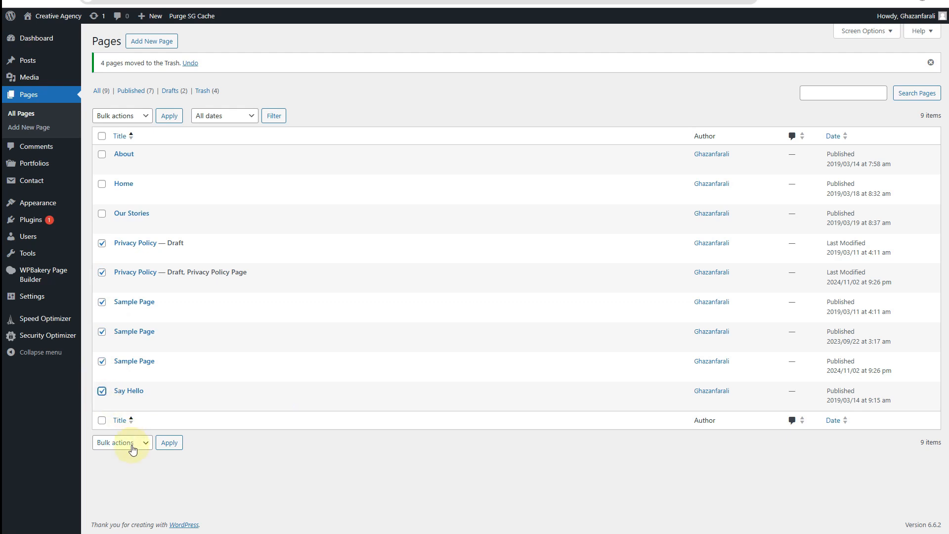
left_click(133, 448)
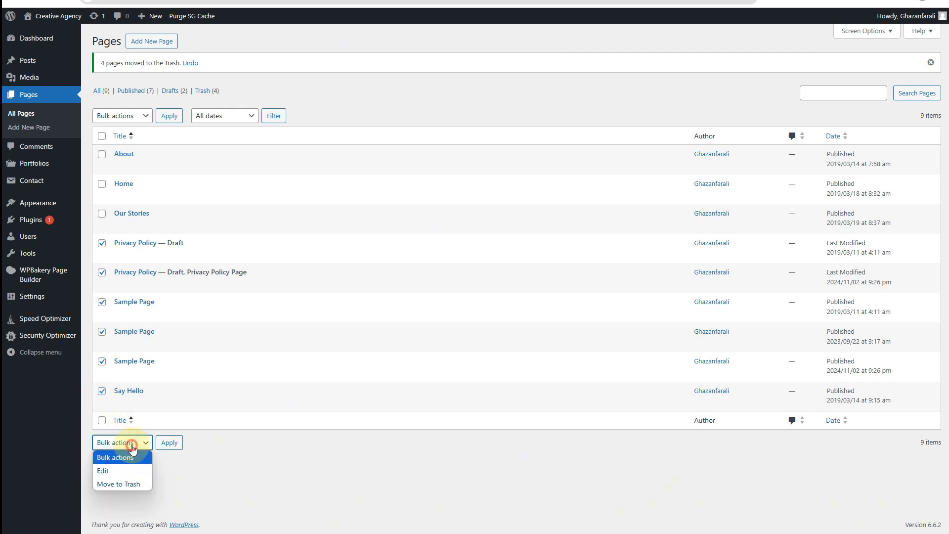
left_click(139, 488)
left_click(169, 442)
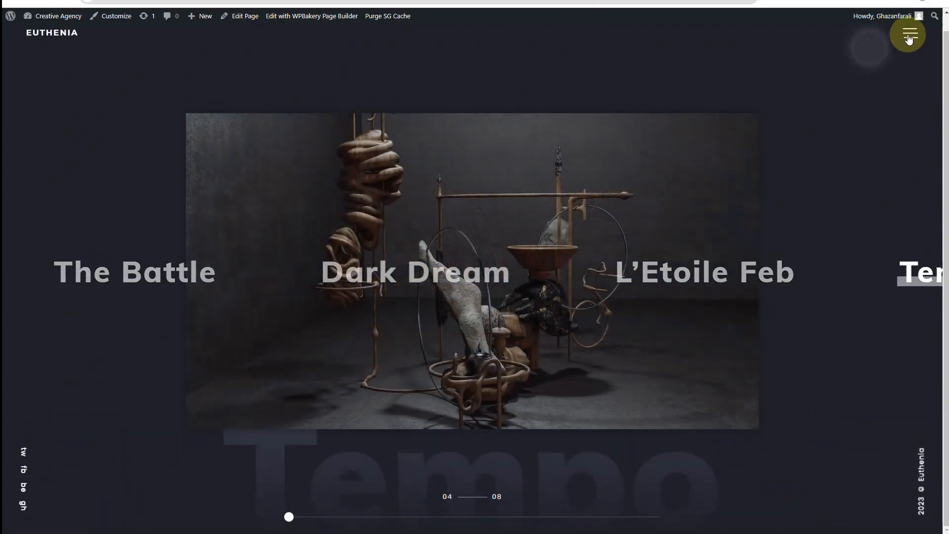
Check the live site's studio and news pages for their page titles and content.
left_click(909, 36)
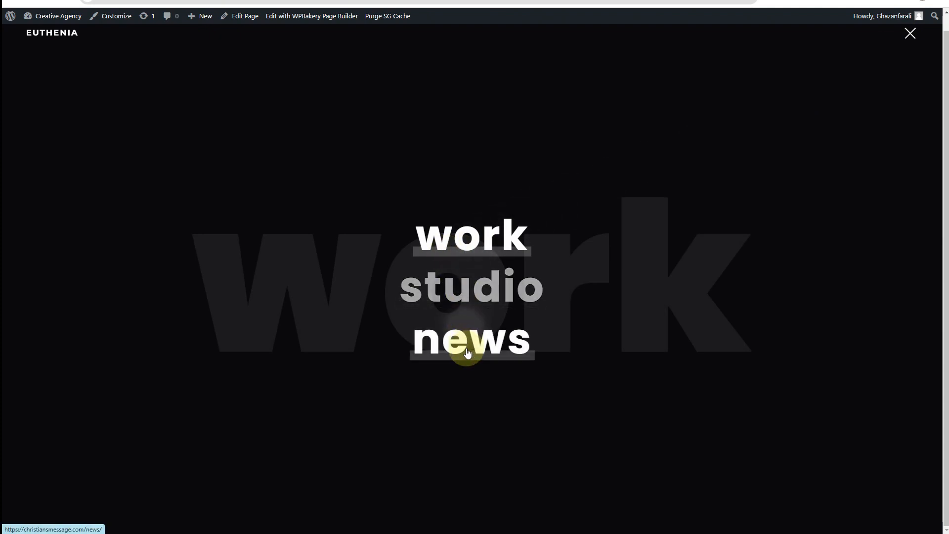
left_click(471, 289)
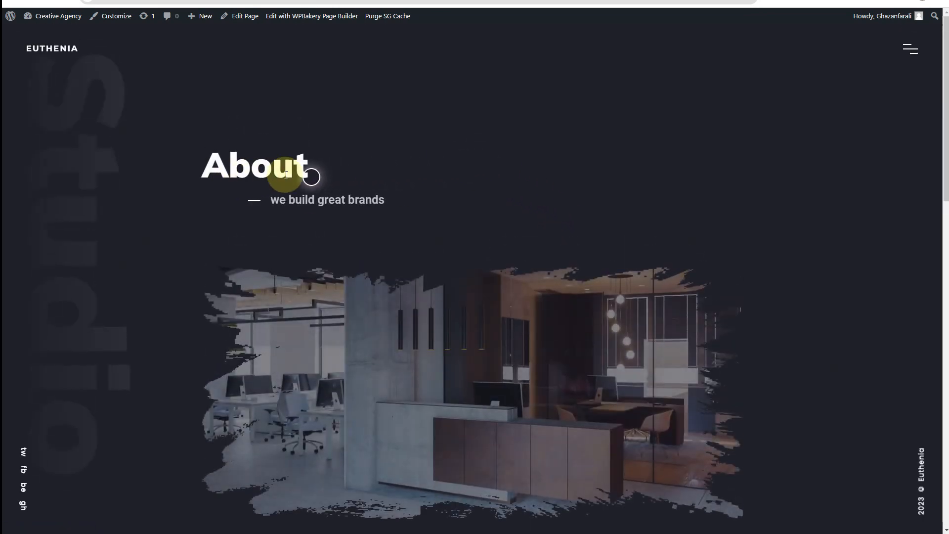
left_click_drag(308, 165, 180, 172)
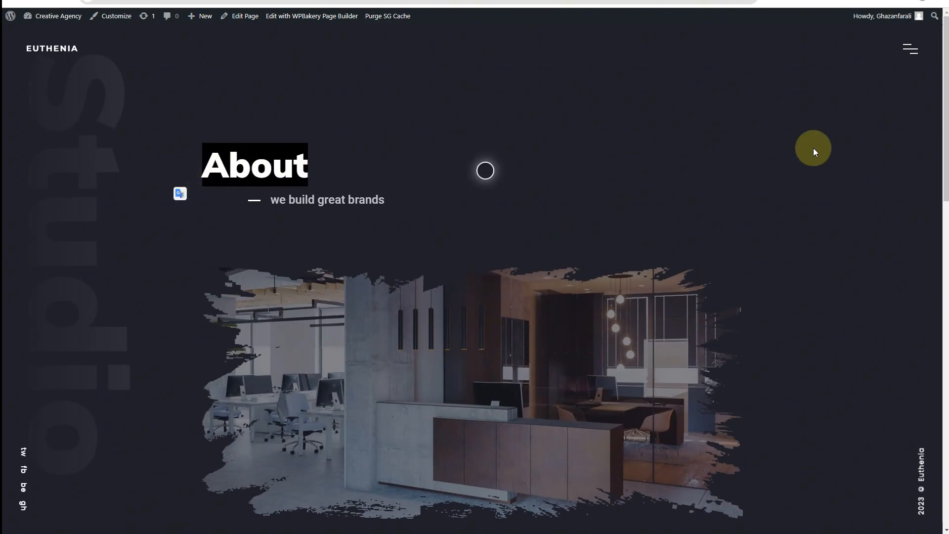
left_click(911, 49)
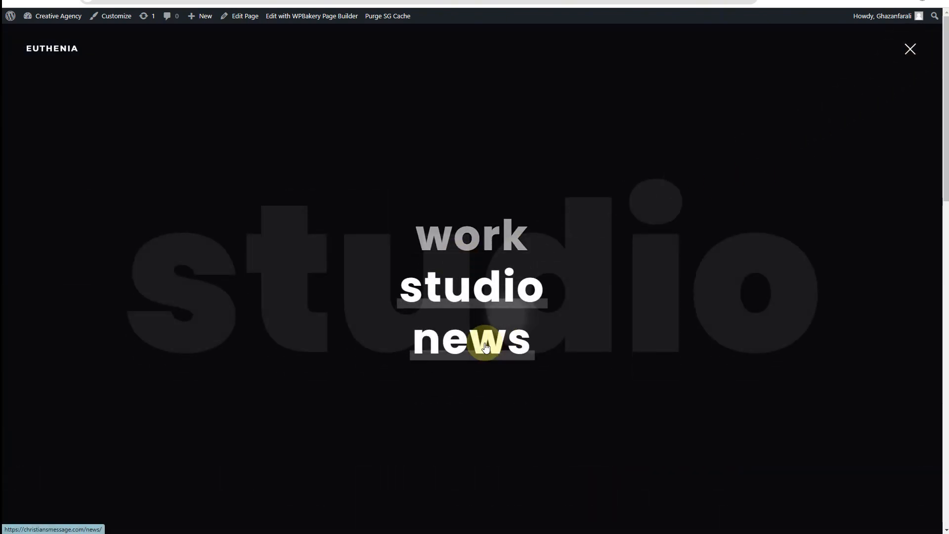
left_click(487, 341)
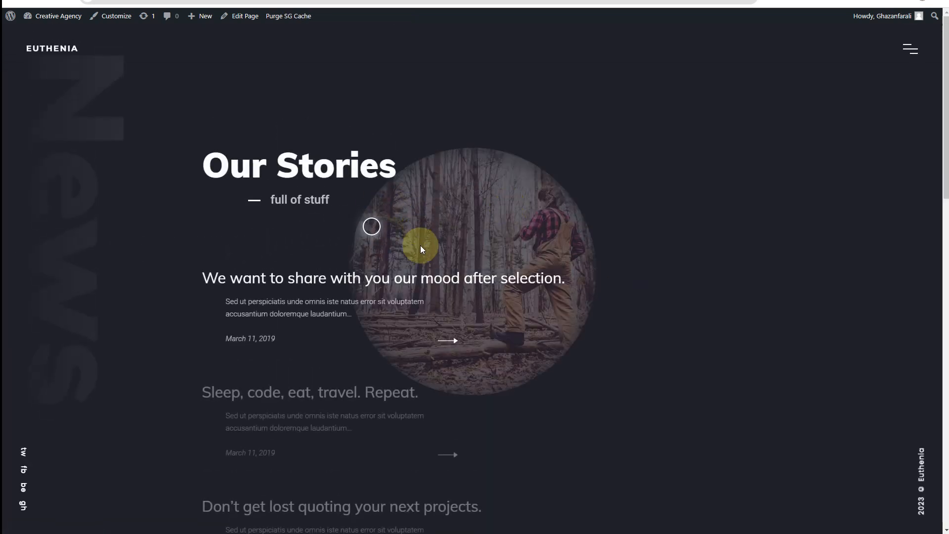
scroll(419, 264, "down", 5)
scroll(419, 282, "up", 5)
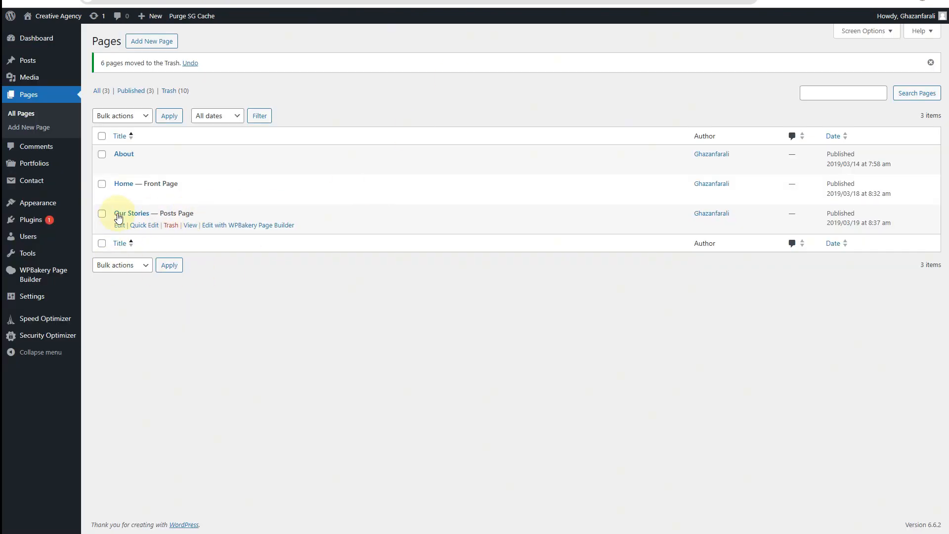
Rename the Our Stories posts page as Blog and set its slug to blog using Quick Edit.
left_click_drag(190, 213, 122, 233)
left_click(144, 226)
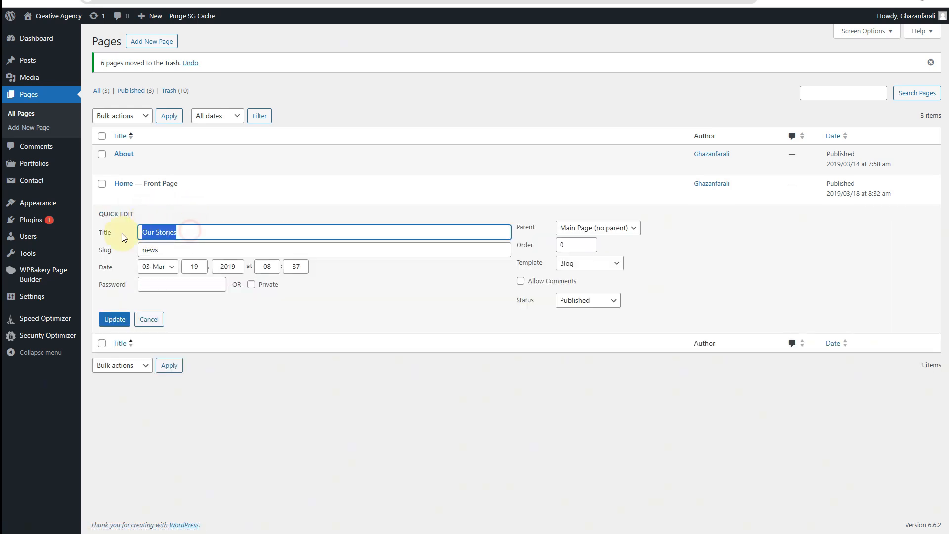
type("Blog")
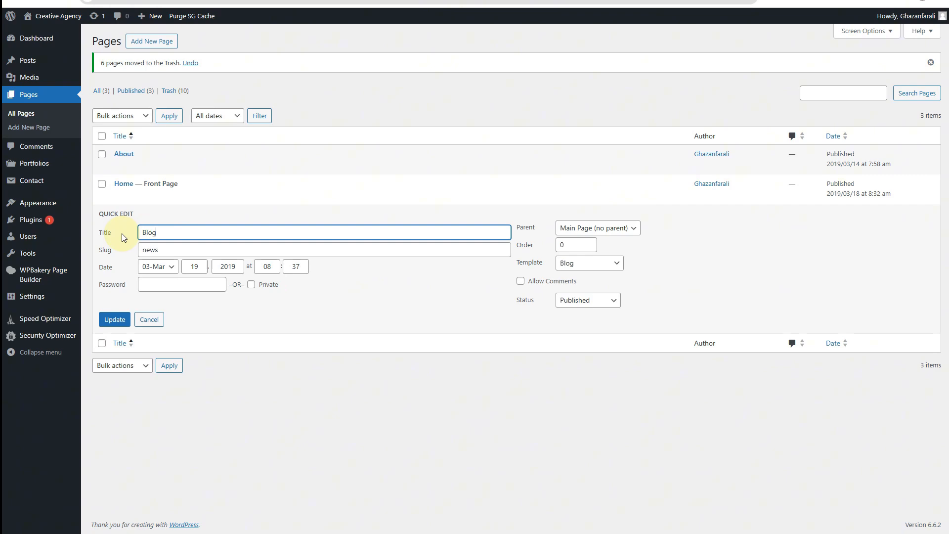
left_click_drag(159, 250, 141, 250)
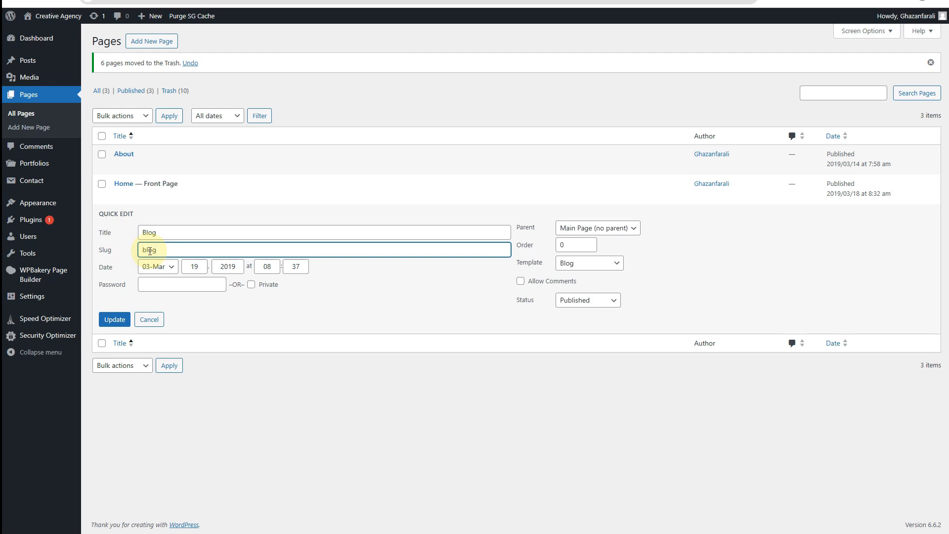
left_click(121, 320)
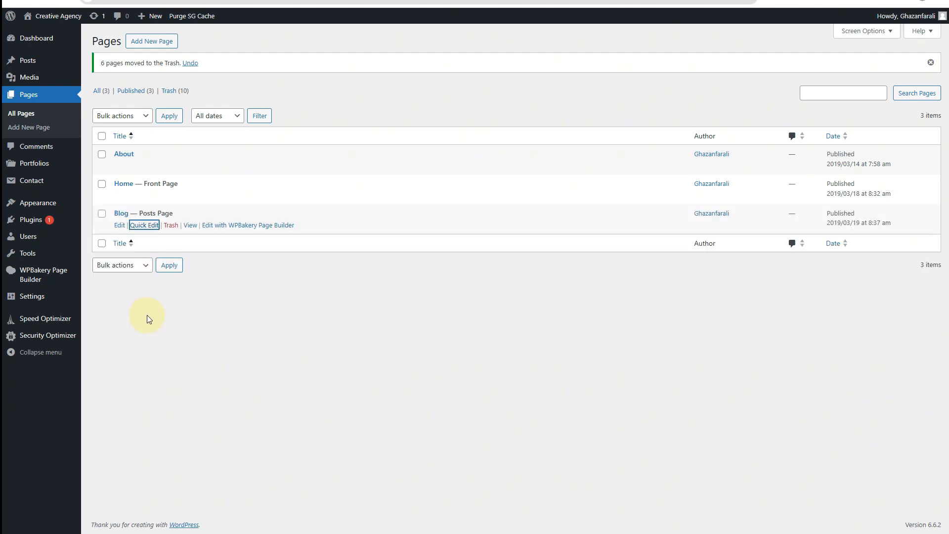
Reload the live site's news page and reopen it from the site navigation to check its title.
left_click(522, 0)
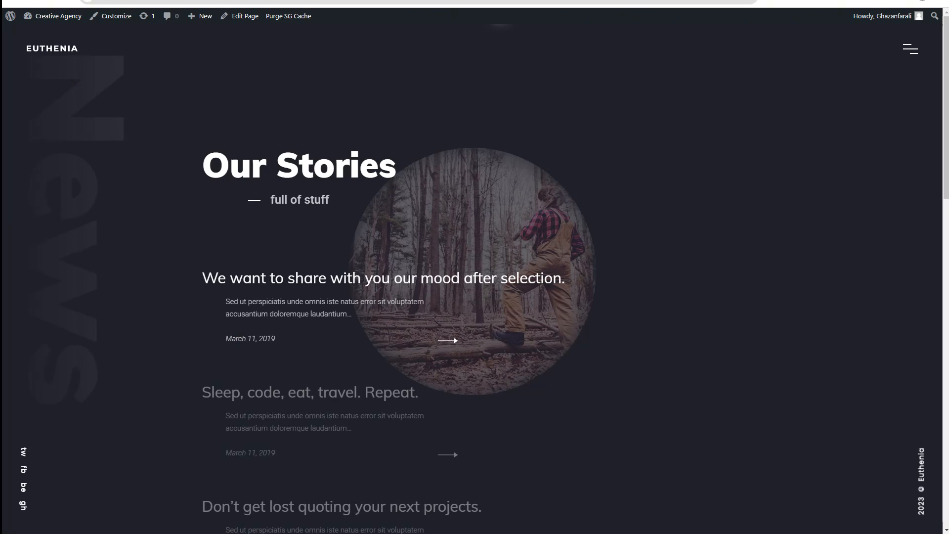
key("F5")
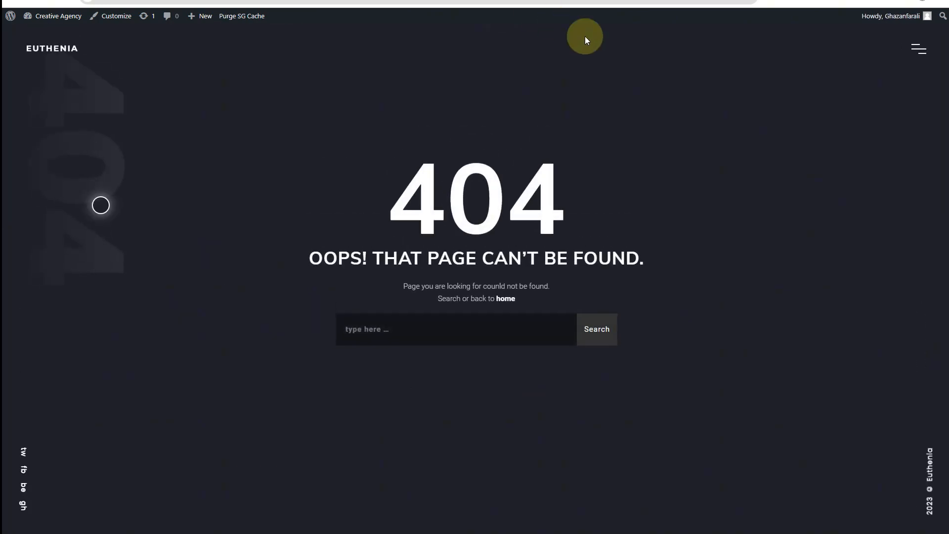
left_click(918, 49)
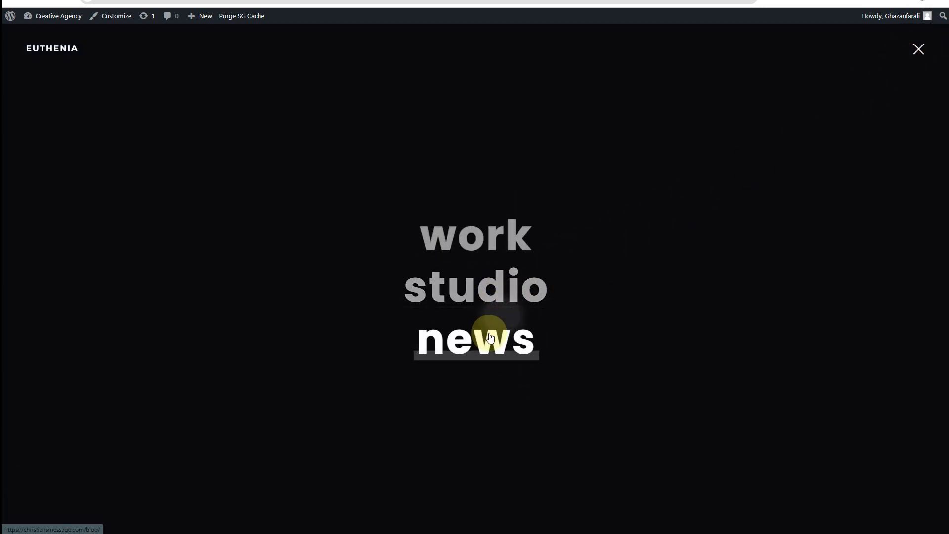
left_click(489, 331)
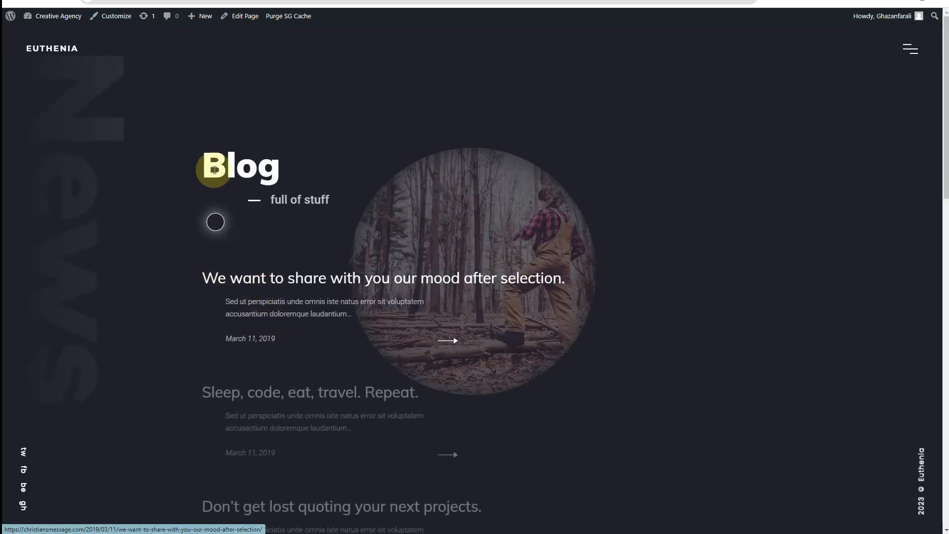
left_click_drag(291, 171, 189, 166)
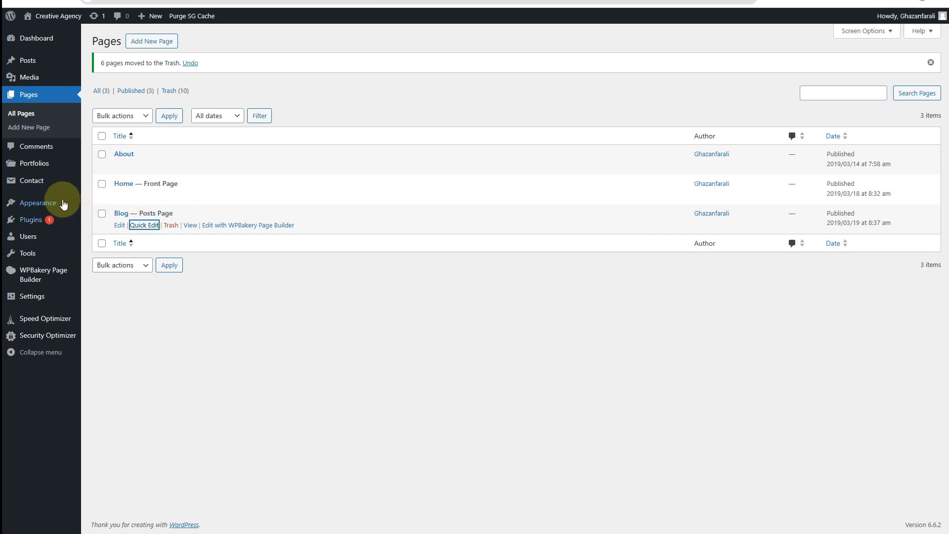
Remove the invalid slider bottom title, slice revealer and slider center title sub-items from the Main Menu under Appearance.
mouse_move(37, 205)
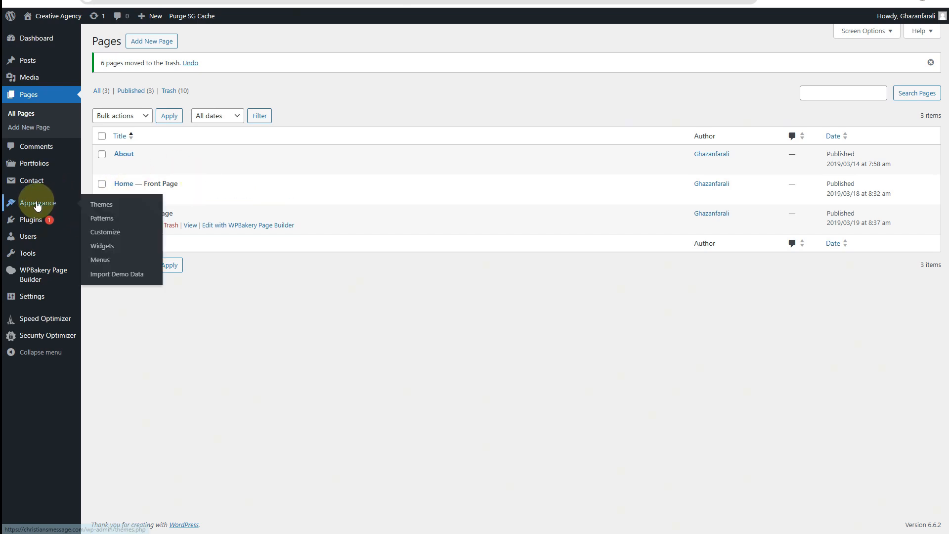
left_click(101, 205)
left_click(109, 247)
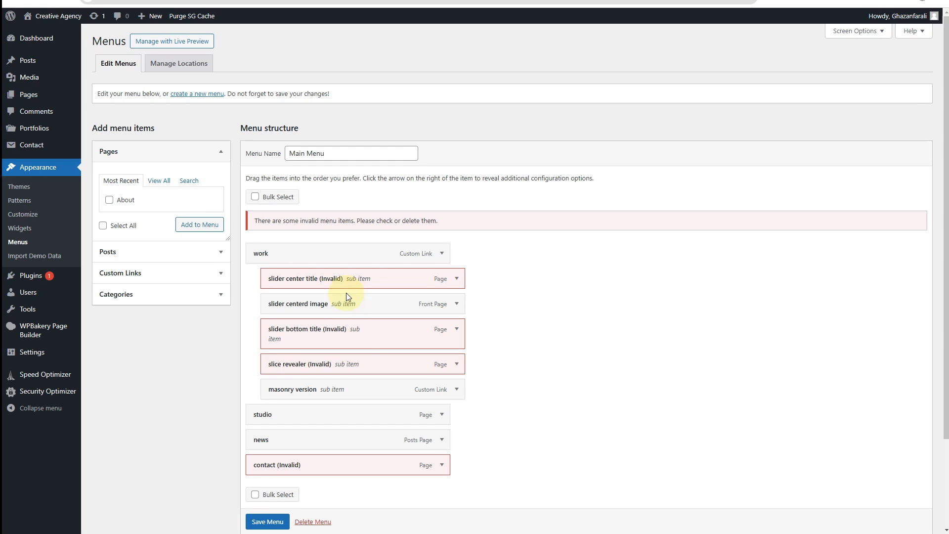
scroll(335, 158, "down", 2)
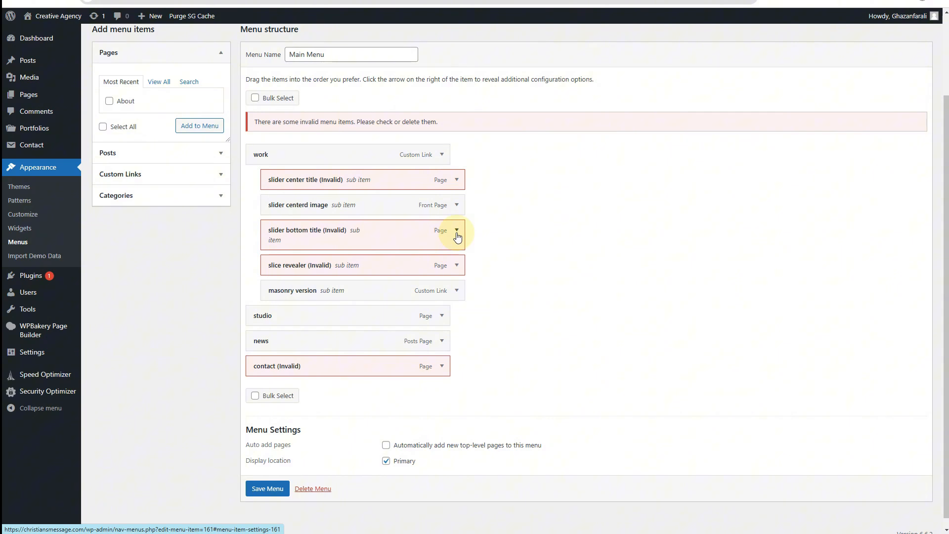
left_click(457, 237)
left_click(274, 336)
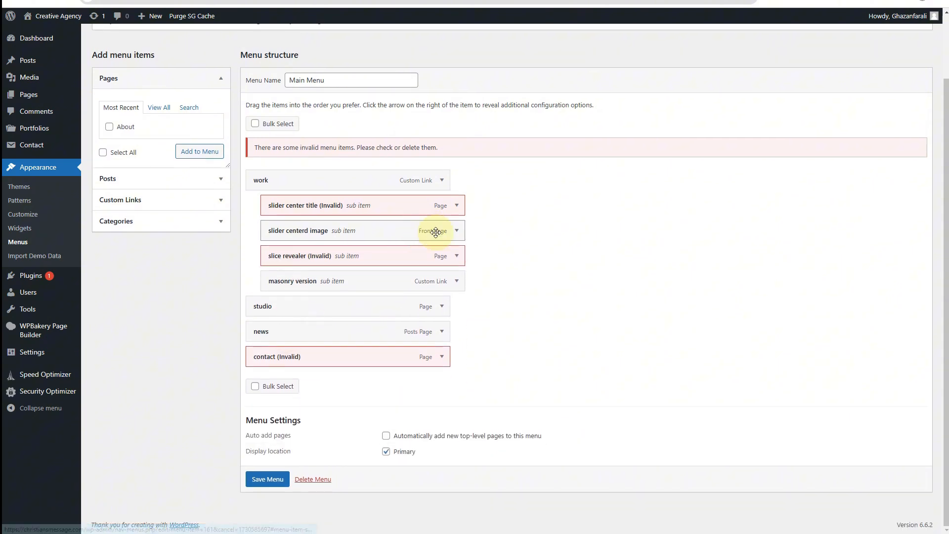
left_click(457, 256)
left_click(268, 355)
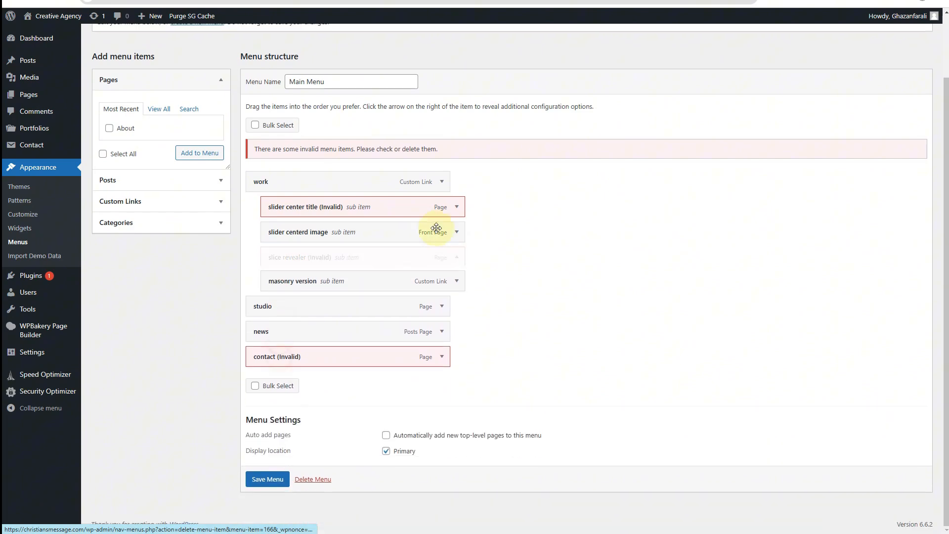
left_click(457, 230)
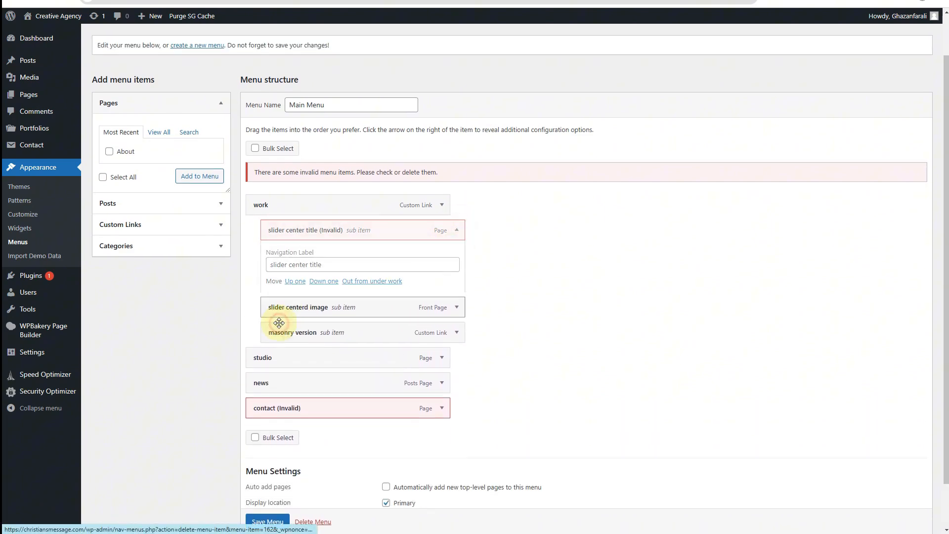
left_click(278, 322)
Remove the slider centerd image and masonry version sub-items under work from the Main Menu.
left_click(457, 255)
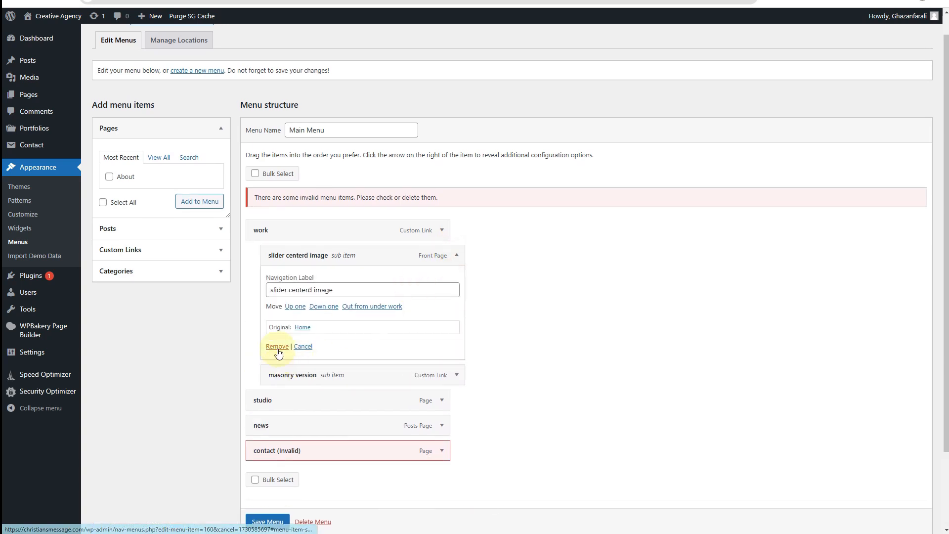
left_click(278, 346)
left_click(454, 280)
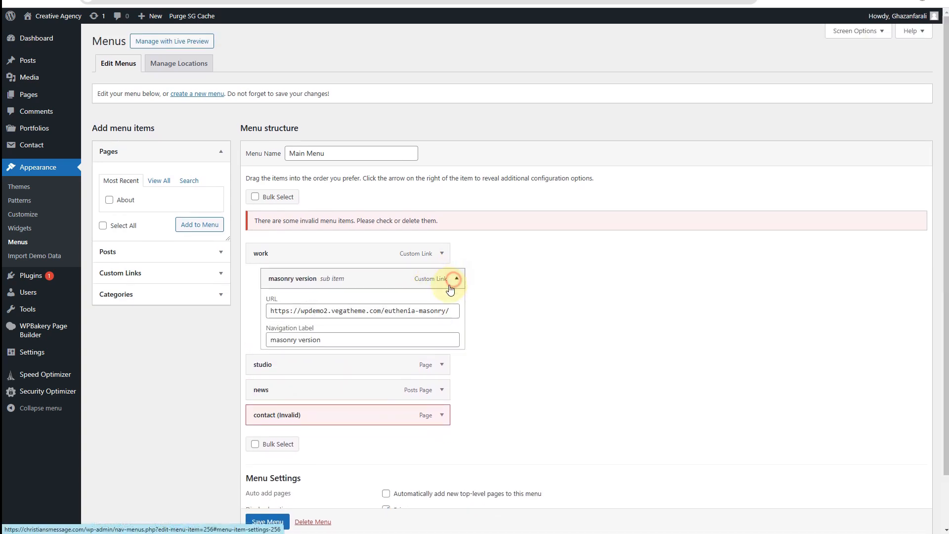
left_click(276, 384)
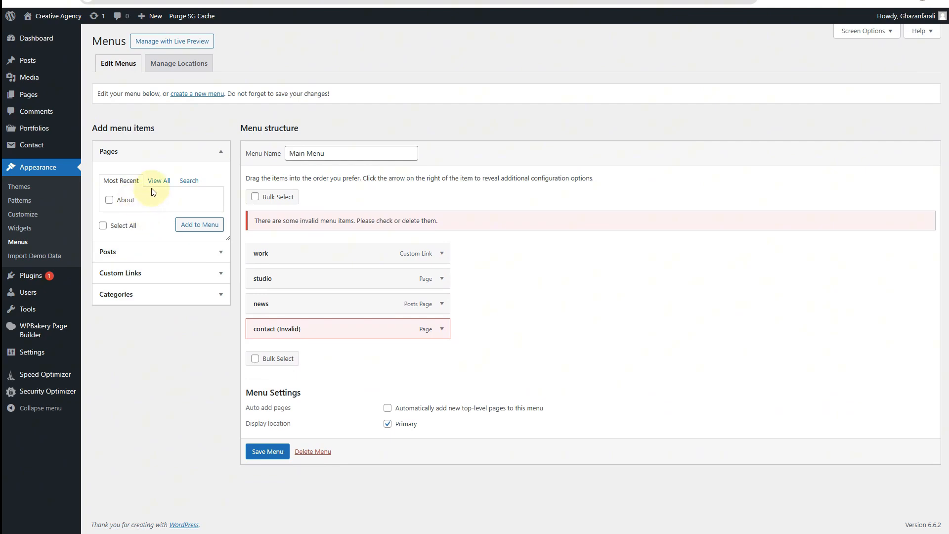
Add the Home front page to the Main Menu as its first item.
left_click(160, 181)
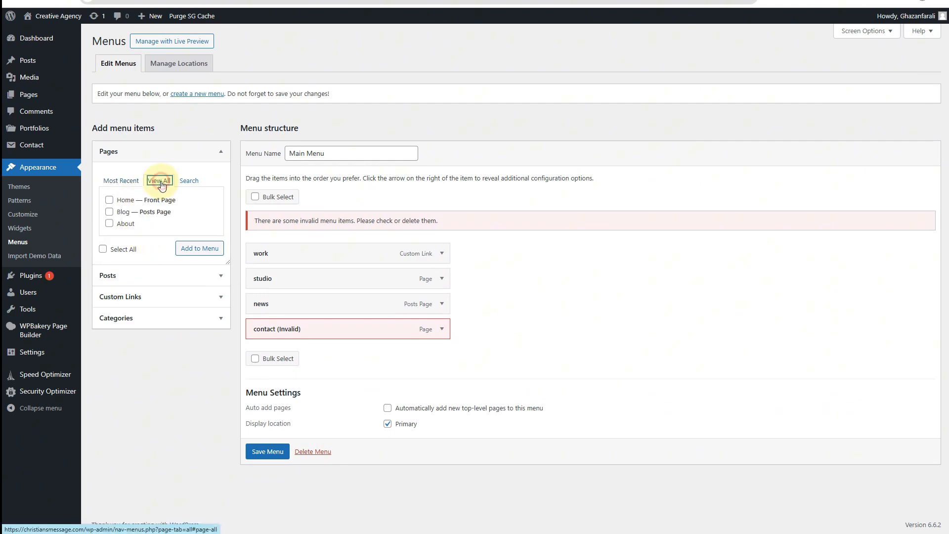
left_click(109, 200)
left_click(200, 248)
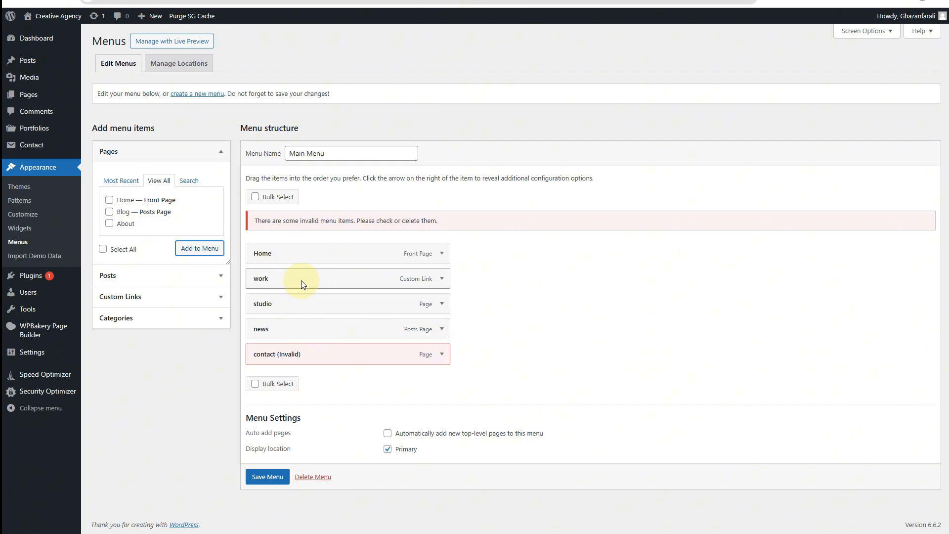
Remove the work custom link from the Main Menu.
left_click(441, 281)
left_click(441, 281)
left_click(442, 282)
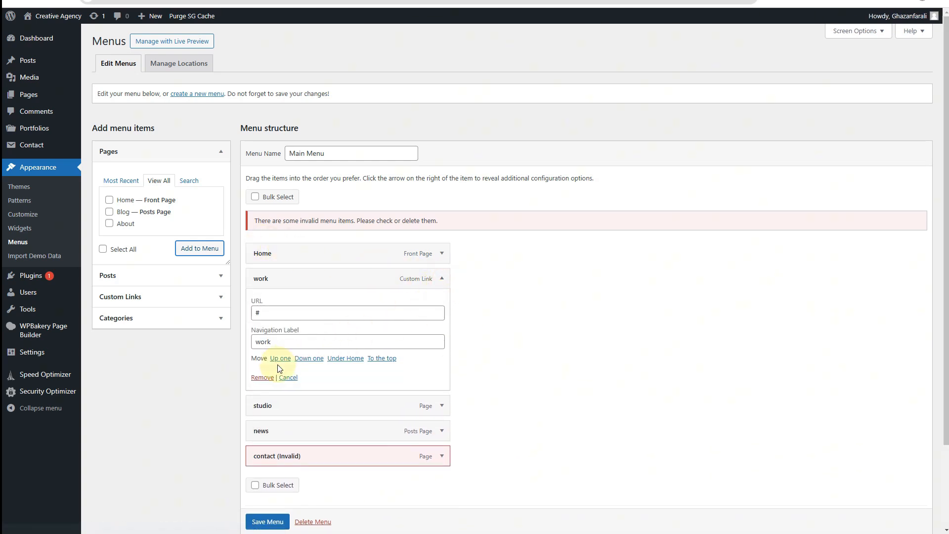
left_click(262, 378)
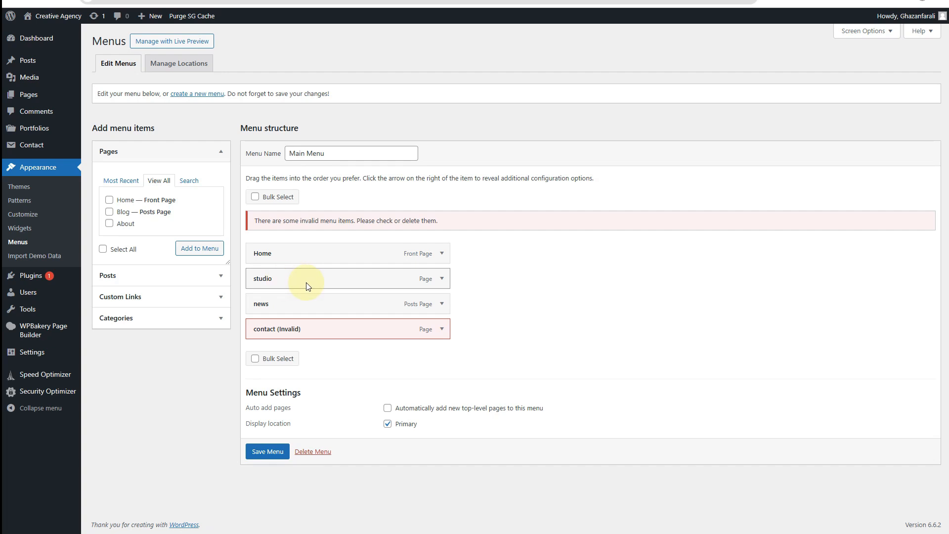
Set the navigation label of the studio menu item to About.
left_click(443, 278)
left_click(283, 313)
double_click(283, 312)
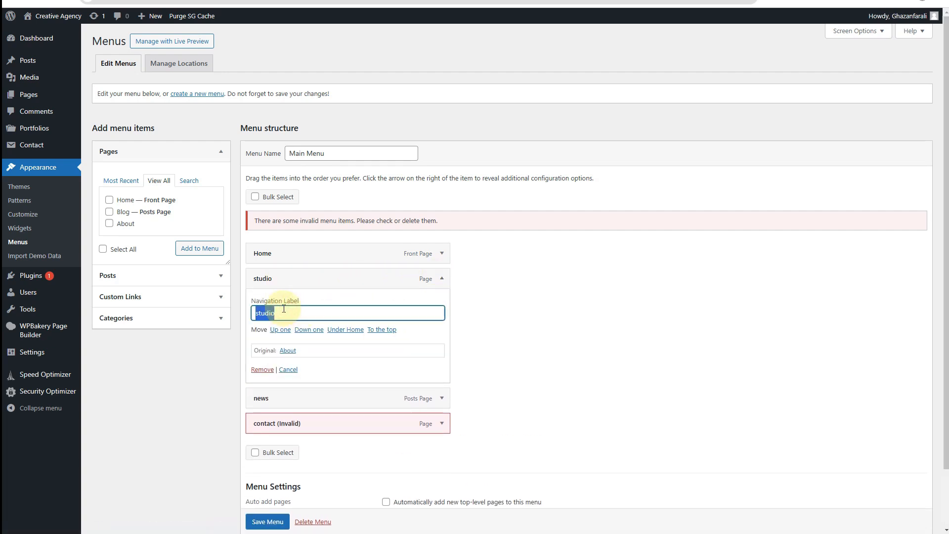
type("About")
left_click(442, 278)
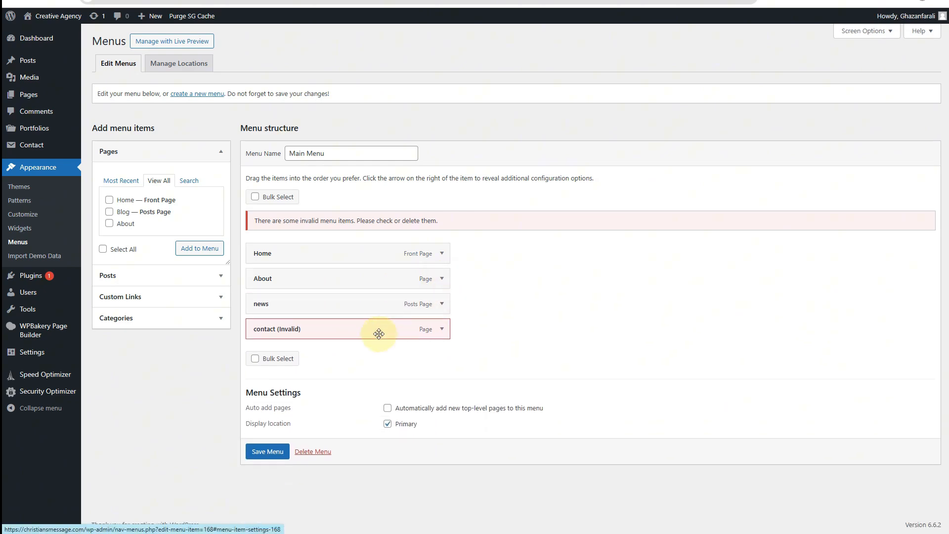
Set the navigation label of the news menu item to Blog and save the Main Menu.
left_click(441, 304)
left_click_drag(305, 340, 173, 340)
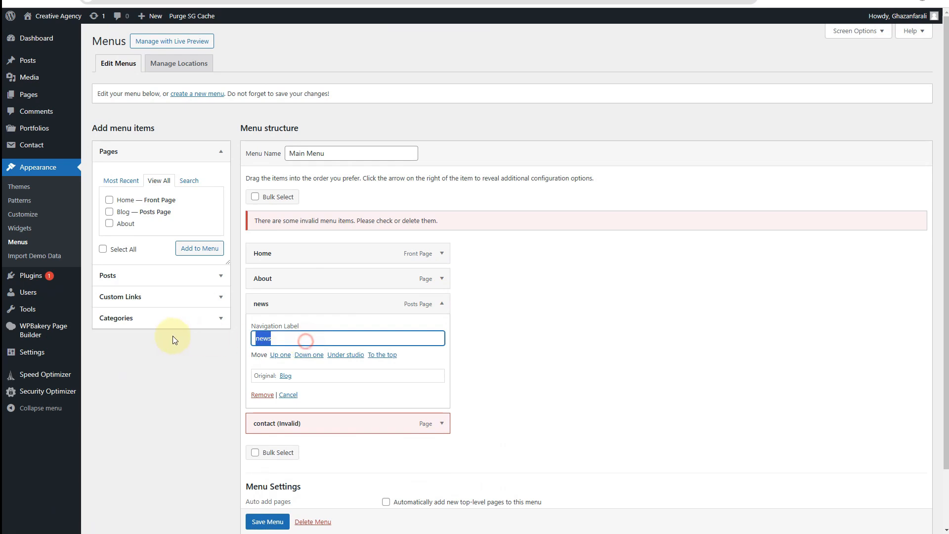
type("Blog")
left_click(441, 304)
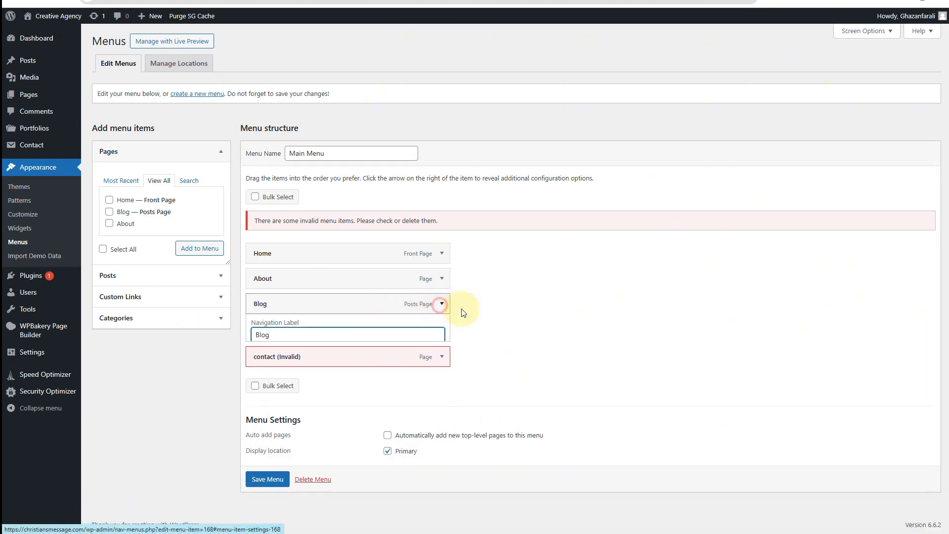
left_click(267, 451)
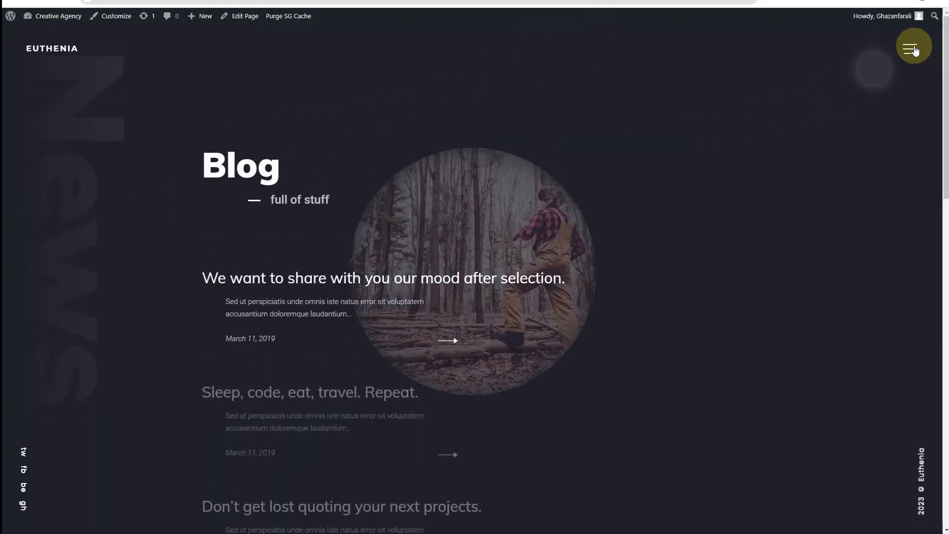
Check the navigation menu items on the live blog page.
left_click(913, 49)
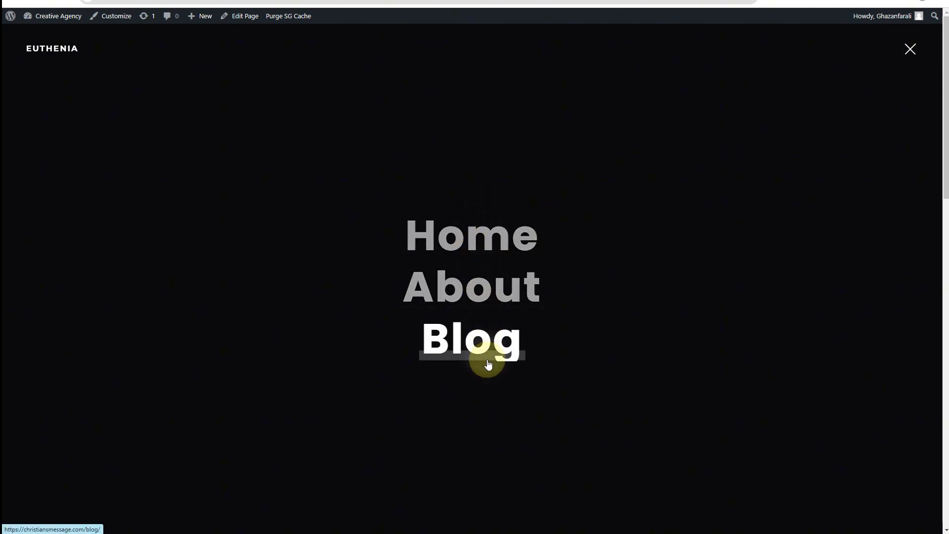
left_click(909, 54)
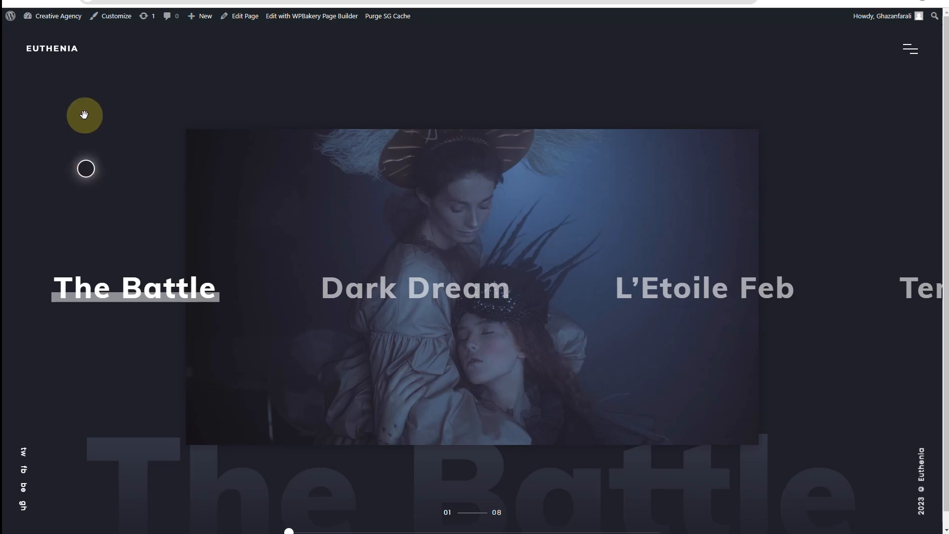
Start customizing the home page and examine the General site identity settings for title, tagline and site icon.
left_click(115, 20)
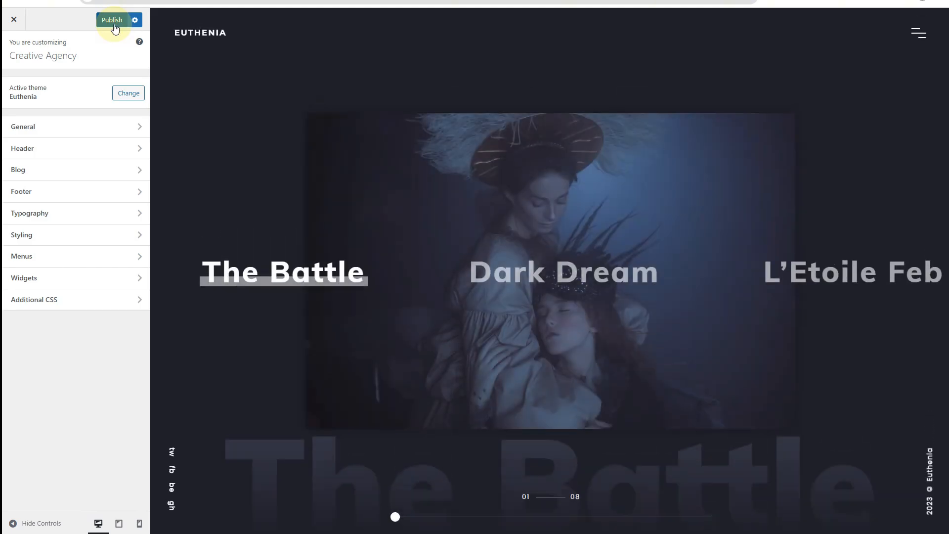
left_click(30, 127)
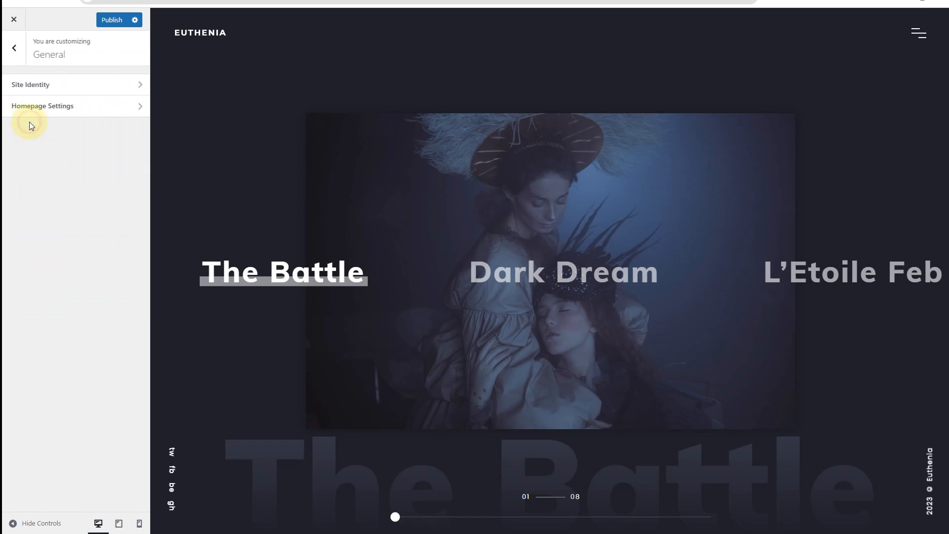
left_click(30, 87)
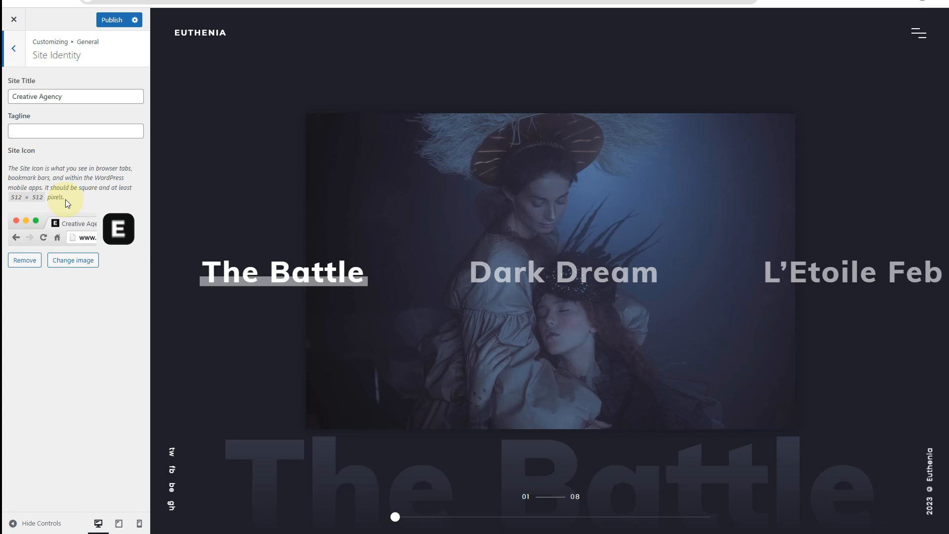
left_click_drag(70, 101, 4, 105)
left_click(62, 183)
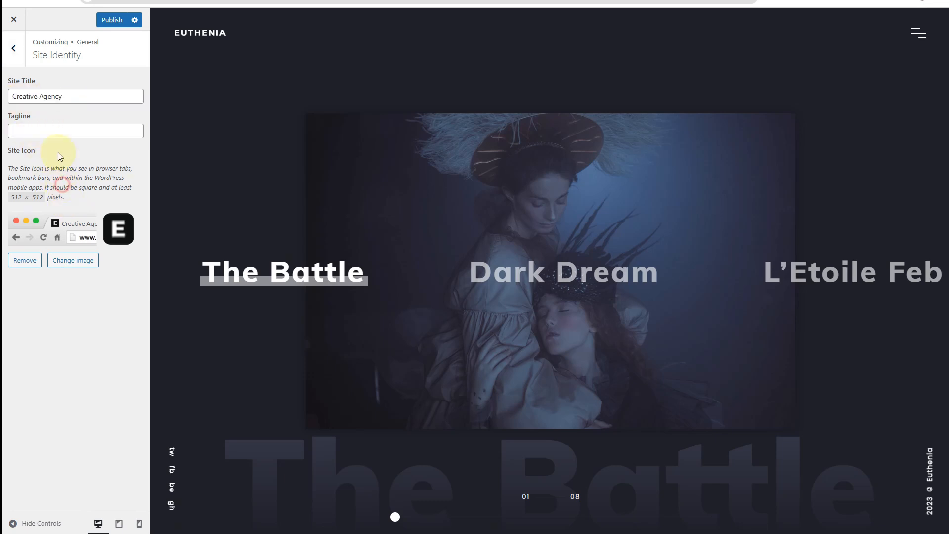
left_click_drag(68, 98, 13, 103)
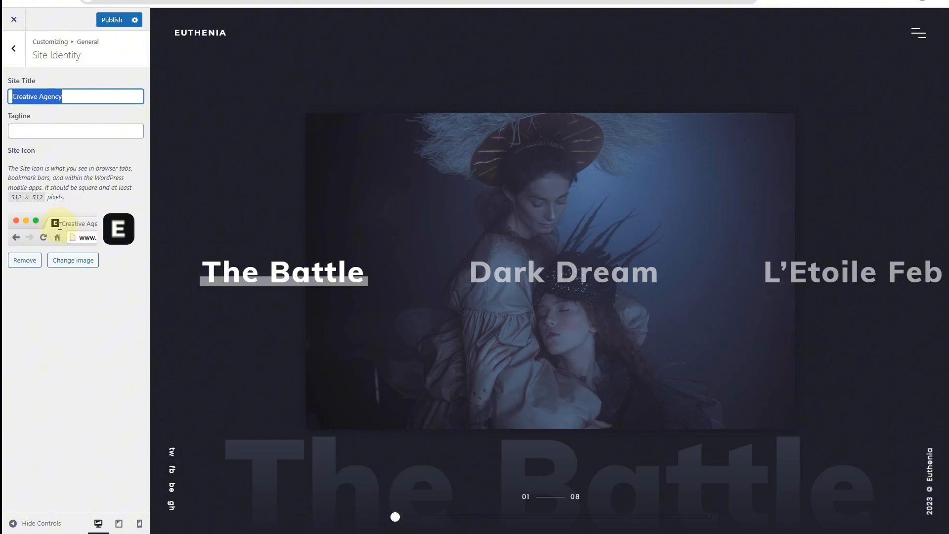
left_click(14, 63)
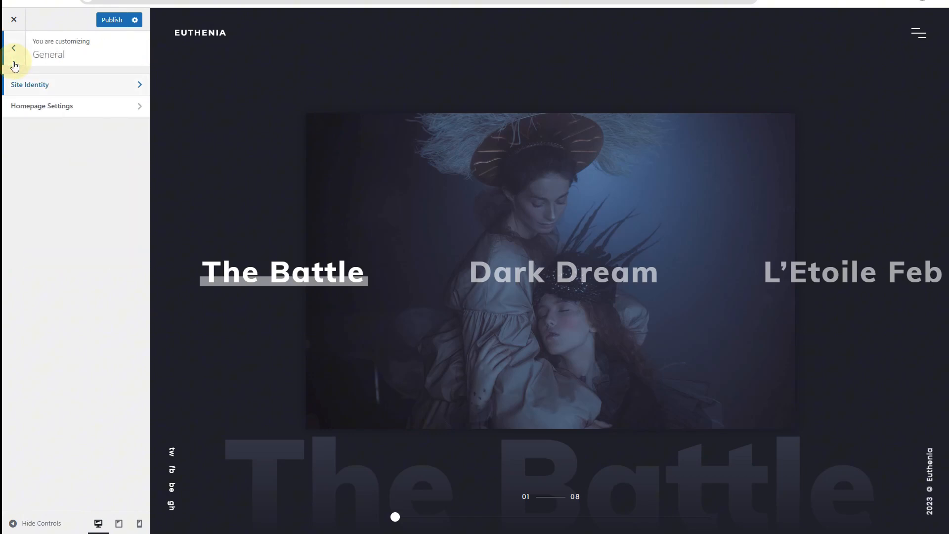
left_click(14, 63)
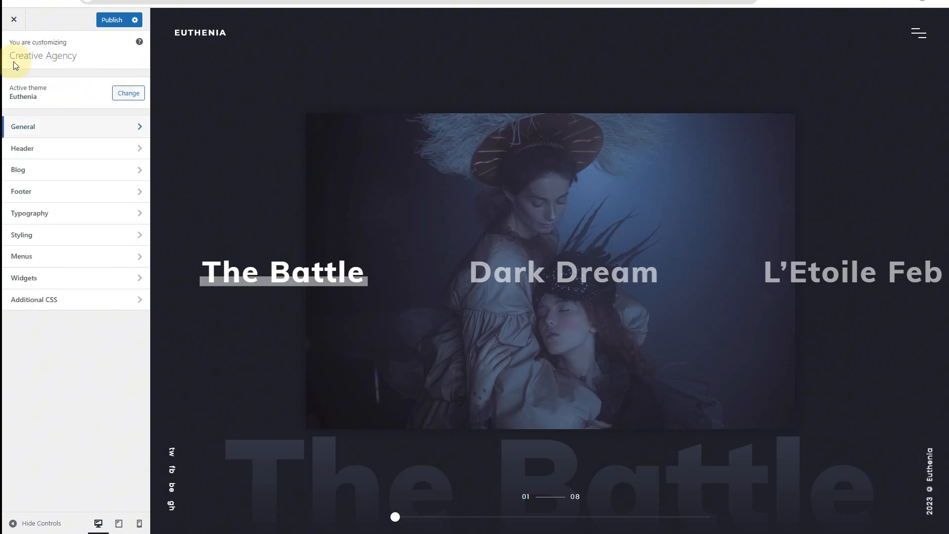
Examine the header's logo settings and the media chooser for the logo image without choosing a file.
left_click(52, 157)
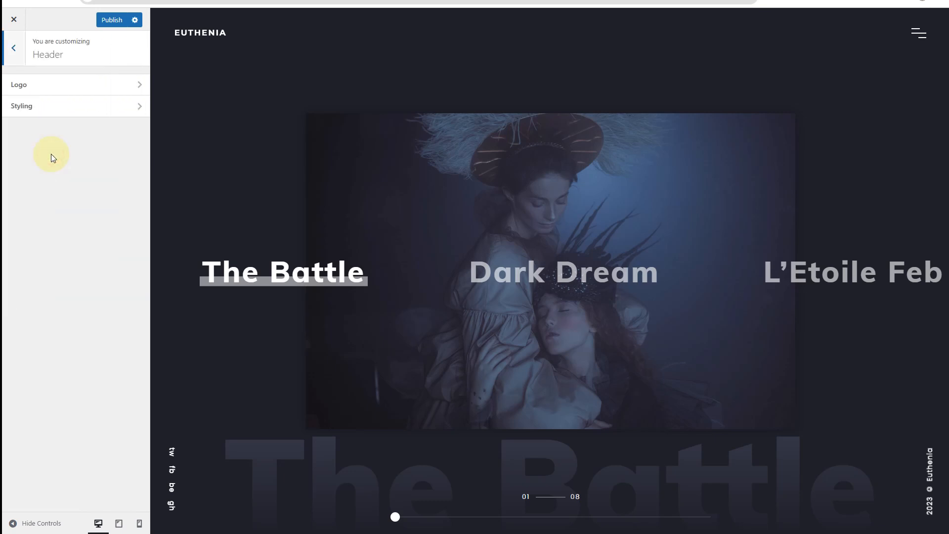
left_click(60, 84)
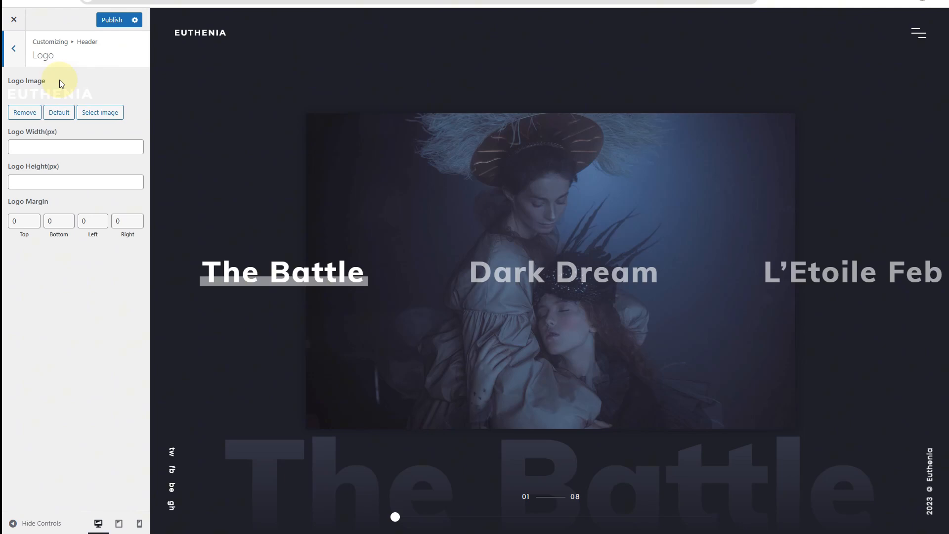
left_click(91, 119)
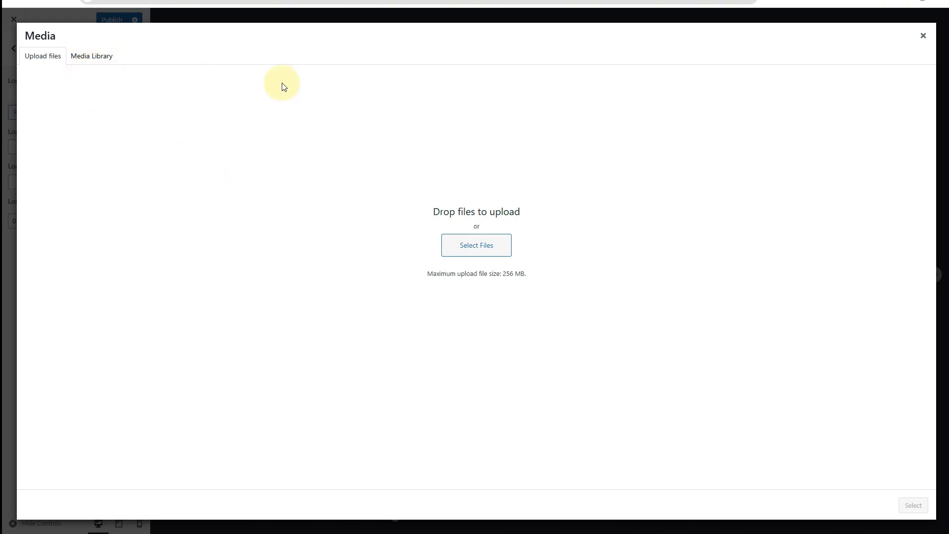
left_click(922, 38)
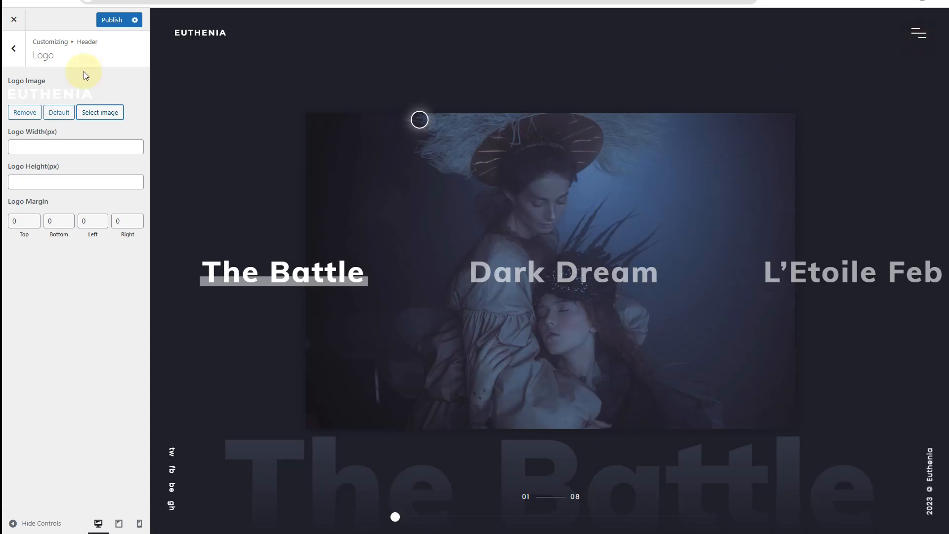
Examine the header styling options for colors and fonts, and look through the home page slider preview.
left_click(14, 50)
left_click(52, 111)
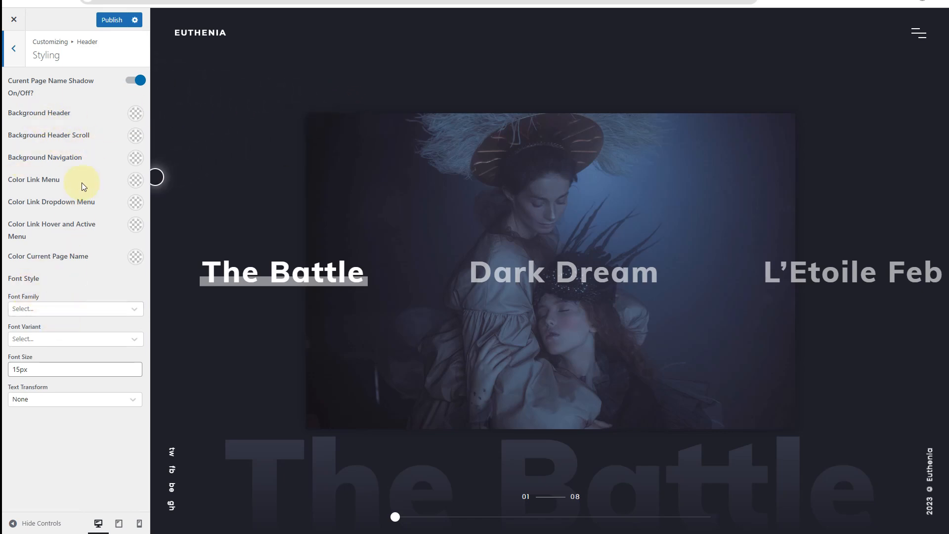
scroll(365, 200, "down", 1)
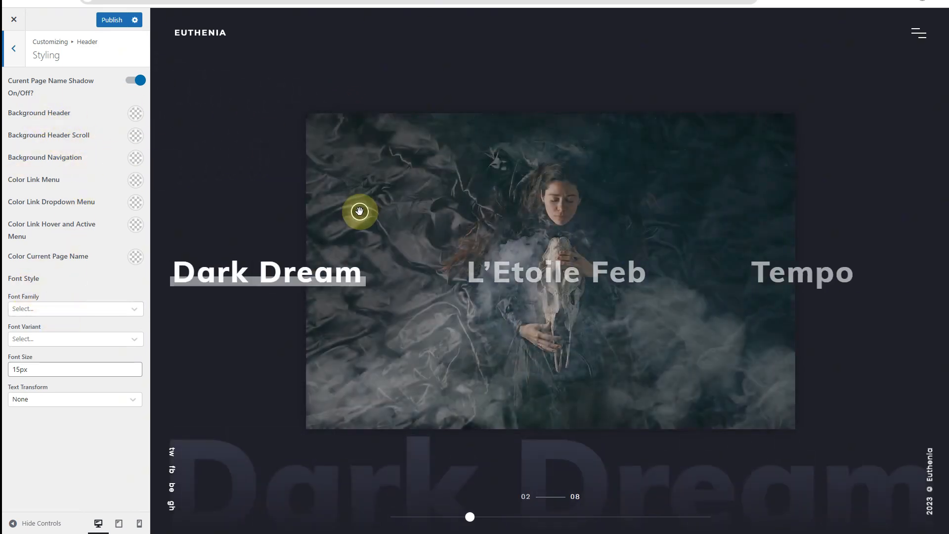
scroll(360, 213, "down", 2)
scroll(359, 213, "up", 3)
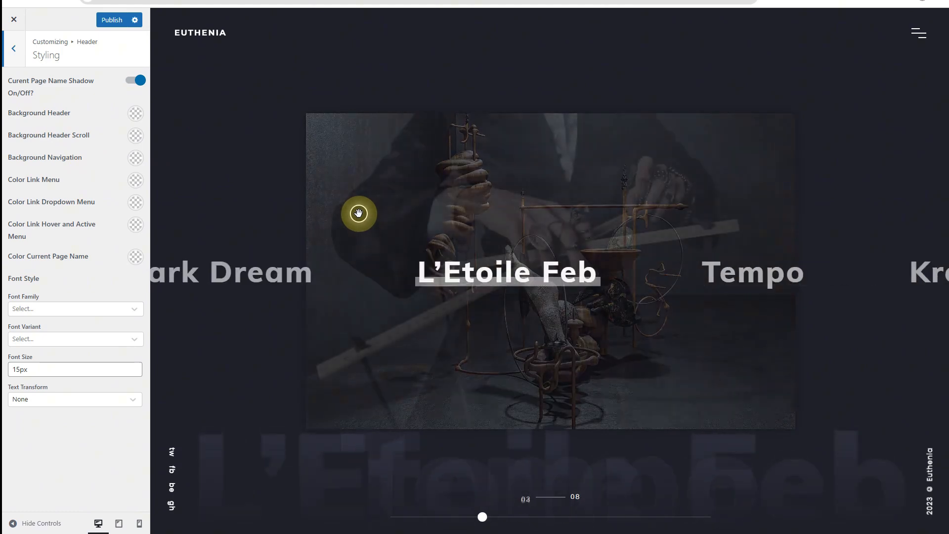
left_click(11, 49)
left_click(10, 46)
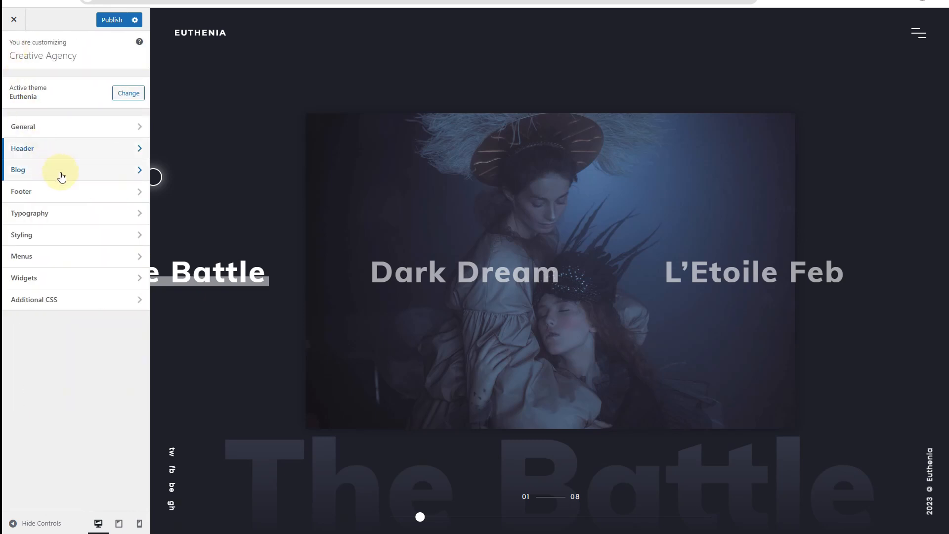
Open the Blog Page customization settings and look over the blog page in the site preview.
left_click(61, 176)
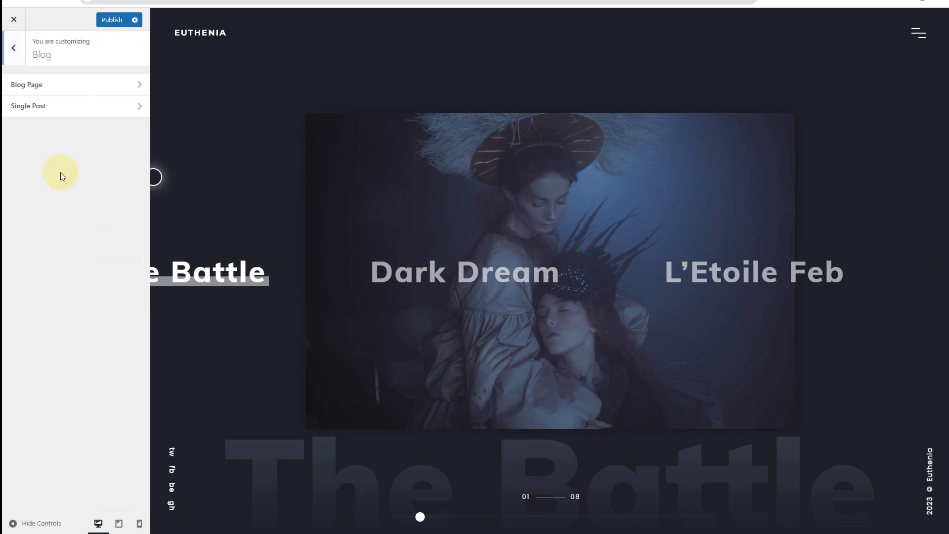
left_click(48, 89)
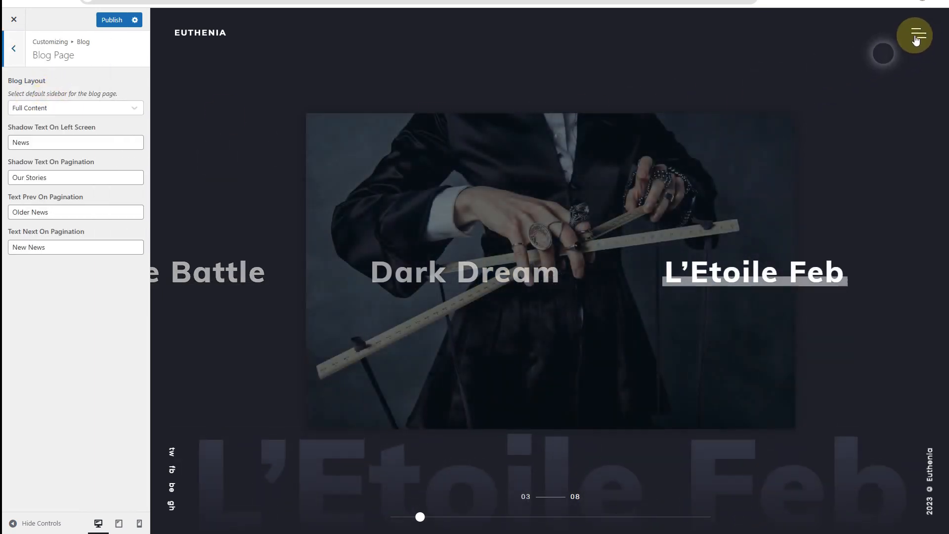
left_click(917, 33)
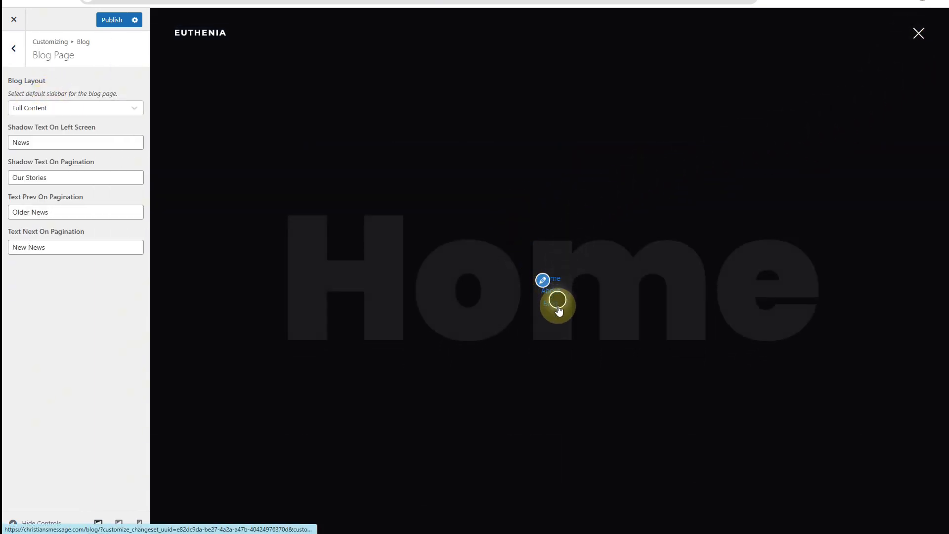
left_click(551, 303)
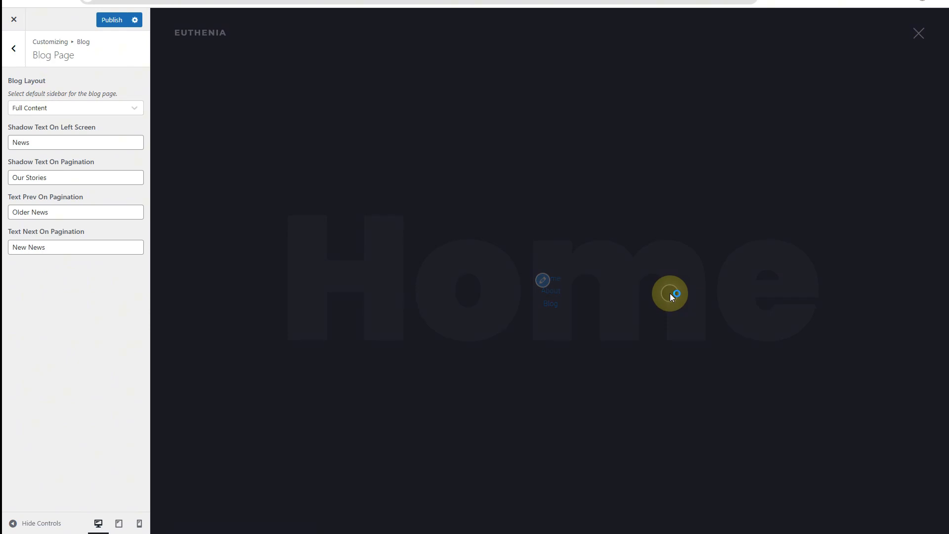
scroll(387, 260, "down", 3)
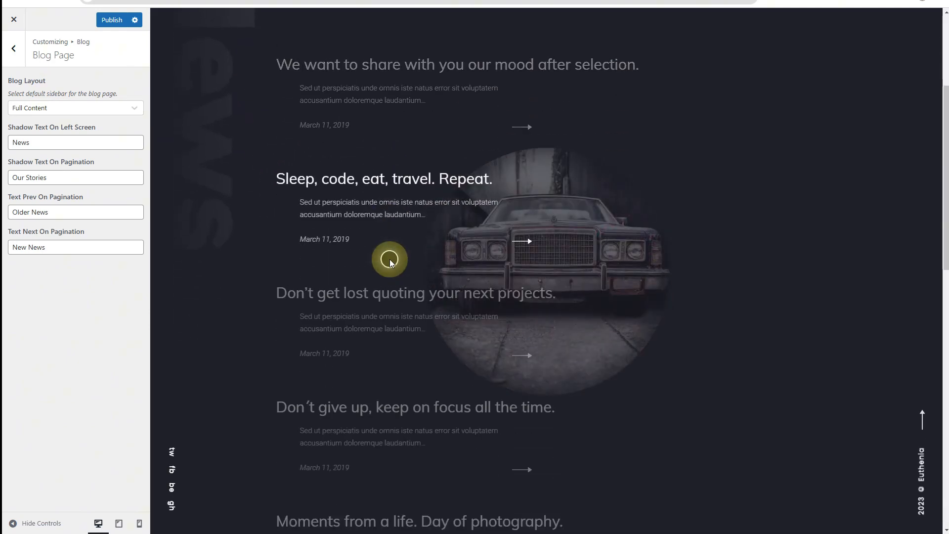
scroll(388, 258, "up", 3)
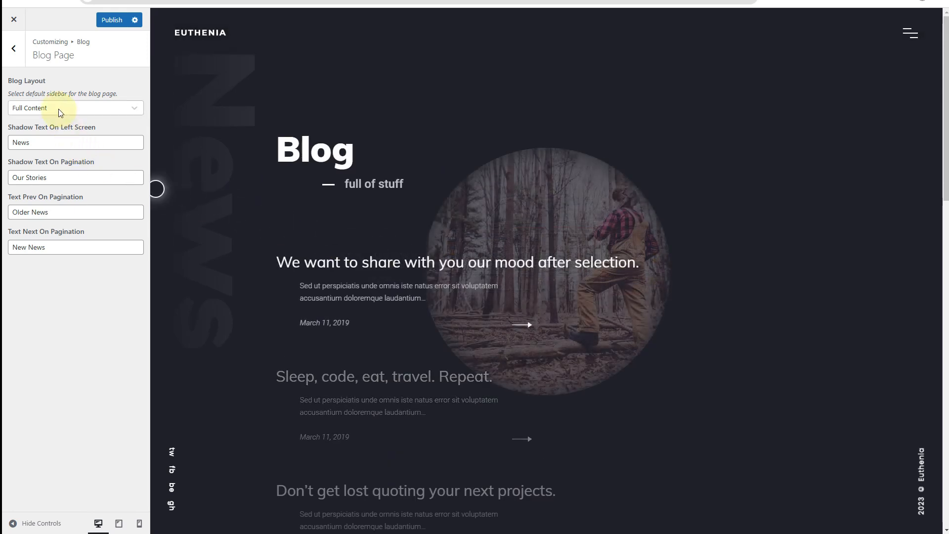
Try the Right Sidebar blog layout, inspect it in the preview, and set the layout back to Full Content.
left_click(59, 109)
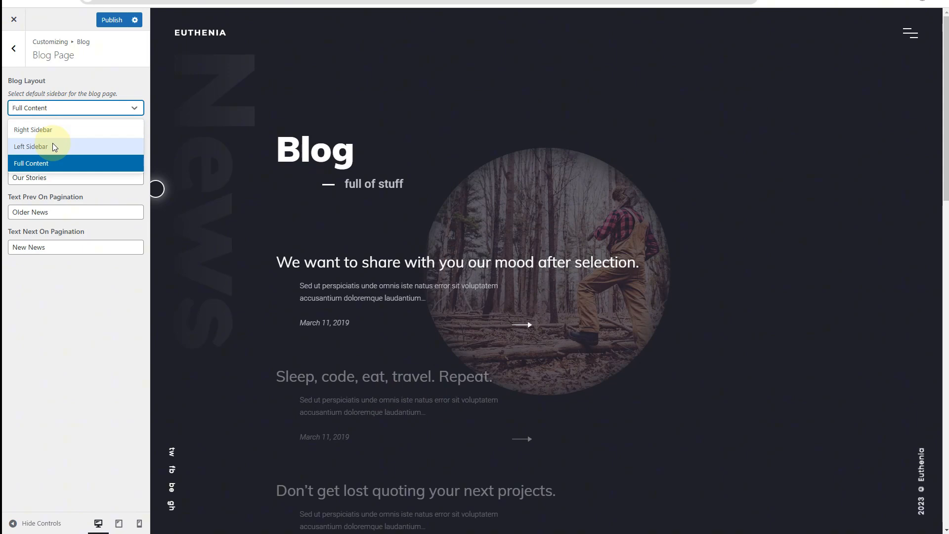
left_click(52, 133)
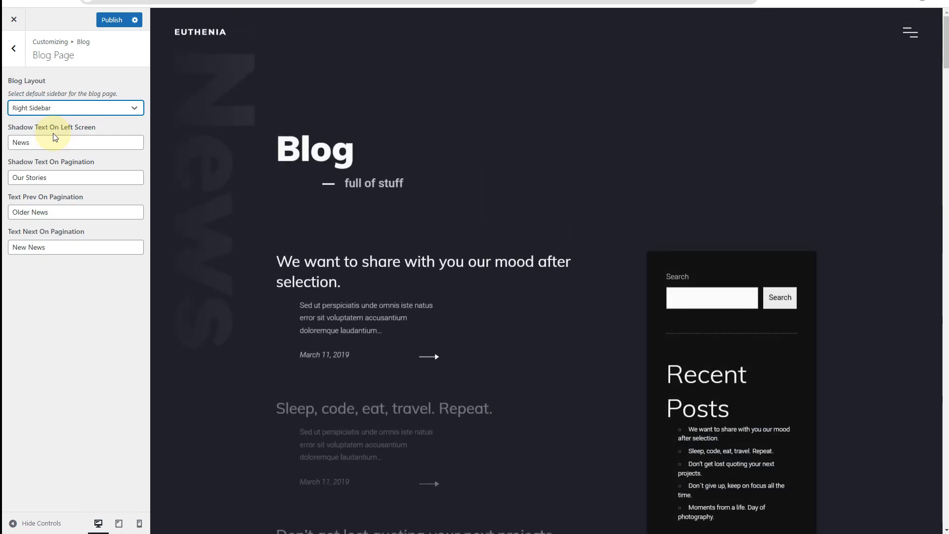
scroll(745, 320, "down", 5)
scroll(744, 321, "down", 8)
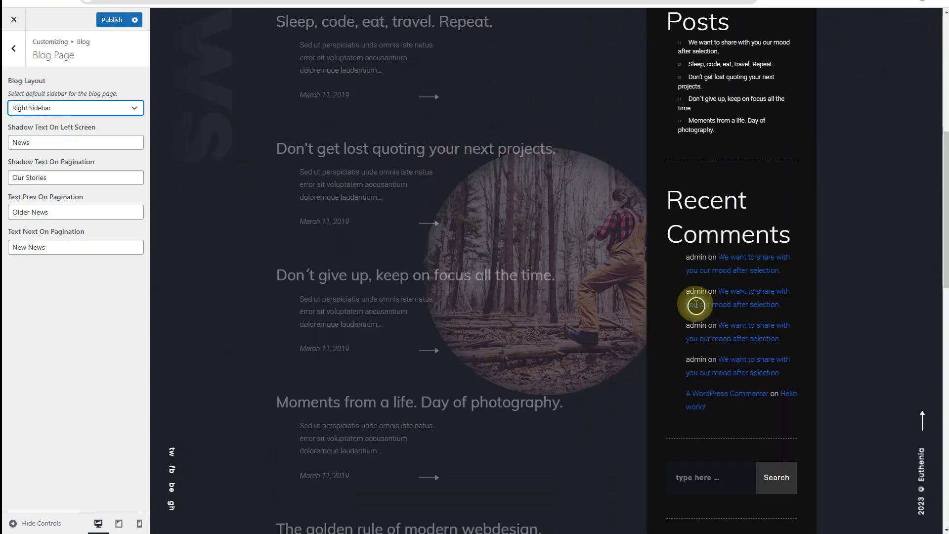
scroll(694, 317, "up", 15)
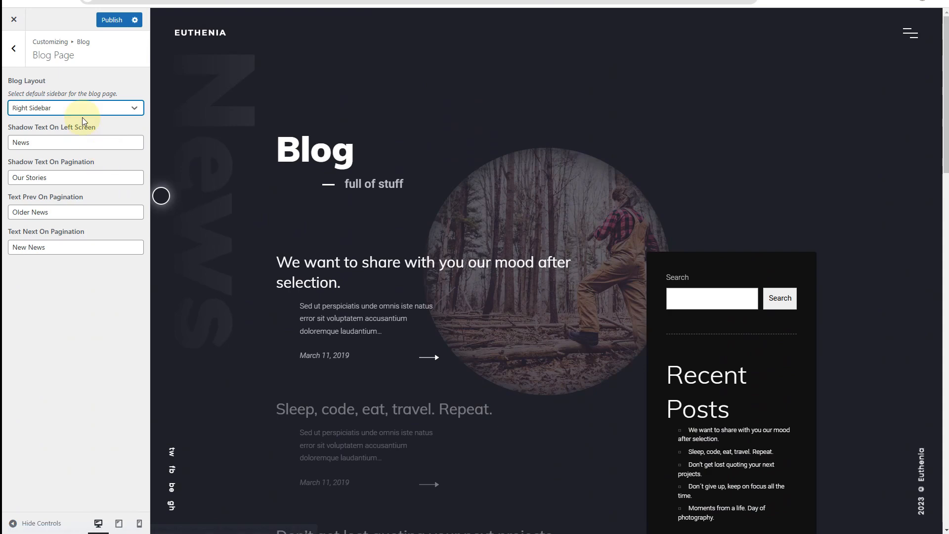
left_click(84, 110)
left_click(63, 160)
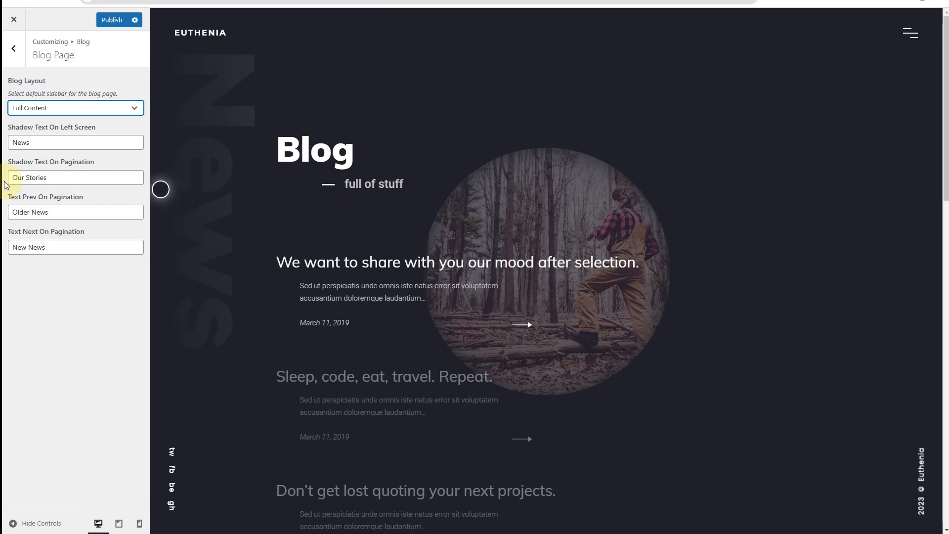
Examine the Blog Page pagination texts and the end of the post list in the preview.
left_click(74, 180)
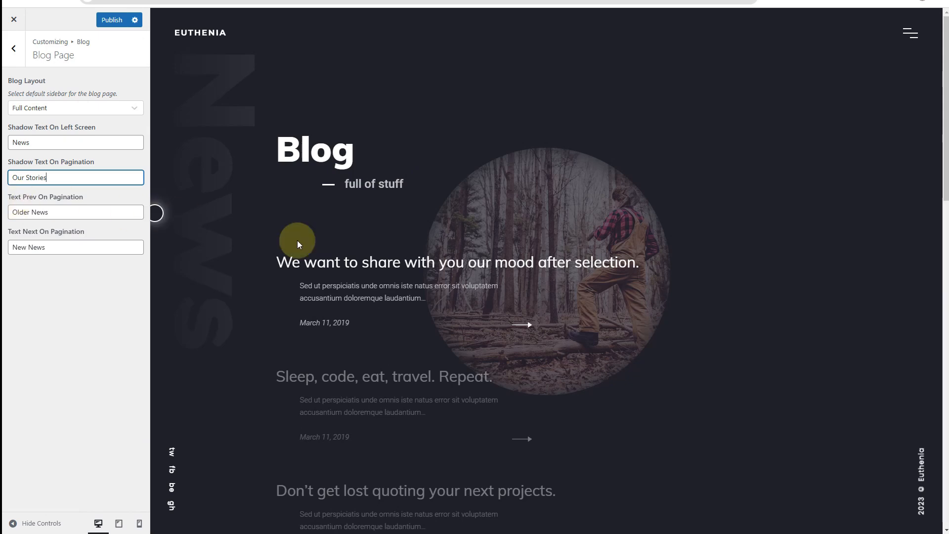
scroll(443, 272, "down", 15)
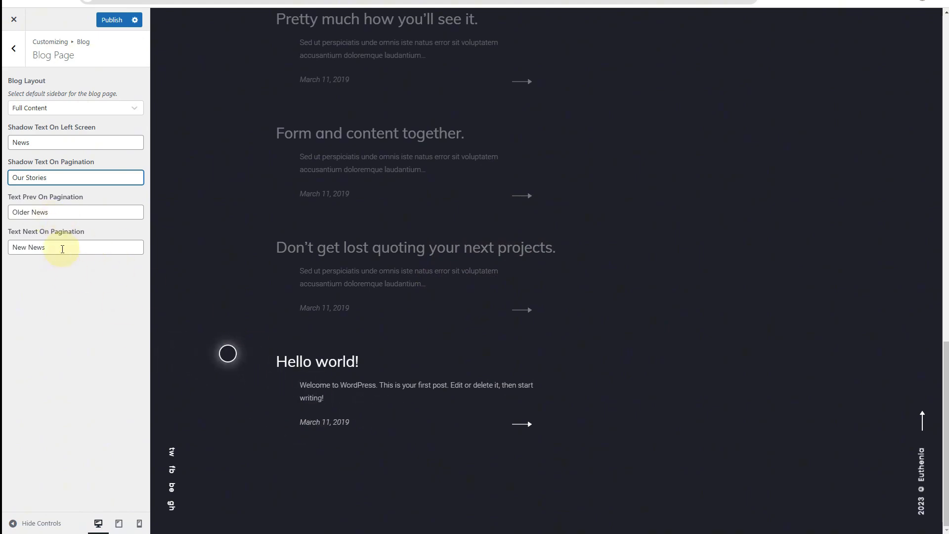
left_click_drag(52, 214, 31, 213)
left_click_drag(52, 249, 26, 248)
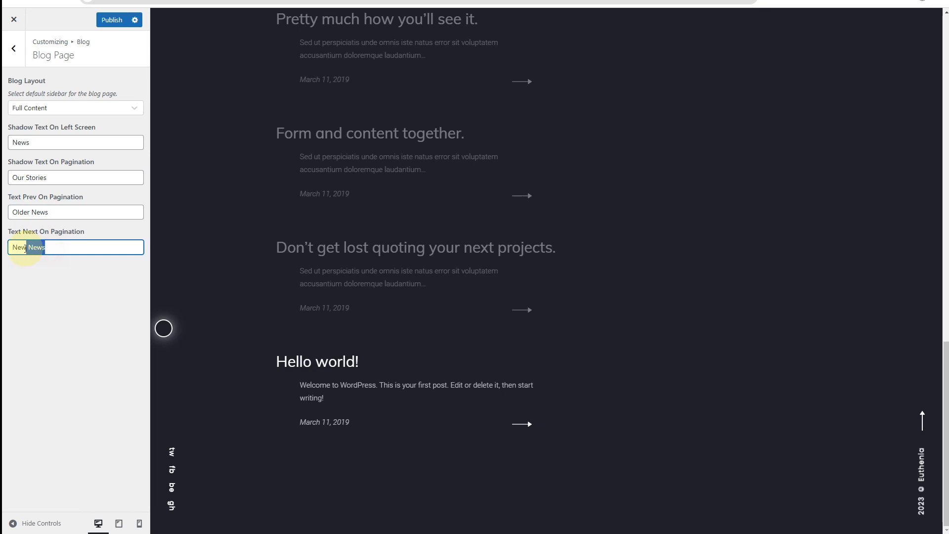
left_click(13, 48)
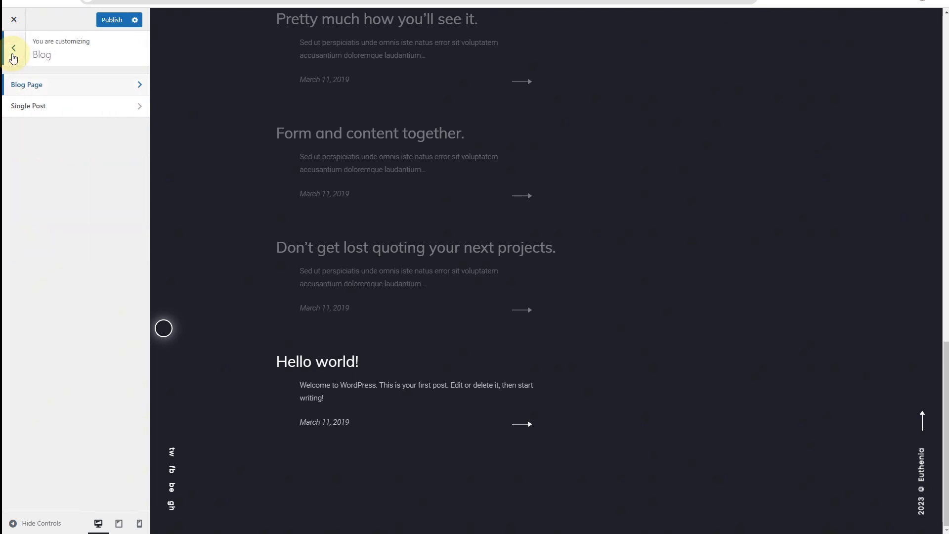
Open the Single Post blog settings and load the post "Form and content together." in the site preview.
left_click(71, 115)
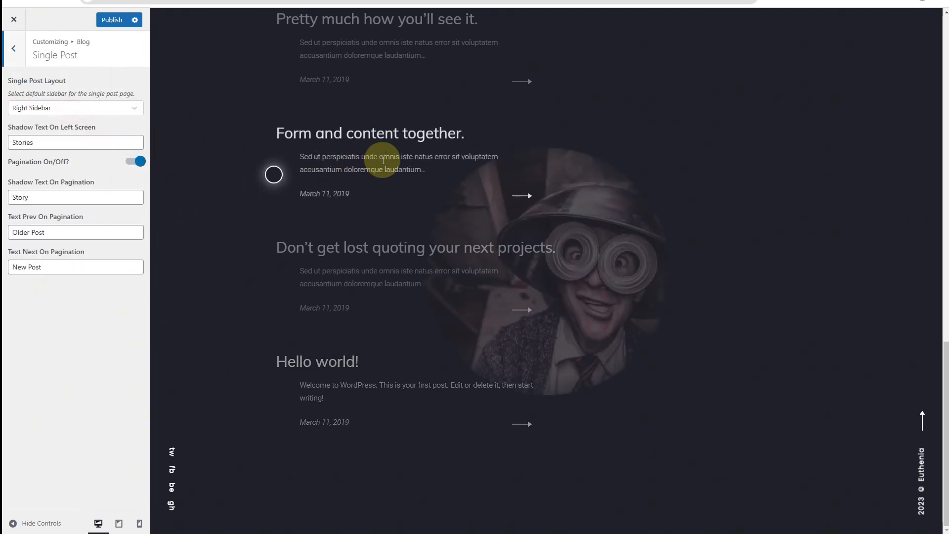
left_click(375, 137)
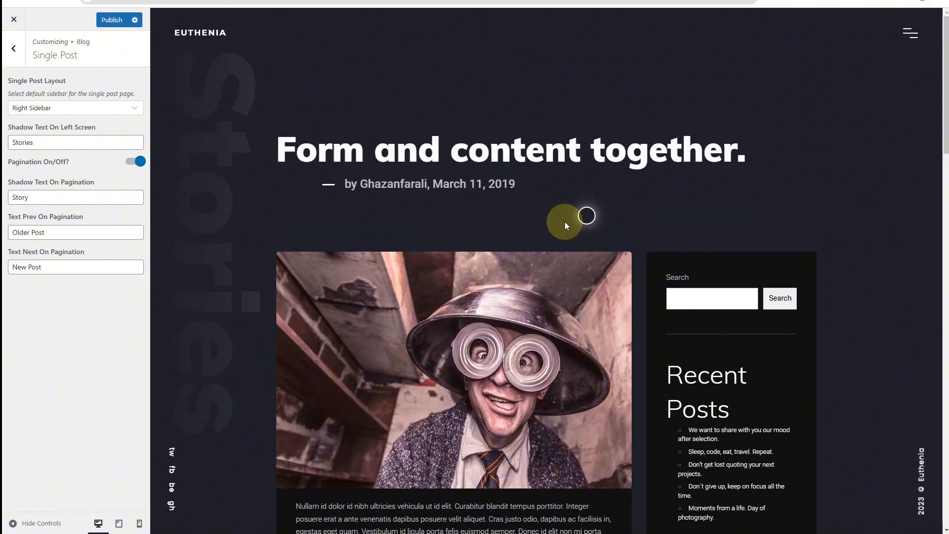
Try the Full Content and Left Sidebar single post layouts, and set the layout back to Right Sidebar.
left_click(79, 112)
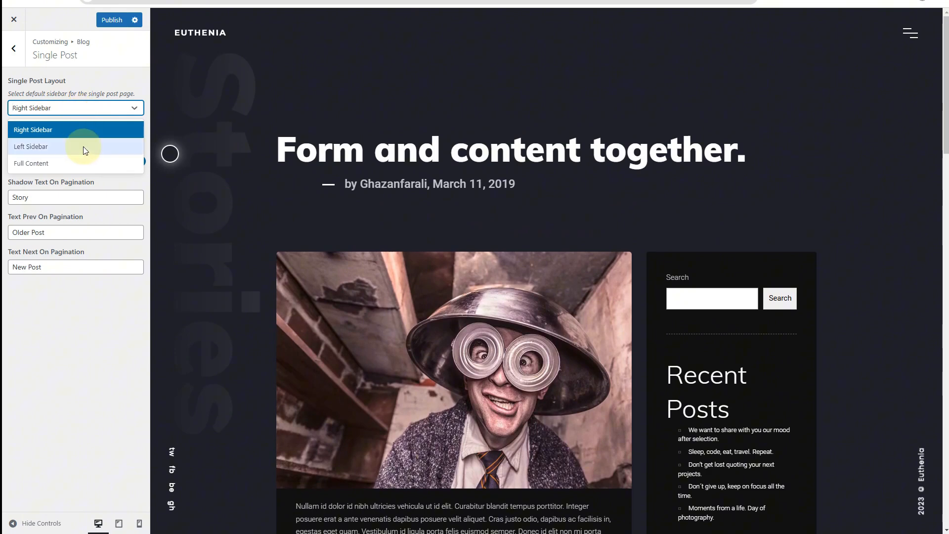
left_click(85, 158)
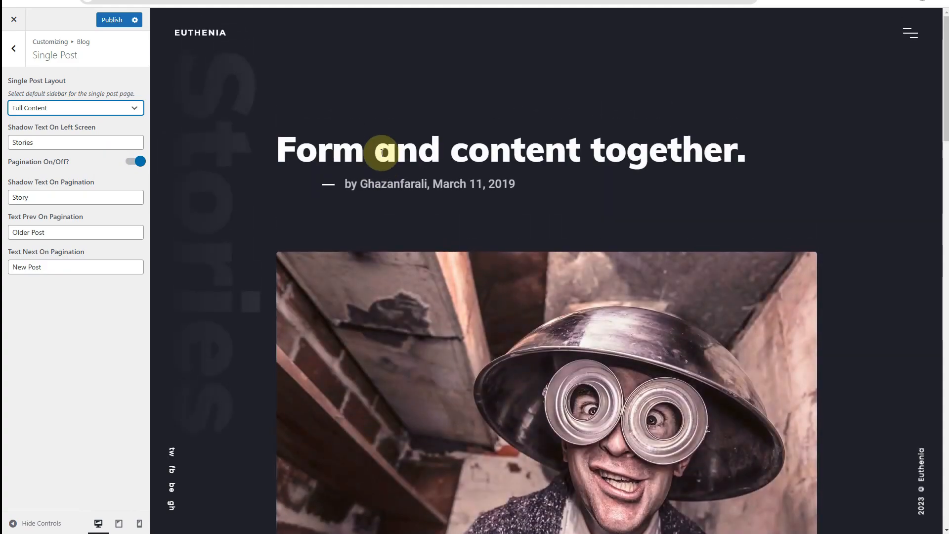
scroll(382, 153, "down", 15)
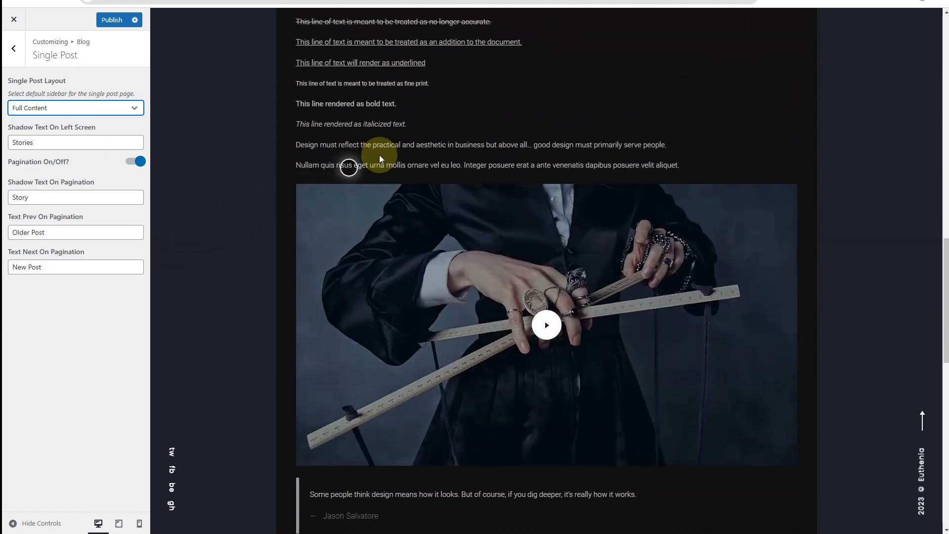
scroll(379, 156, "down", 10)
scroll(379, 156, "up", 15)
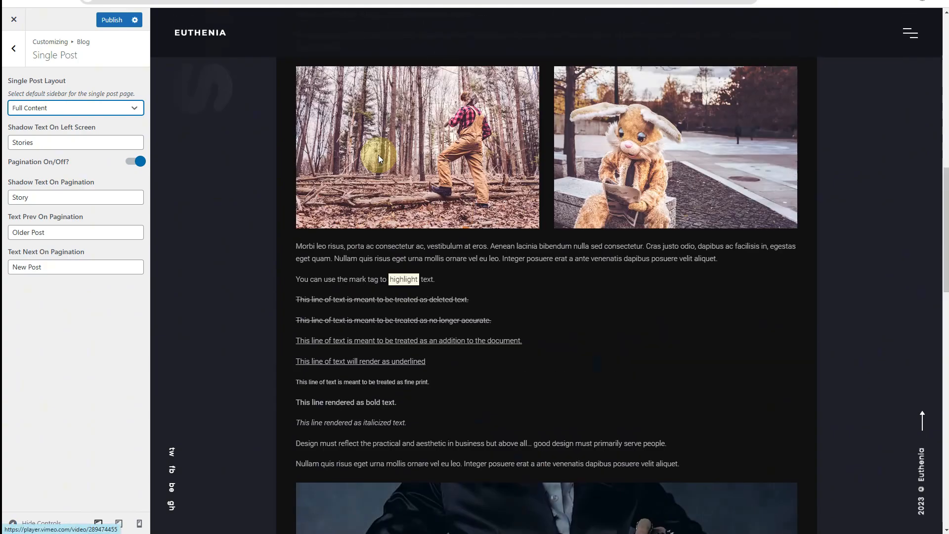
scroll(379, 156, "up", 10)
left_click(94, 108)
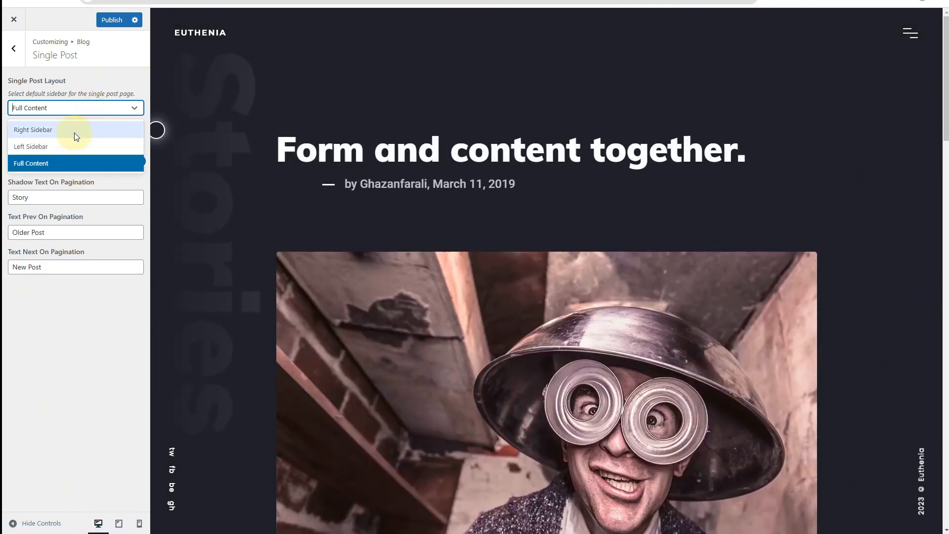
left_click(75, 145)
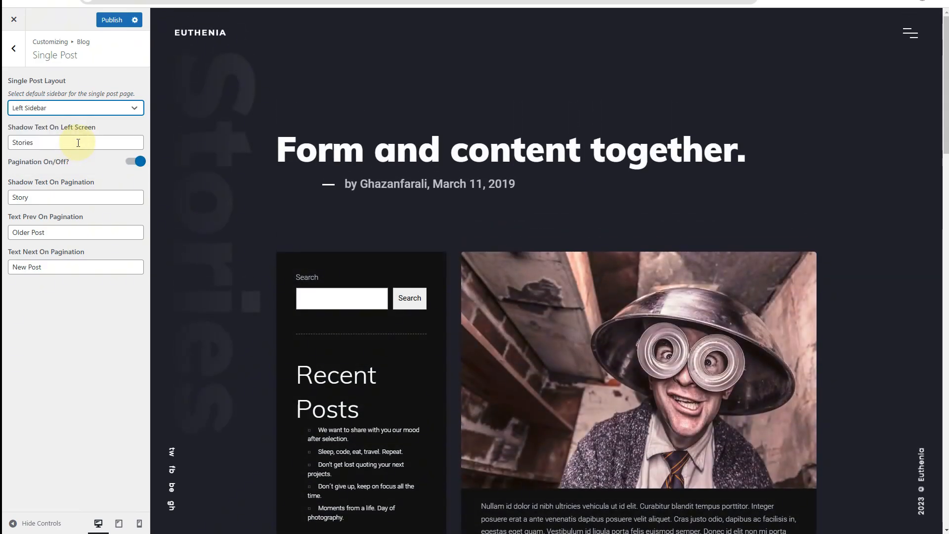
left_click(72, 113)
left_click(69, 128)
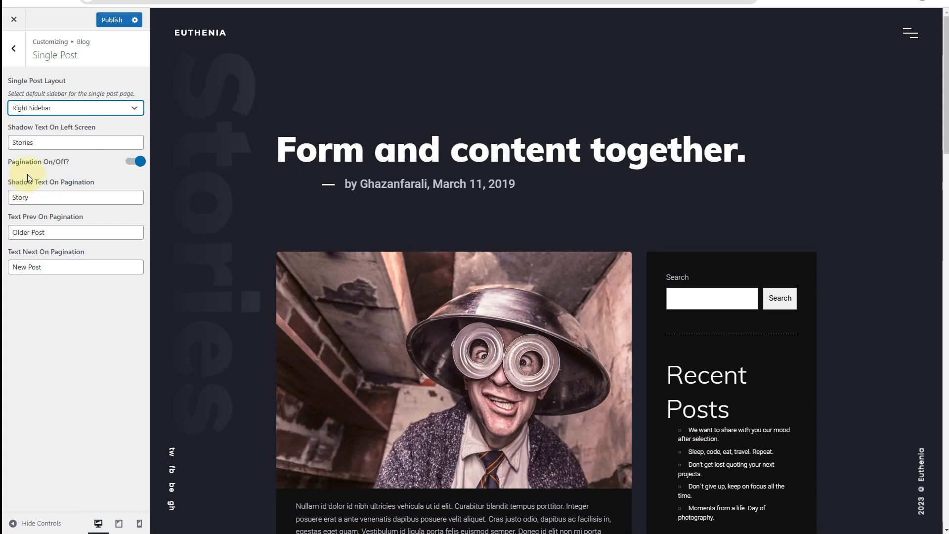
Review the single post's pagination texts in the preview and set the Shadow Text On Pagination to "Post".
scroll(680, 209, "down", 20)
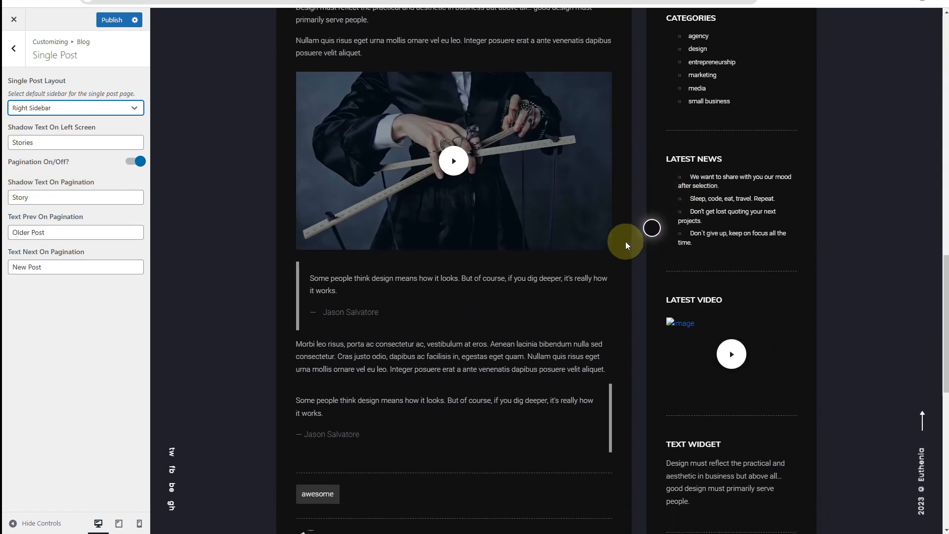
scroll(625, 246, "down", 1)
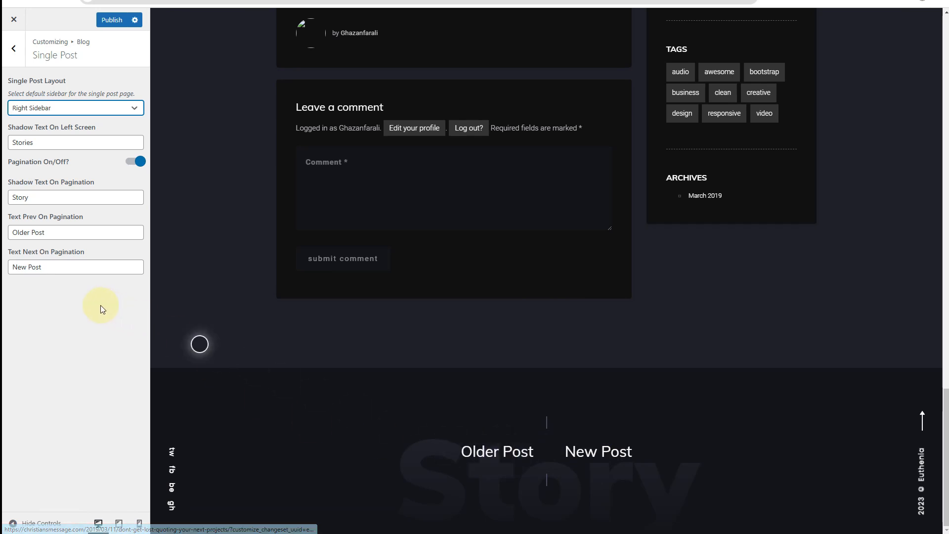
left_click_drag(50, 232, 11, 234)
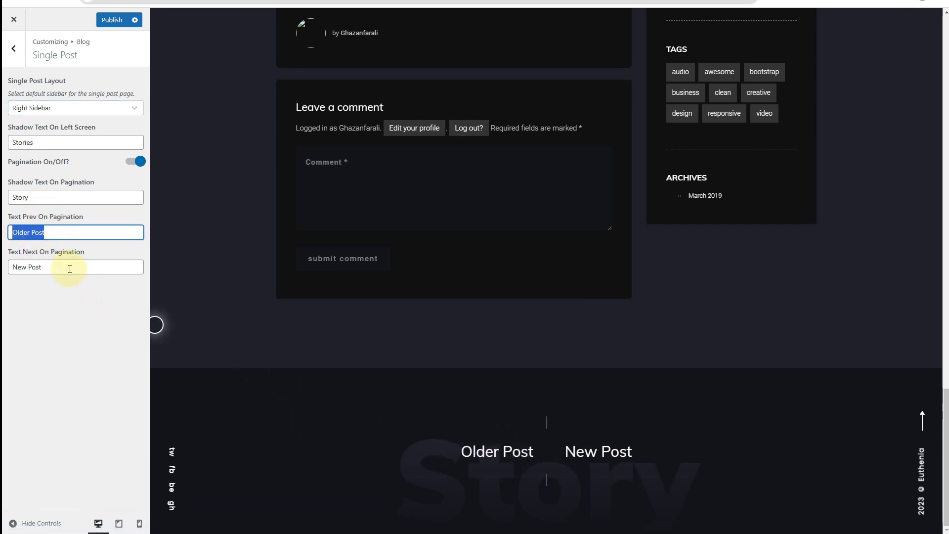
left_click_drag(63, 266, 9, 266)
left_click_drag(40, 198, 8, 197)
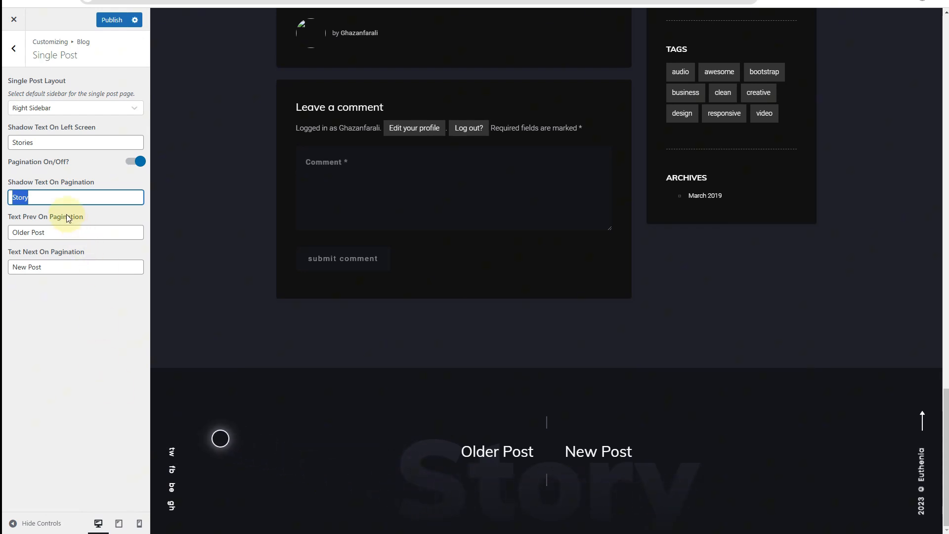
type("POS")
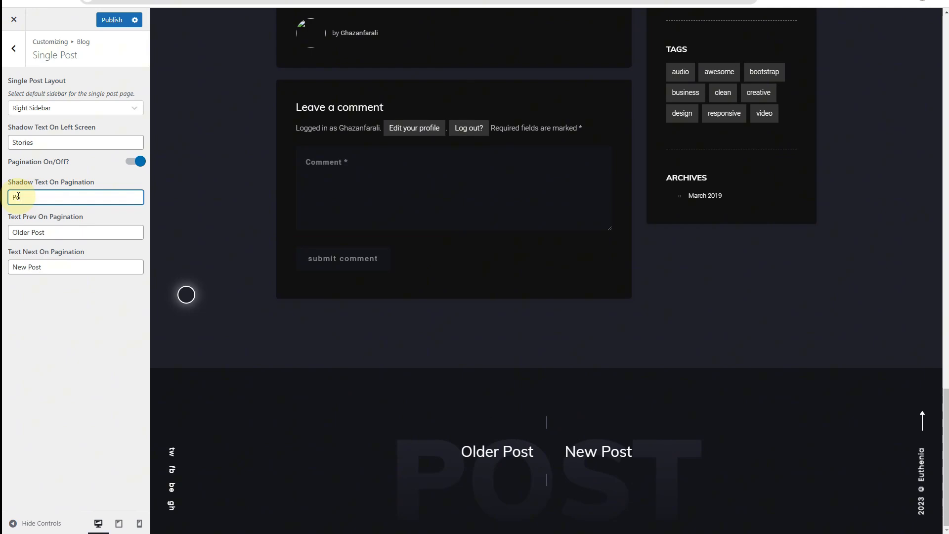
type("st")
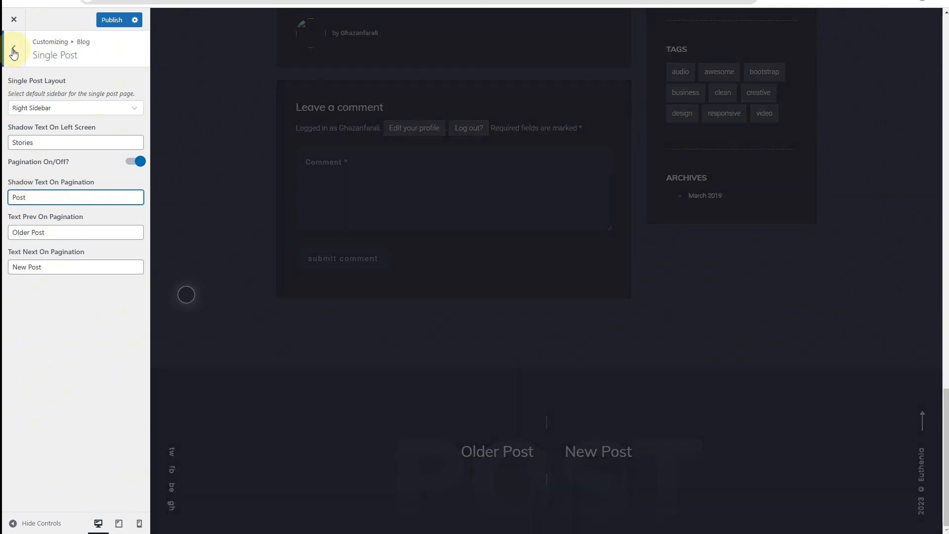
Open the Footer Content settings and set the year in the copyright text to 2024.
left_click(13, 50)
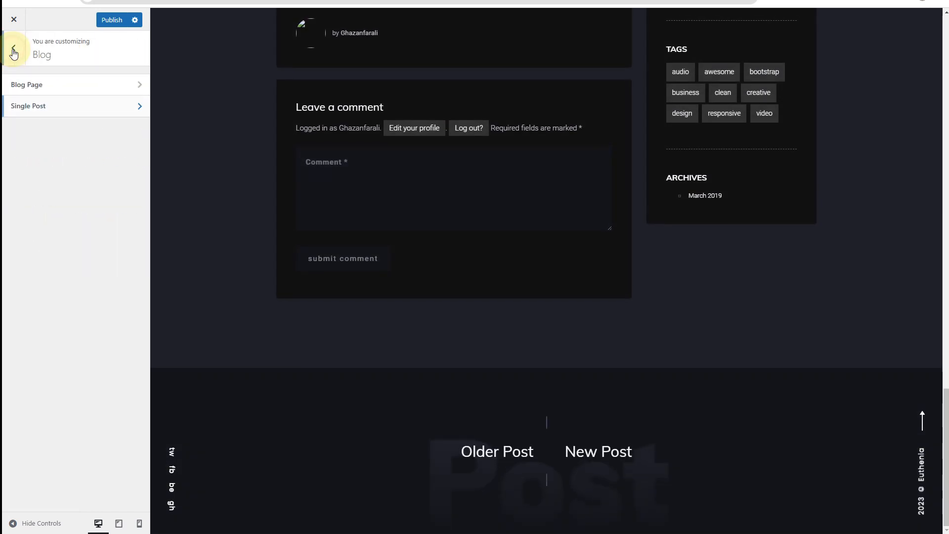
left_click(13, 52)
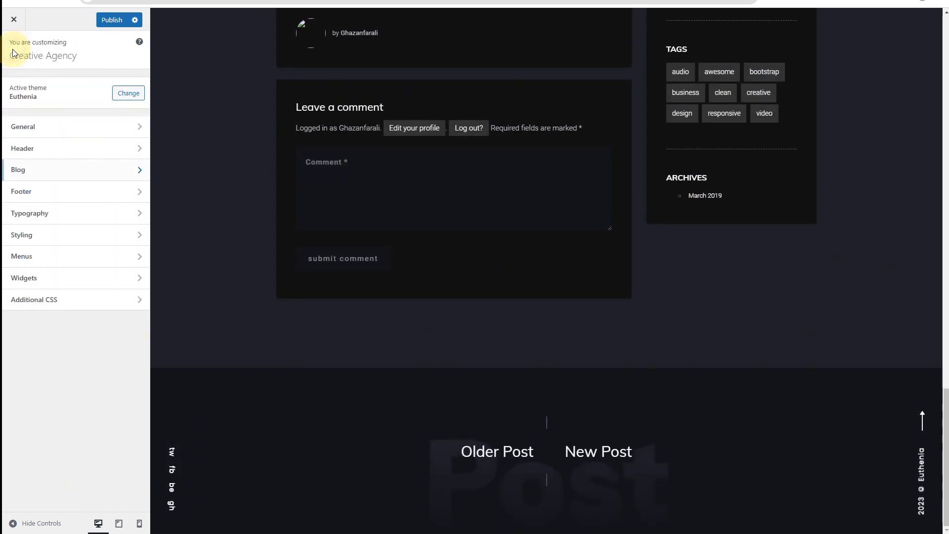
left_click(69, 200)
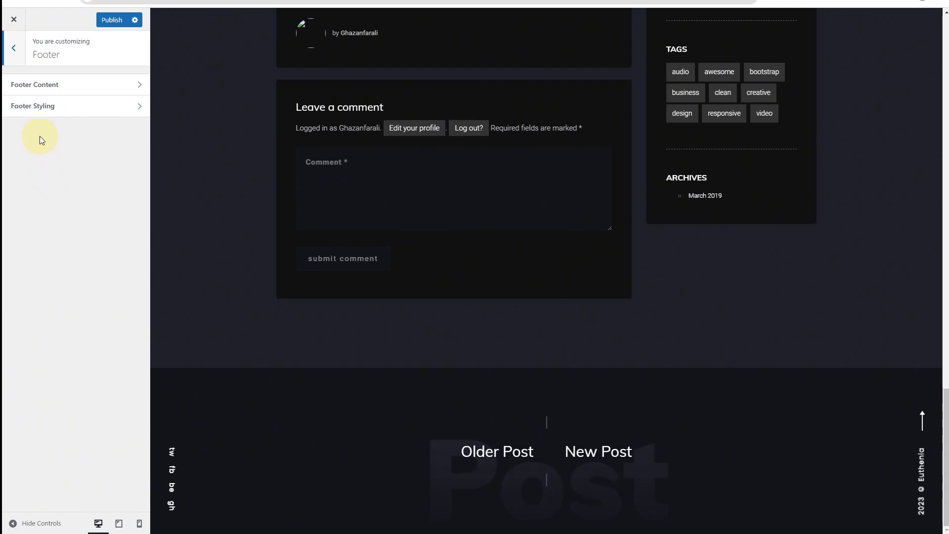
left_click(41, 93)
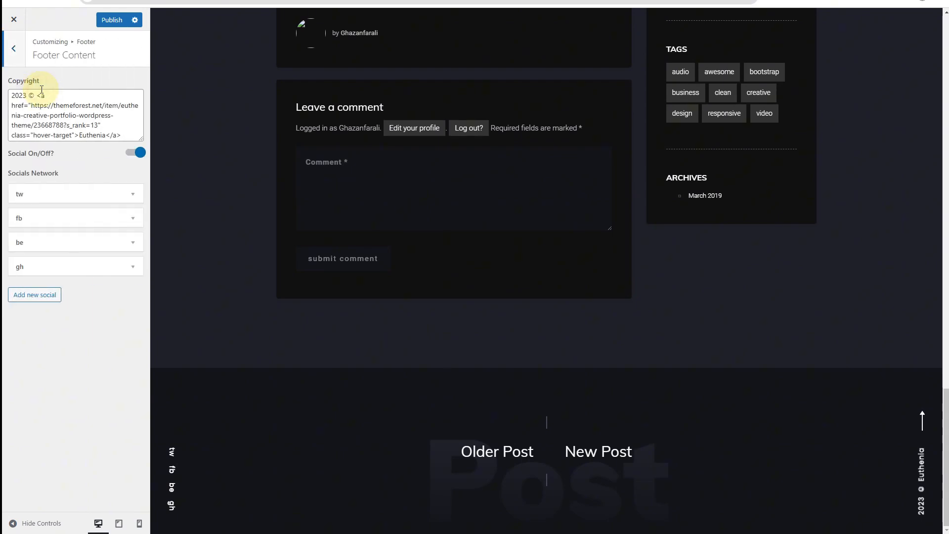
left_click_drag(26, 94, 24, 94)
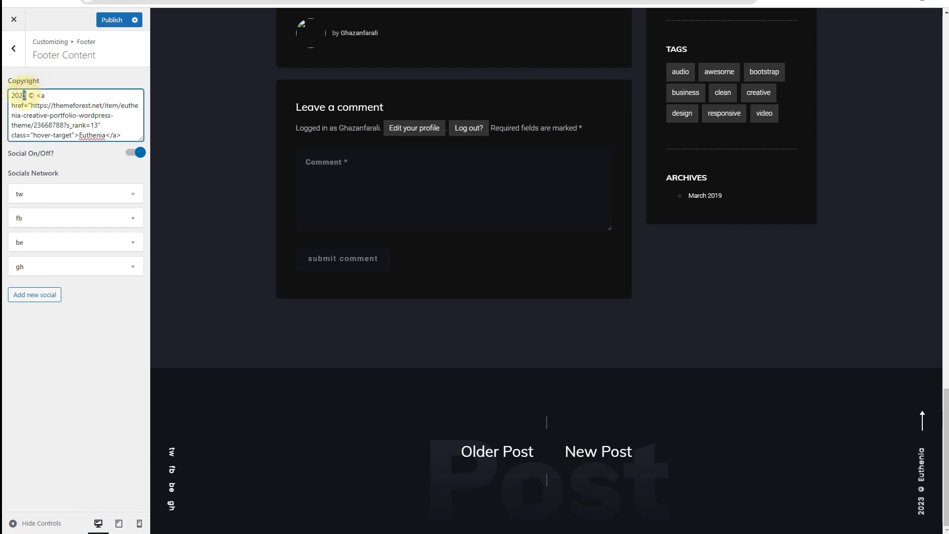
type("4")
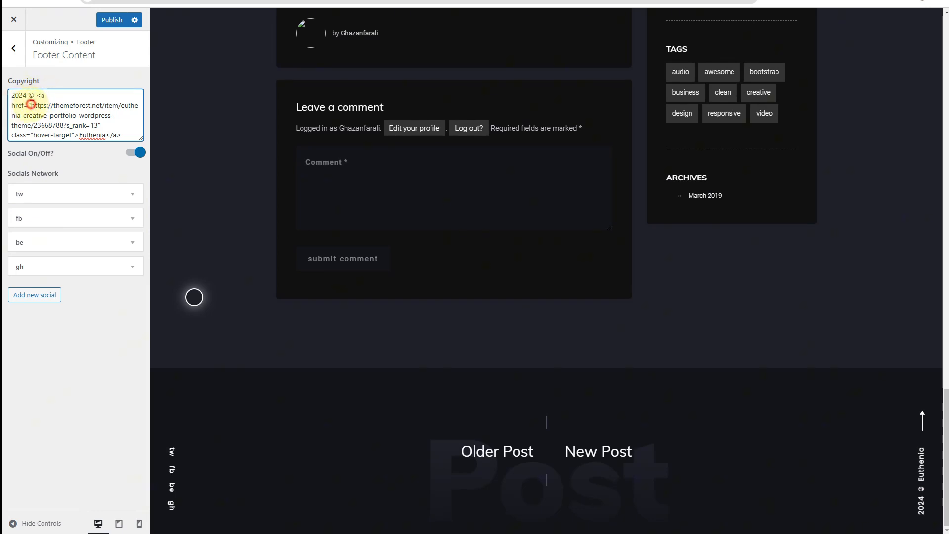
Set the copyright link target to "#" and its link text to "Creative Agency", checking it in the preview.
left_click_drag(50, 108, 99, 126)
type("#")
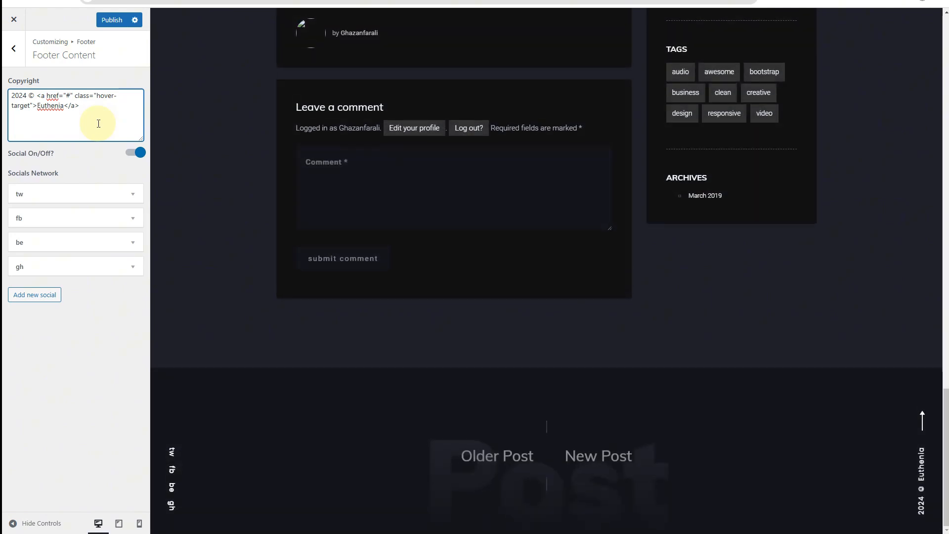
left_click_drag(64, 108, 37, 109)
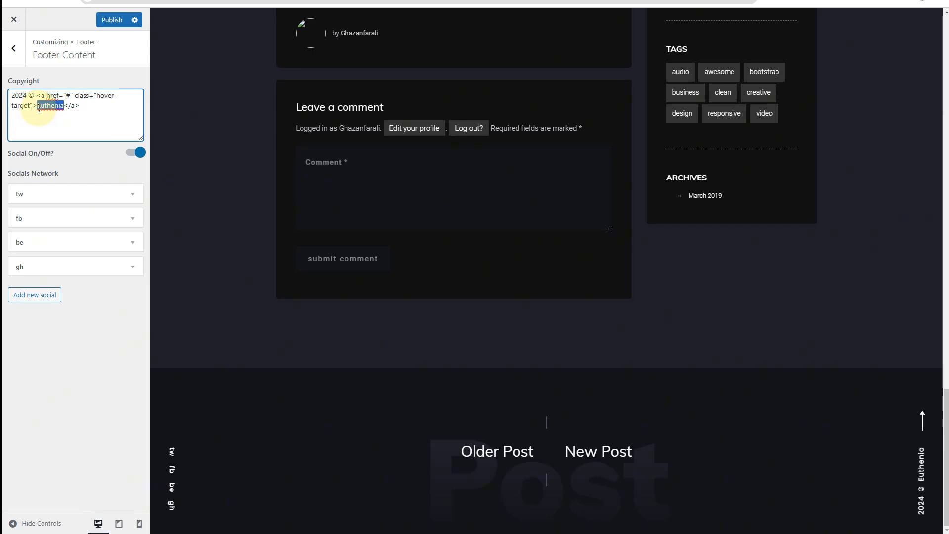
type("Creative Agency")
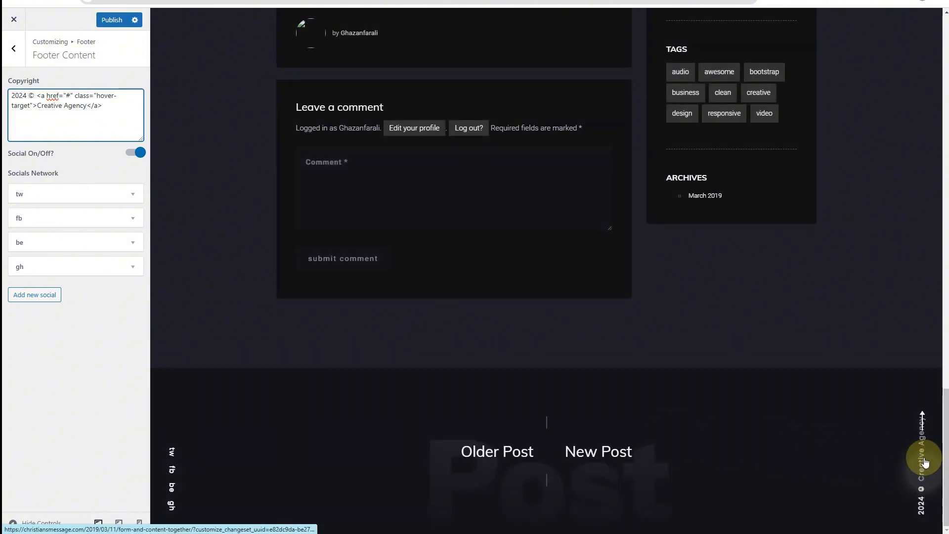
scroll(660, 411, "up", 4)
scroll(660, 410, "up", 7)
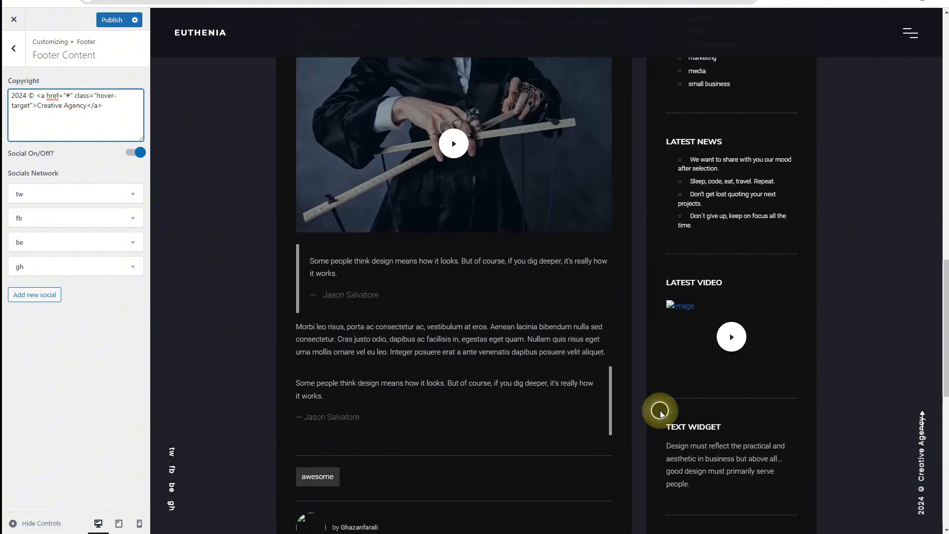
scroll(662, 413, "down", 9)
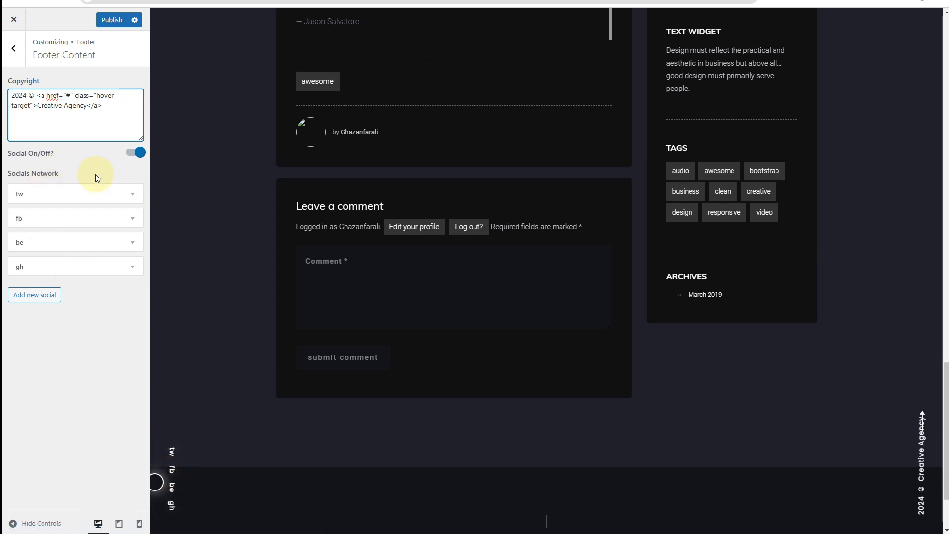
Set the link URL of the tw and fb social networks in the footer to "#".
left_click(131, 194)
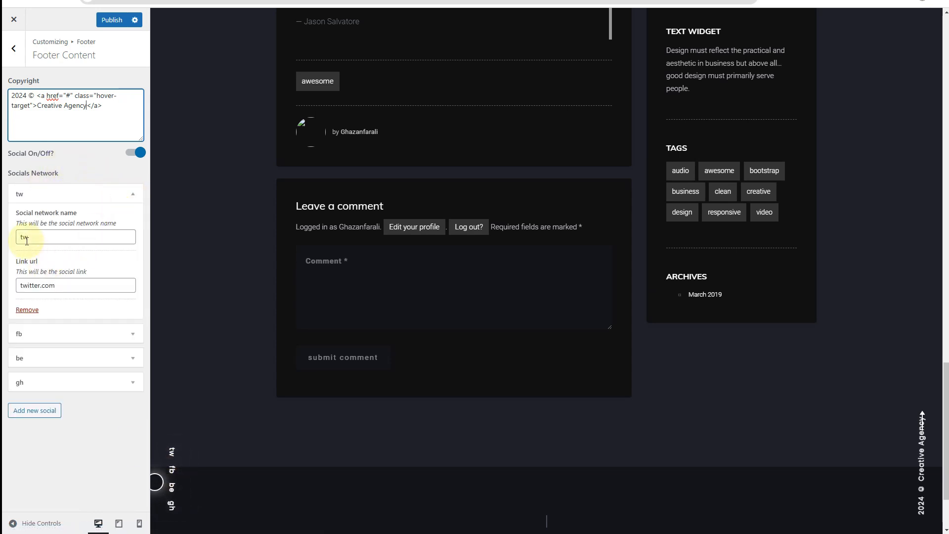
left_click_drag(72, 281, 26, 282)
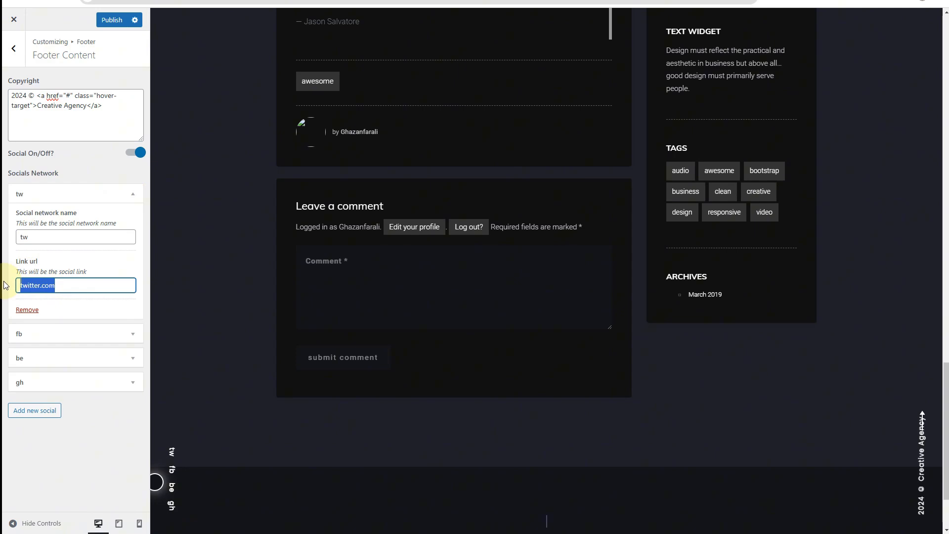
type("#")
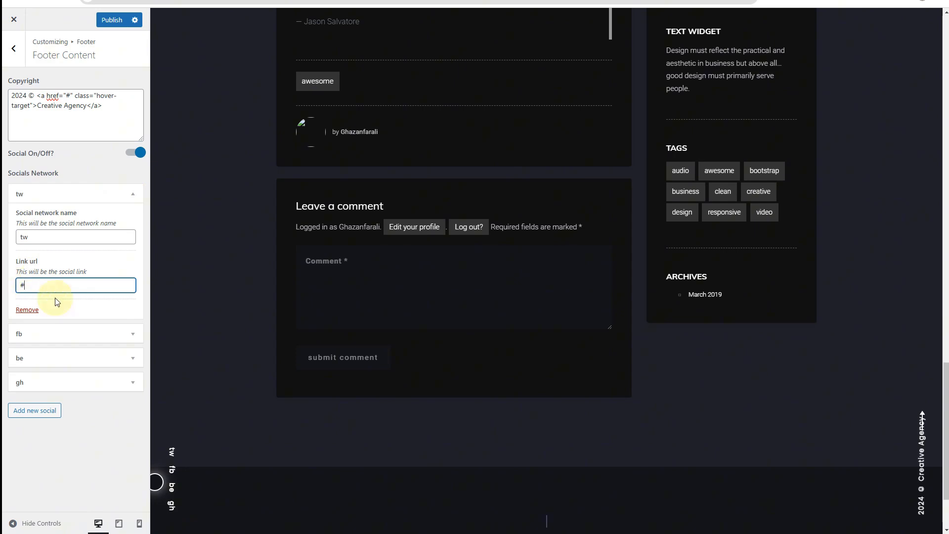
left_click(132, 333)
left_click(50, 427)
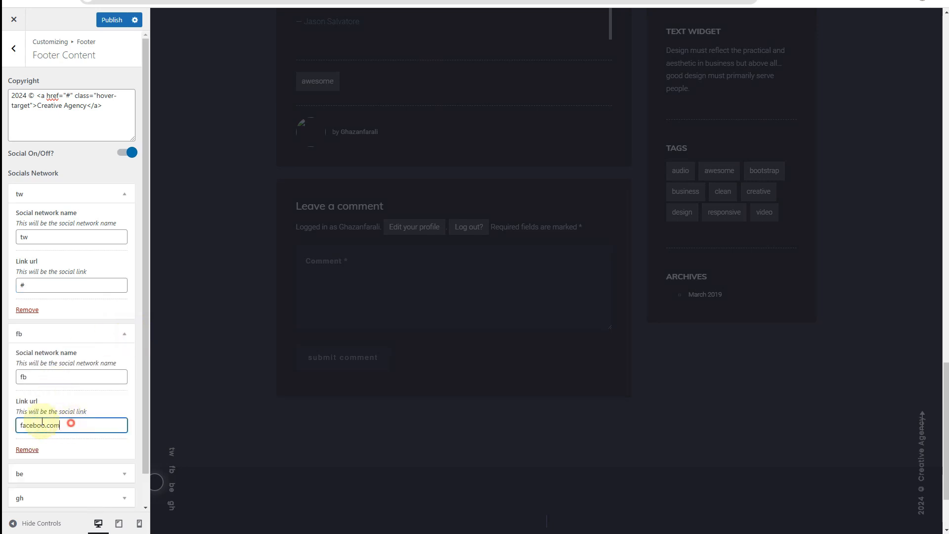
key("ctrl+a")
type("#")
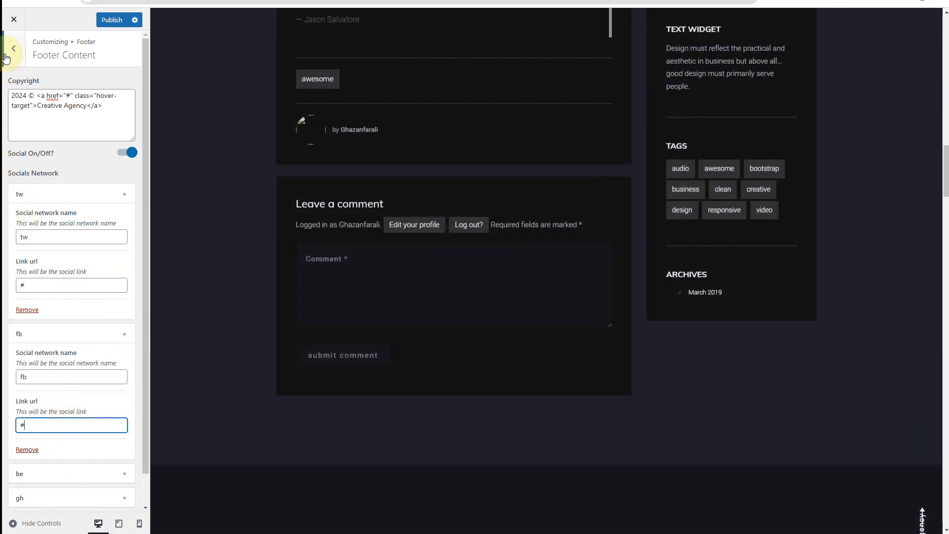
Look through the theme's Typography and Styling settings and return to the main list of customization sections.
left_click(7, 56)
left_click(6, 58)
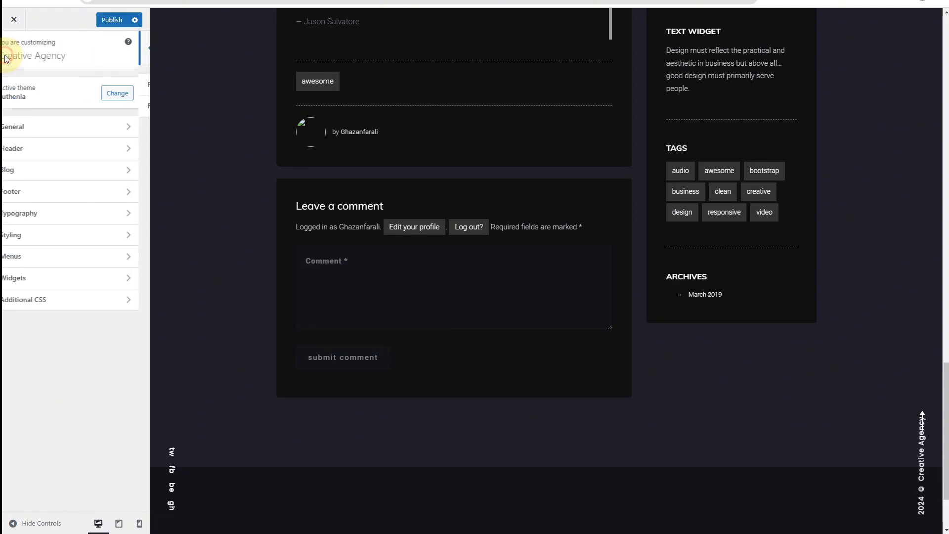
left_click(57, 220)
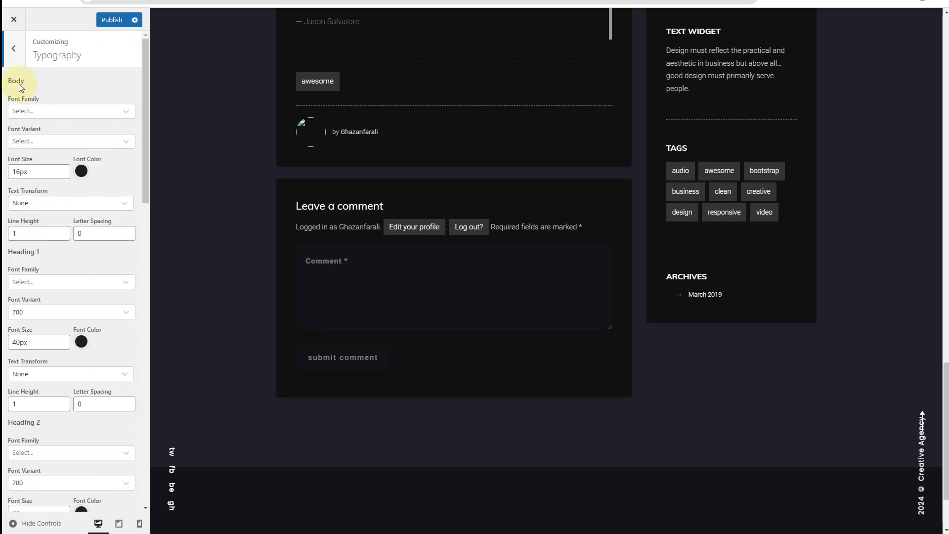
left_click(17, 51)
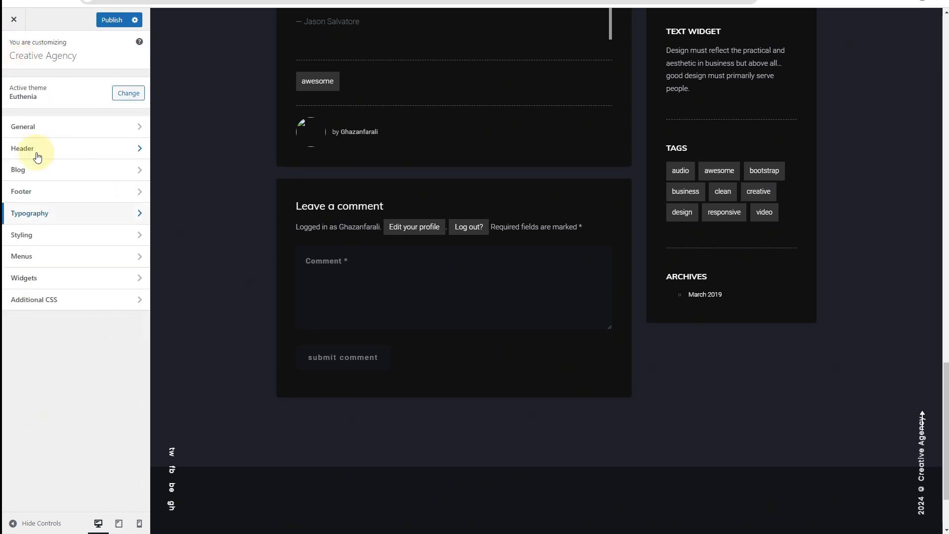
left_click(54, 243)
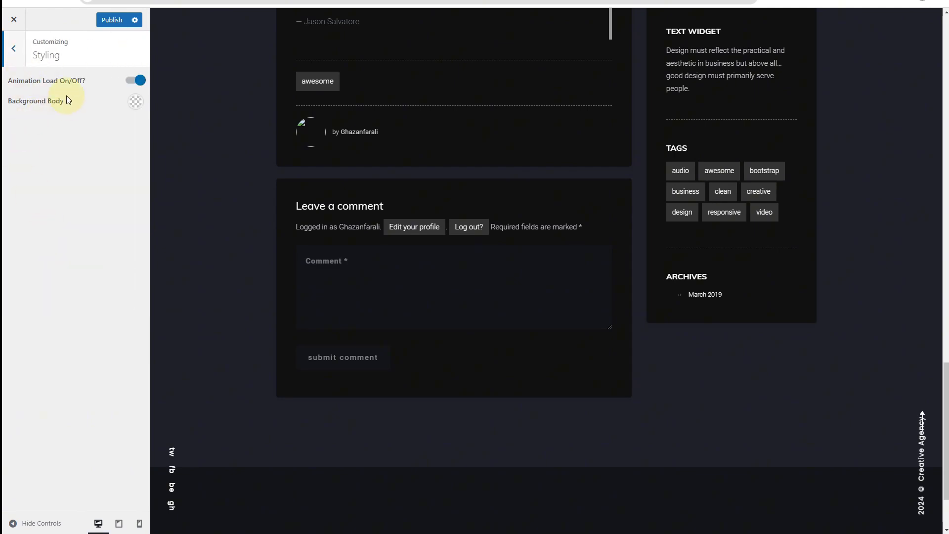
scroll(255, 270, "up", 15)
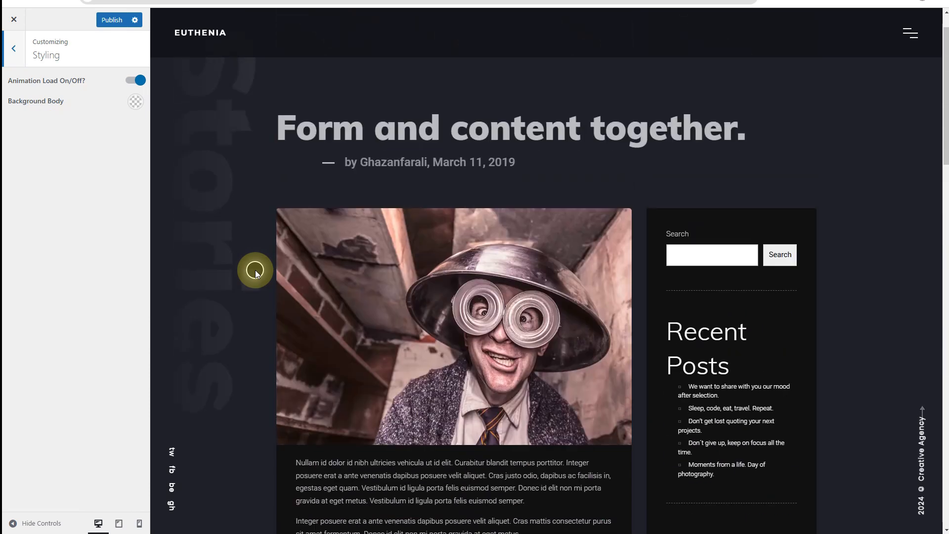
left_click(16, 57)
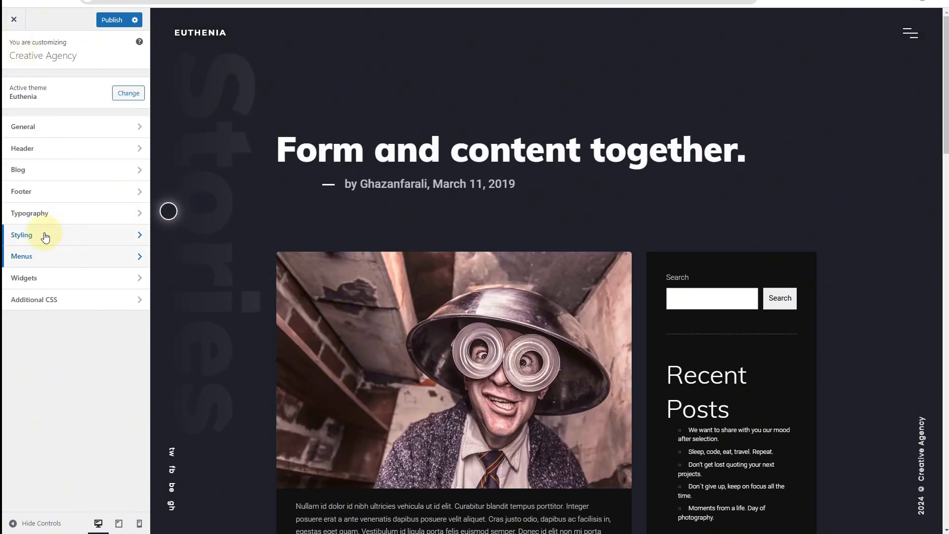
Publish the customization changes and close the Customizer to view the live home page.
left_click(106, 19)
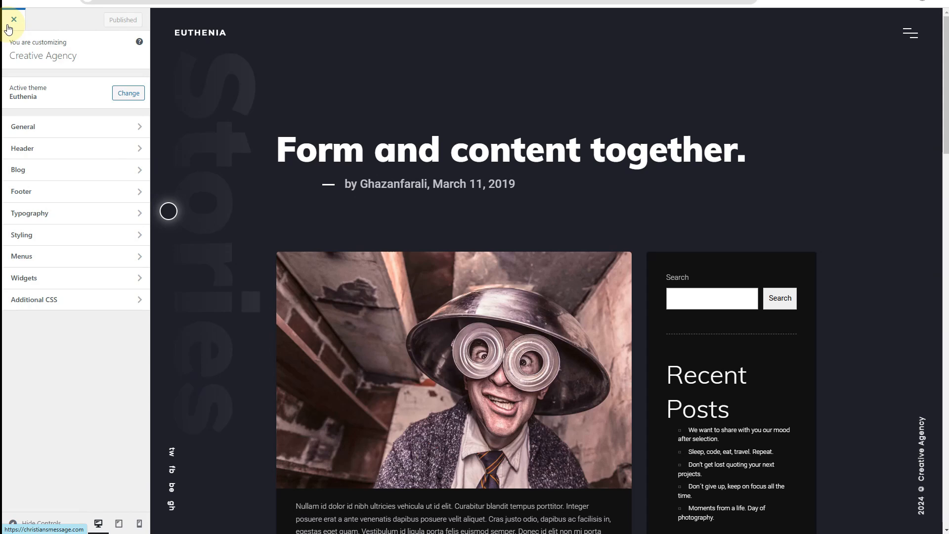
left_click(8, 24)
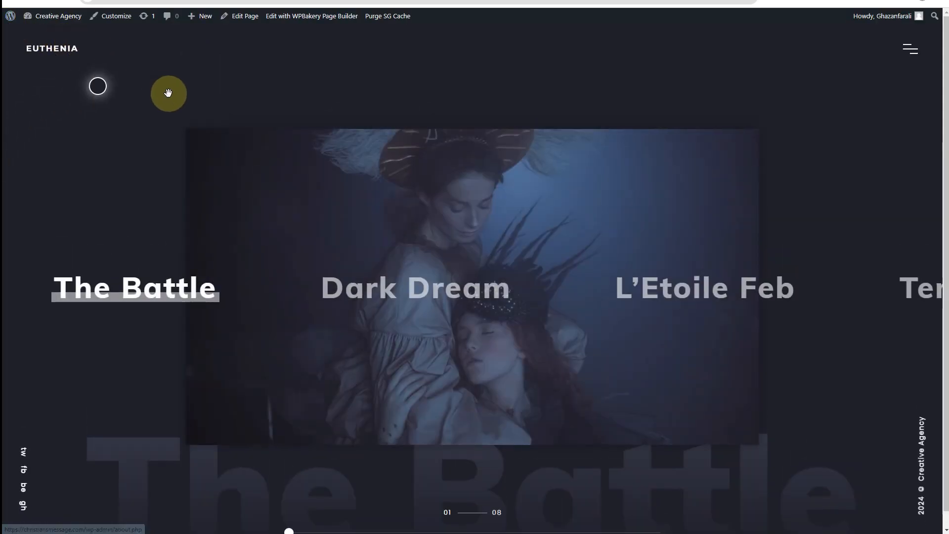
left_click_drag(186, 120, 102, 138)
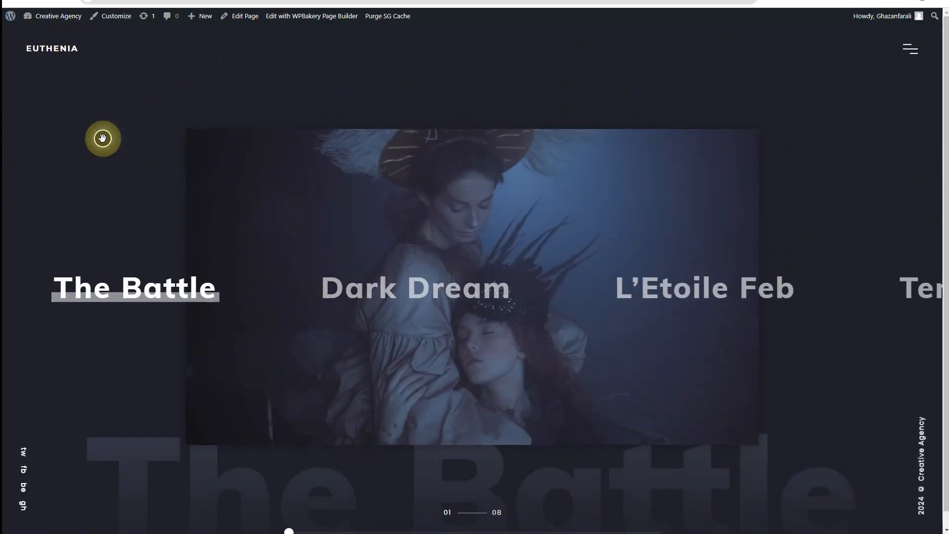